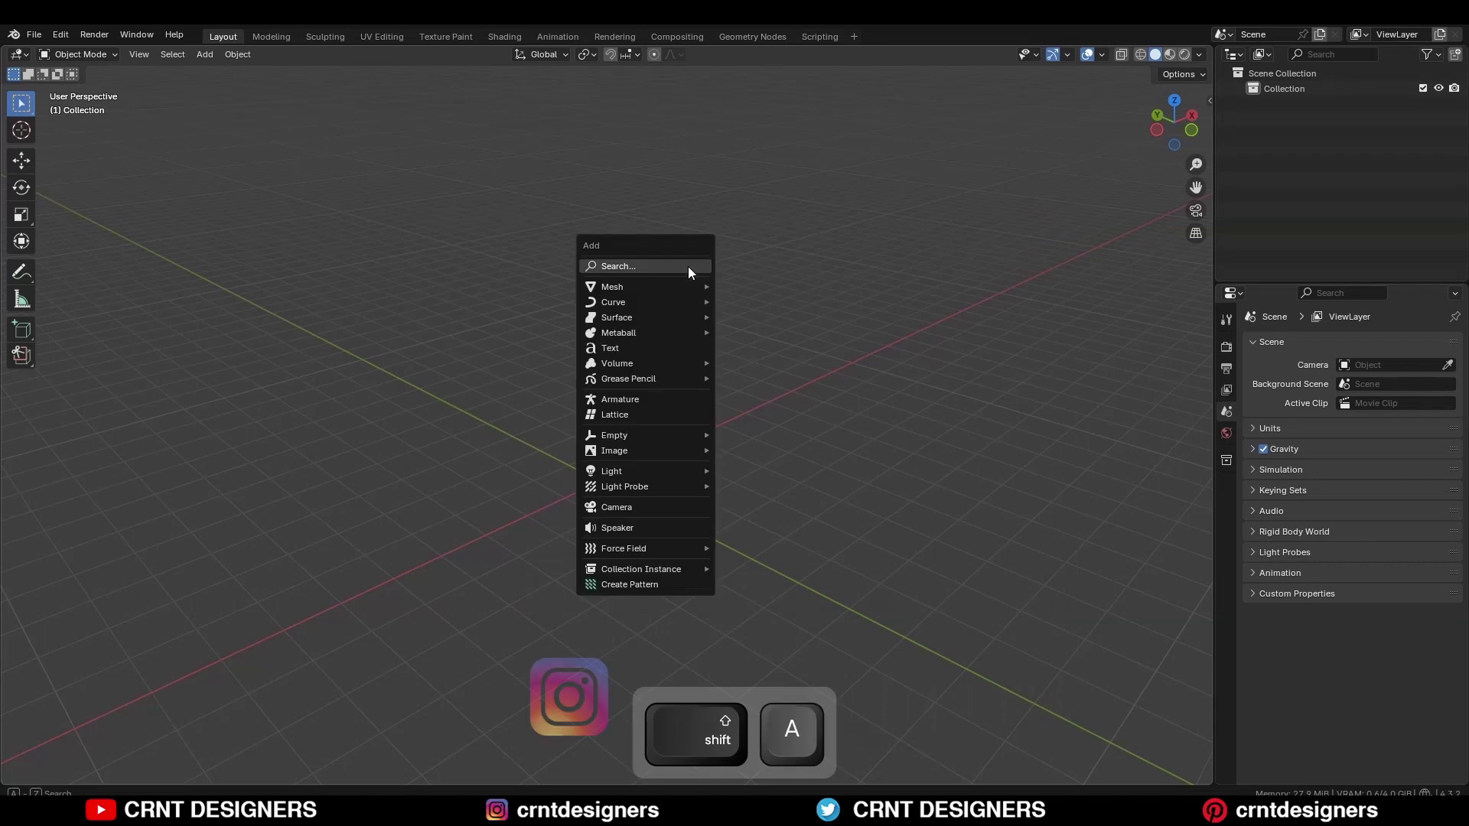
Add a Round Cube mesh and delete the vertices of its lower half so a dome is left
{"action": "mouse_move", "coordinate": [679, 289]}
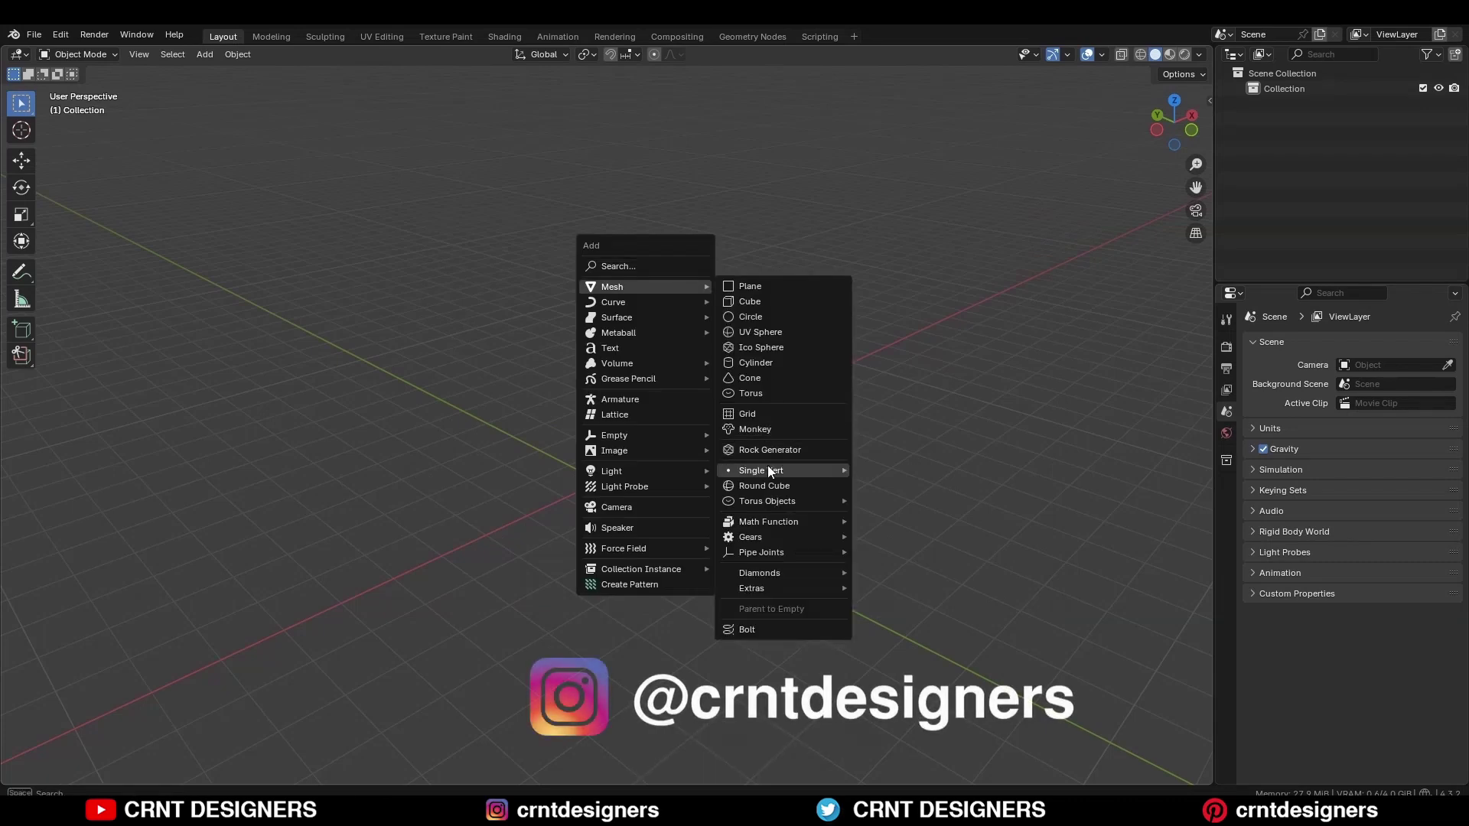
{"action": "left_click", "coordinate": [769, 487]}
{"action": "scroll", "coordinate": [768, 485], "scroll_direction": "up", "scroll_amount": 6}
{"action": "middle_click_drag", "start_coordinate": [758, 445], "coordinate": [745, 347], "text": "shift"}
{"action": "key", "text": "KP_1"}
{"action": "key", "text": "Tab"}
{"action": "key", "text": "alt+z"}
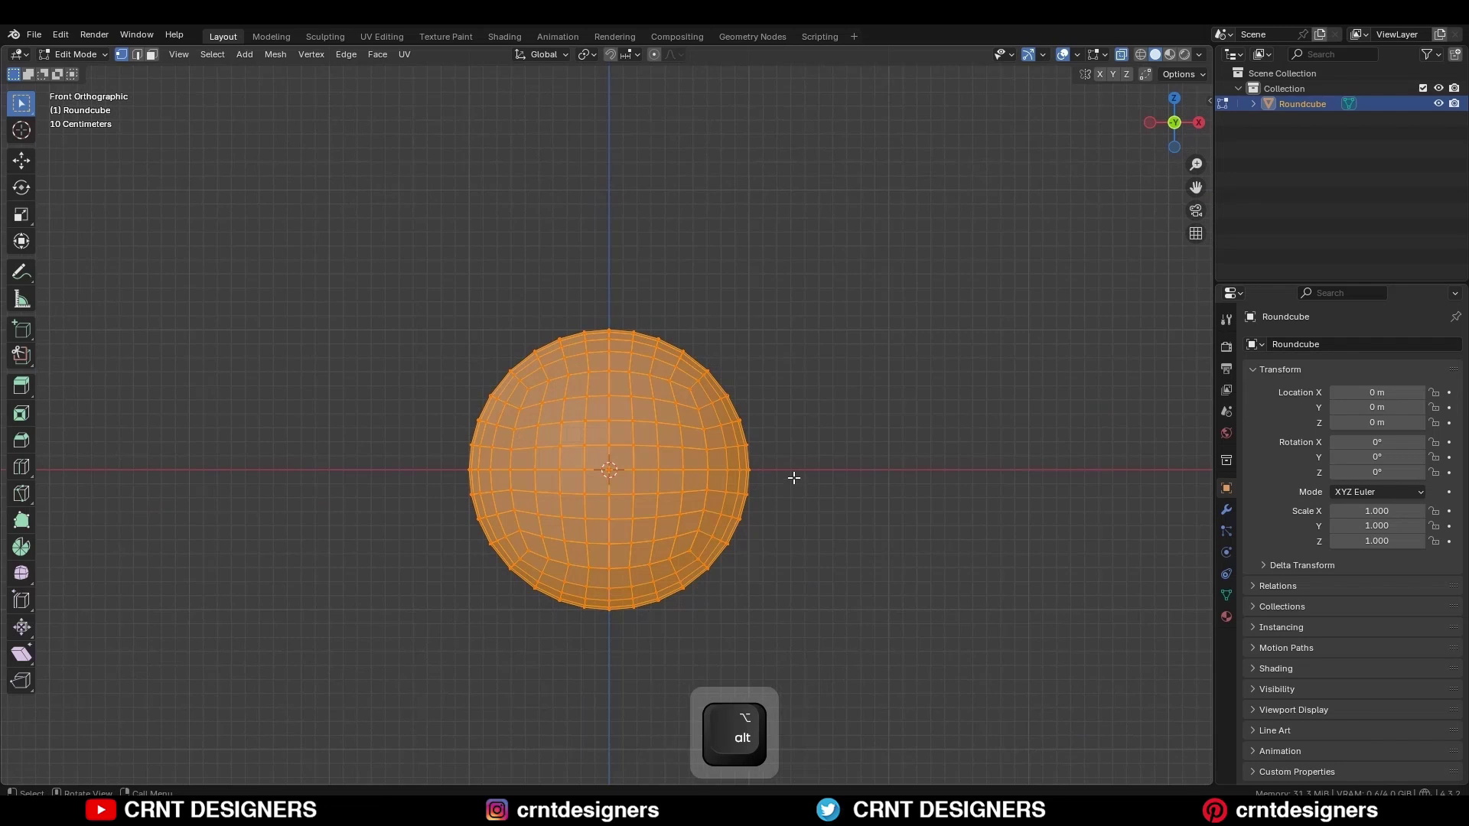
{"action": "left_click_drag", "start_coordinate": [793, 479], "coordinate": [312, 668]}
{"action": "key", "text": "x"}
{"action": "left_click", "coordinate": [972, 414]}
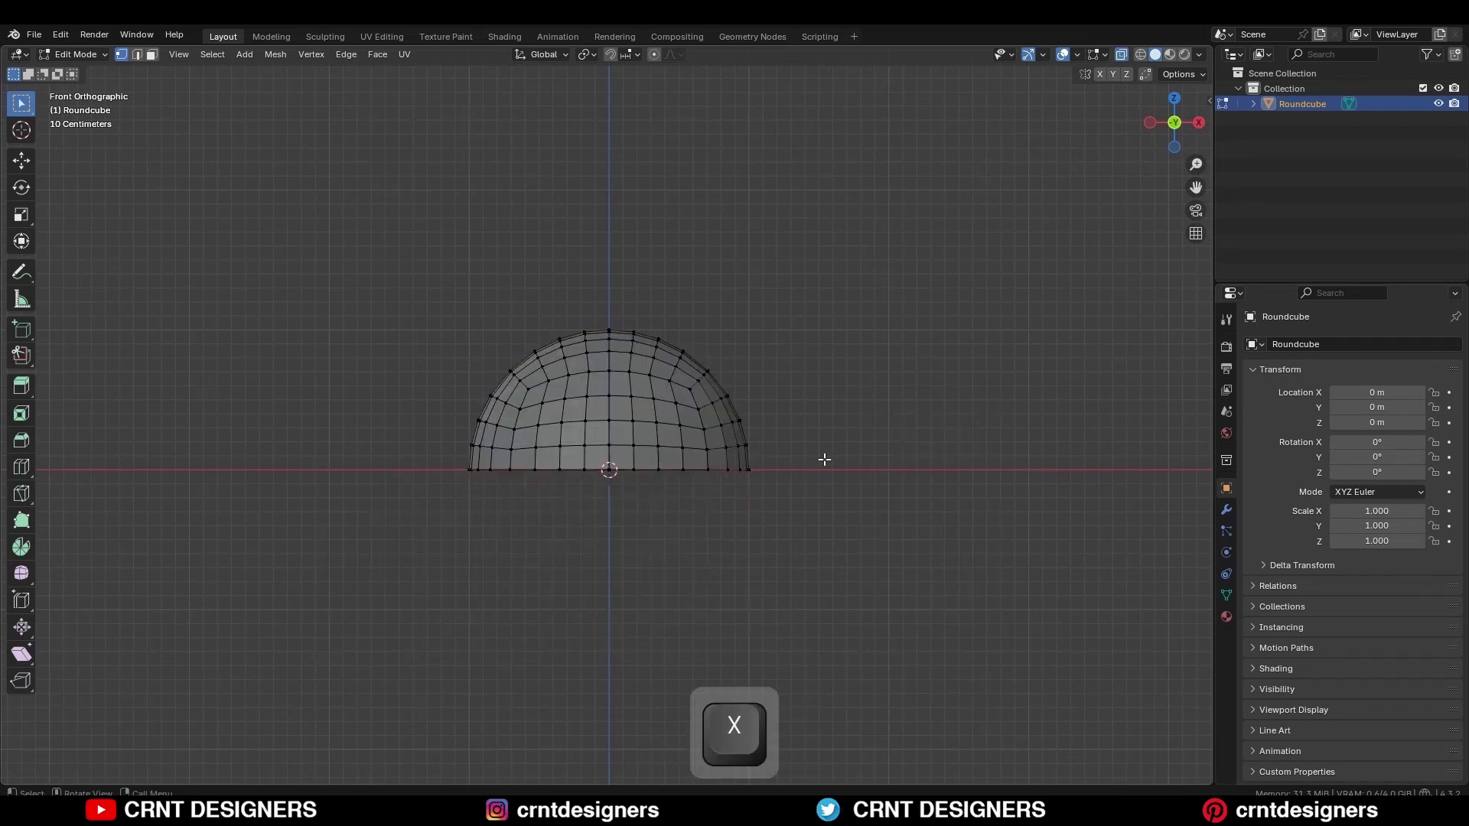
Fill the dome's open bottom edge loop with a face and leave mesh editing
{"action": "left_click_drag", "start_coordinate": [769, 469], "coordinate": [343, 452]}
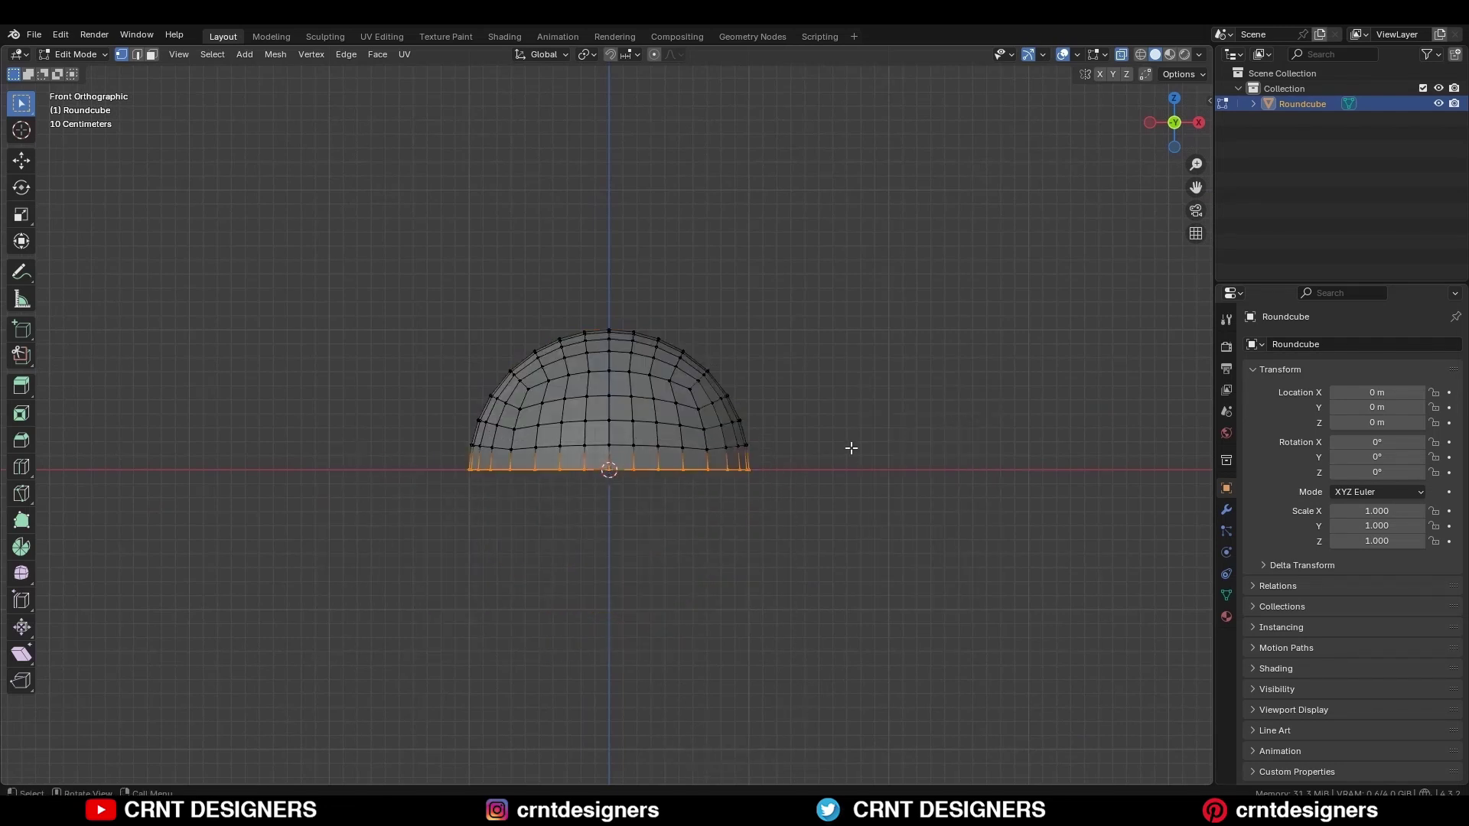
{"action": "key", "text": "f"}
{"action": "key", "text": "alt+z"}
{"action": "key", "text": "Tab"}
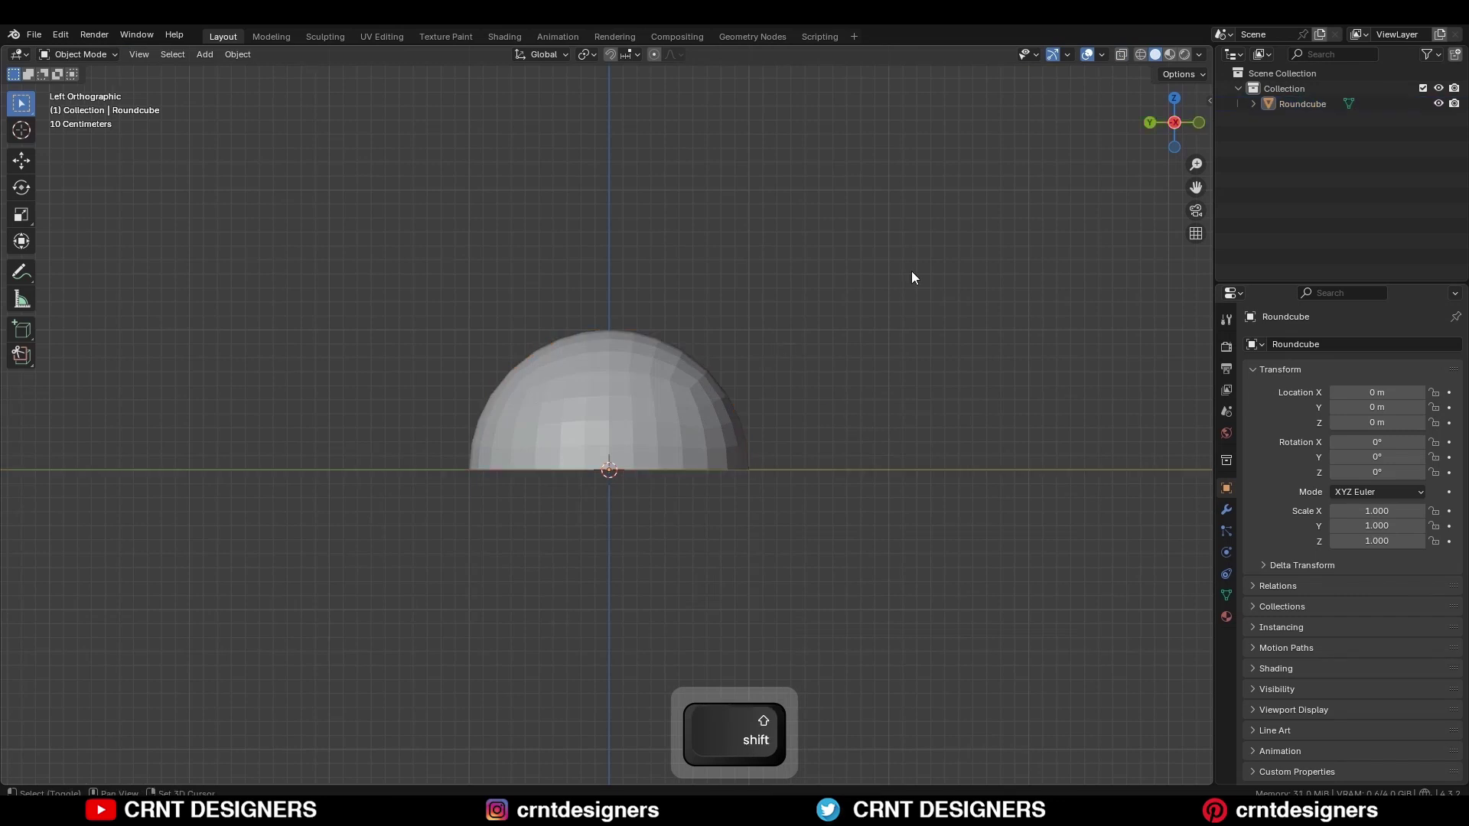
Add a second Round Cube with radius 1.00 and 4 arc divisions
{"action": "key", "text": "shift+a"}
{"action": "mouse_move", "coordinate": [755, 259]}
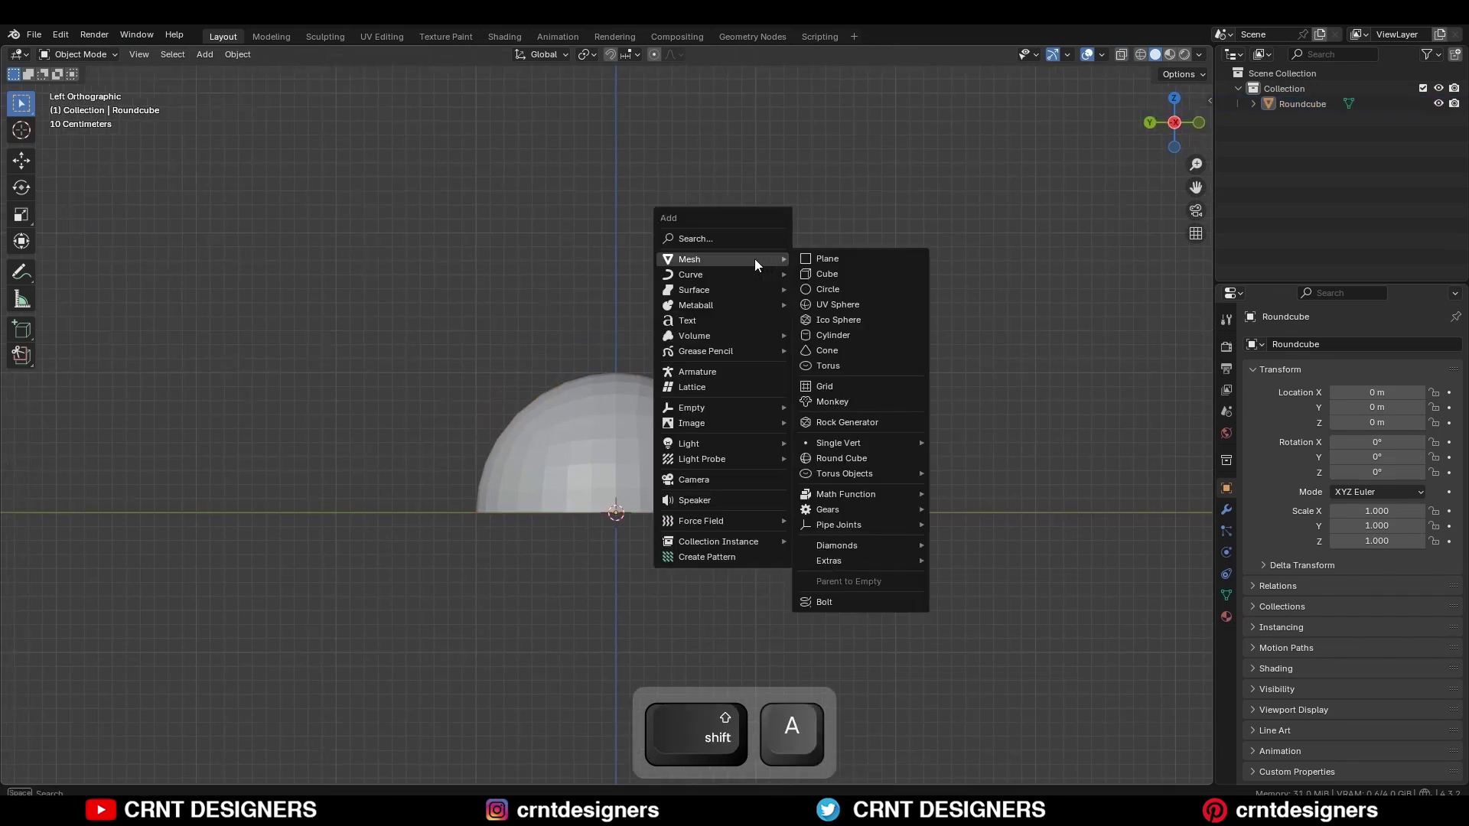
{"action": "left_click", "coordinate": [868, 460]}
{"action": "left_click", "coordinate": [71, 772]}
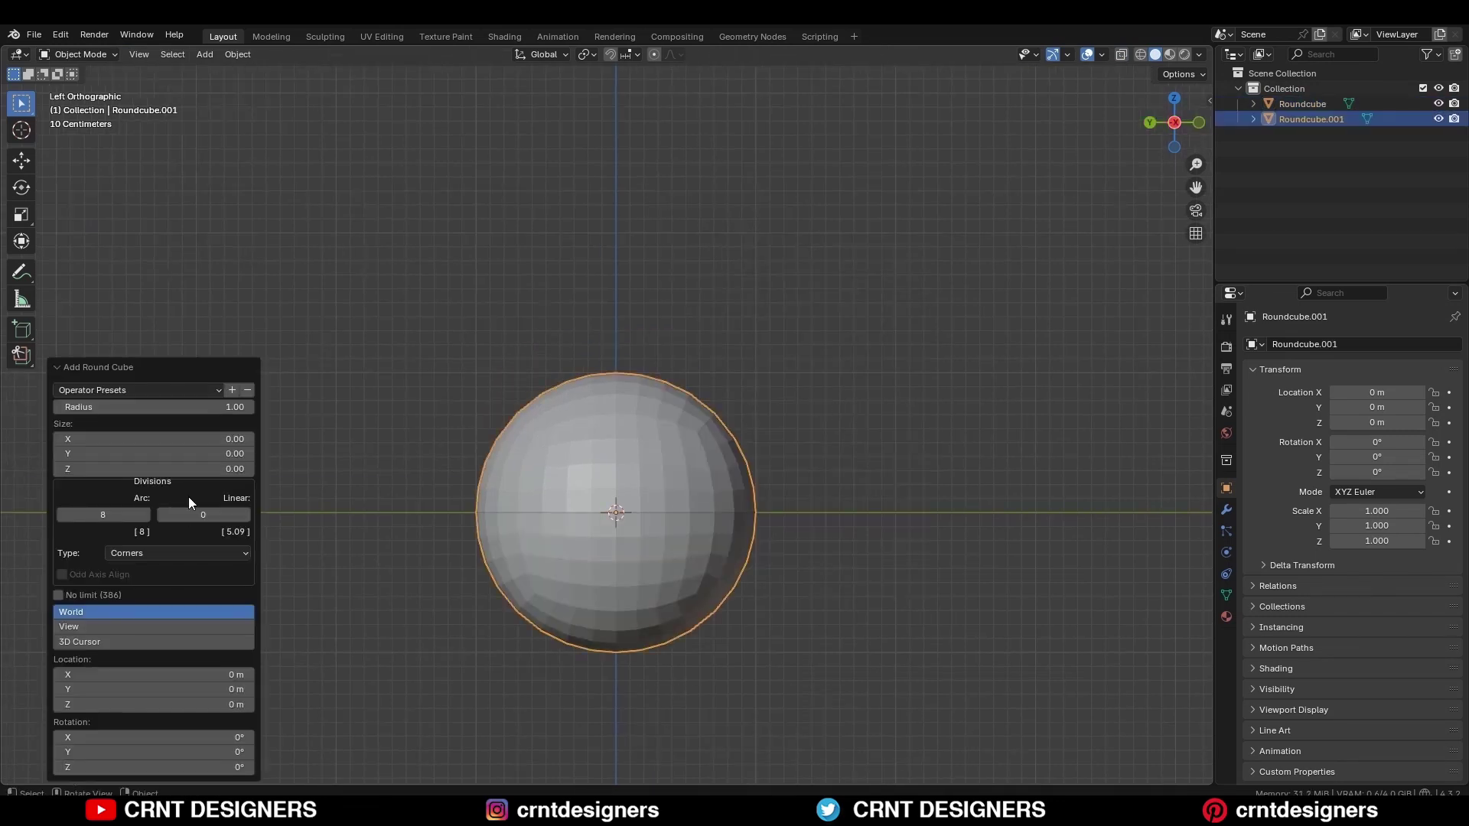
{"action": "type", "text": "4"}
{"action": "key", "text": "Return"}
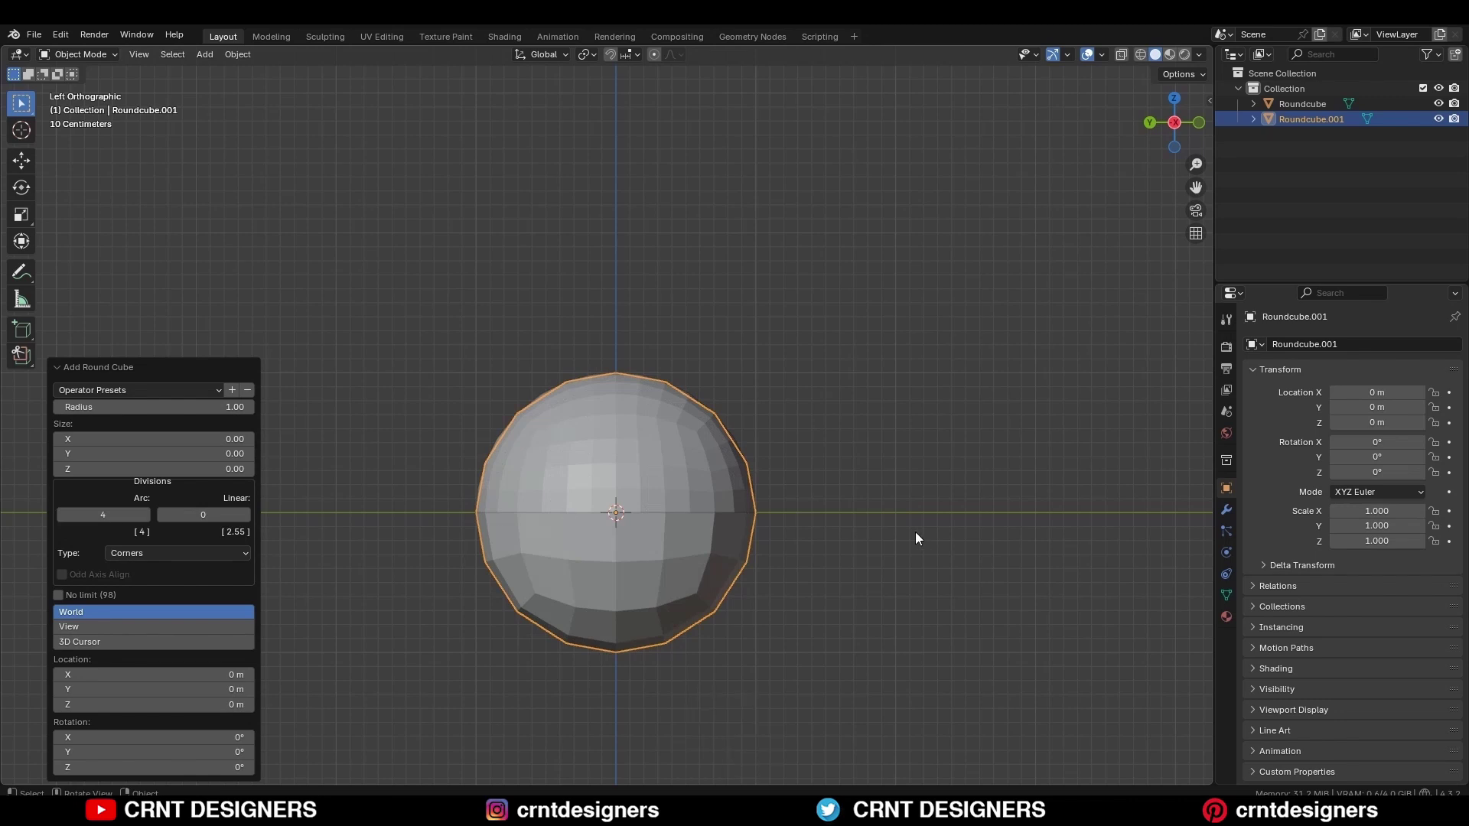
Scale the new round cube to 0.4 and move it up 0.9 m along Z onto the dome
{"action": "key", "text": "s"}
{"action": "left_click", "coordinate": [723, 527], "text": "ctrl"}
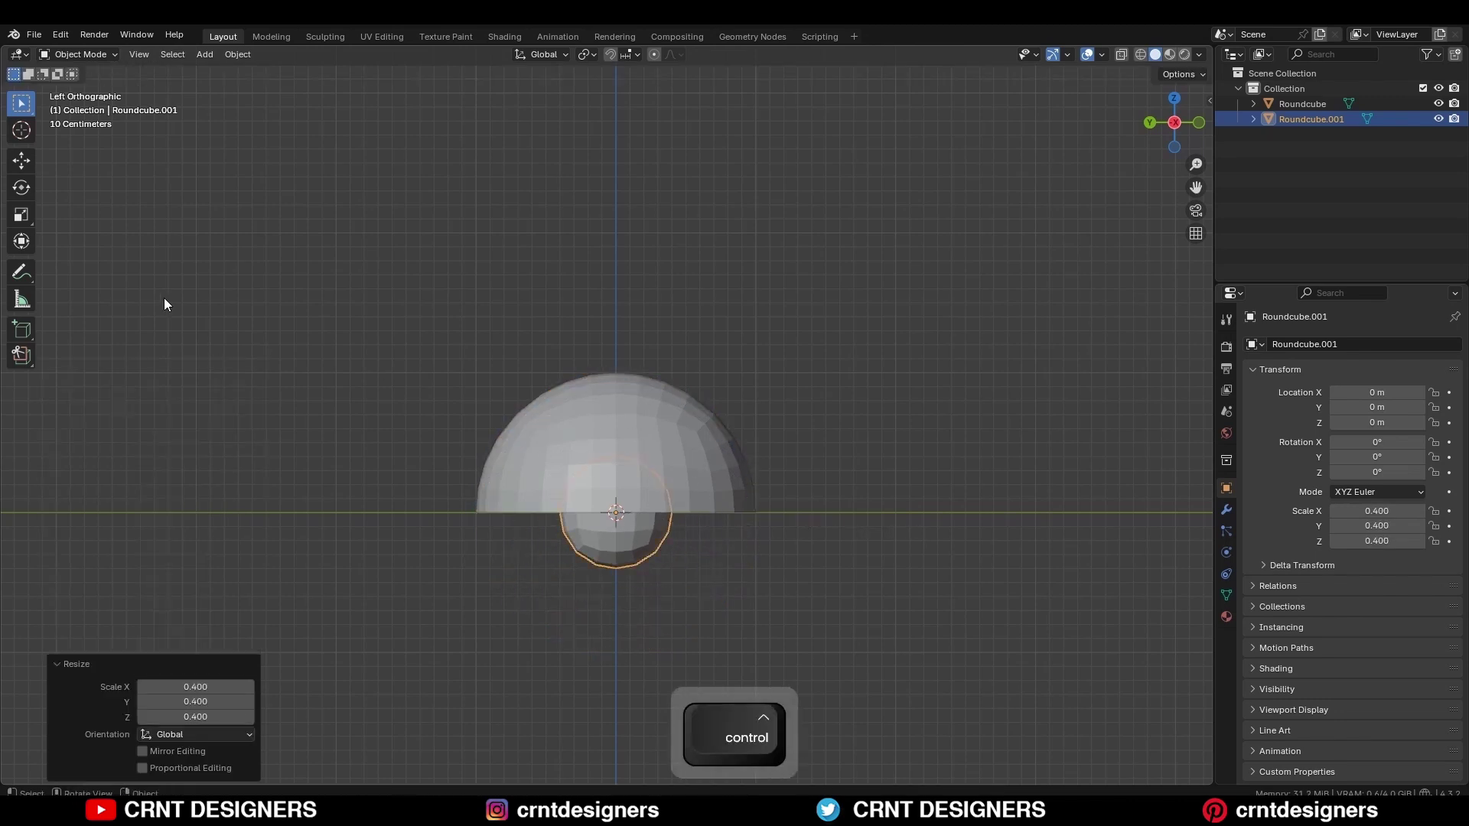
{"action": "left_click", "coordinate": [22, 160]}
{"action": "left_click_drag", "start_coordinate": [609, 469], "coordinate": [621, 338], "text": "ctrl"}
Turn on the wireframe overlay for the objects in the viewport
{"action": "left_click", "coordinate": [1101, 55]}
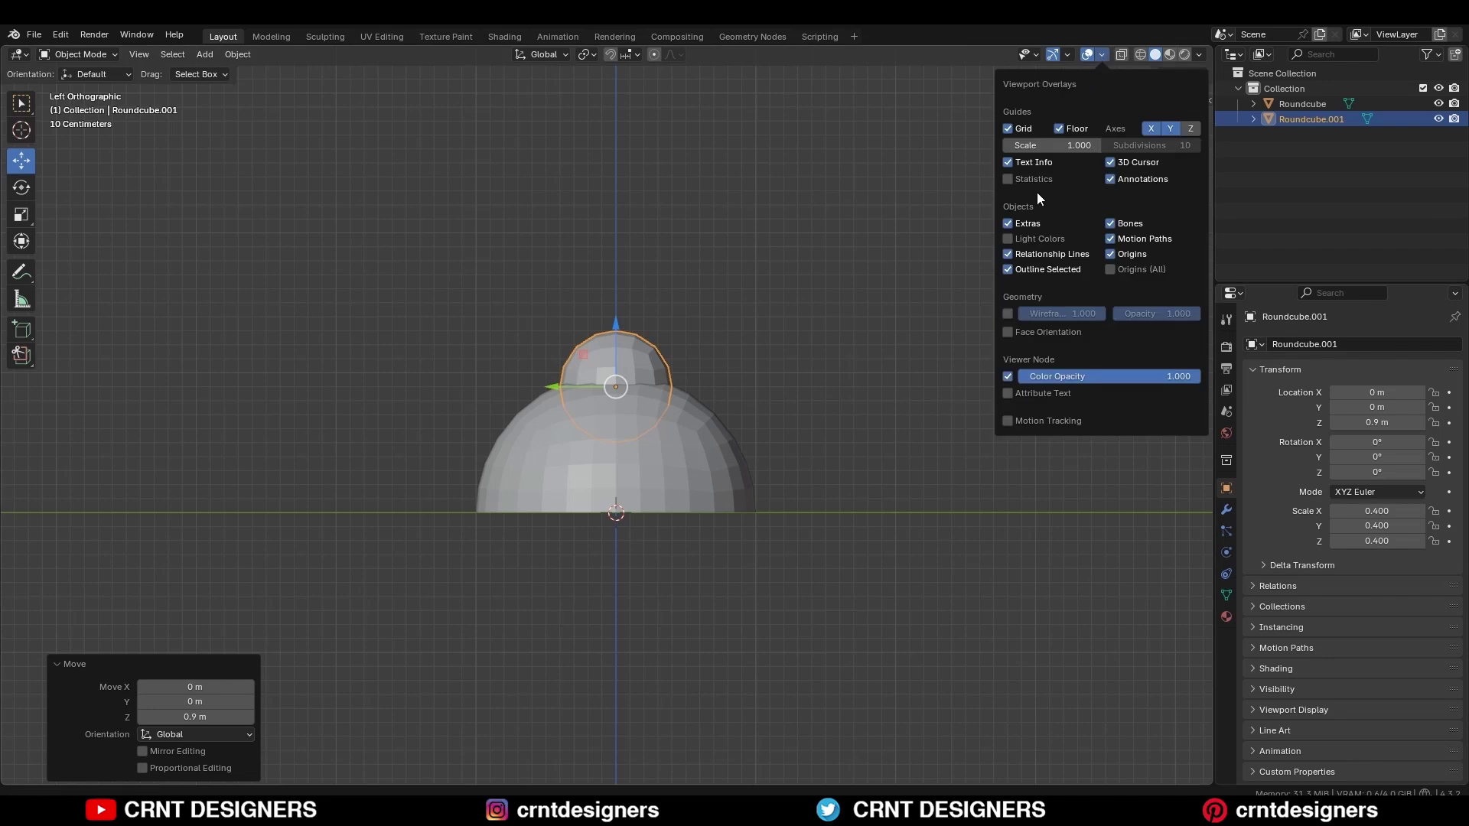
{"action": "left_click", "coordinate": [1008, 314]}
{"action": "left_click", "coordinate": [694, 374]}
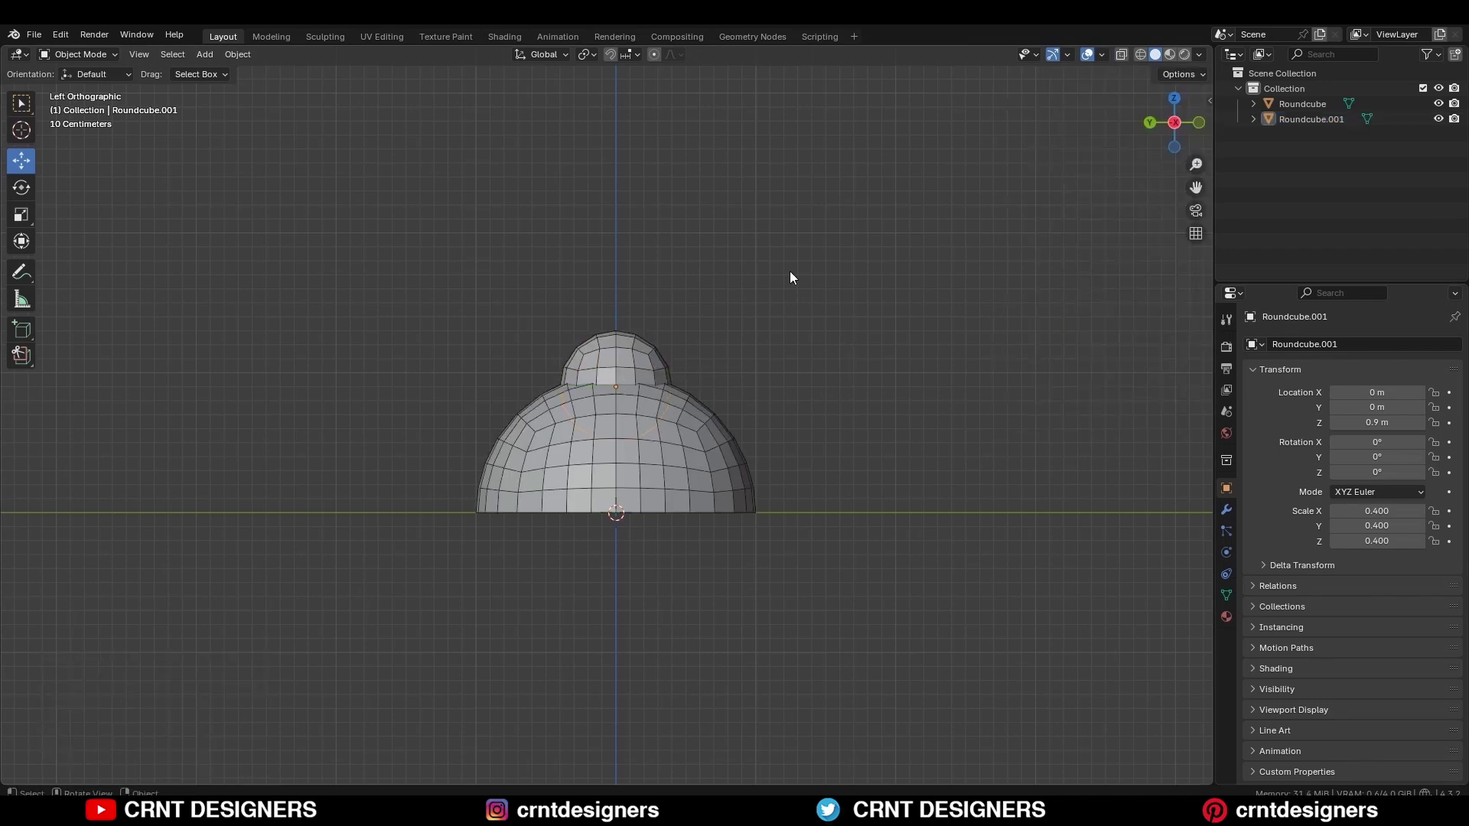
Set the pivot point to 3D Cursor and rotate the small sphere -30° about X over the dome
{"action": "key", "text": "period"}
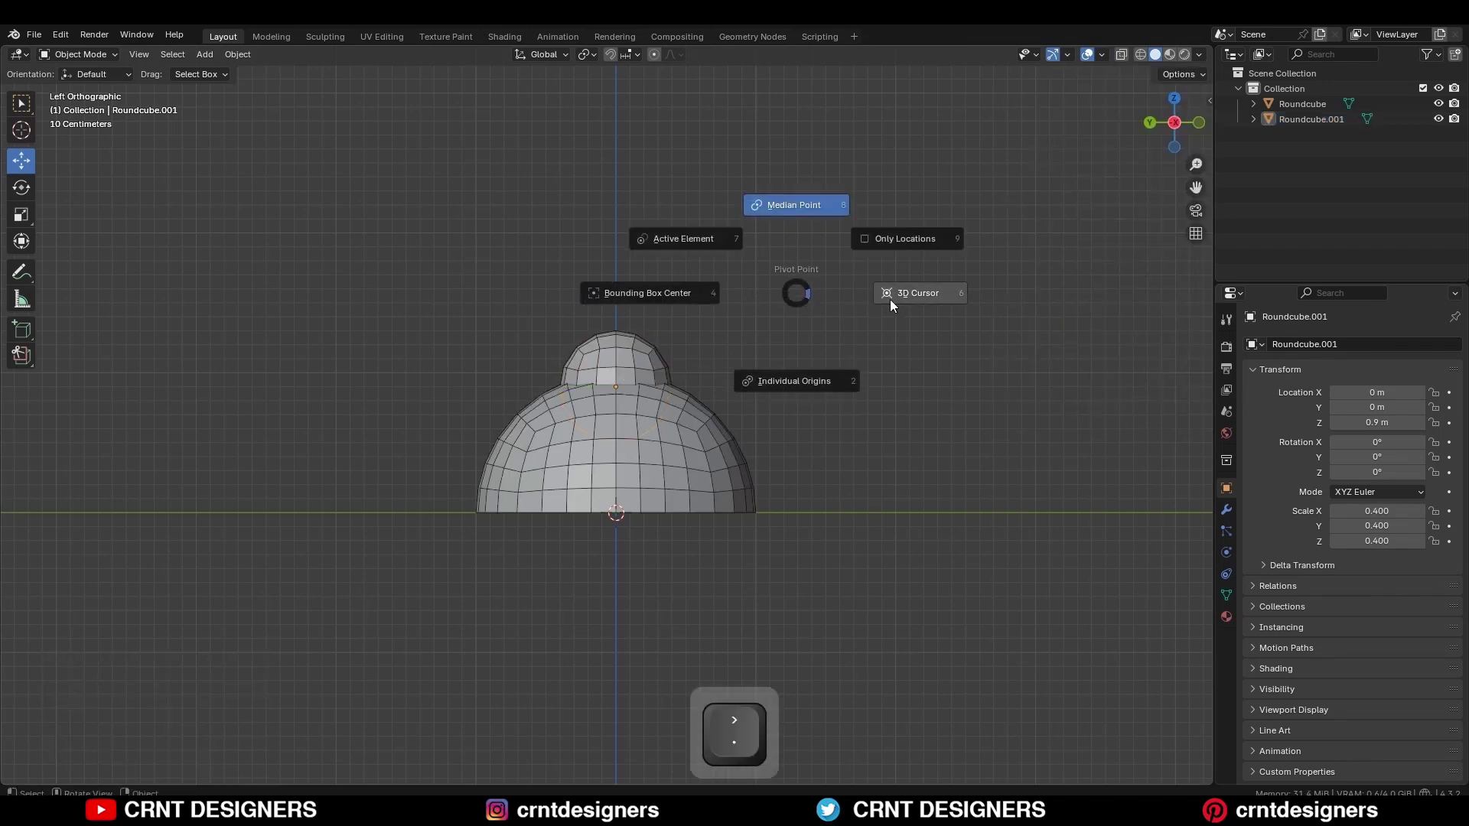
{"action": "left_click", "coordinate": [891, 299]}
{"action": "left_click", "coordinate": [641, 348]}
{"action": "key", "text": "r"}
{"action": "key", "text": "ctrl"}
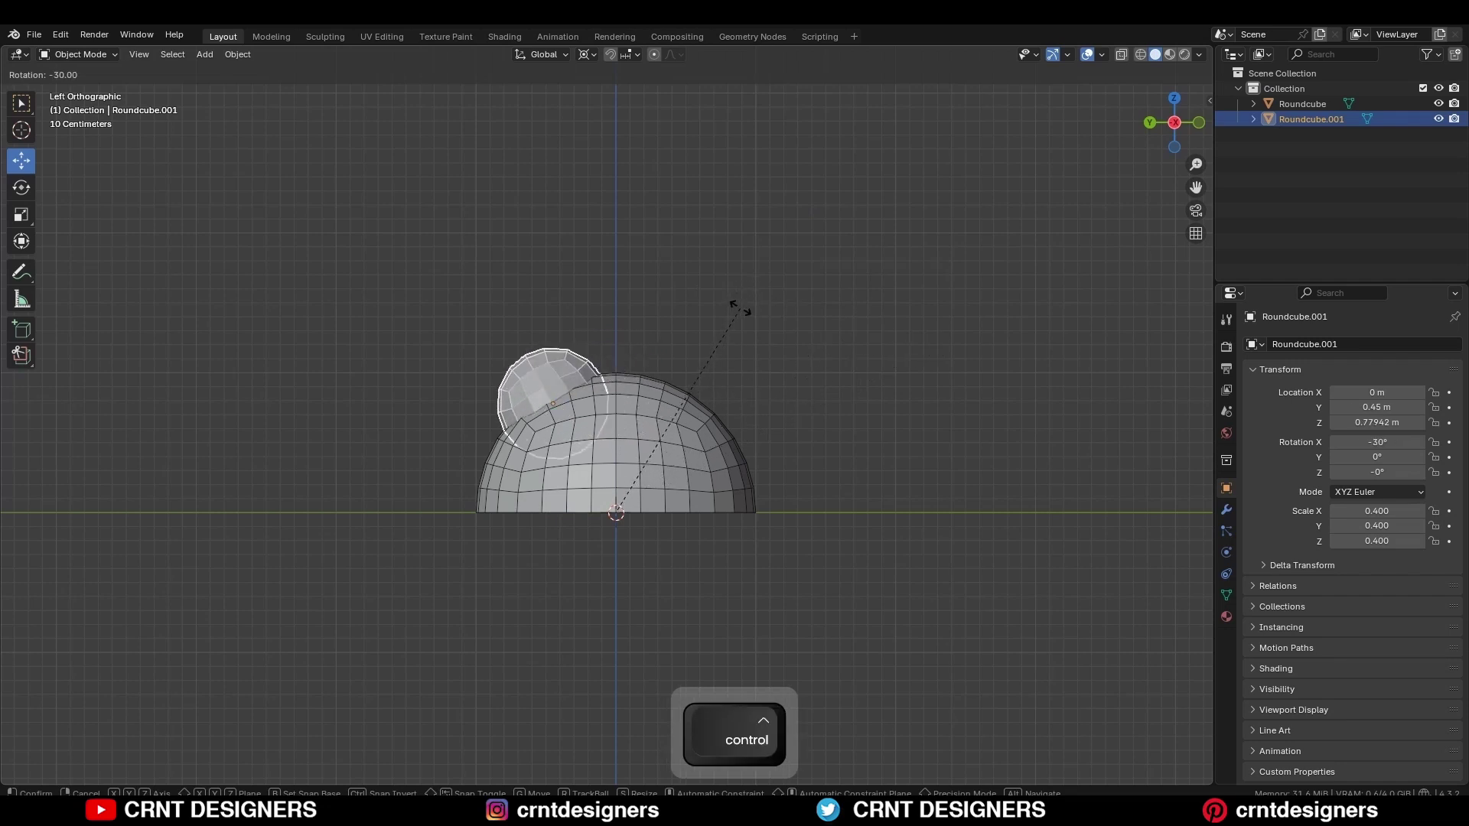
{"action": "left_click", "coordinate": [740, 310]}
Set the transform orientation to Normal and move the small sphere slightly outward along its own Z axis
{"action": "middle_click_drag", "start_coordinate": [746, 311], "coordinate": [909, 366]}
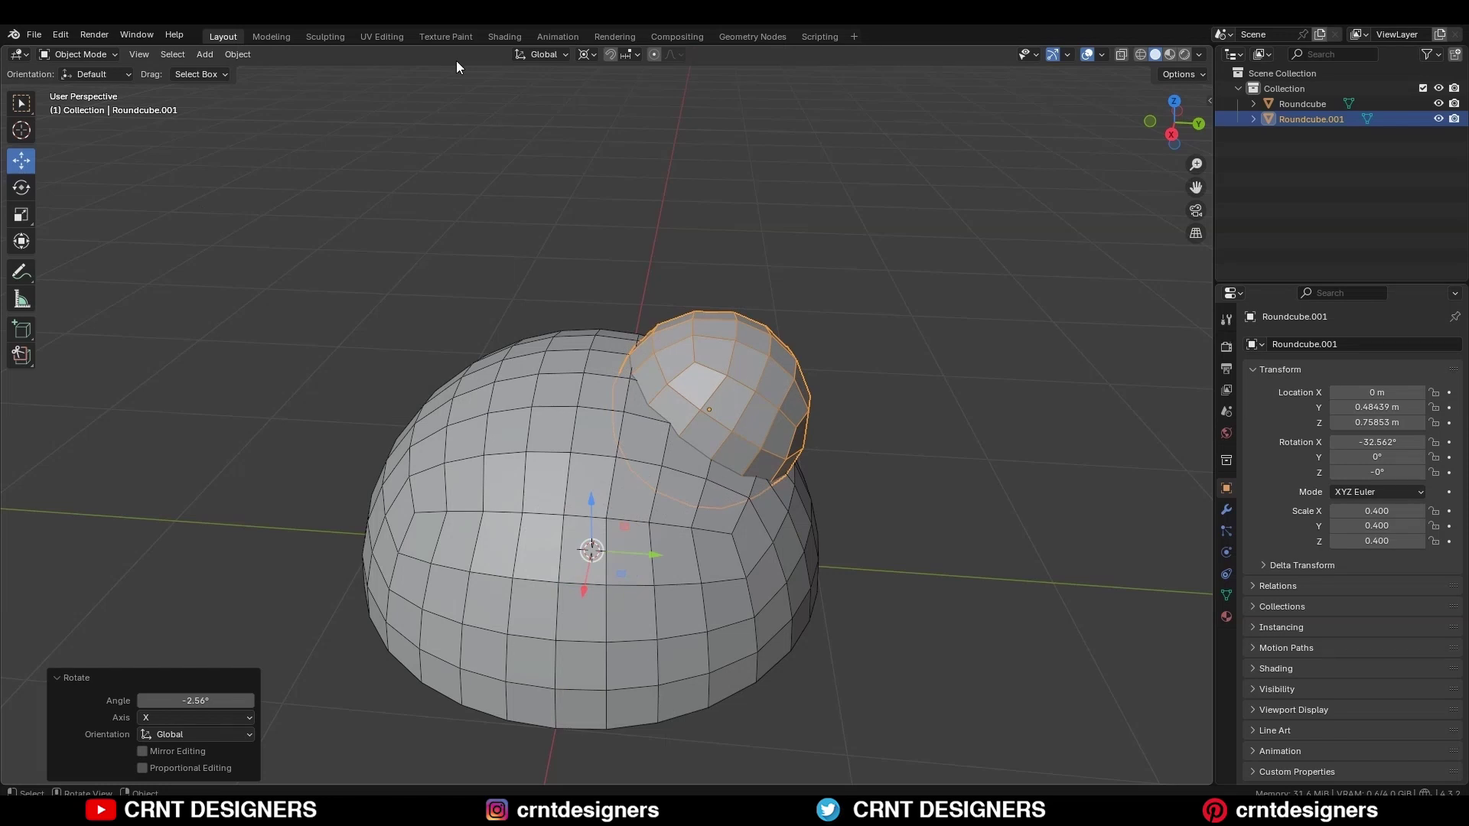
{"action": "left_click", "coordinate": [541, 54]}
{"action": "left_click", "coordinate": [533, 135]}
{"action": "mouse_move", "coordinate": [617, 503]}
{"action": "left_mouse_down"}
{"action": "mouse_move", "coordinate": [630, 492]}
{"action": "mouse_move", "coordinate": [611, 480]}
{"action": "left_mouse_up"}
{"action": "middle_click_drag", "start_coordinate": [990, 313], "coordinate": [963, 277]}
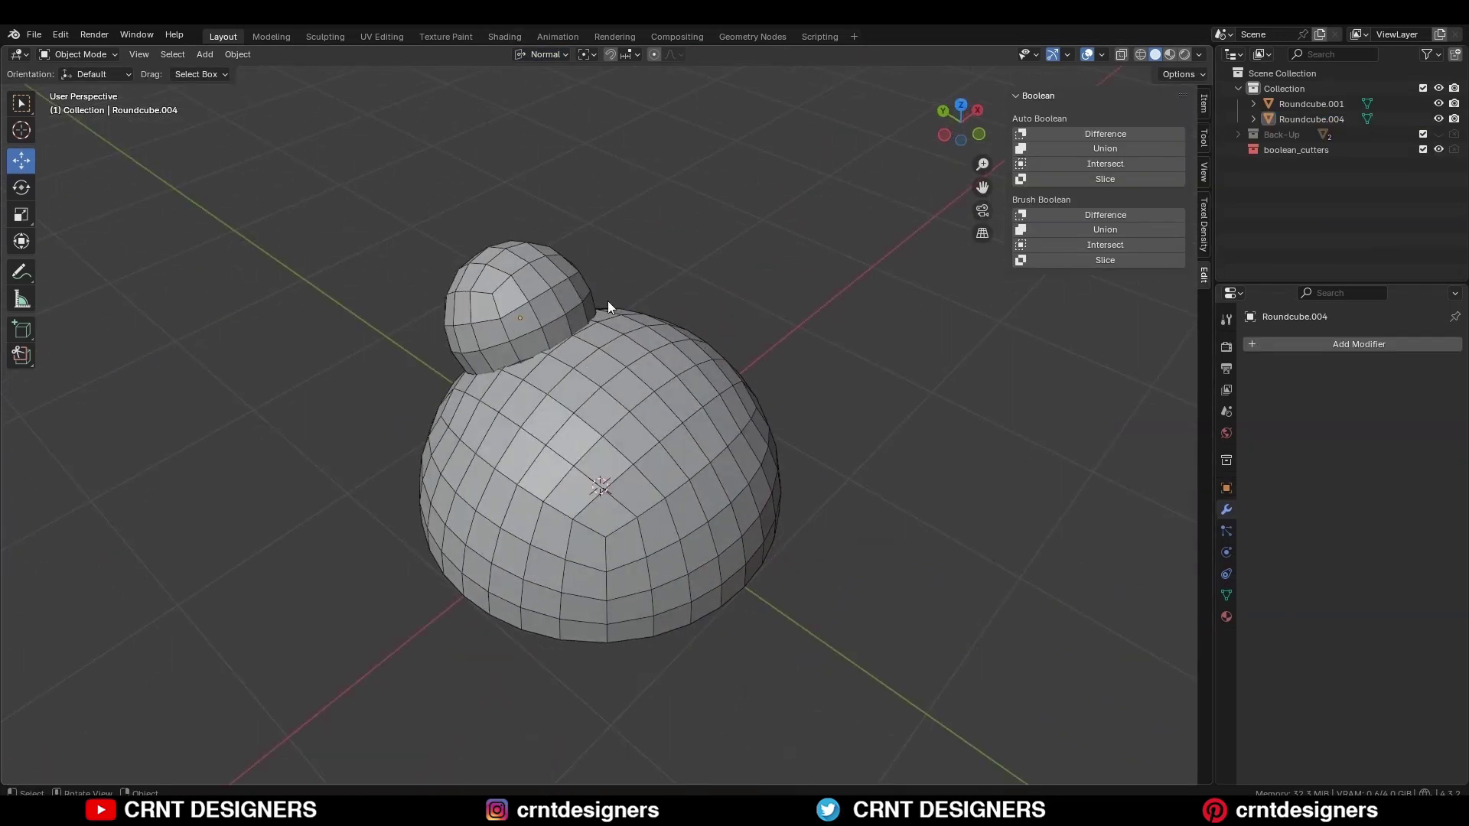
Join the small sphere to the dome with a Brush Boolean Union and apply the Boolean modifier
{"action": "left_click", "coordinate": [600, 314]}
{"action": "left_click", "coordinate": [688, 360], "text": "shift"}
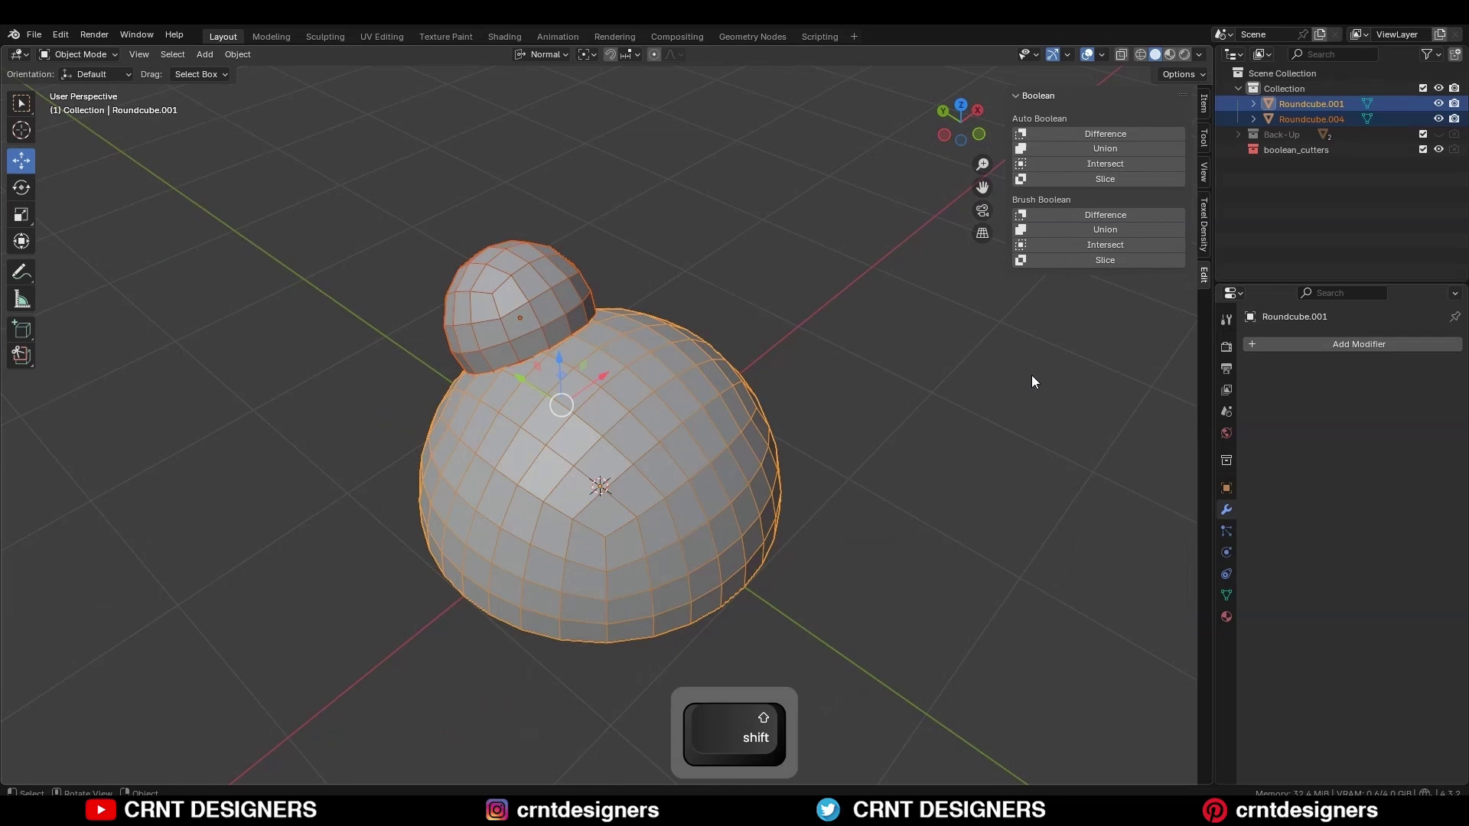
{"action": "left_click", "coordinate": [1104, 231]}
{"action": "left_click", "coordinate": [1417, 404]}
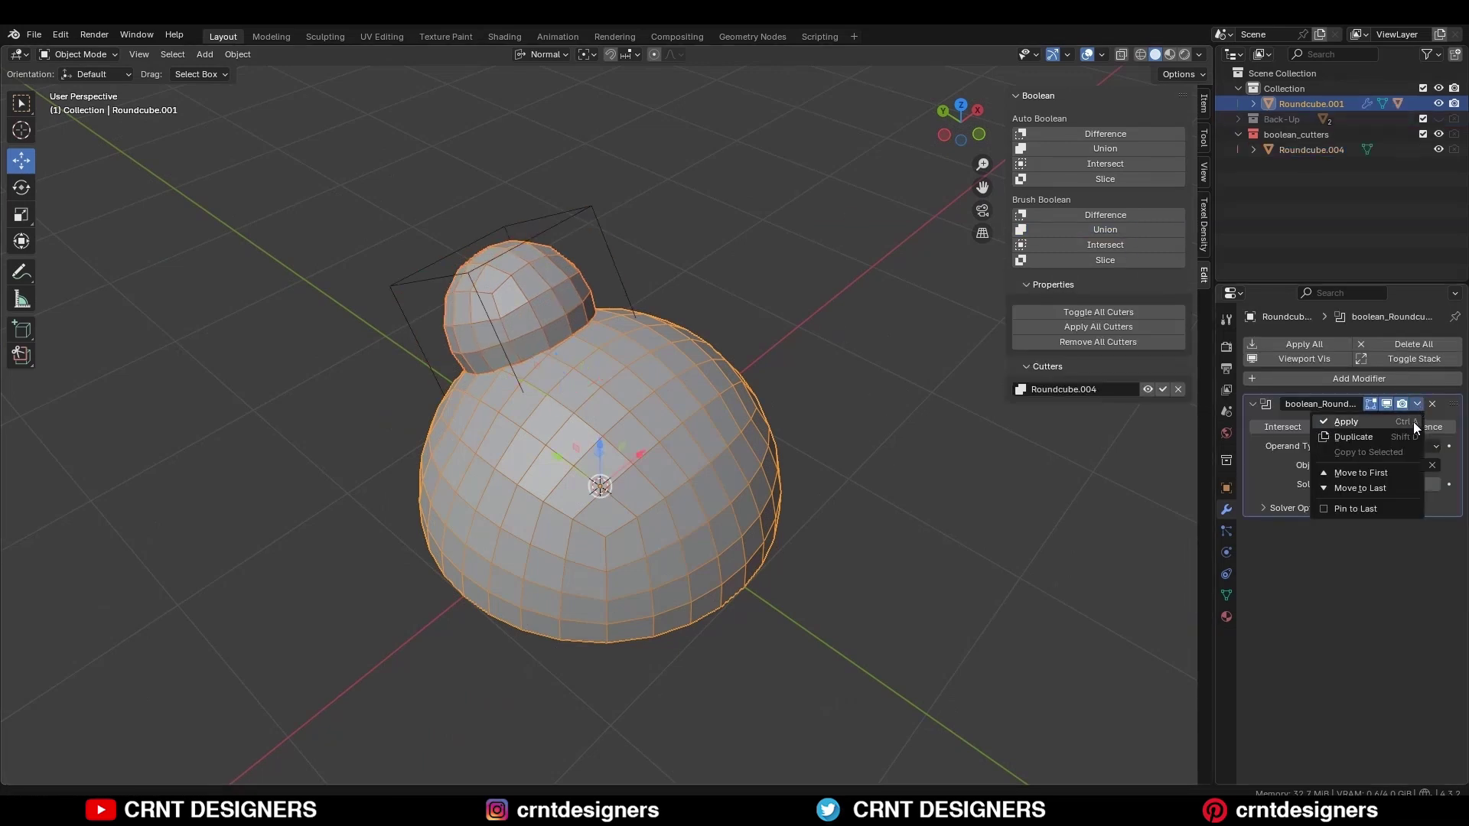
{"action": "left_click", "coordinate": [1400, 420]}
Delete the leftover boolean cutter object around the small sphere
{"action": "left_click", "coordinate": [594, 217]}
{"action": "key", "text": "x"}
{"action": "left_click", "coordinate": [594, 218]}
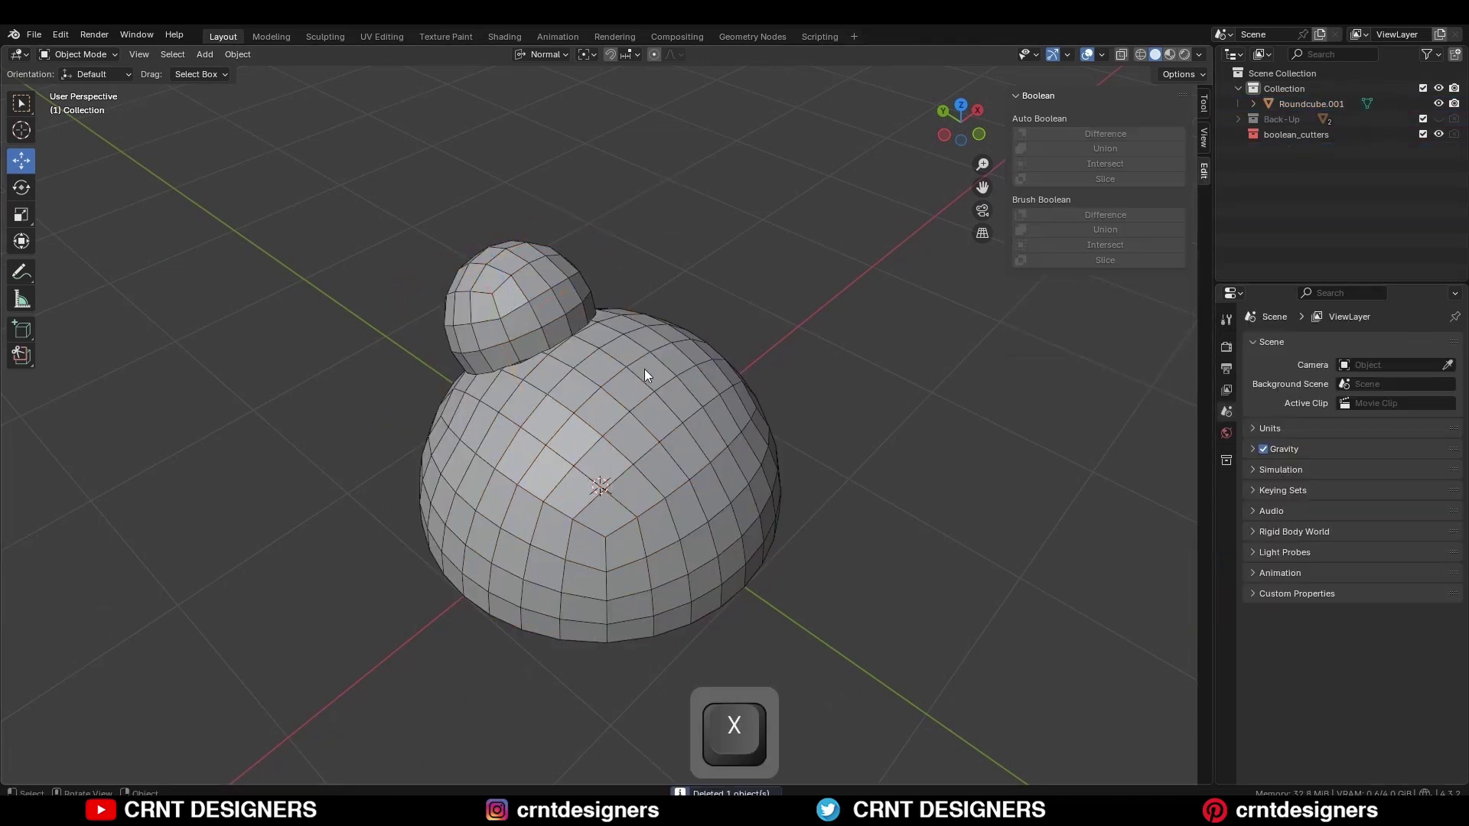
Symmetrize the whole joined mesh in Edit Mode and clear the selection
{"action": "left_click", "coordinate": [644, 368]}
{"action": "left_click", "coordinate": [962, 106]}
{"action": "key", "text": "Tab"}
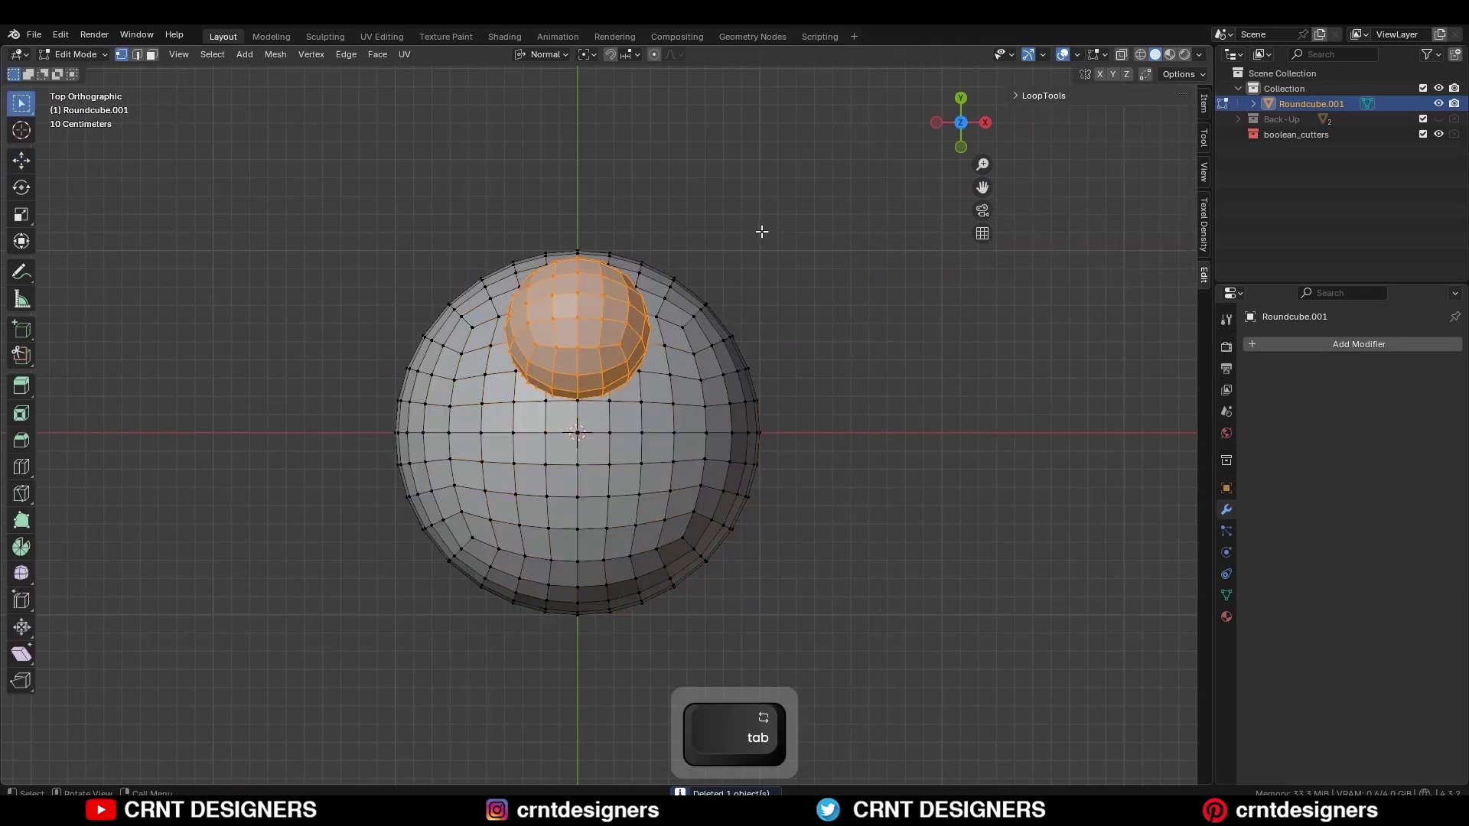
{"action": "key", "text": "a"}
{"action": "left_click", "coordinate": [276, 55]}
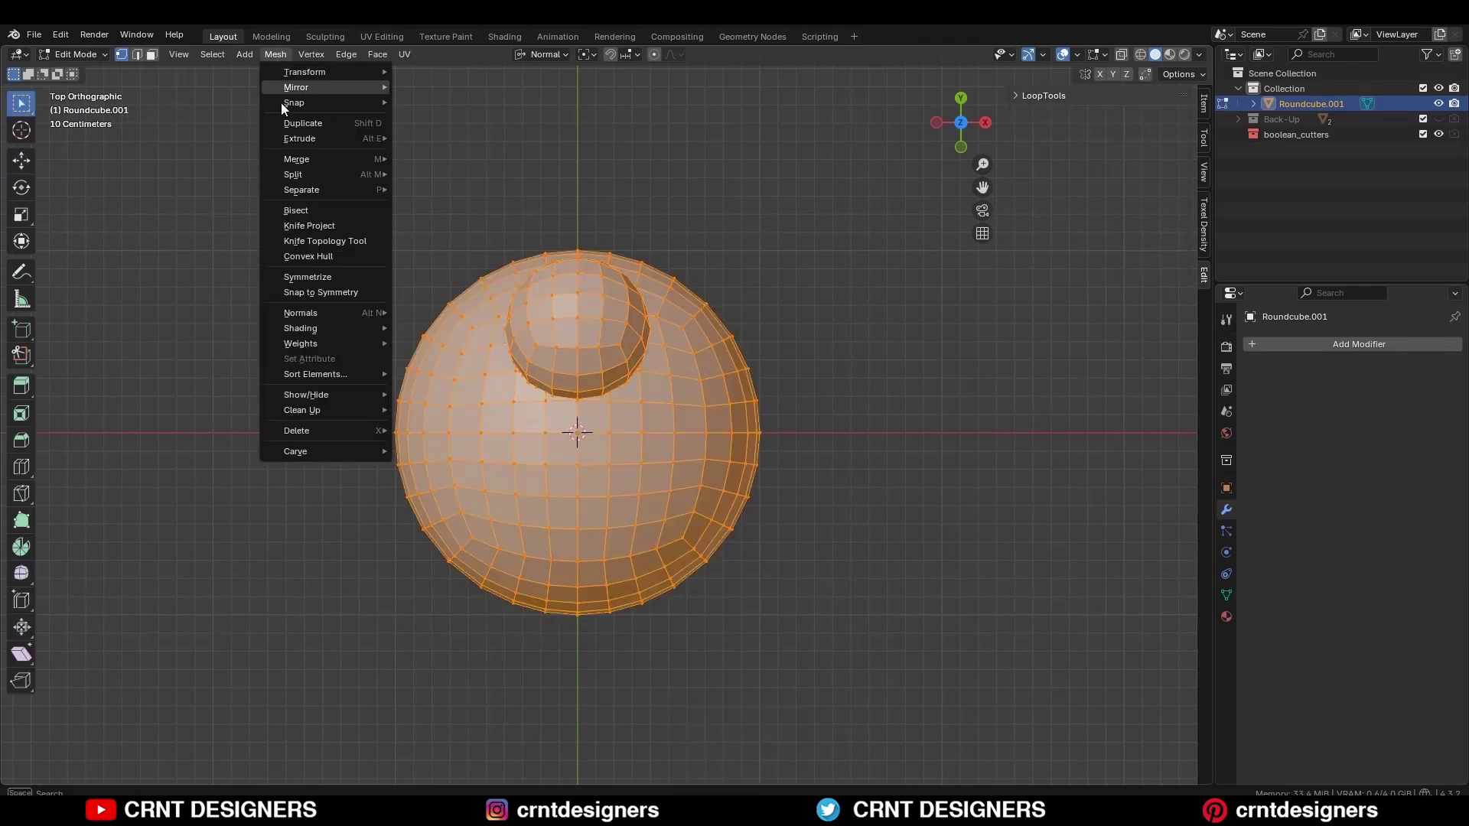
{"action": "left_click", "coordinate": [313, 278]}
{"action": "key", "text": "alt+a"}
Delete all faces on the positive X half of the joined mesh using X-ray selection
{"action": "key", "text": "alt+z"}
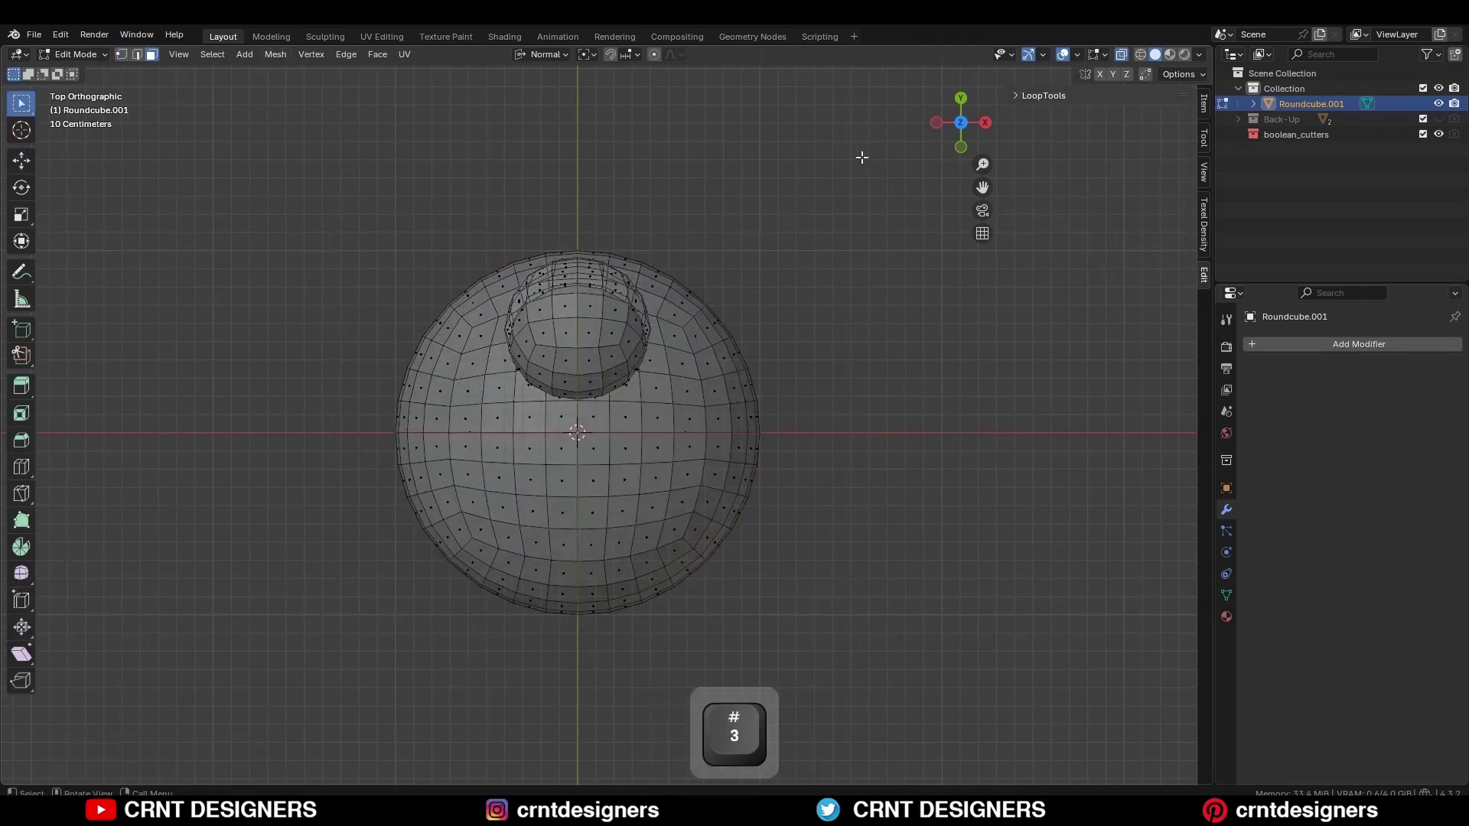
{"action": "left_click_drag", "start_coordinate": [865, 153], "coordinate": [583, 658]}
{"action": "key", "text": "x"}
{"action": "left_click", "coordinate": [797, 378]}
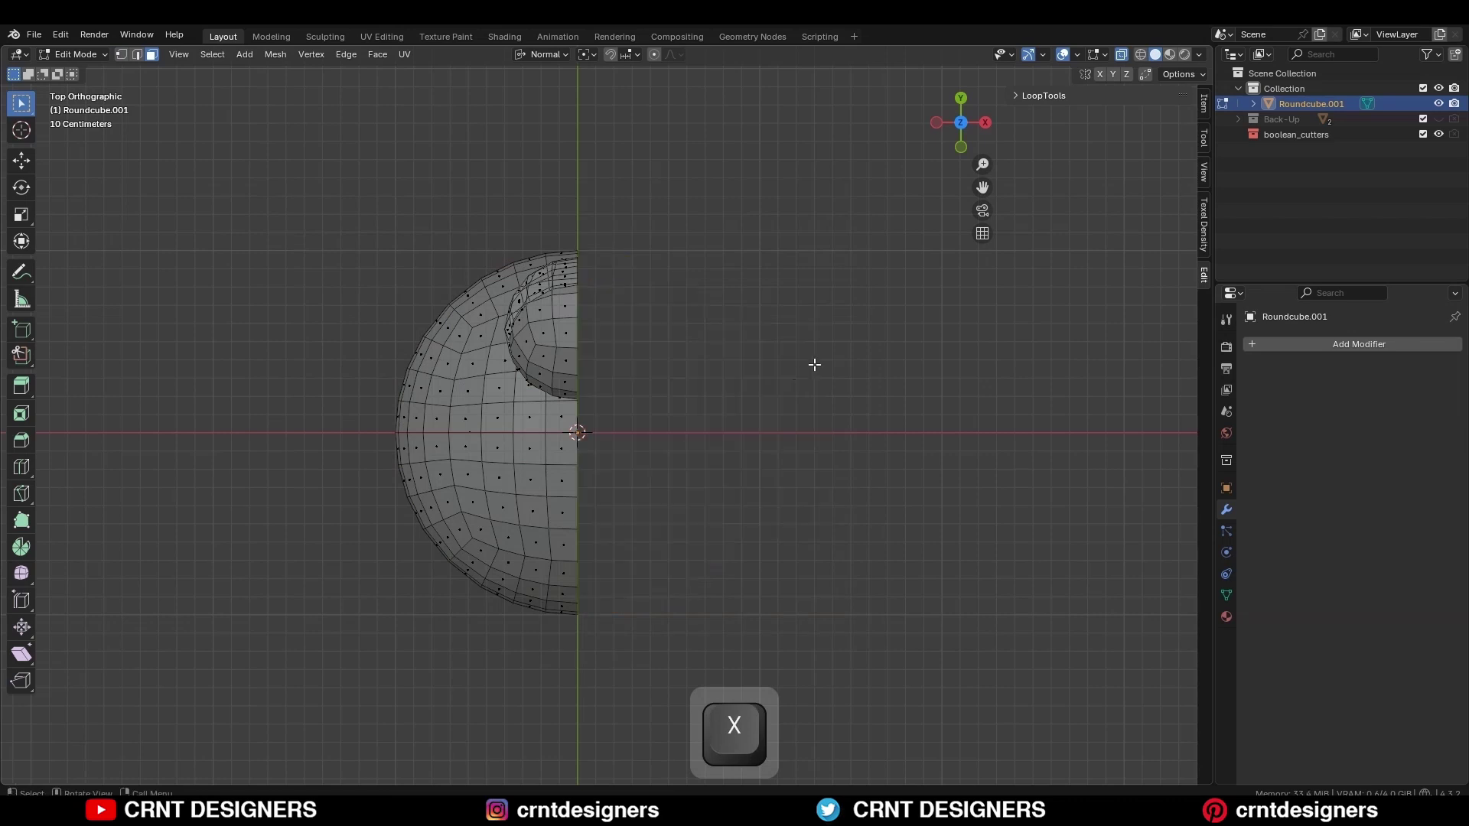
{"action": "key", "text": "alt+z"}
Merge two pairs of closely spaced seam vertices at last, on the negative Y side between small sphere and dome
{"action": "middle_click_drag", "start_coordinate": [777, 354], "coordinate": [705, 337]}
{"action": "scroll", "coordinate": [705, 338], "scroll_direction": "up", "scroll_amount": 3}
{"action": "middle_click_drag", "start_coordinate": [562, 313], "coordinate": [747, 369], "text": "shift"}
{"action": "scroll", "coordinate": [748, 400], "scroll_direction": "up", "scroll_amount": 4}
{"action": "key", "text": "2"}
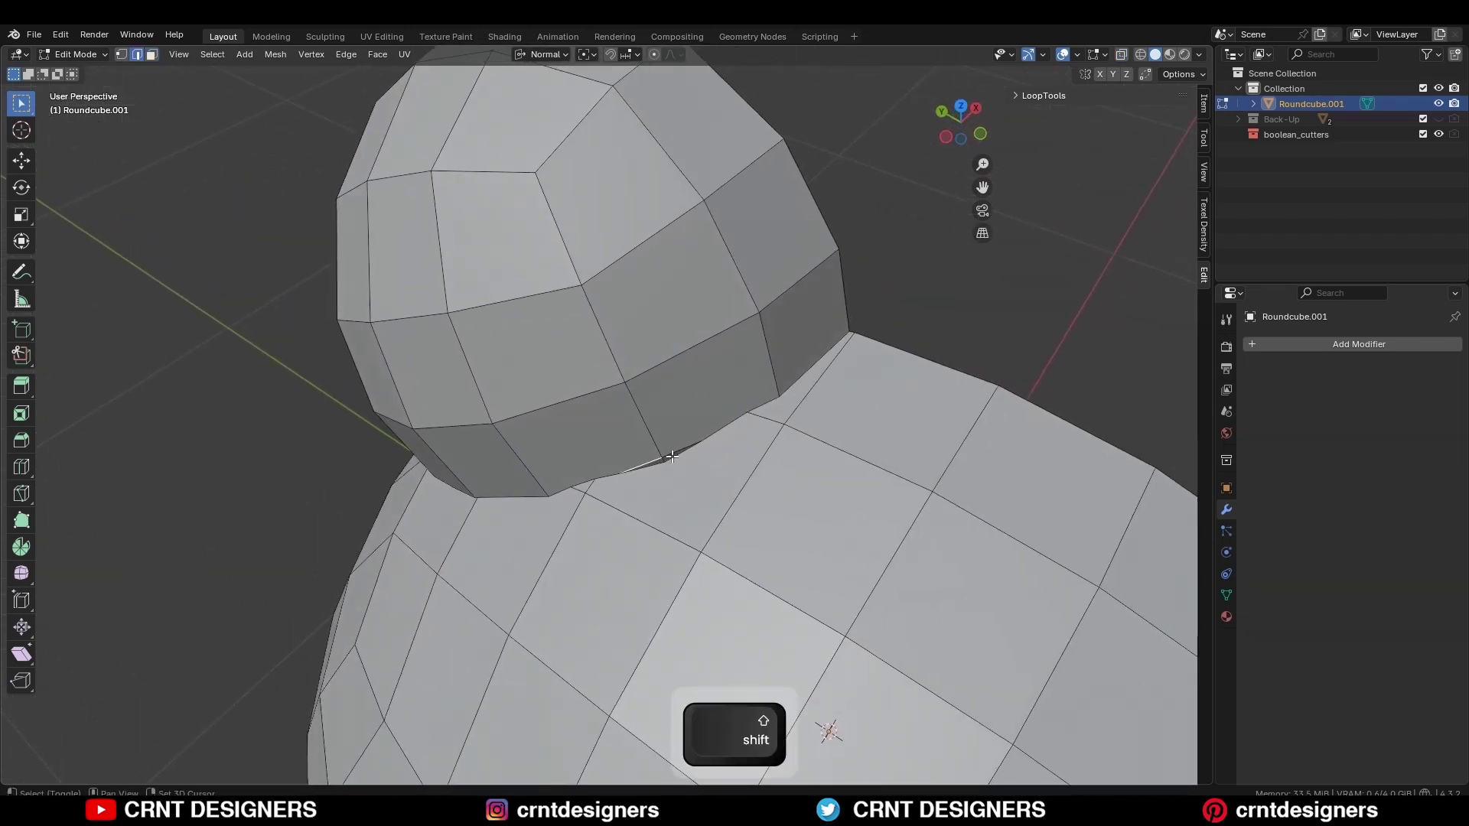
{"action": "key", "text": "1"}
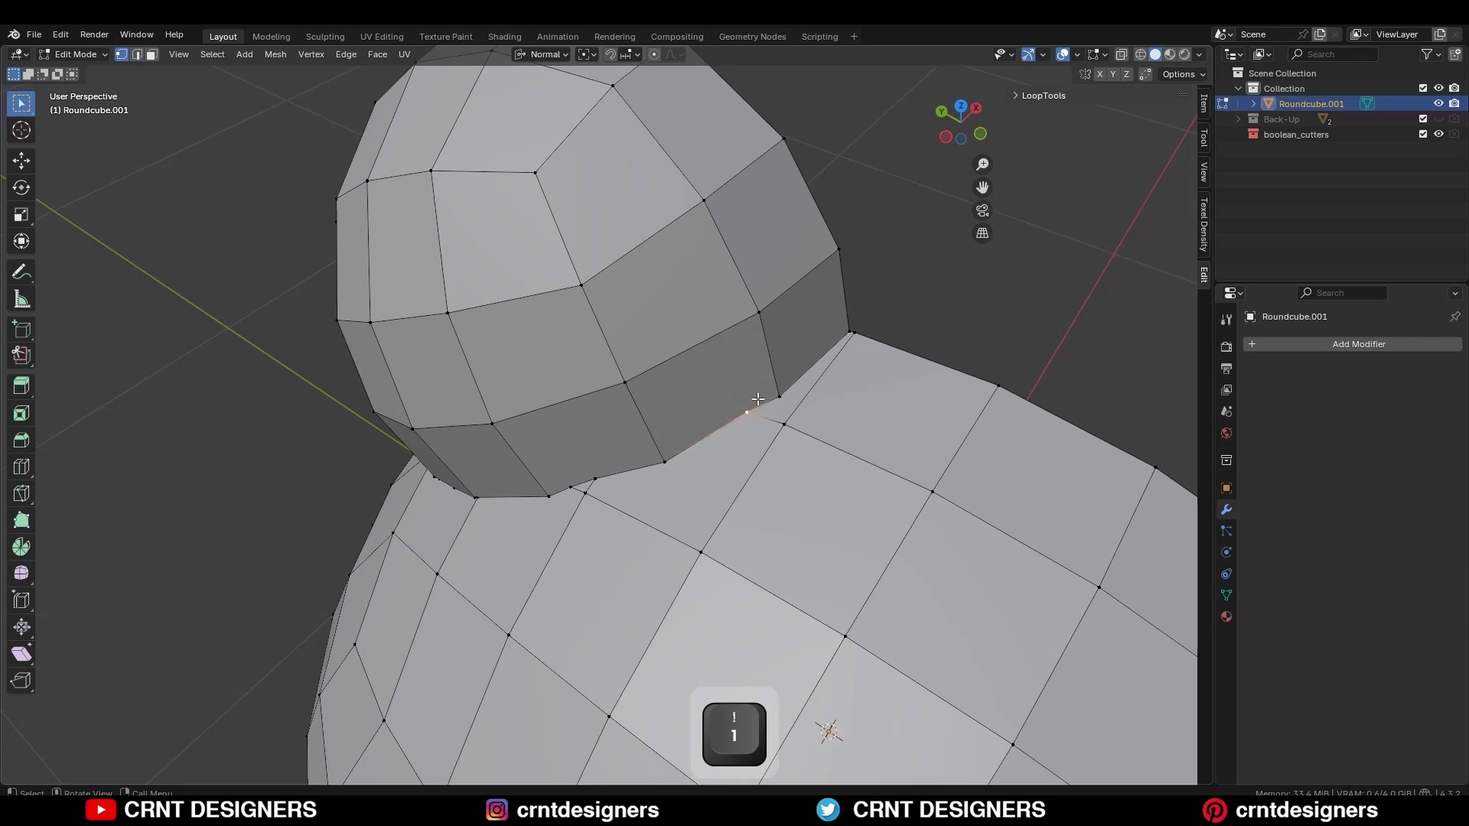
{"action": "key", "text": "m"}
{"action": "left_click", "coordinate": [763, 396]}
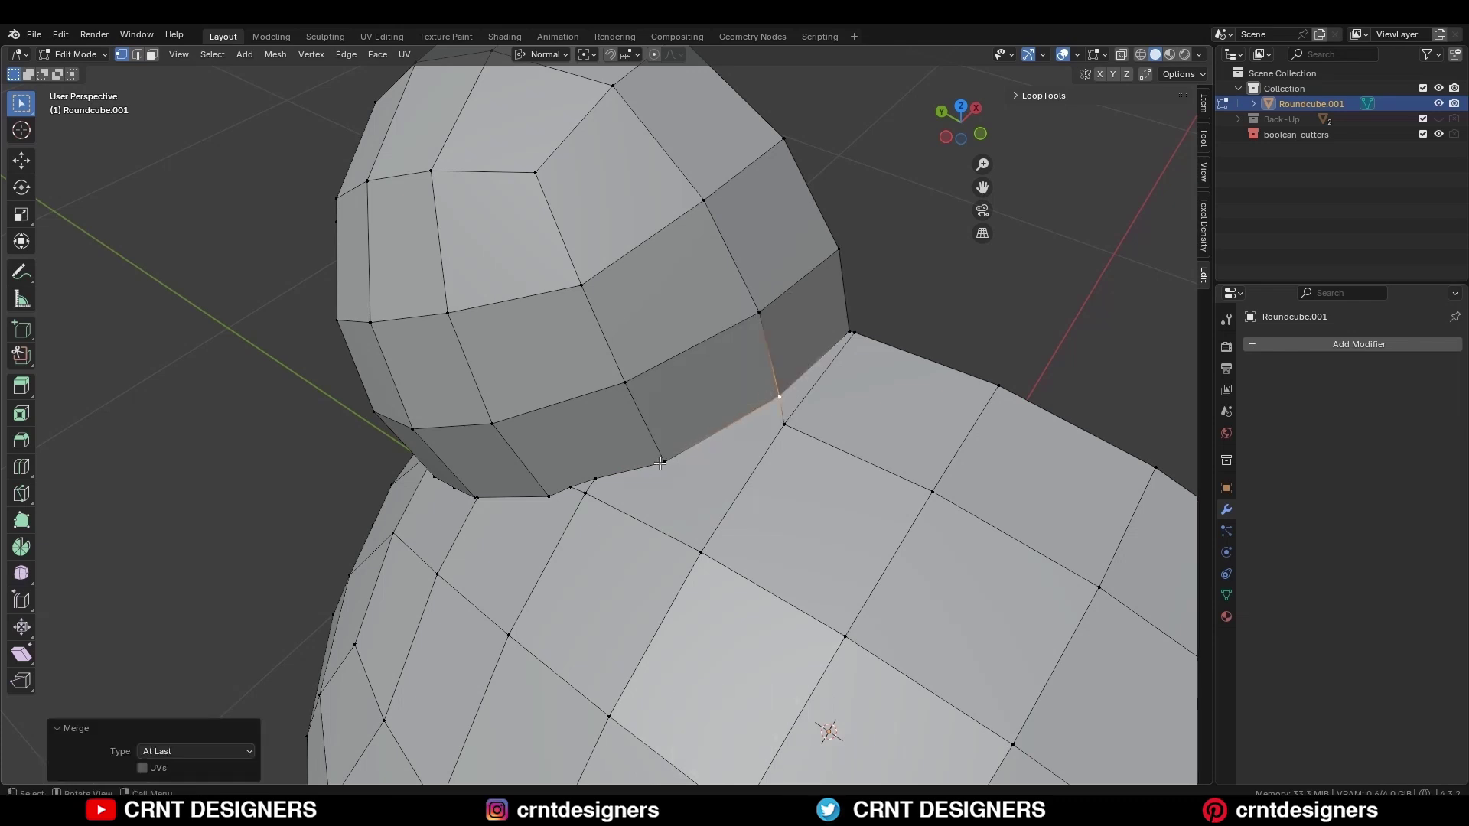
{"action": "middle_click_drag", "start_coordinate": [763, 396], "coordinate": [742, 313]}
{"action": "key", "text": "m"}
{"action": "left_click", "coordinate": [691, 341]}
Merge the stray seam vertices on the positive Y side at last and dissolve the surplus edge beside them
{"action": "key", "text": "2"}
{"action": "middle_click_drag", "start_coordinate": [539, 378], "coordinate": [575, 374]}
{"action": "key", "text": "1"}
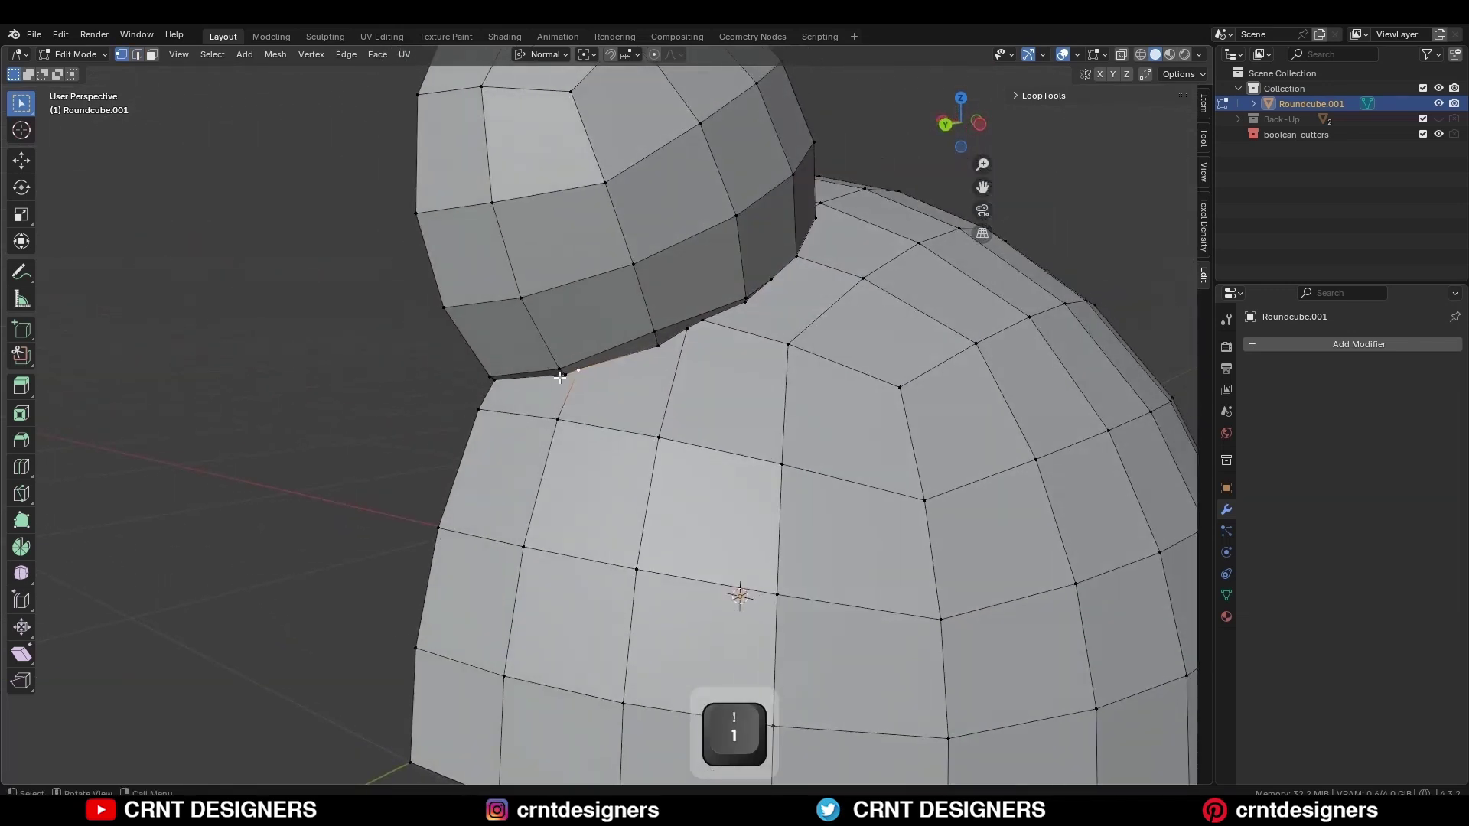
{"action": "key", "text": "m"}
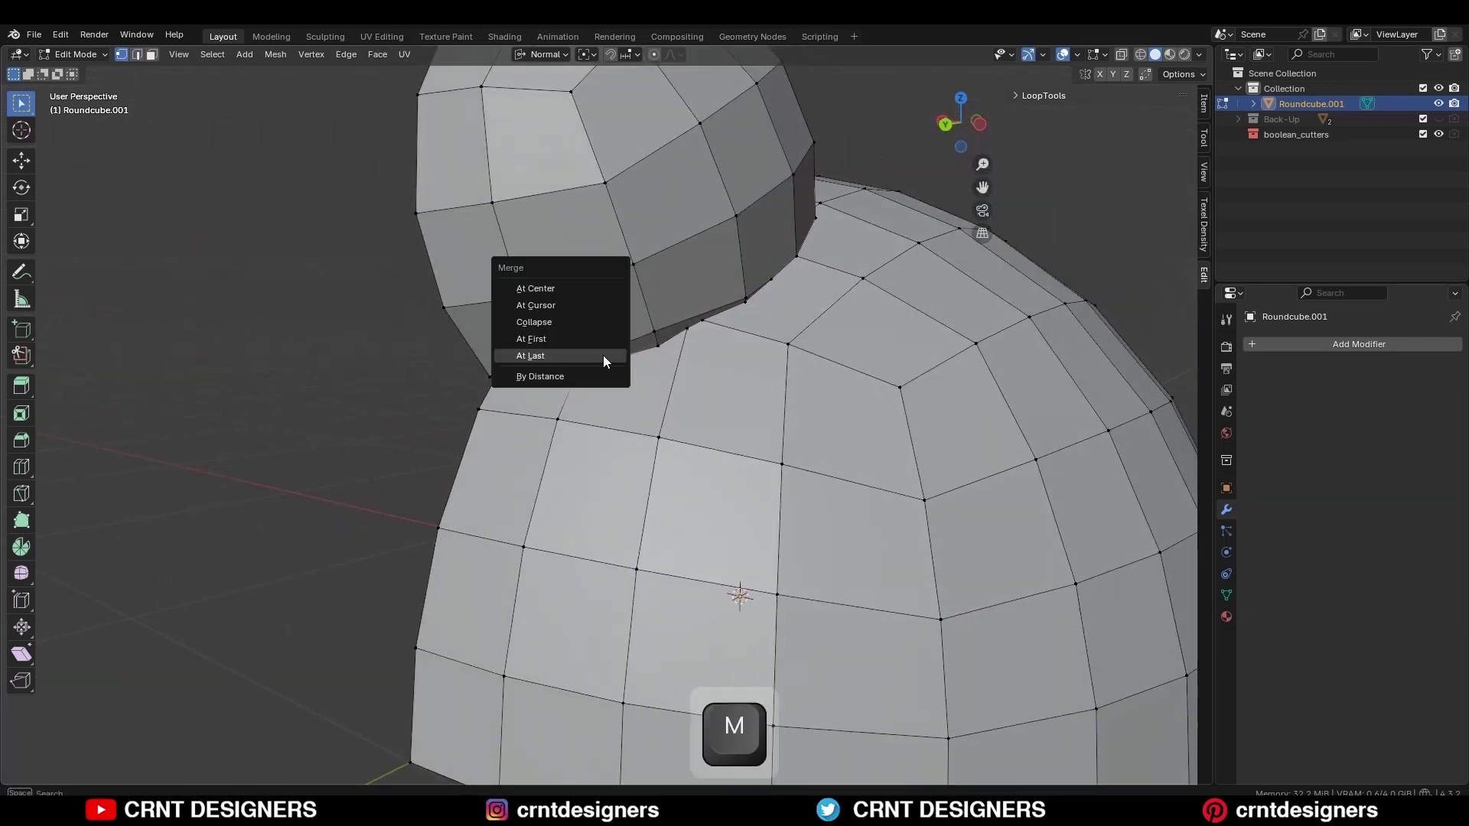
{"action": "left_click", "coordinate": [603, 355]}
{"action": "key", "text": "2"}
{"action": "middle_click_drag", "start_coordinate": [635, 335], "coordinate": [677, 422]}
{"action": "key", "text": "ctrl+x"}
Merge two more pairs of neighbouring vertices along the seam below the small sphere
{"action": "scroll", "coordinate": [653, 378], "scroll_direction": "down", "scroll_amount": 1}
{"action": "key", "text": "1"}
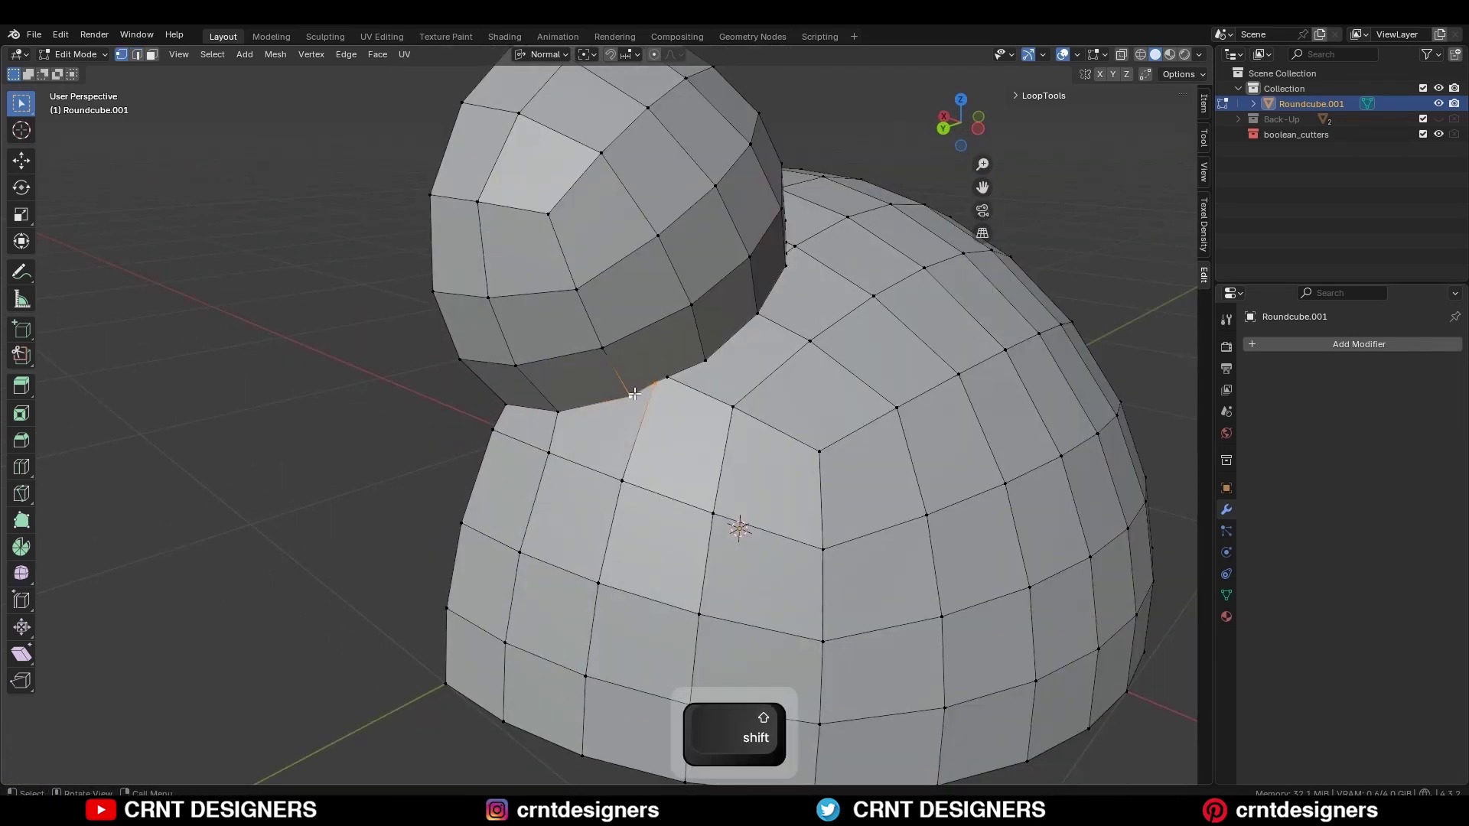
{"action": "key", "text": "m"}
{"action": "left_click", "coordinate": [633, 394]}
{"action": "key", "text": "m"}
{"action": "left_click", "coordinate": [636, 419]}
Dissolve the surplus edge running from the seam down into the dome's faces
{"action": "left_click", "coordinate": [630, 471]}
{"action": "left_click", "coordinate": [611, 399], "text": "shift"}
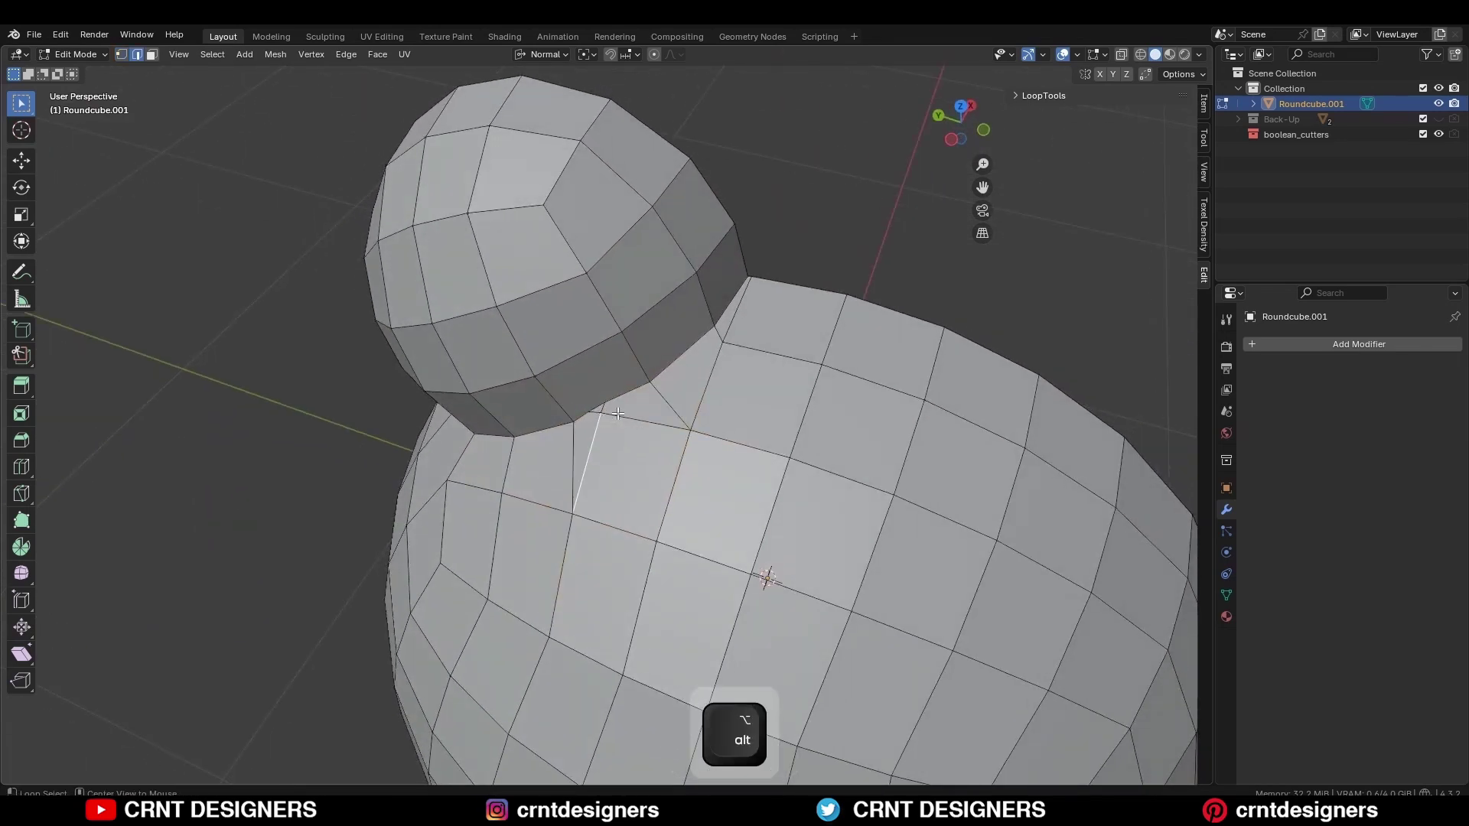
{"action": "key", "text": "ctrl+x"}
{"action": "middle_click_drag", "start_coordinate": [628, 412], "coordinate": [677, 383]}
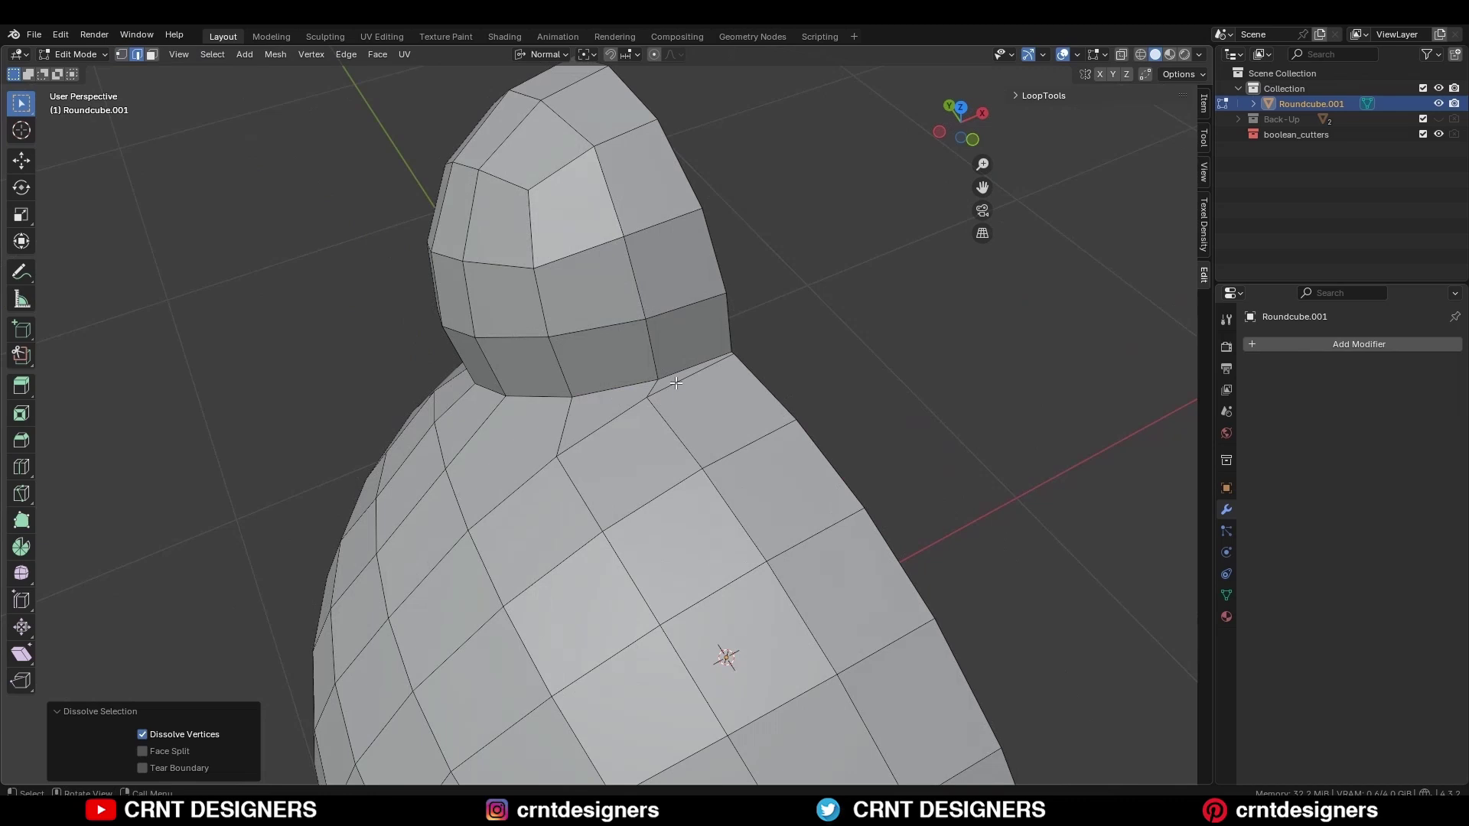
Slide the dome edge beside the mesh's centreline away from the seam in top view
{"action": "left_click", "coordinate": [959, 108]}
{"action": "left_click", "coordinate": [628, 527]}
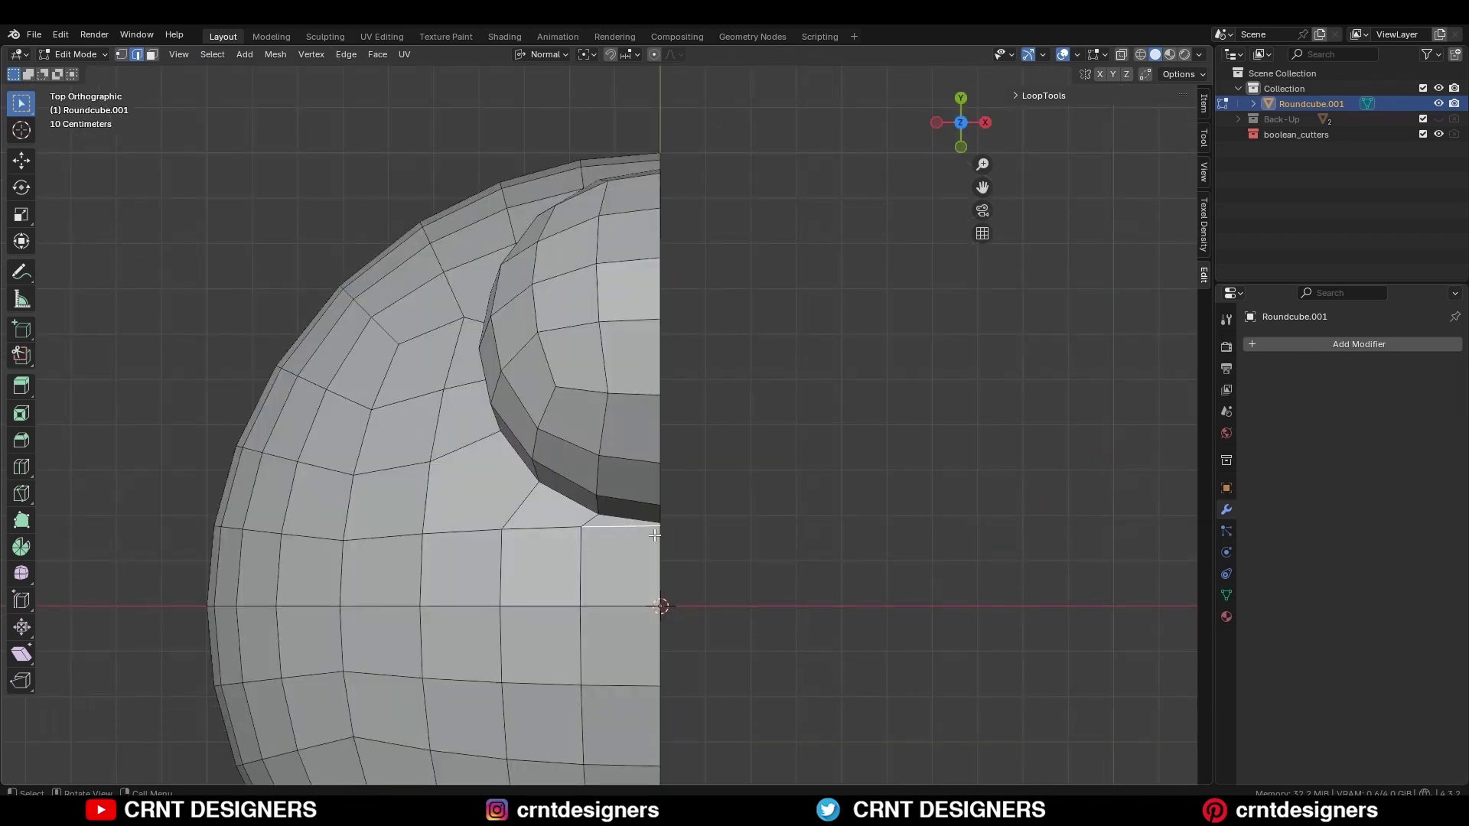
{"action": "key", "text": "g"}
{"action": "key", "text": "g"}
{"action": "left_click", "coordinate": [654, 543], "text": "ctrl"}
Slide the centreline vertex of that edge further away from the seam
{"action": "key", "text": "1"}
{"action": "left_click", "coordinate": [676, 544]}
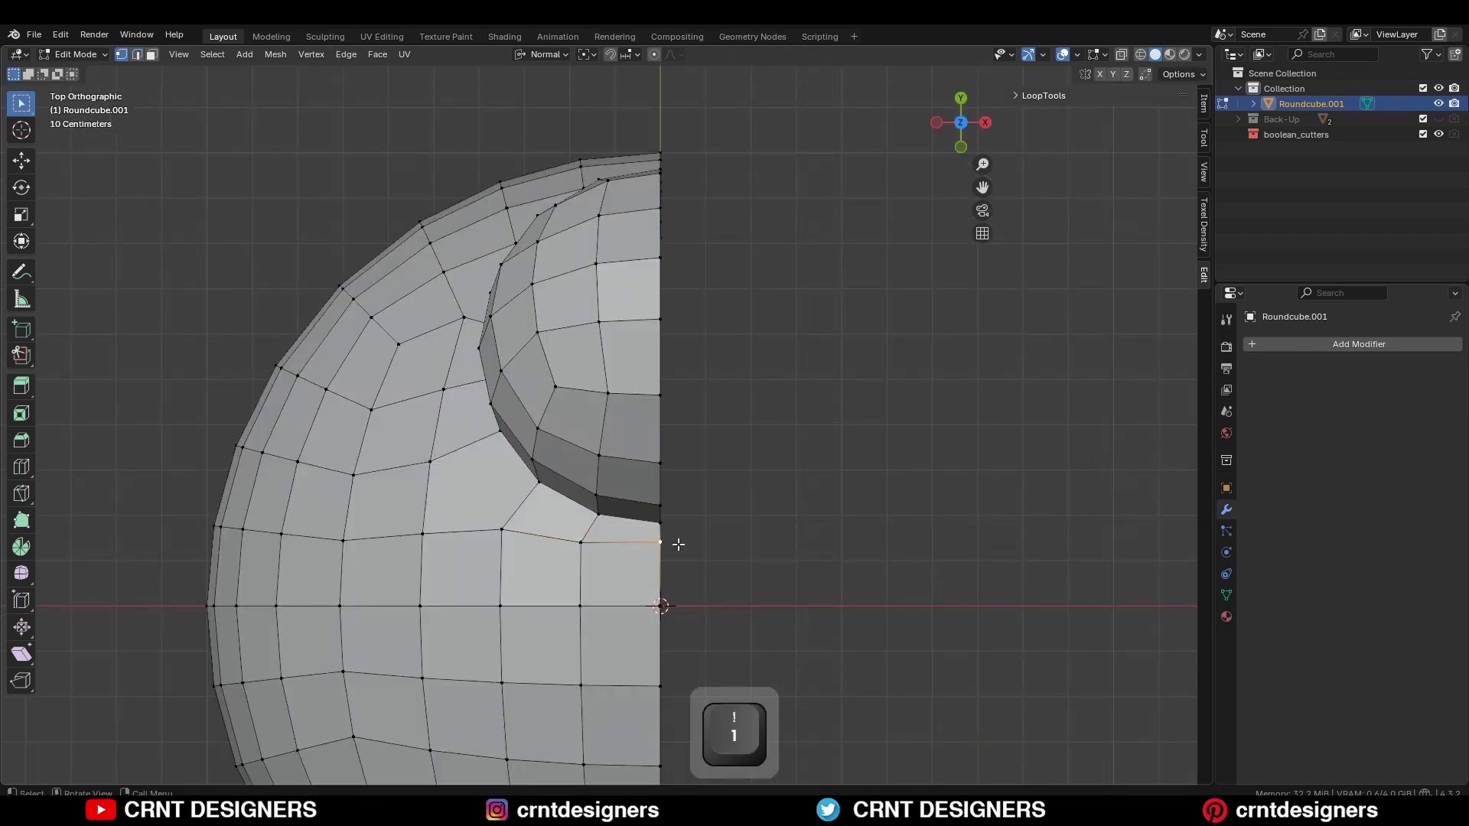
{"action": "key", "text": "g"}
{"action": "key", "text": "g"}
{"action": "left_click", "coordinate": [679, 560]}
Slide the next two vertices of the row below the seam along their edges to even out the faces
{"action": "left_click", "coordinate": [506, 538]}
{"action": "key", "text": "g"}
{"action": "key", "text": "g"}
{"action": "left_click", "coordinate": [502, 549]}
{"action": "left_click", "coordinate": [580, 541]}
{"action": "key", "text": "g"}
{"action": "key", "text": "g"}
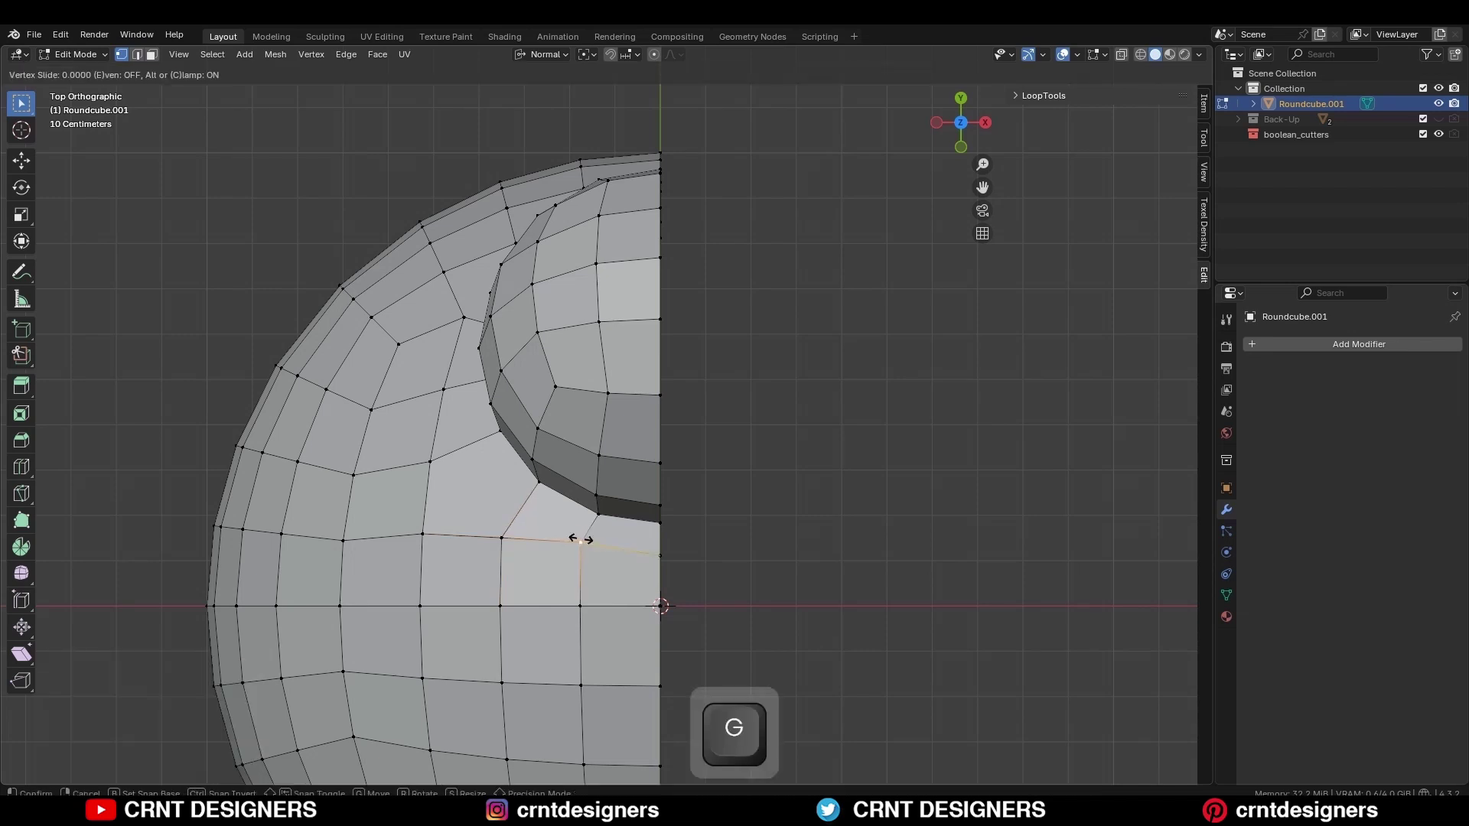
{"action": "left_click", "coordinate": [583, 539]}
{"action": "left_click", "coordinate": [708, 497]}
Connect opposite vertices with new edges to split the two five-sided dome faces bordering the sphere's seam
{"action": "middle_click_drag", "start_coordinate": [612, 528], "coordinate": [918, 402]}
{"action": "scroll", "coordinate": [778, 454], "scroll_direction": "up", "scroll_amount": 2}
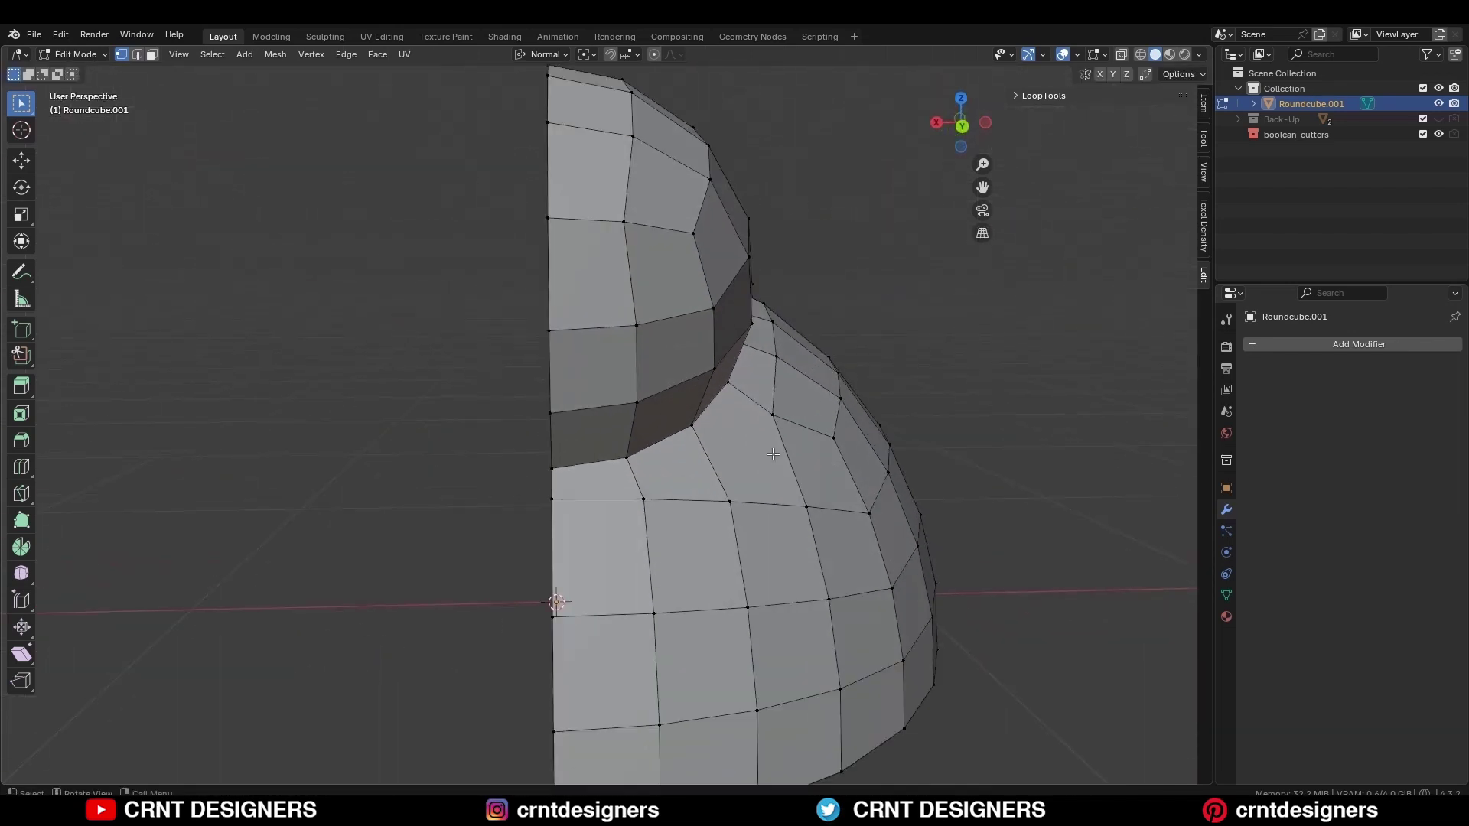
{"action": "middle_click_drag", "start_coordinate": [778, 454], "coordinate": [693, 476]}
{"action": "left_click", "coordinate": [705, 475]}
{"action": "middle_click_drag", "start_coordinate": [629, 518], "coordinate": [595, 526]}
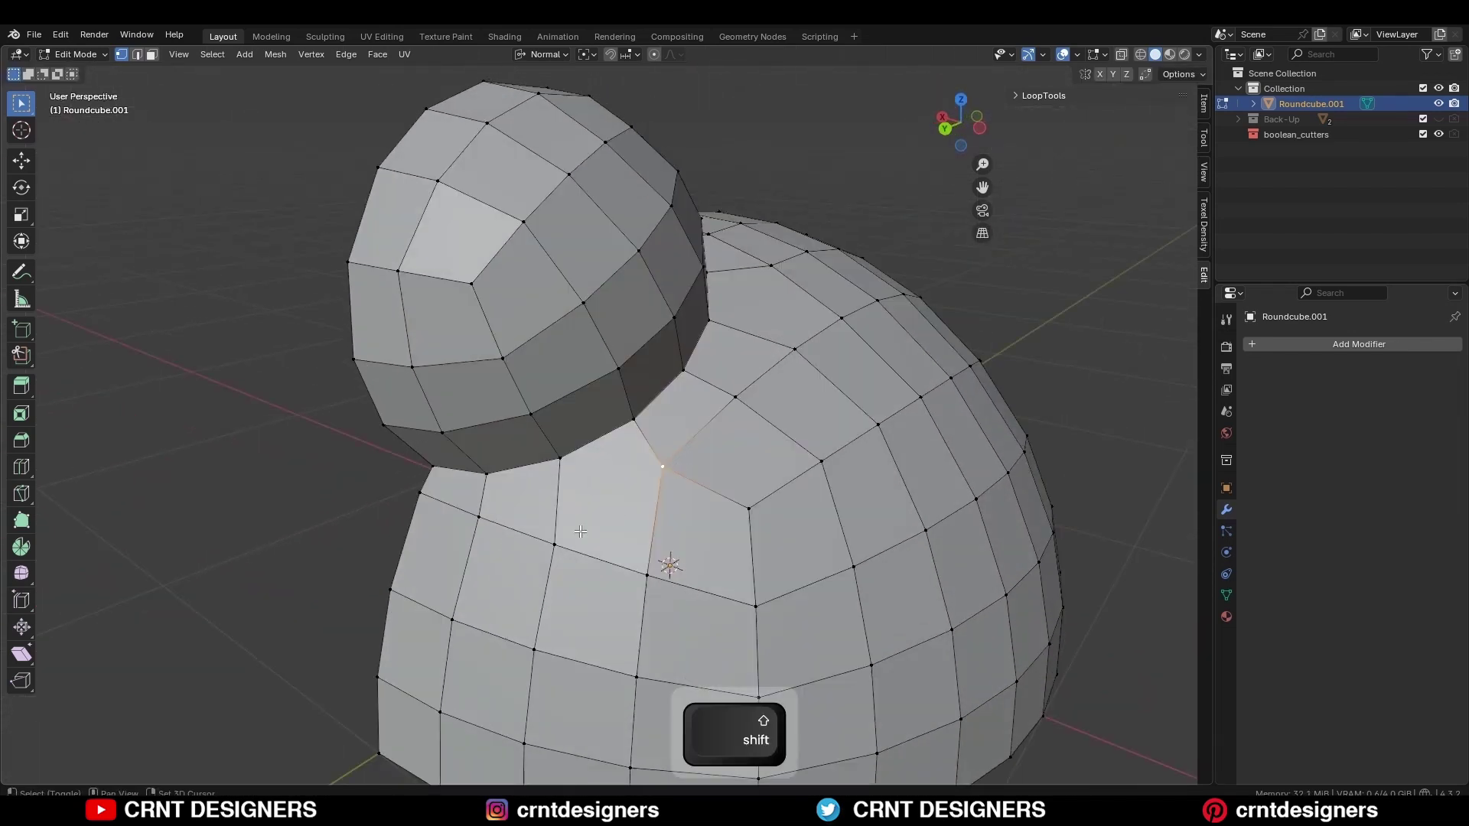
{"action": "middle_click_drag", "start_coordinate": [741, 456], "coordinate": [697, 524]}
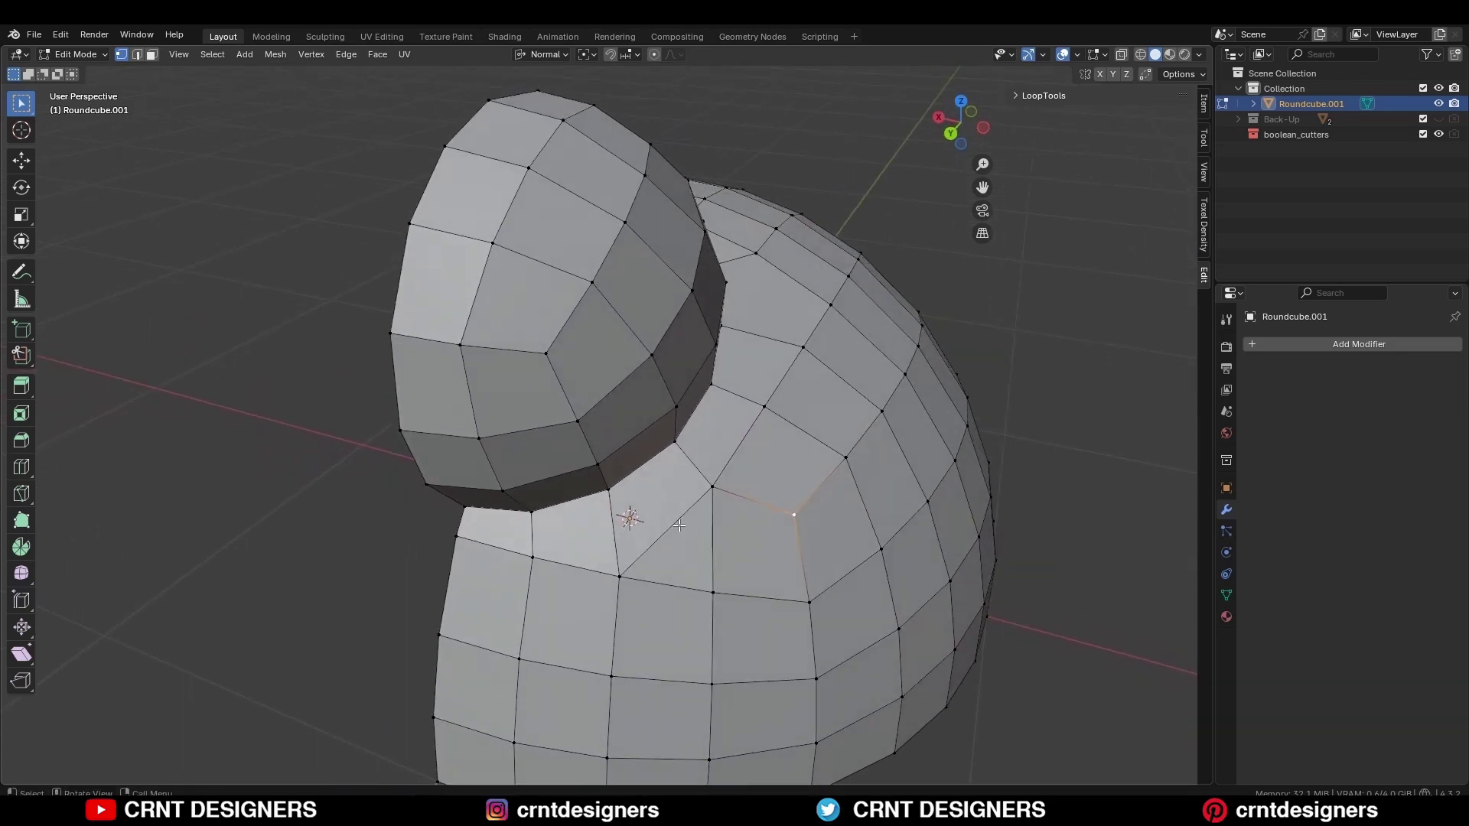
{"action": "key", "text": "Escape"}
{"action": "middle_click_drag", "start_coordinate": [719, 438], "coordinate": [772, 356]}
{"action": "left_click", "coordinate": [779, 348], "text": "shift"}
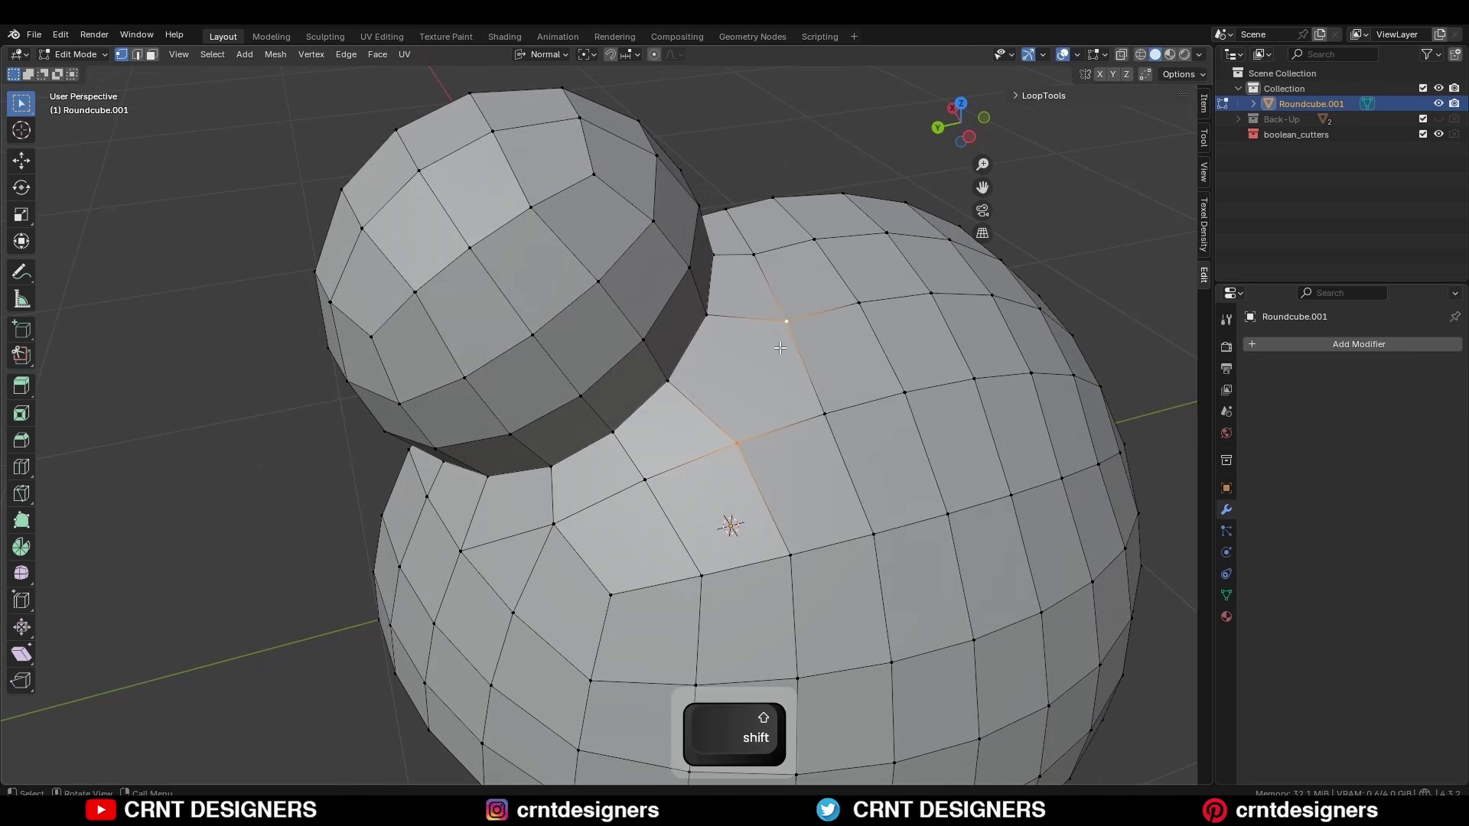
Add a level 3 Subdivision modifier to the half mesh in Object Mode and shade it smooth with overlays hidden
{"action": "key", "text": "Tab"}
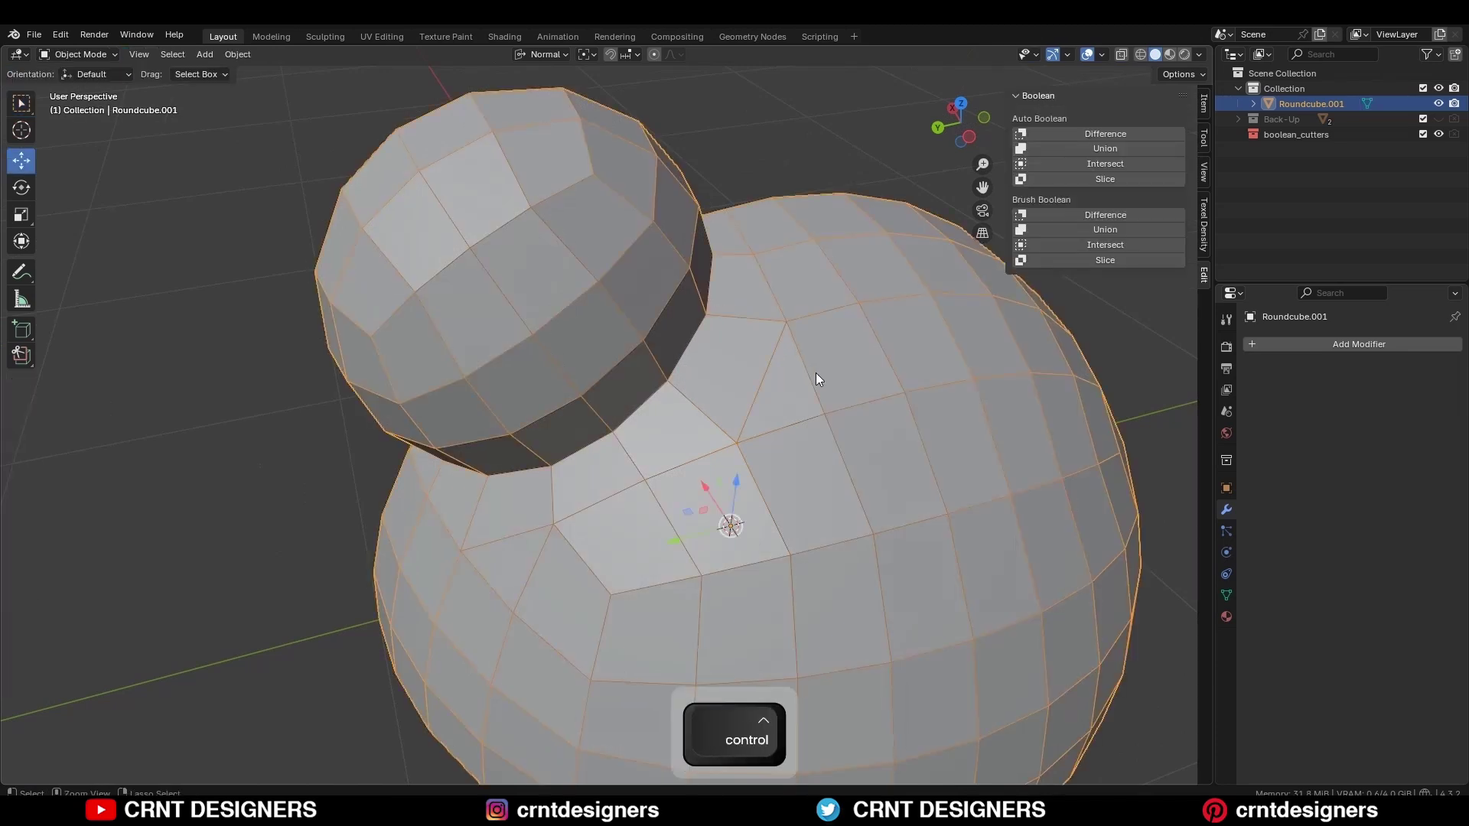
{"action": "key", "text": "ctrl+3"}
{"action": "key", "text": "alt+shift+z"}
{"action": "scroll", "coordinate": [750, 415], "scroll_direction": "down", "scroll_amount": 4}
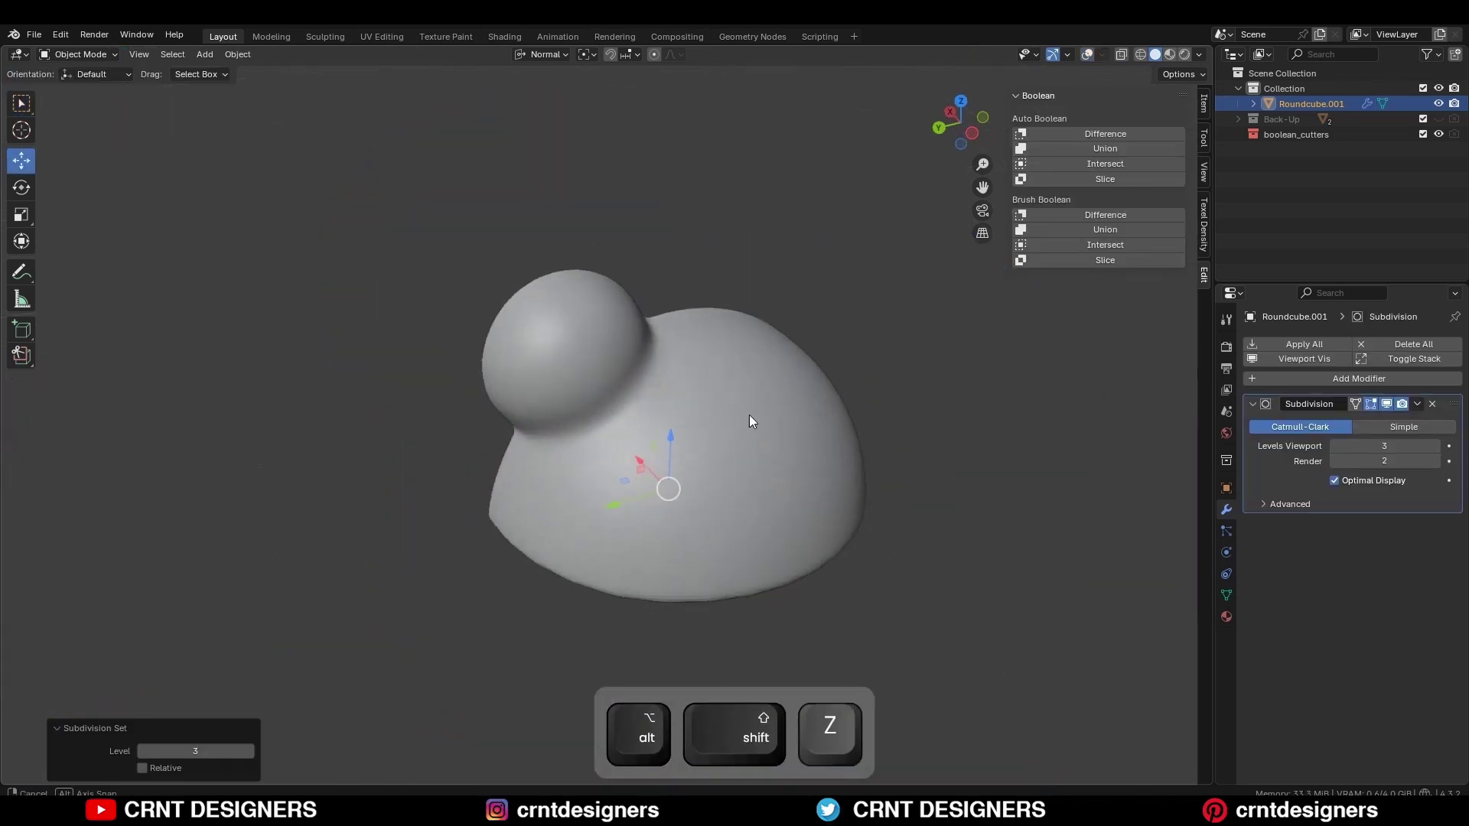
{"action": "middle_click_drag", "start_coordinate": [749, 415], "coordinate": [712, 413]}
{"action": "right_click", "coordinate": [711, 413]}
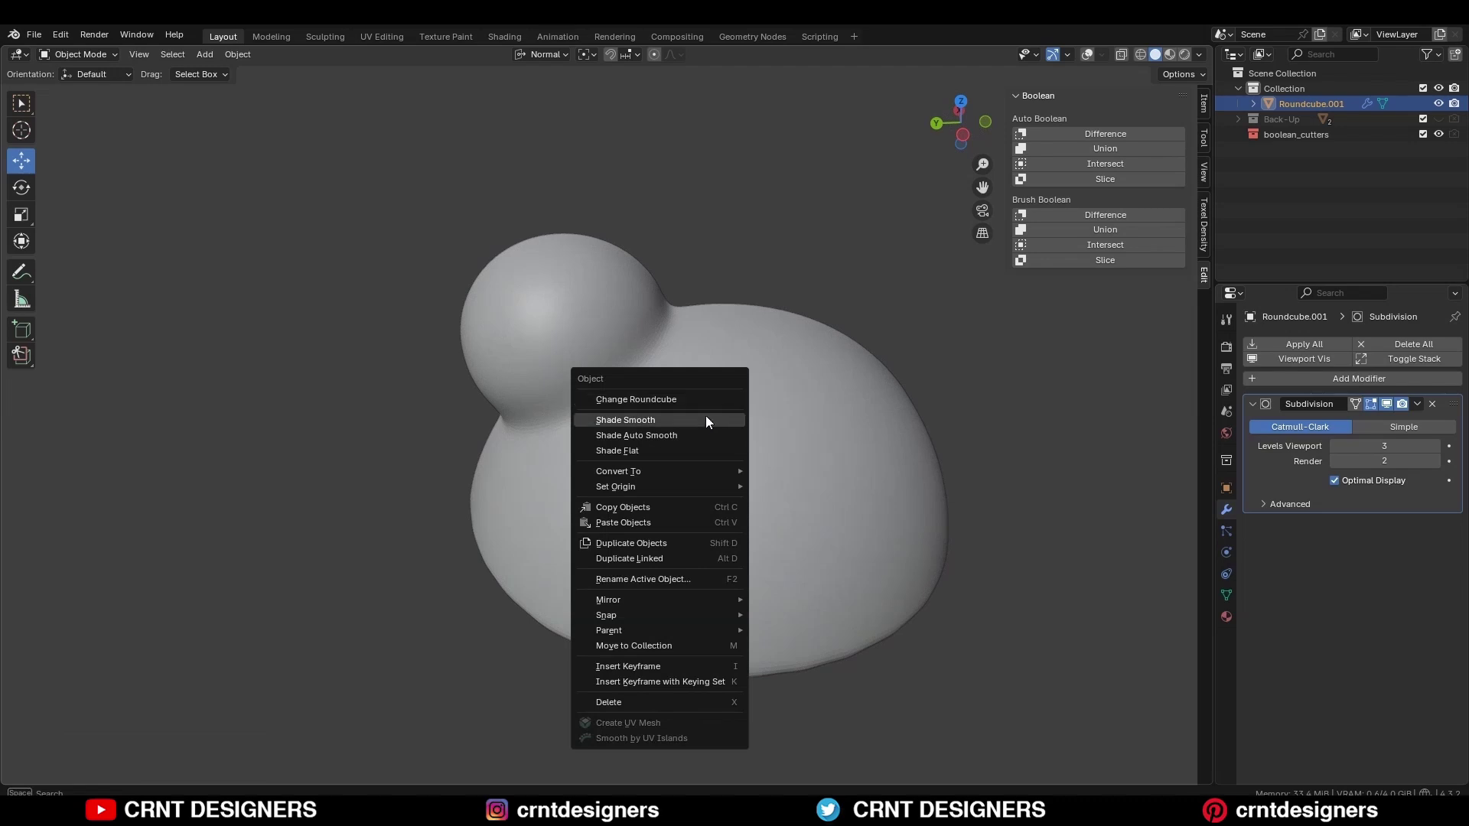
{"action": "left_click", "coordinate": [706, 419]}
{"action": "left_click", "coordinate": [1198, 54]}
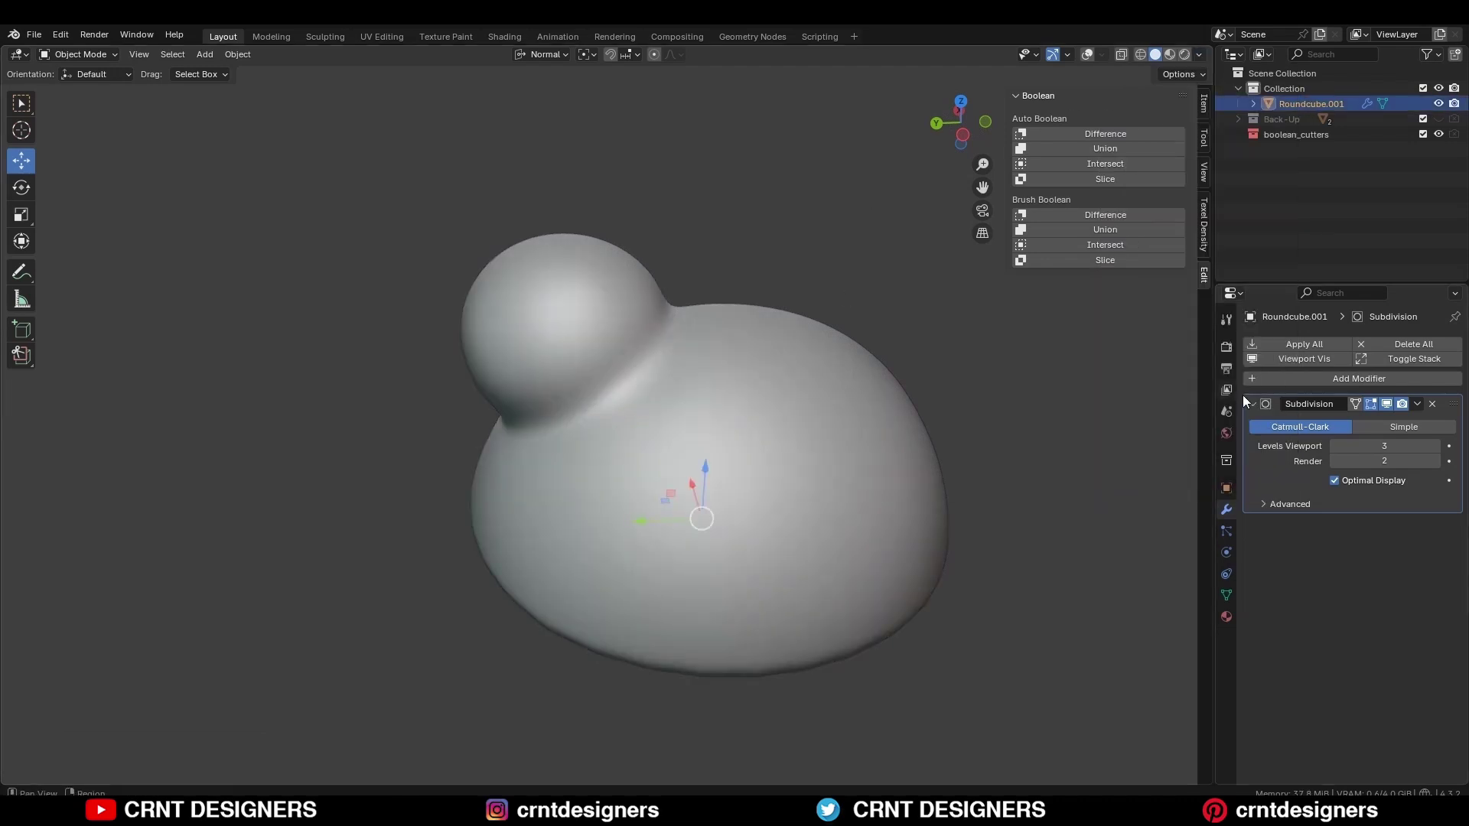
Bevel the edge loop along the sphere-dome seam about 0.033 m wide with 2 segments and shape 1.000
{"action": "key", "text": "Tab"}
{"action": "key", "text": "alt+shift+z"}
{"action": "key", "text": "Tab"}
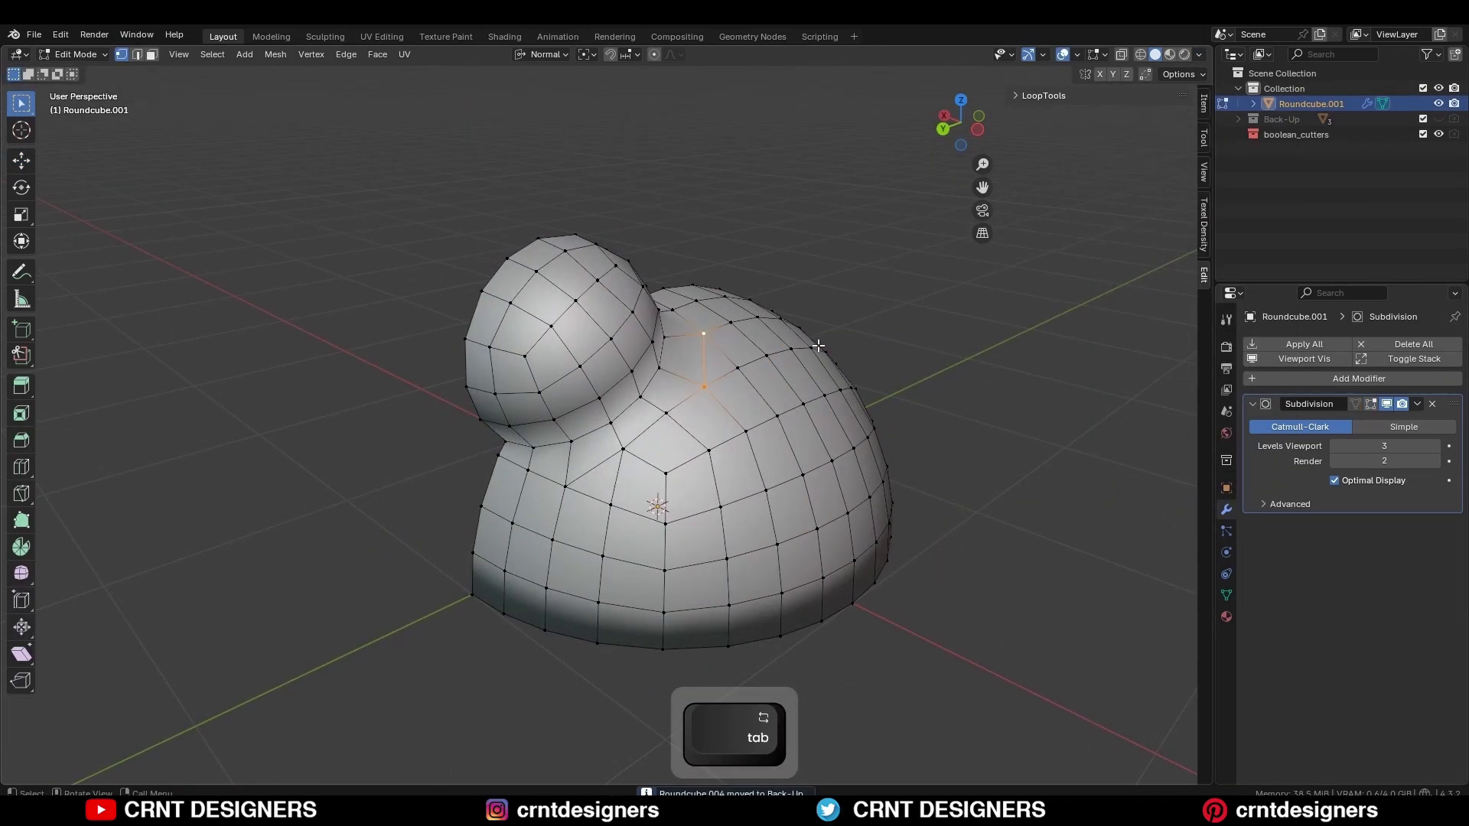
{"action": "middle_click_drag", "start_coordinate": [823, 341], "coordinate": [788, 361]}
{"action": "scroll", "coordinate": [594, 434], "scroll_direction": "up", "scroll_amount": 4}
{"action": "key", "text": "2"}
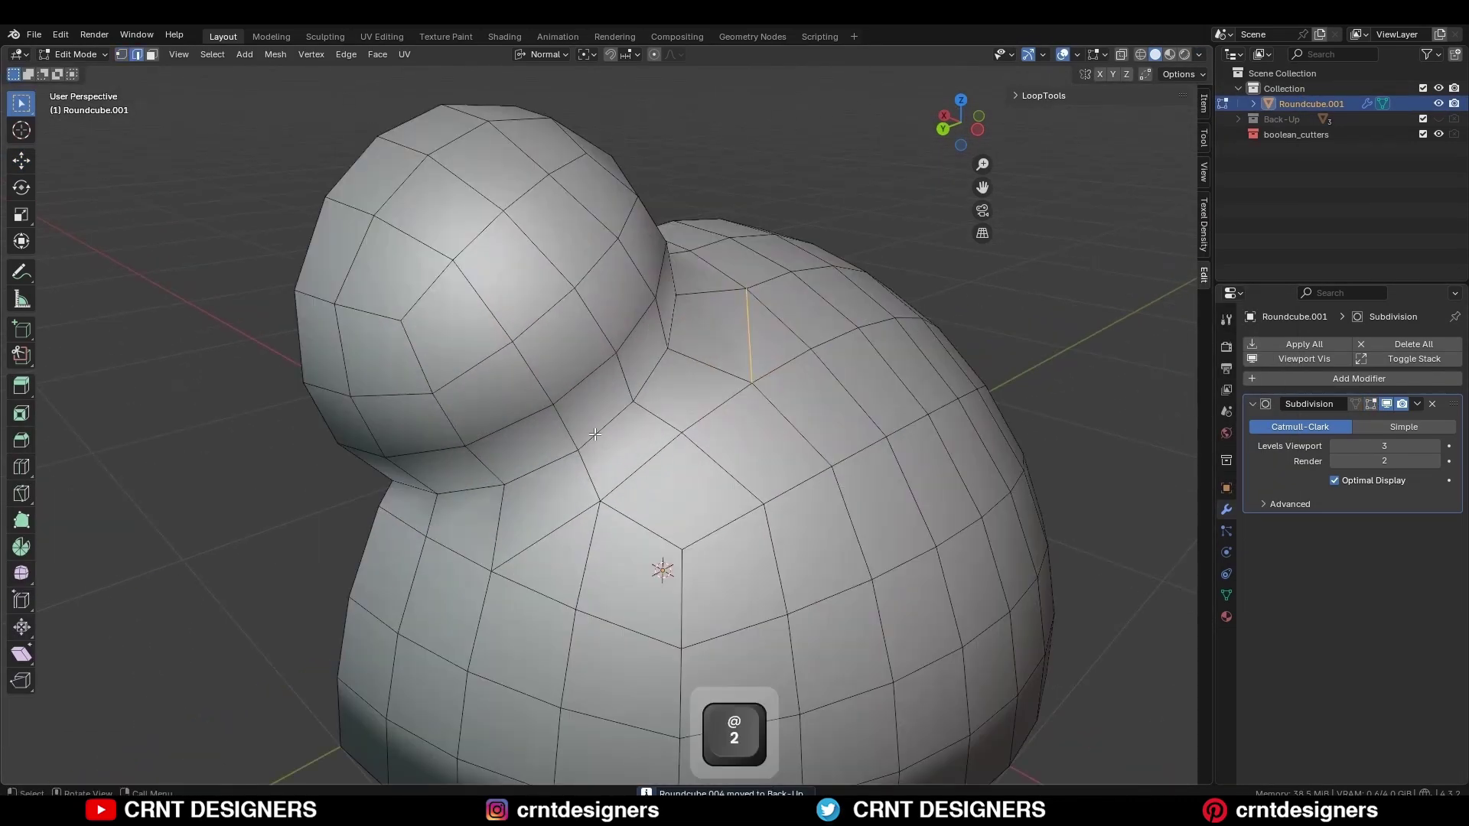
{"action": "left_click", "coordinate": [541, 470], "text": "alt"}
{"action": "middle_click_drag", "start_coordinate": [541, 471], "coordinate": [604, 360]}
{"action": "key", "text": "ctrl+b"}
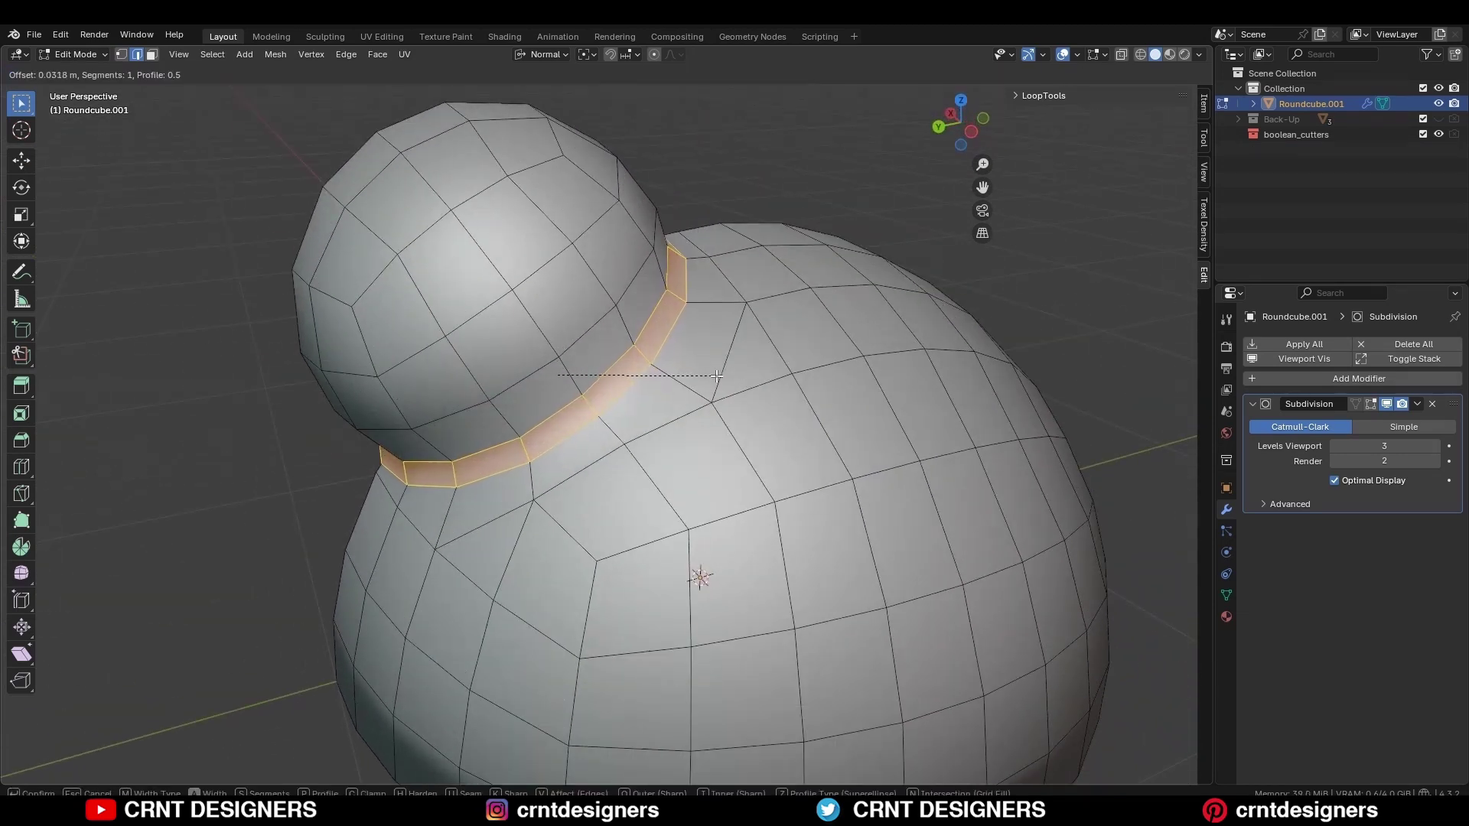
{"action": "left_click", "coordinate": [717, 377]}
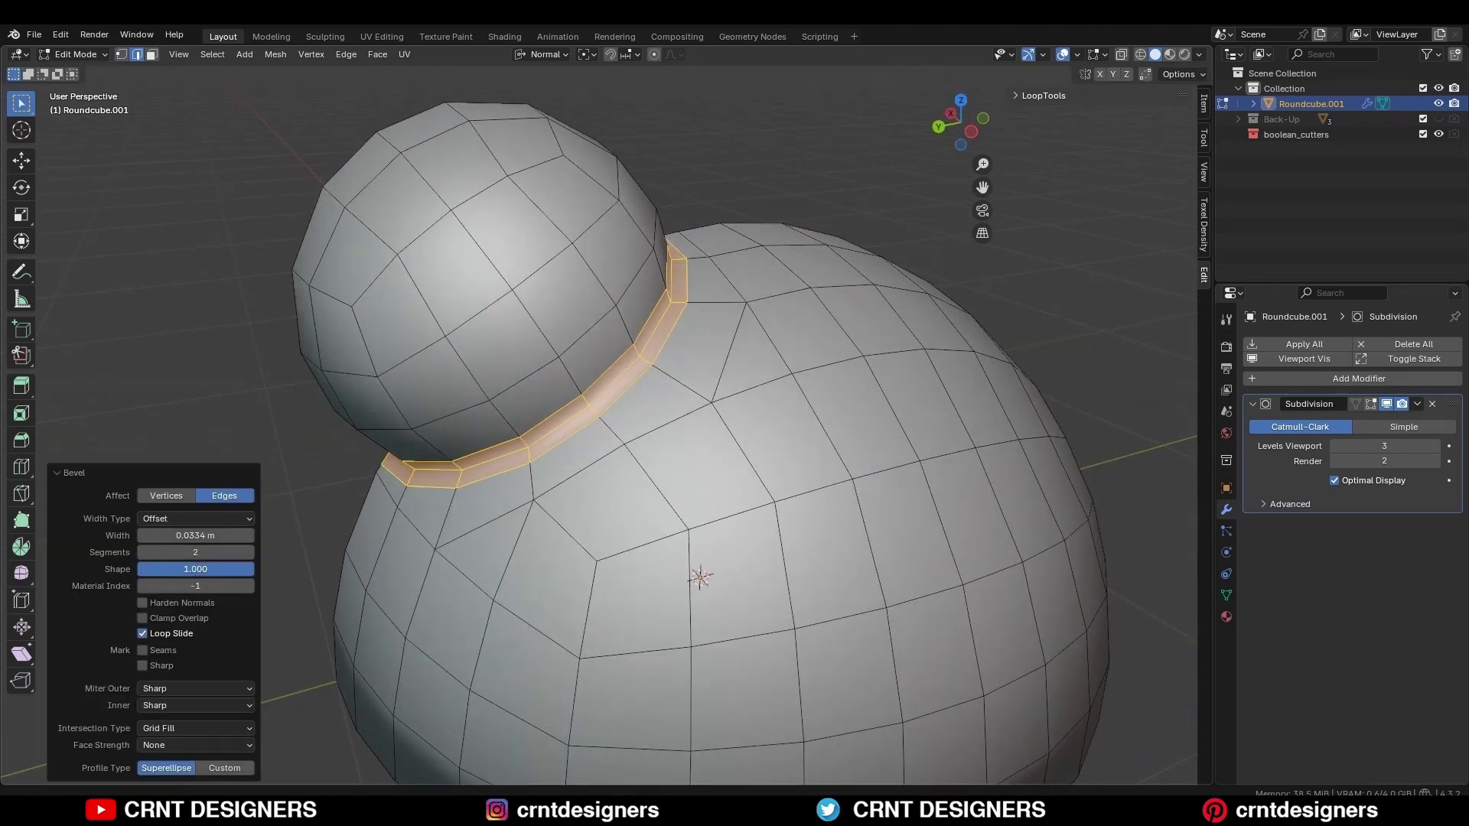
Check the beveled seam in Object Mode and dissolve the surplus edges around it
{"action": "key", "text": "Tab"}
{"action": "middle_click_drag", "start_coordinate": [619, 386], "coordinate": [663, 345]}
{"action": "middle_click_drag", "start_coordinate": [642, 511], "coordinate": [650, 430], "text": "shift"}
{"action": "key", "text": "Tab"}
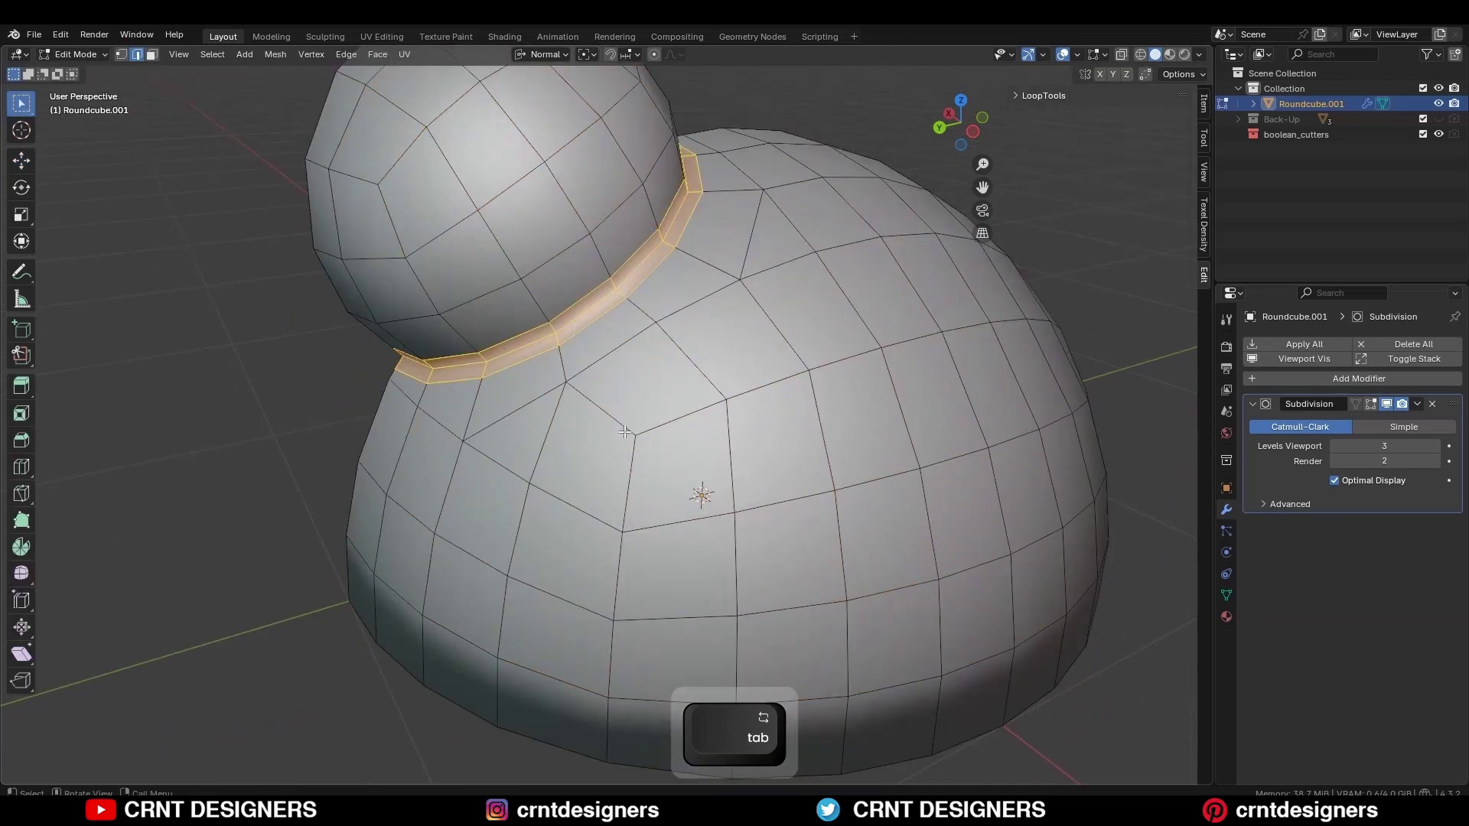
{"action": "middle_click_drag", "start_coordinate": [507, 405], "coordinate": [560, 417]}
{"action": "key", "text": "2"}
{"action": "key", "text": "ctrl+x"}
{"action": "key", "text": "ctrl+z"}
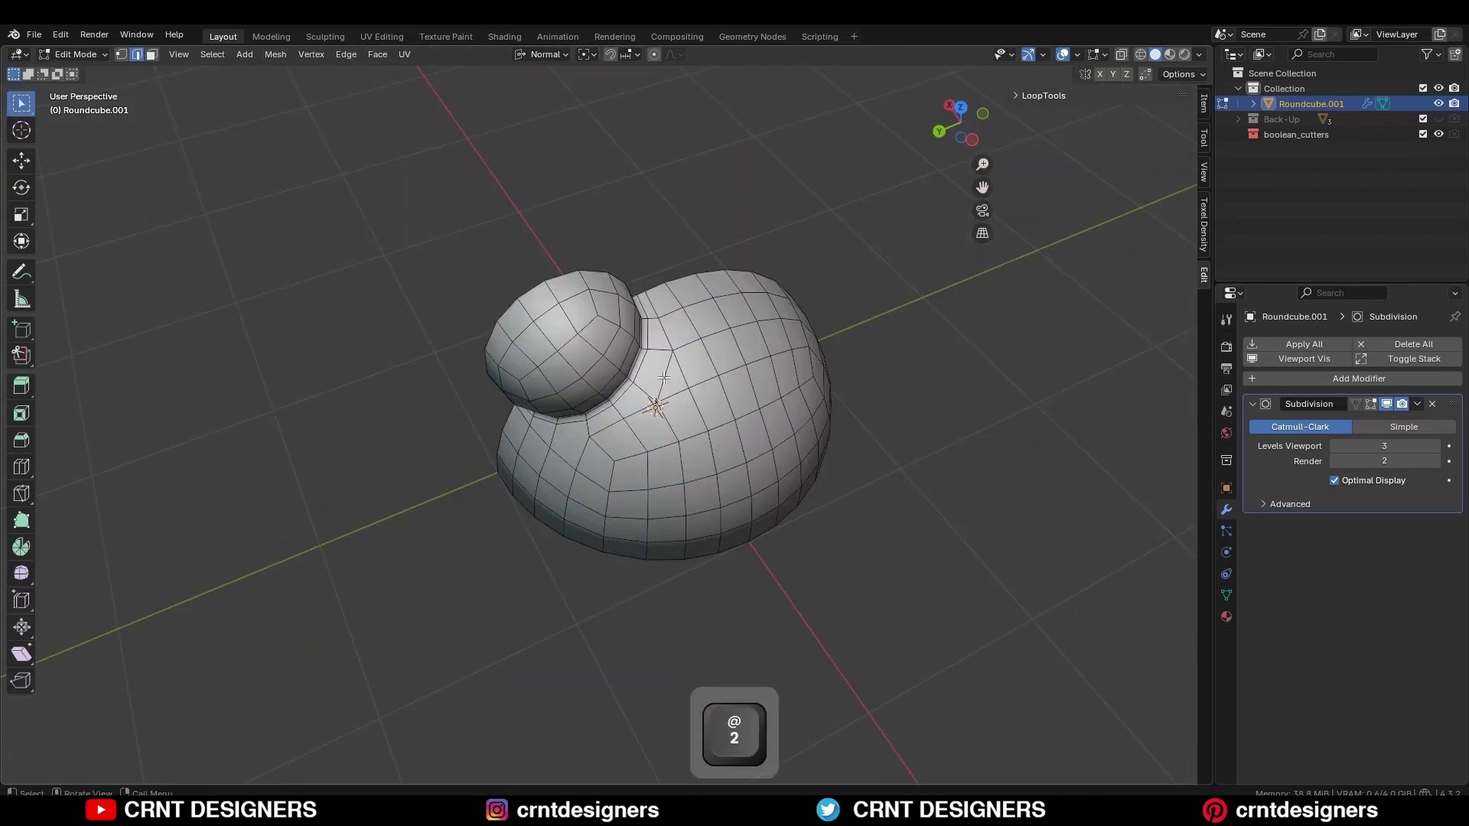
{"action": "key", "text": "ctrl+x"}
Select the entire half mesh and symmetrize it to produce the missing half
{"action": "middle_click_drag", "start_coordinate": [672, 390], "coordinate": [626, 487]}
{"action": "key", "text": "a"}
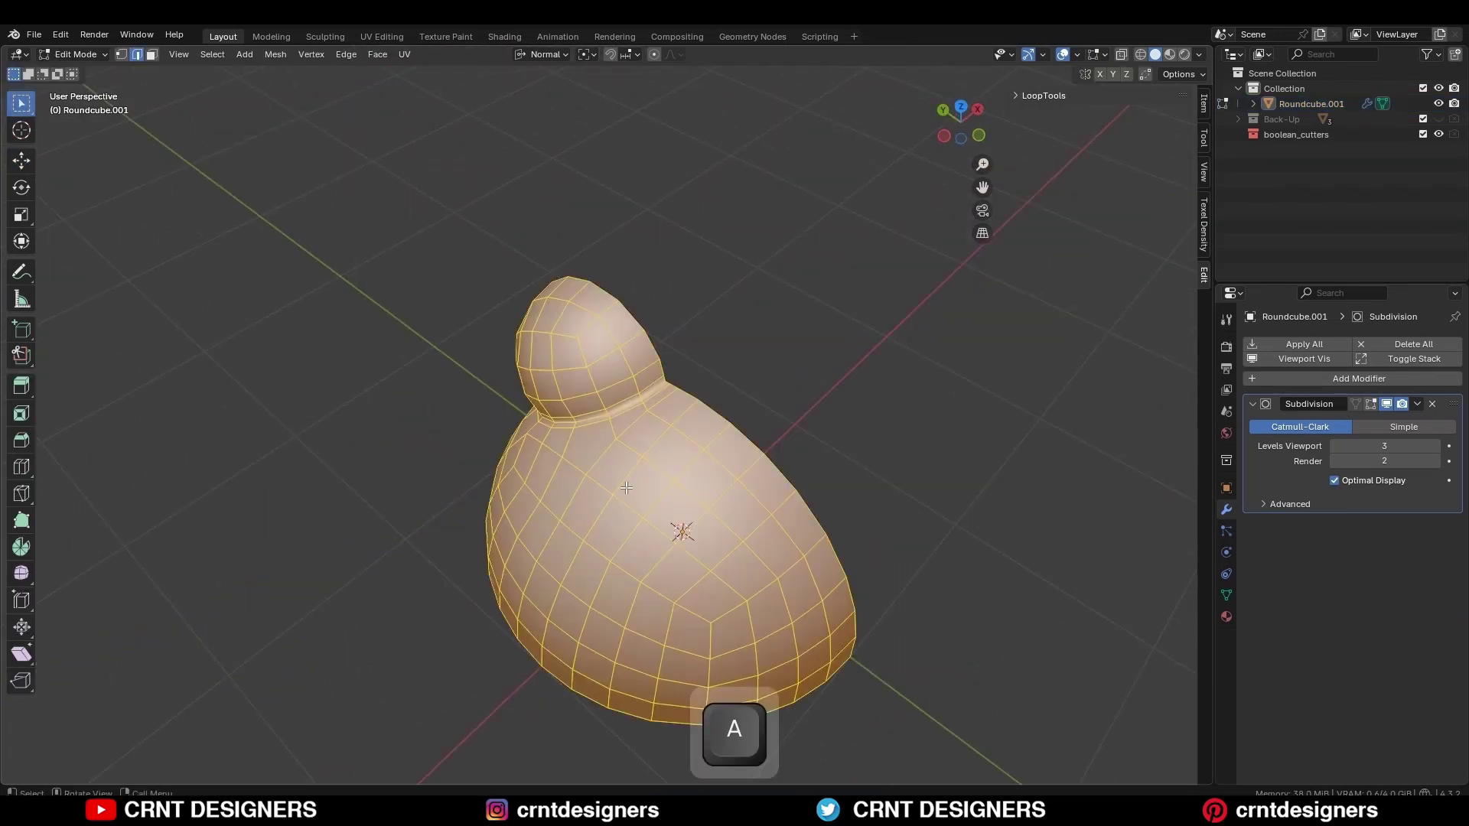
{"action": "left_click", "coordinate": [960, 109]}
{"action": "left_click", "coordinate": [275, 54]}
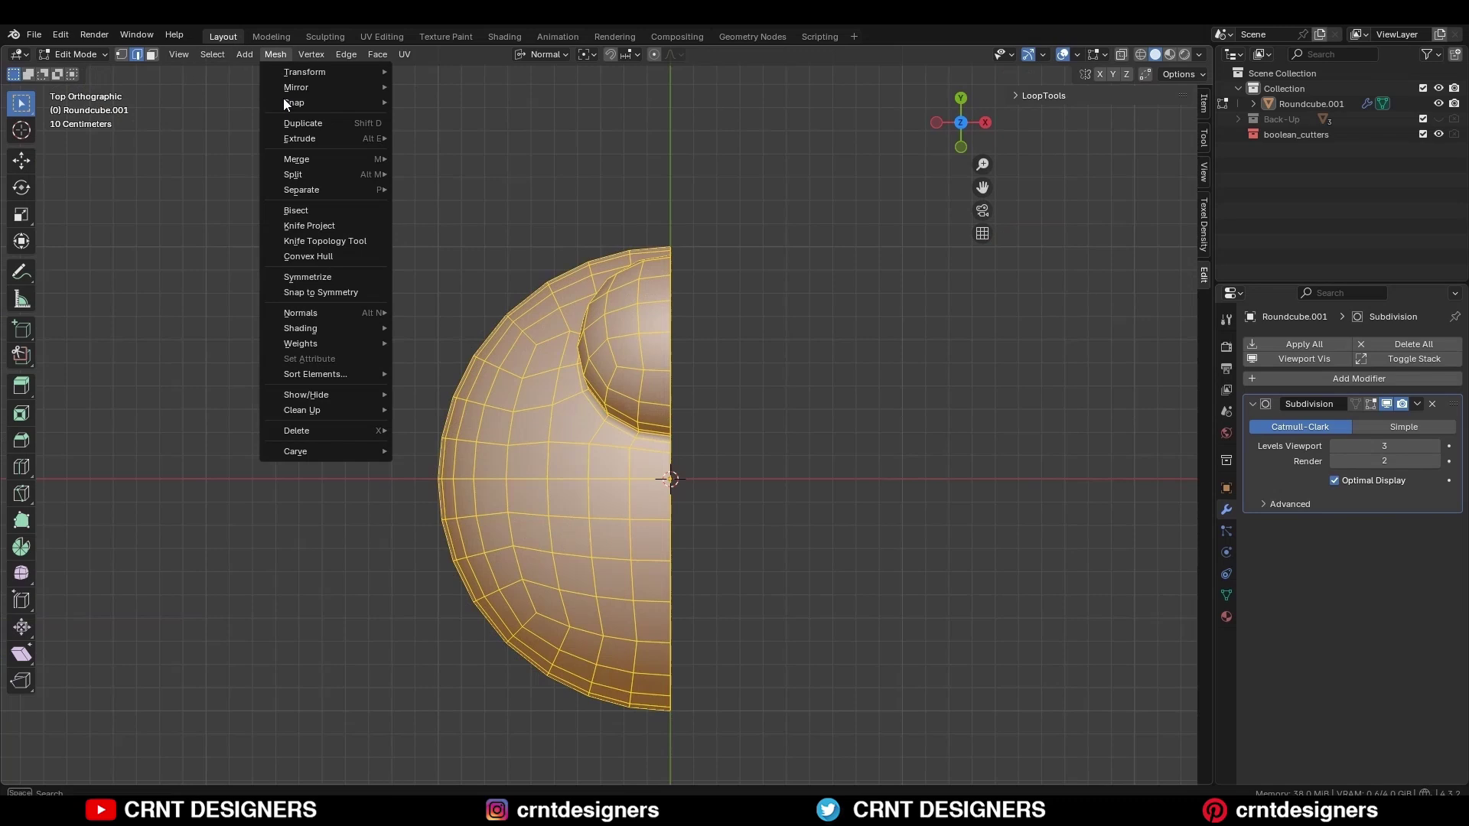
{"action": "left_click", "coordinate": [322, 276]}
{"action": "key", "text": "Tab"}
{"action": "key", "text": "alt+shift+z"}
Bevel the dome's bottom edge loop with 2 segments and set the bevel width to 0.05 m
{"action": "middle_click_drag", "start_coordinate": [695, 215], "coordinate": [762, 271]}
{"action": "middle_click_drag", "start_coordinate": [878, 489], "coordinate": [863, 354], "text": "shift"}
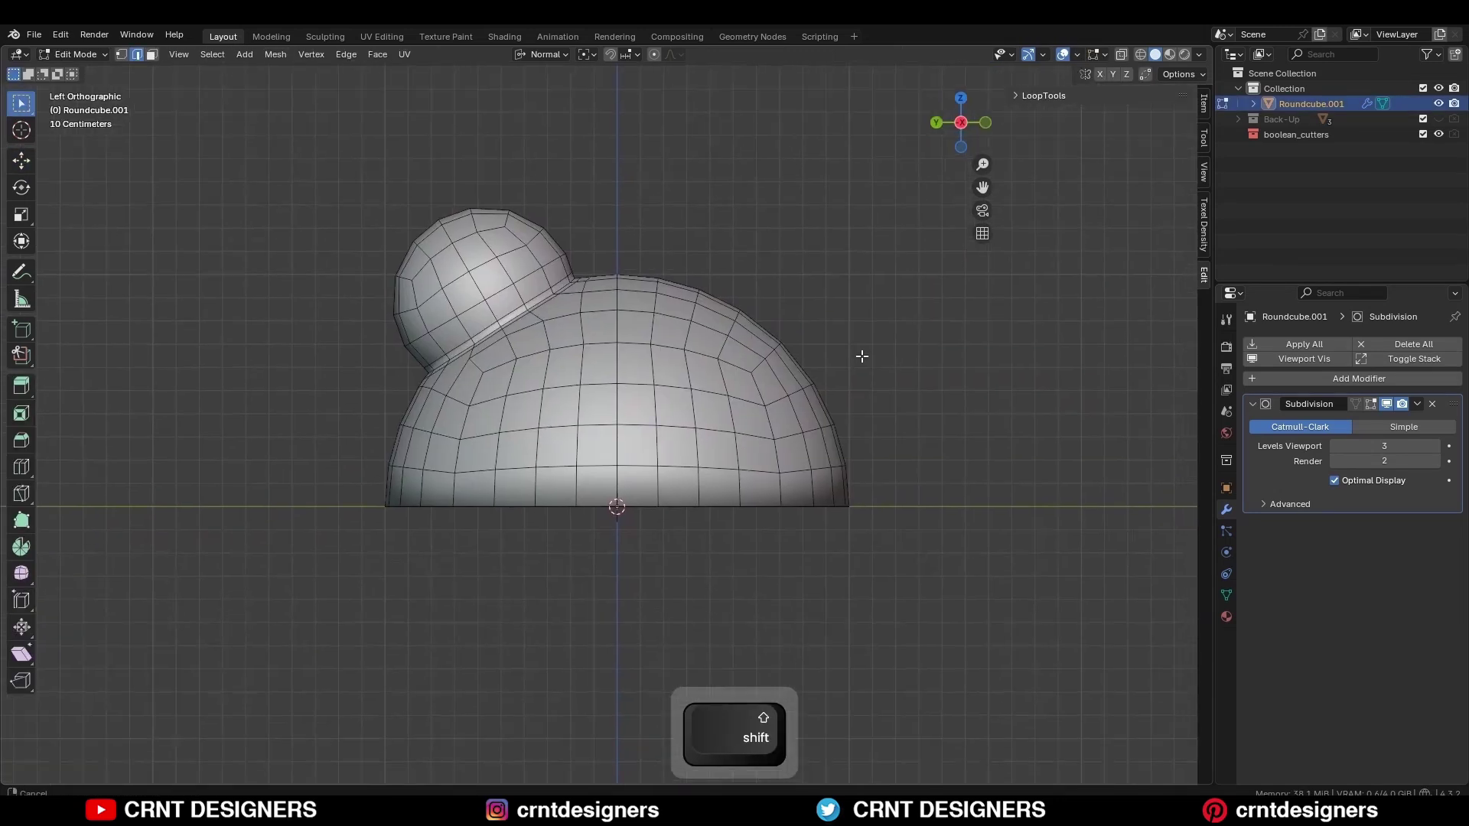
{"action": "scroll", "coordinate": [849, 459], "scroll_direction": "up", "scroll_amount": 2}
{"action": "left_click", "coordinate": [826, 547], "text": "alt"}
{"action": "middle_click_drag", "start_coordinate": [826, 546], "coordinate": [855, 482]}
{"action": "key", "text": "ctrl+b"}
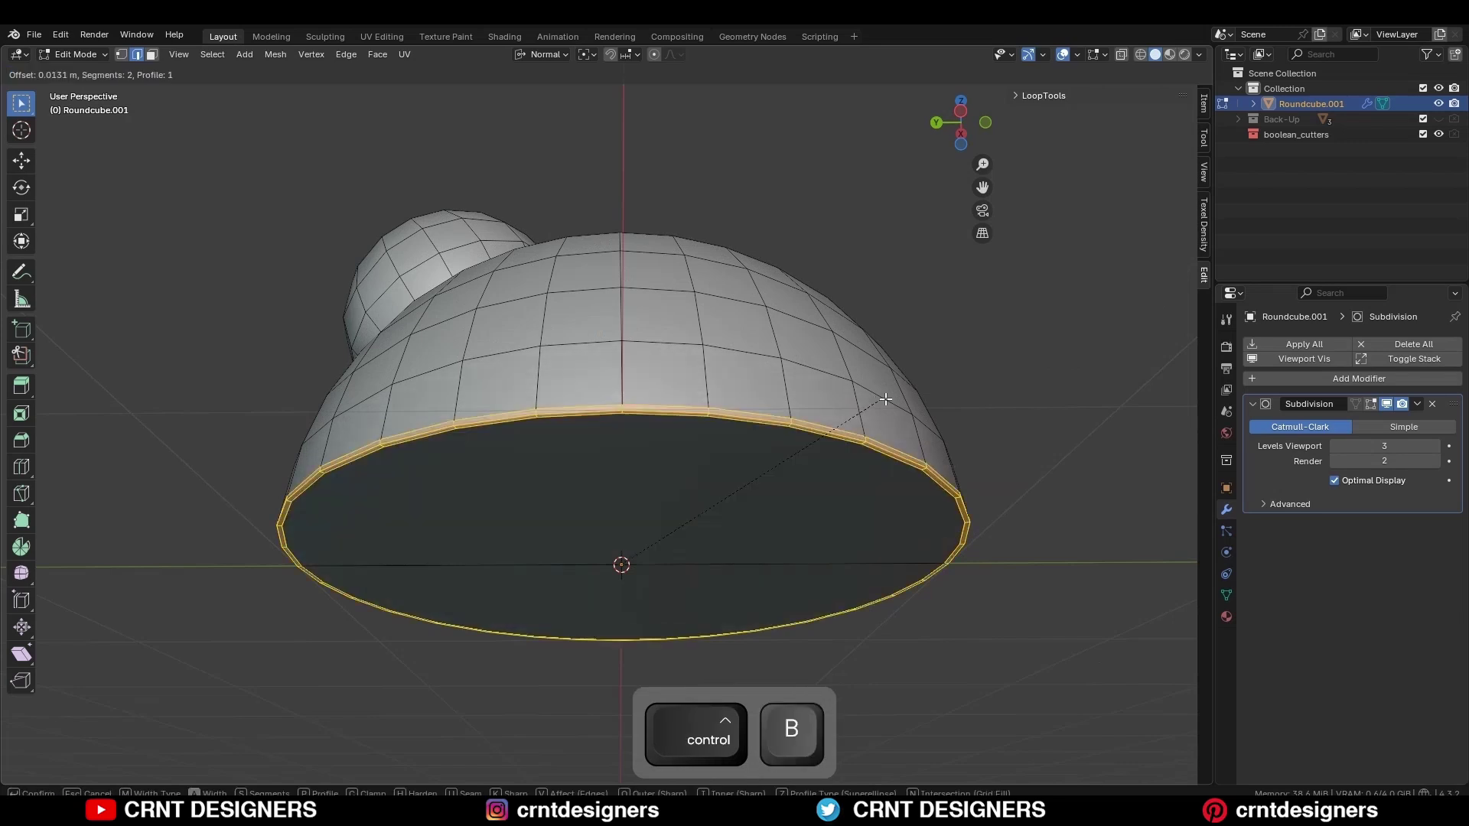
{"action": "left_click", "coordinate": [918, 397]}
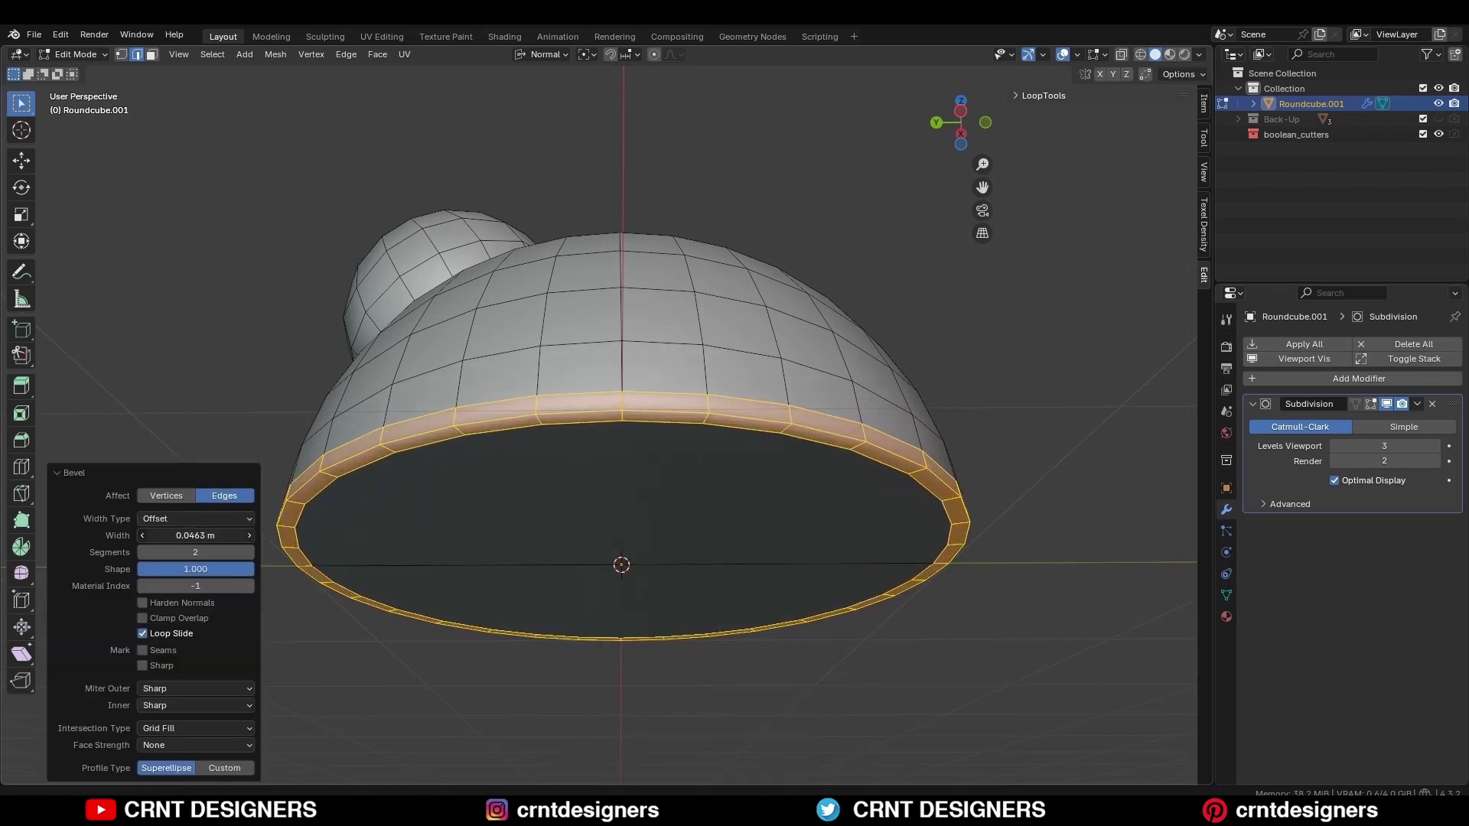
{"action": "type", "text": "6"}
{"action": "key", "text": "Return"}
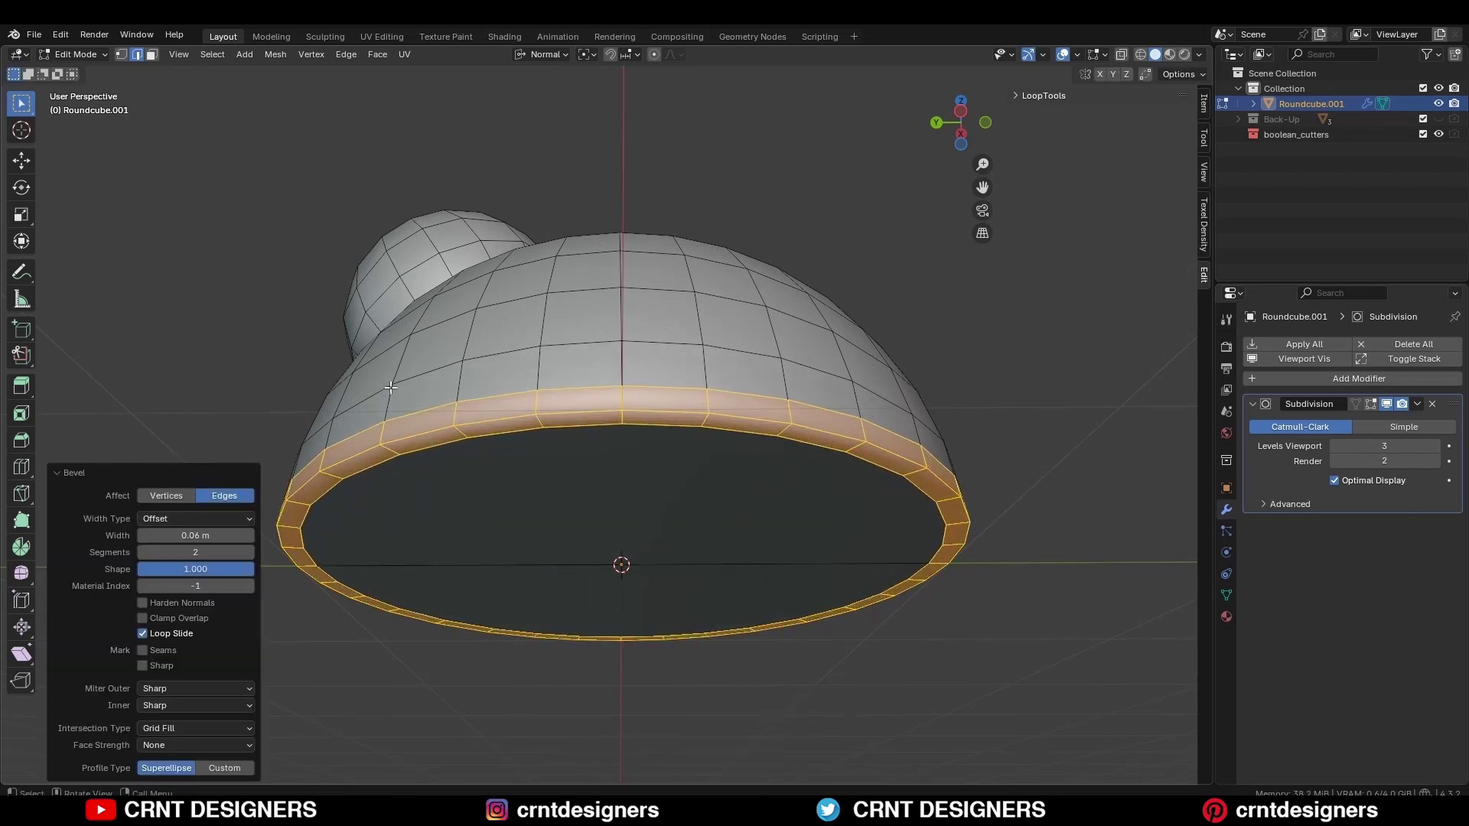
{"action": "type", "text": "5"}
{"action": "left_click", "coordinate": [372, 441]}
Bevel the dome's vertical middle edge line in side view about 0.015 m wide with 2 segments
{"action": "left_click", "coordinate": [794, 211]}
{"action": "left_click", "coordinate": [960, 122]}
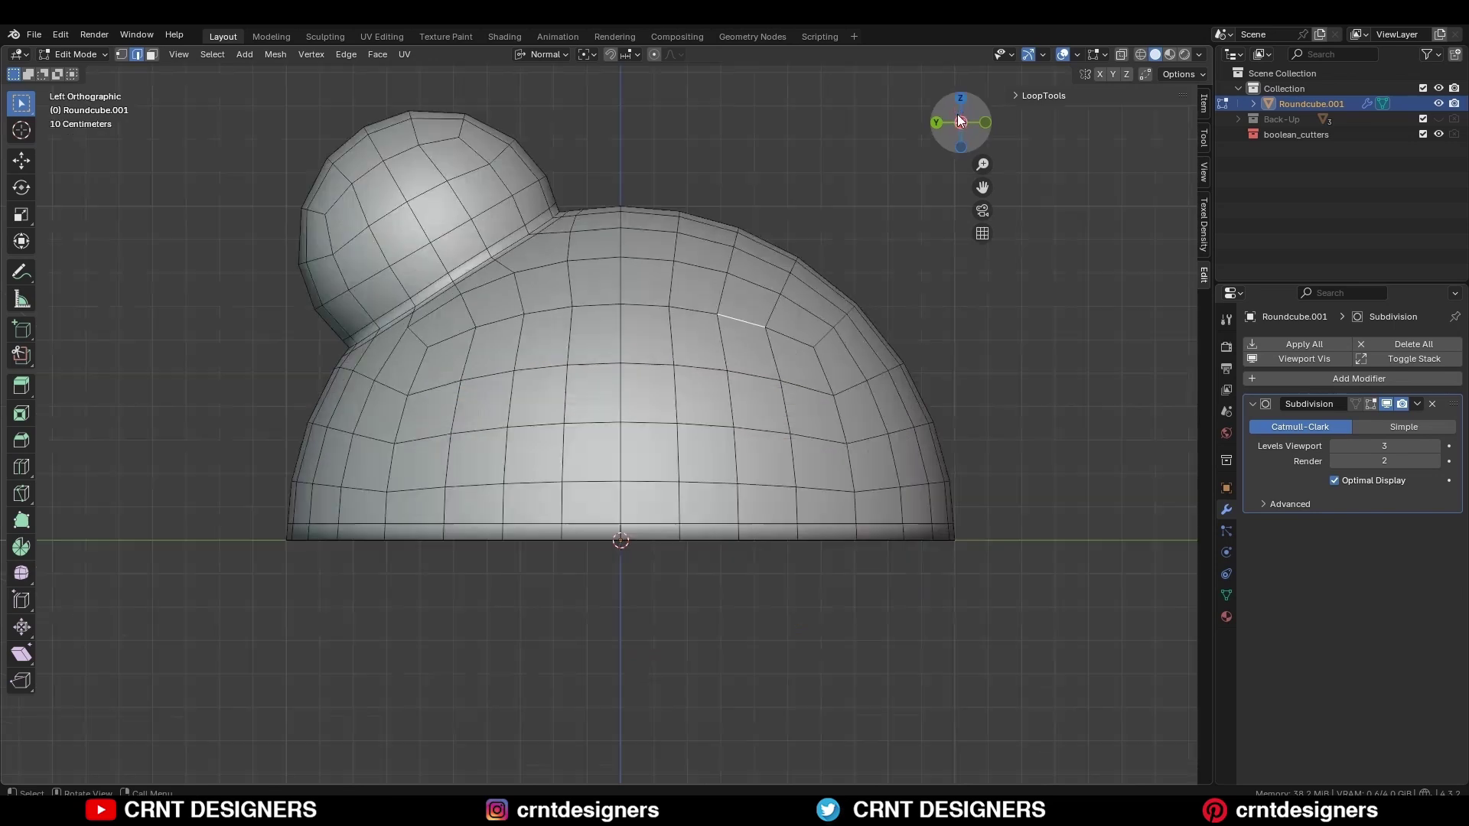
{"action": "left_click", "coordinate": [803, 220]}
{"action": "key", "text": "2"}
{"action": "middle_click_drag", "start_coordinate": [611, 353], "coordinate": [620, 364], "text": "shift"}
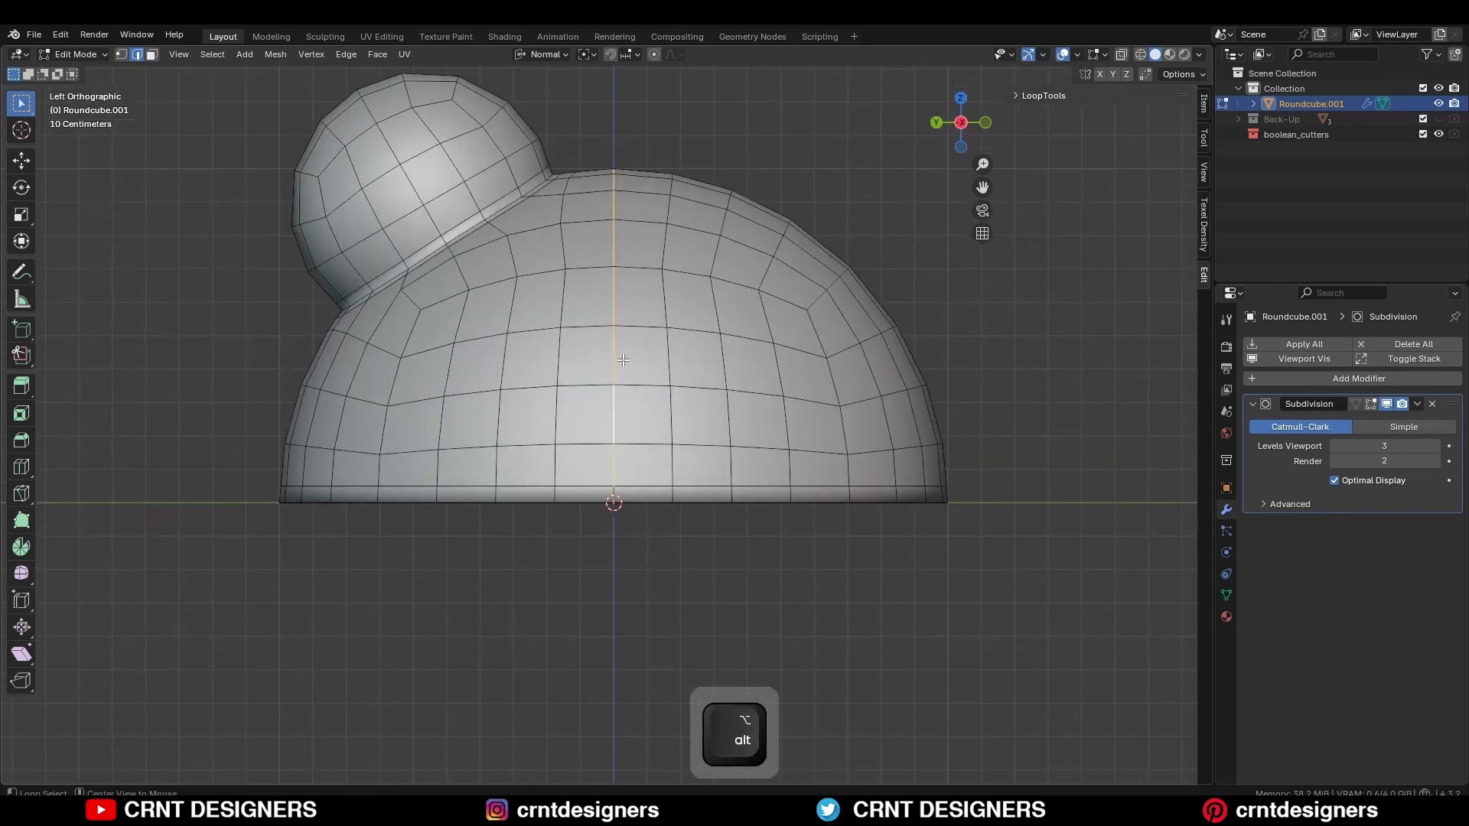
{"action": "key", "text": "alt+z"}
{"action": "key", "text": "ctrl+b"}
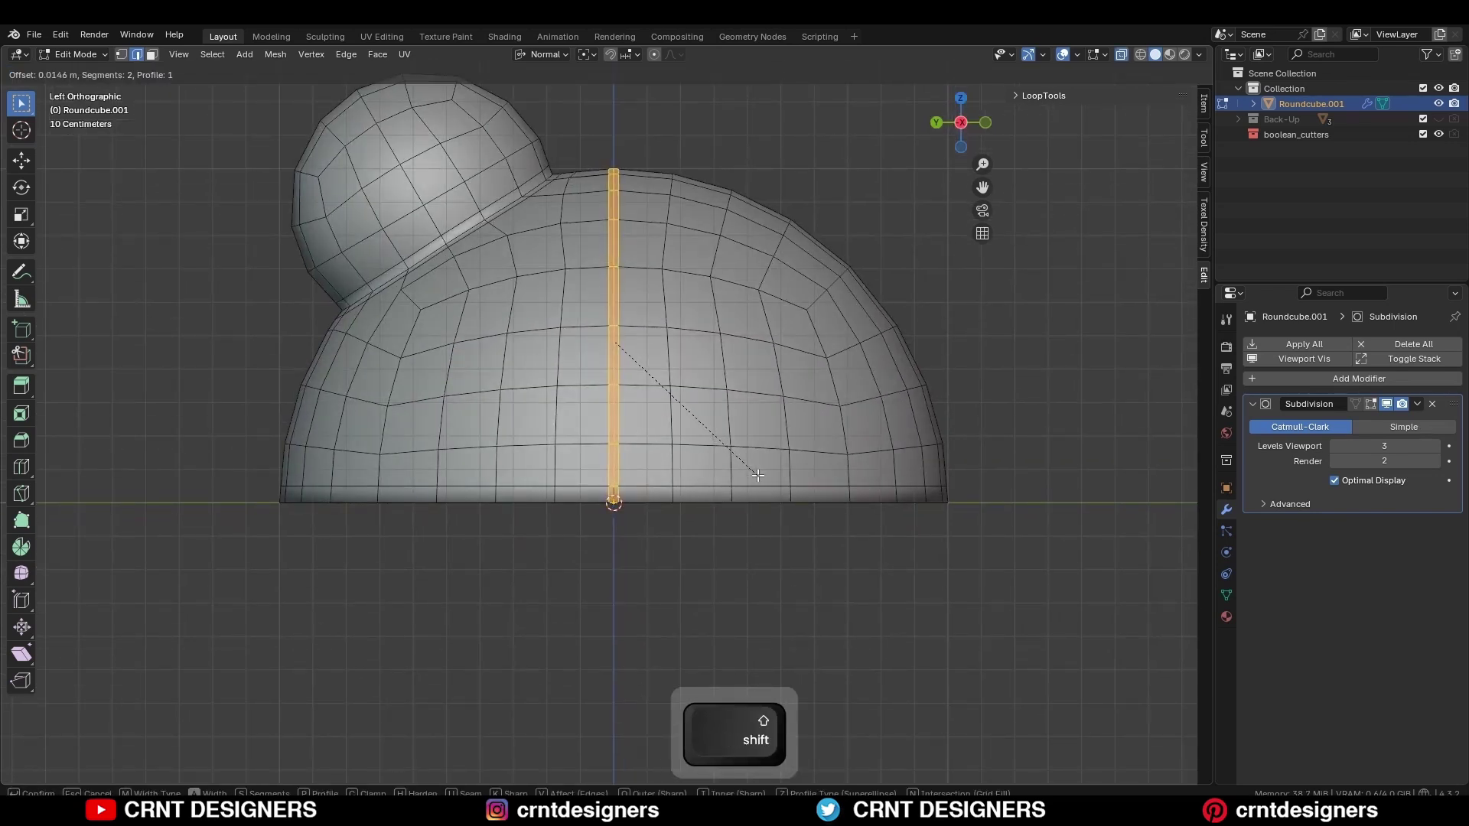
{"action": "left_click", "coordinate": [757, 475]}
{"action": "key", "text": "alt+z"}
{"action": "double_click", "coordinate": [185, 535]}
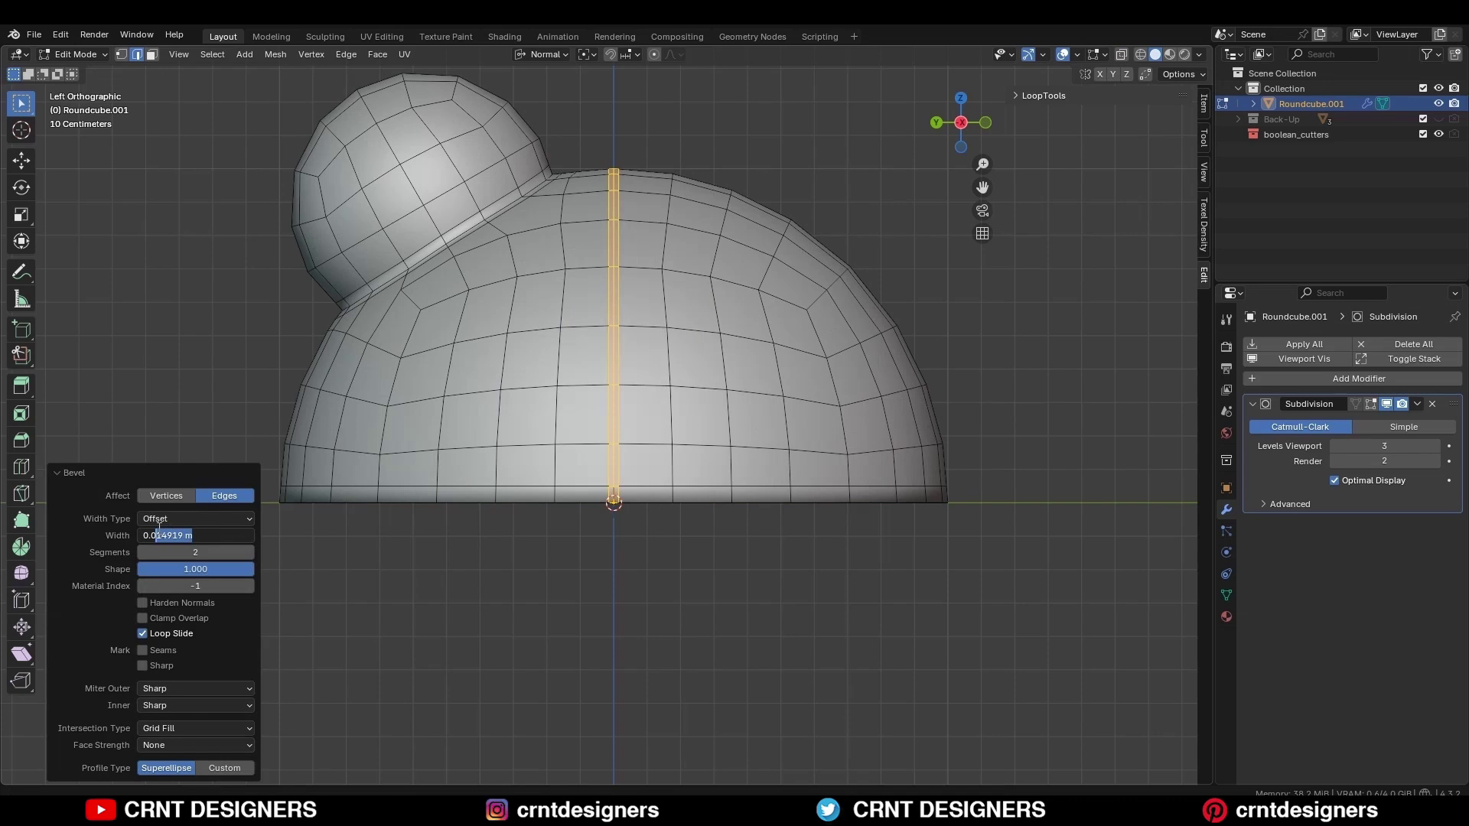
Extrude the narrow face loop around the dome's base outward along its normals by about 0.018 m
{"action": "key", "text": "3"}
{"action": "scroll", "coordinate": [583, 345], "scroll_direction": "up", "scroll_amount": 1}
{"action": "left_click", "coordinate": [687, 527], "text": "alt"}
{"action": "middle_click_drag", "start_coordinate": [722, 531], "coordinate": [716, 563]}
{"action": "scroll", "coordinate": [665, 482], "scroll_direction": "up", "scroll_amount": 1}
{"action": "left_click", "coordinate": [21, 386]}
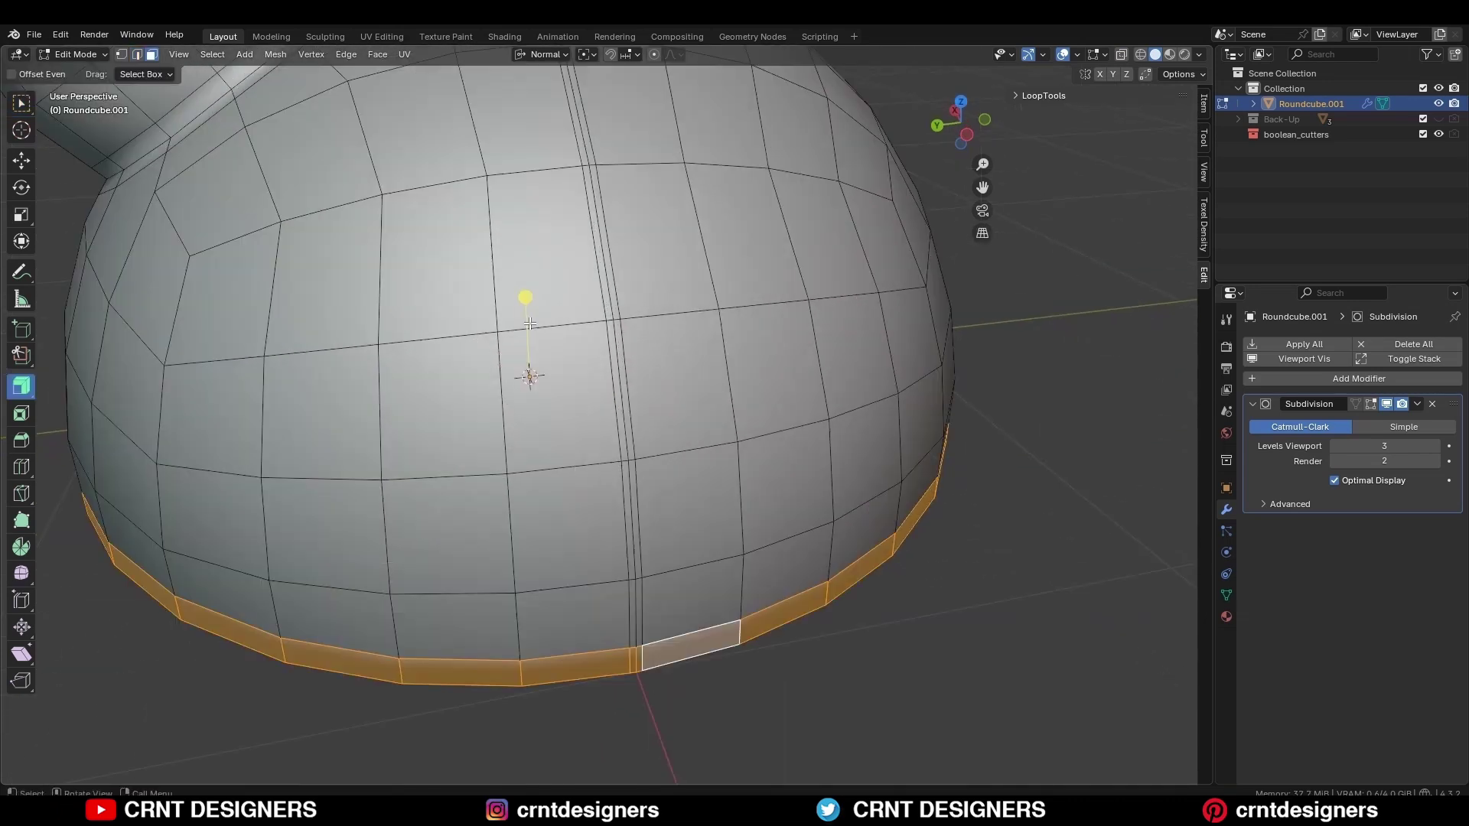
{"action": "left_click_drag", "start_coordinate": [524, 301], "coordinate": [521, 296]}
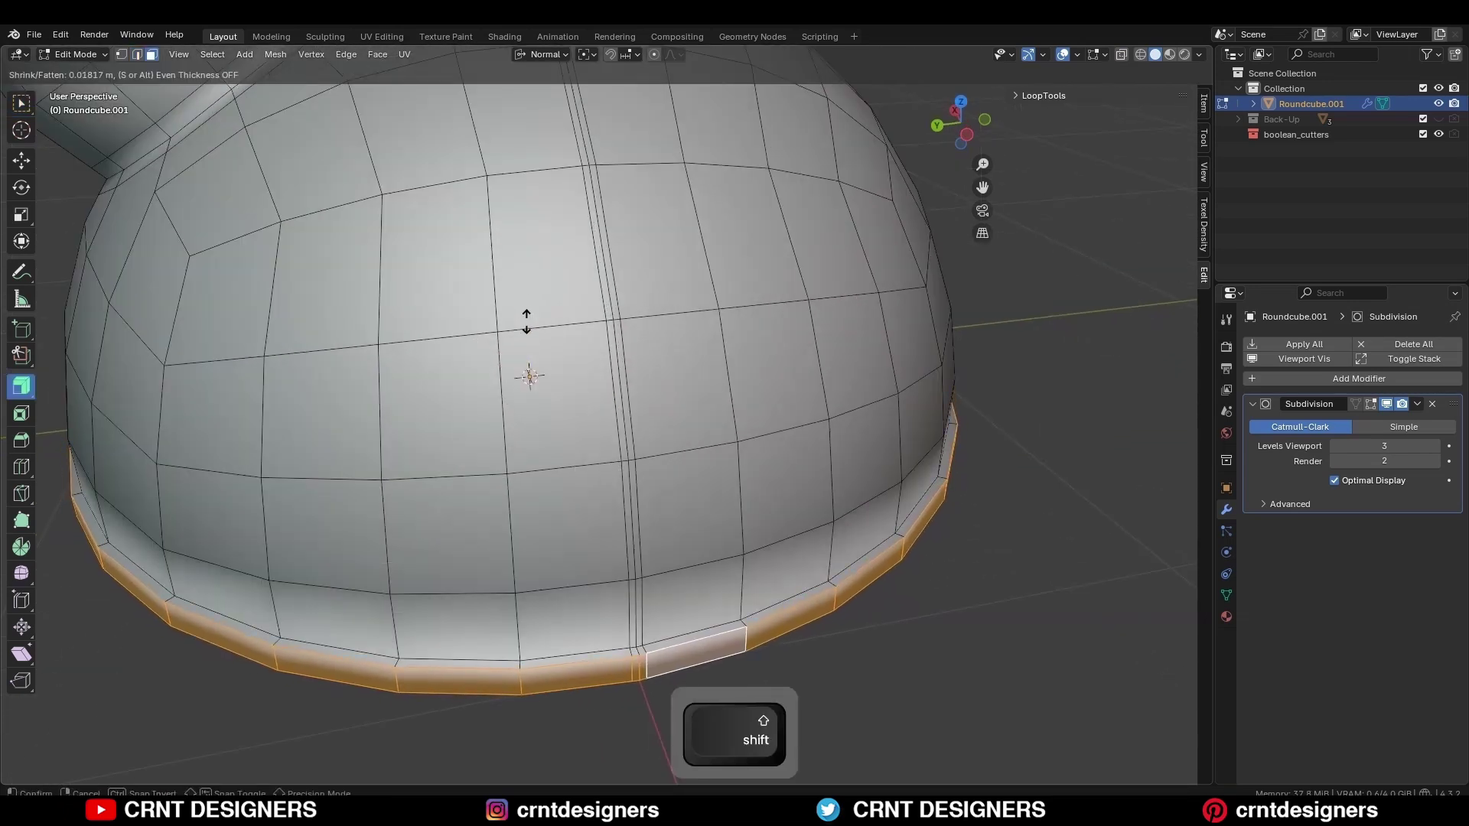
{"action": "left_click", "coordinate": [526, 321]}
{"action": "double_click", "coordinate": [161, 717]}
Bevel the base rim's upper and lower outer edge loops about 0.008 m wide with 2 segments and check the smoothed result
{"action": "key", "text": "2"}
{"action": "middle_click_drag", "start_coordinate": [782, 589], "coordinate": [796, 540], "text": "shift"}
{"action": "scroll", "coordinate": [796, 539], "scroll_direction": "up", "scroll_amount": 2}
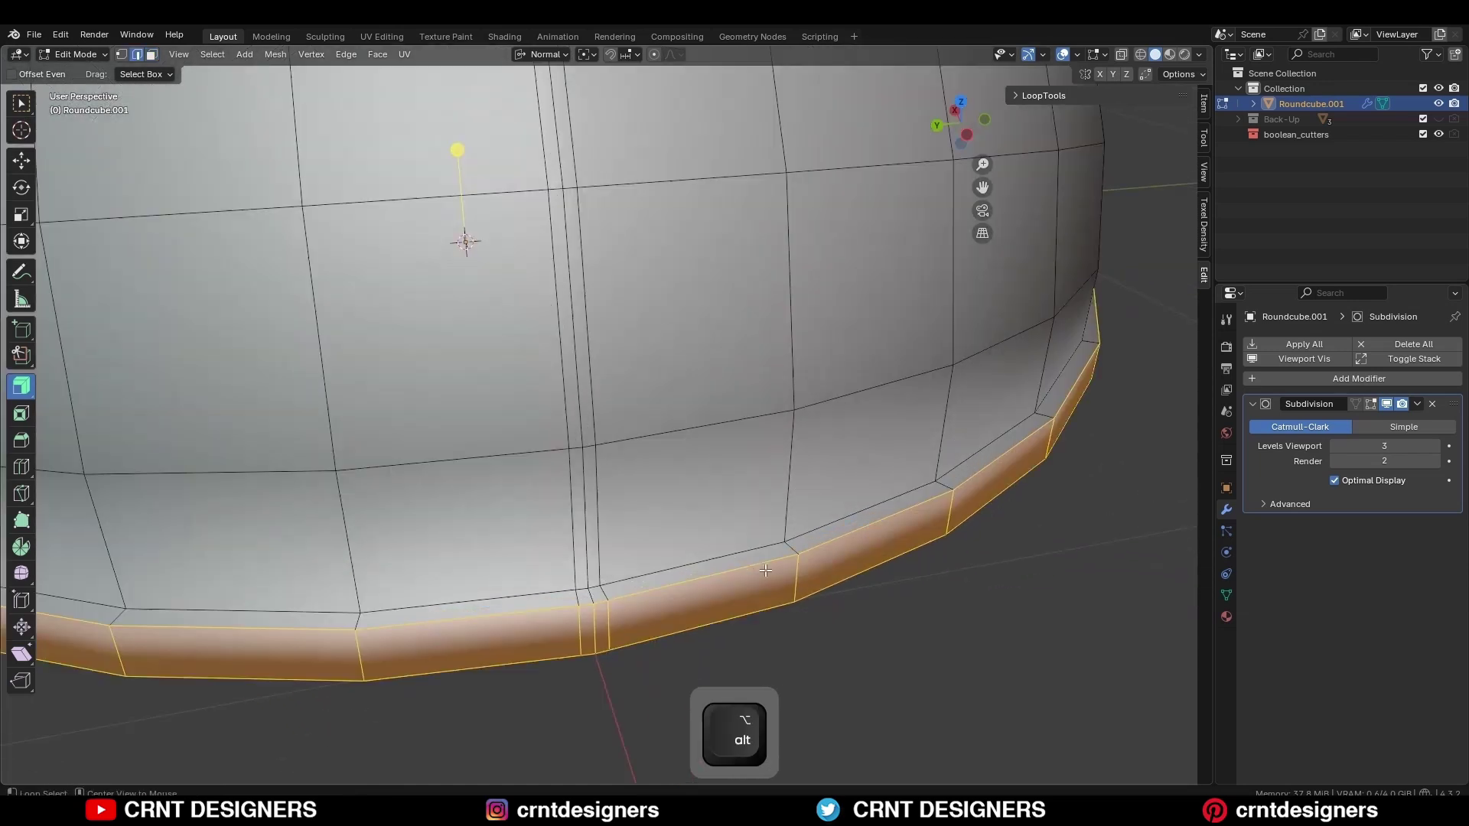
{"action": "left_click", "coordinate": [738, 576], "text": "alt"}
{"action": "left_click", "coordinate": [747, 621], "text": "alt+shift"}
{"action": "key", "text": "ctrl+b"}
{"action": "key", "text": "Return"}
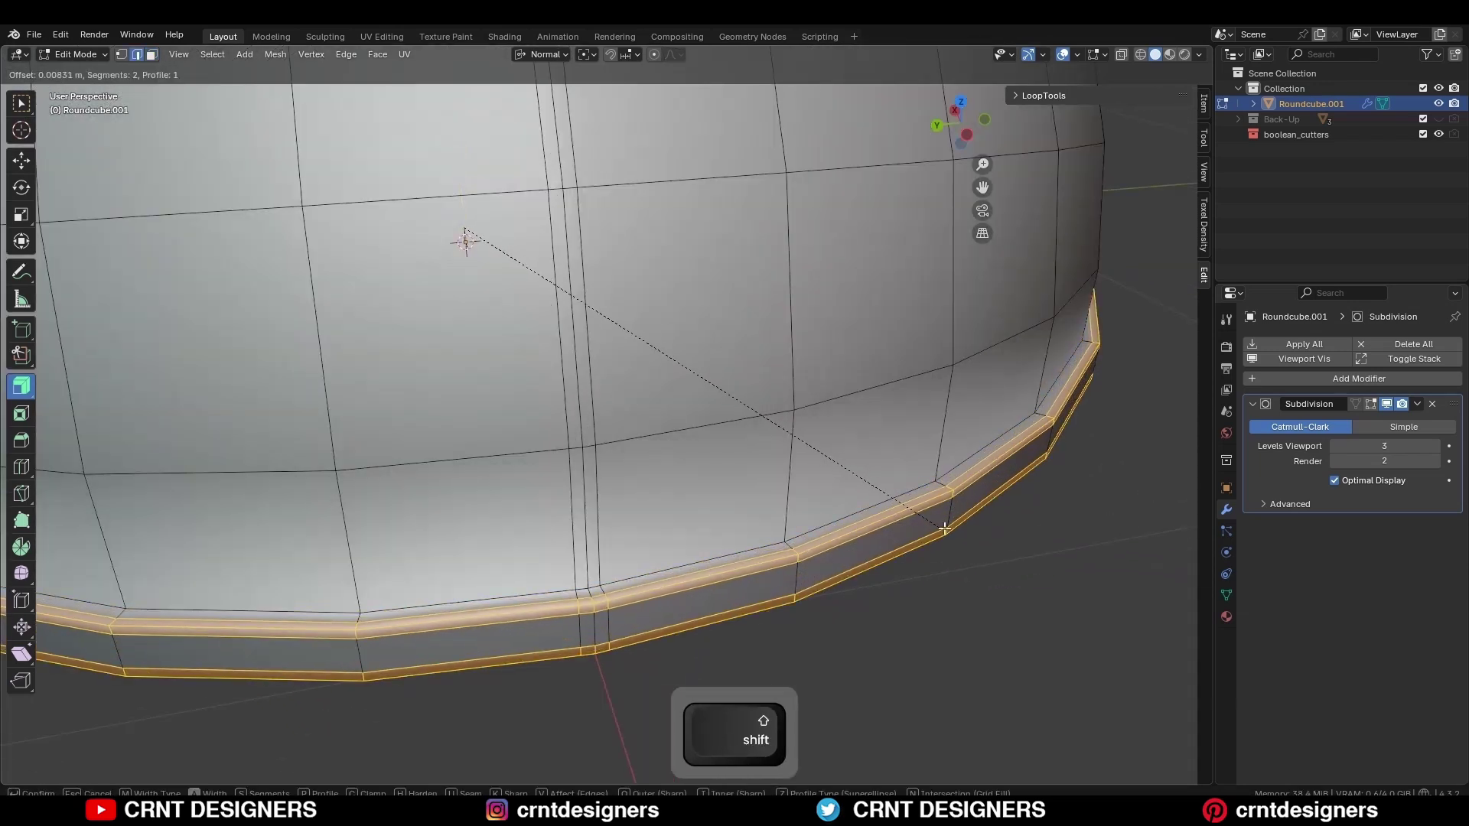
{"action": "key", "text": "Tab"}
{"action": "key", "text": "alt+shift+z"}
{"action": "scroll", "coordinate": [700, 453], "scroll_direction": "down", "scroll_amount": 5}
{"action": "middle_click_drag", "start_coordinate": [700, 453], "coordinate": [599, 466]}
Merge the vertices where the narrow vertical strip meets the rim at last, and dissolve the strip's surplus edges across the rim
{"action": "key", "text": "alt+shift+z"}
{"action": "key", "text": "Tab"}
{"action": "key", "text": "1"}
{"action": "left_click", "coordinate": [597, 680]}
{"action": "middle_click_drag", "start_coordinate": [612, 674], "coordinate": [579, 573], "text": "shift"}
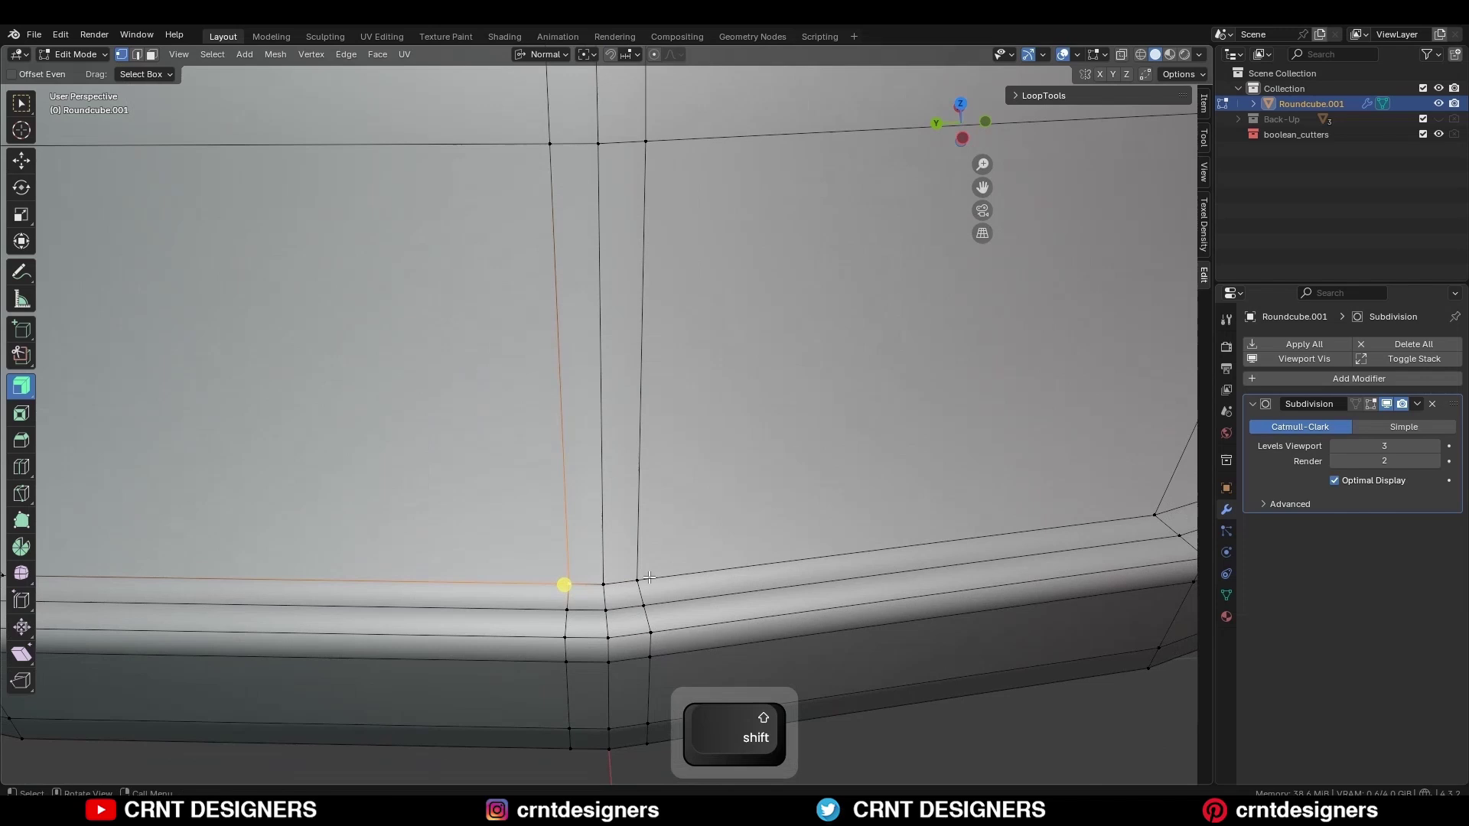
{"action": "left_click", "coordinate": [610, 605], "text": "shift"}
{"action": "key", "text": "m"}
{"action": "left_click", "coordinate": [558, 653]}
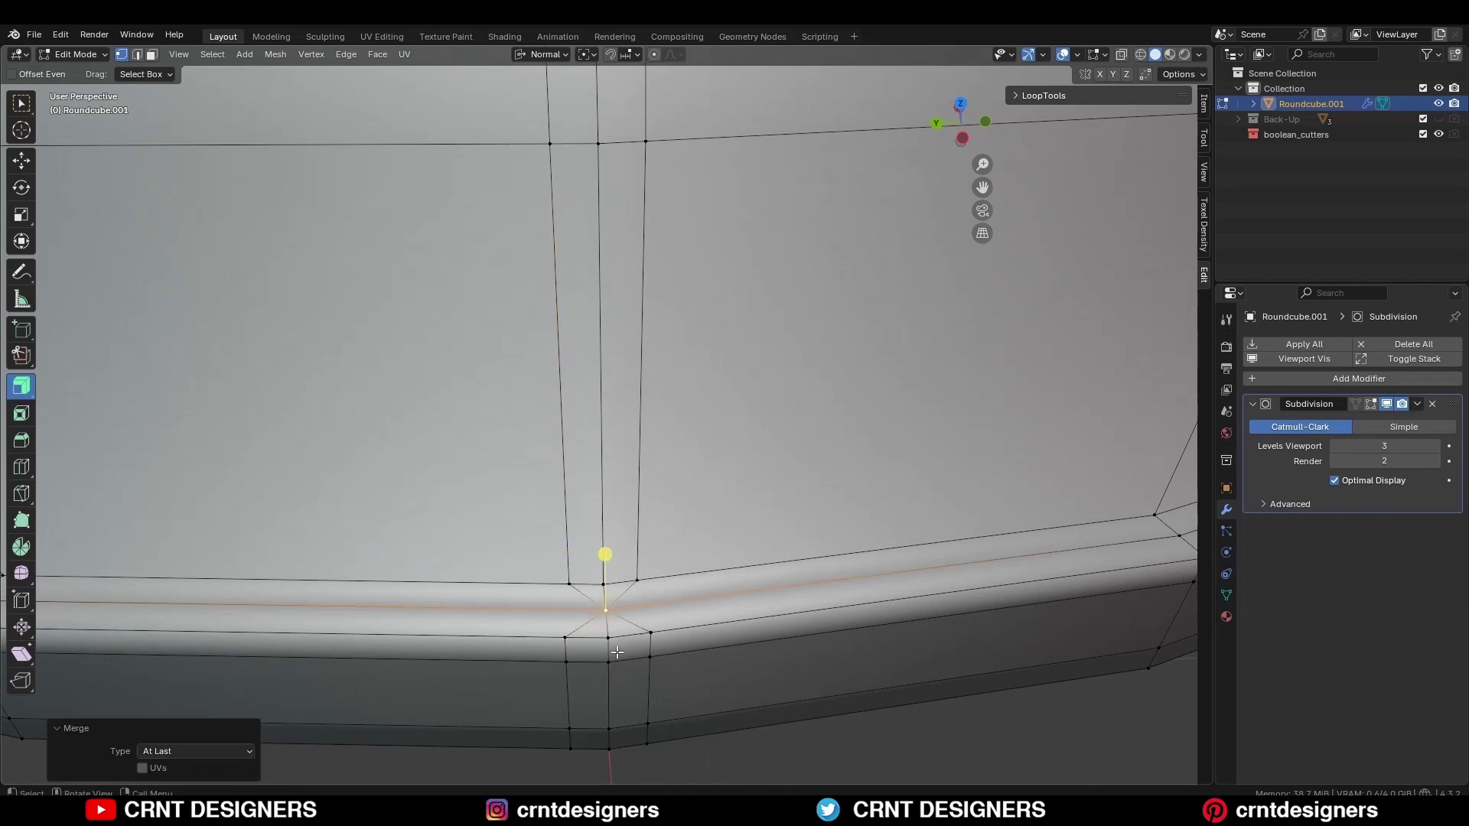
{"action": "key", "text": "2"}
{"action": "key", "text": "ctrl+x"}
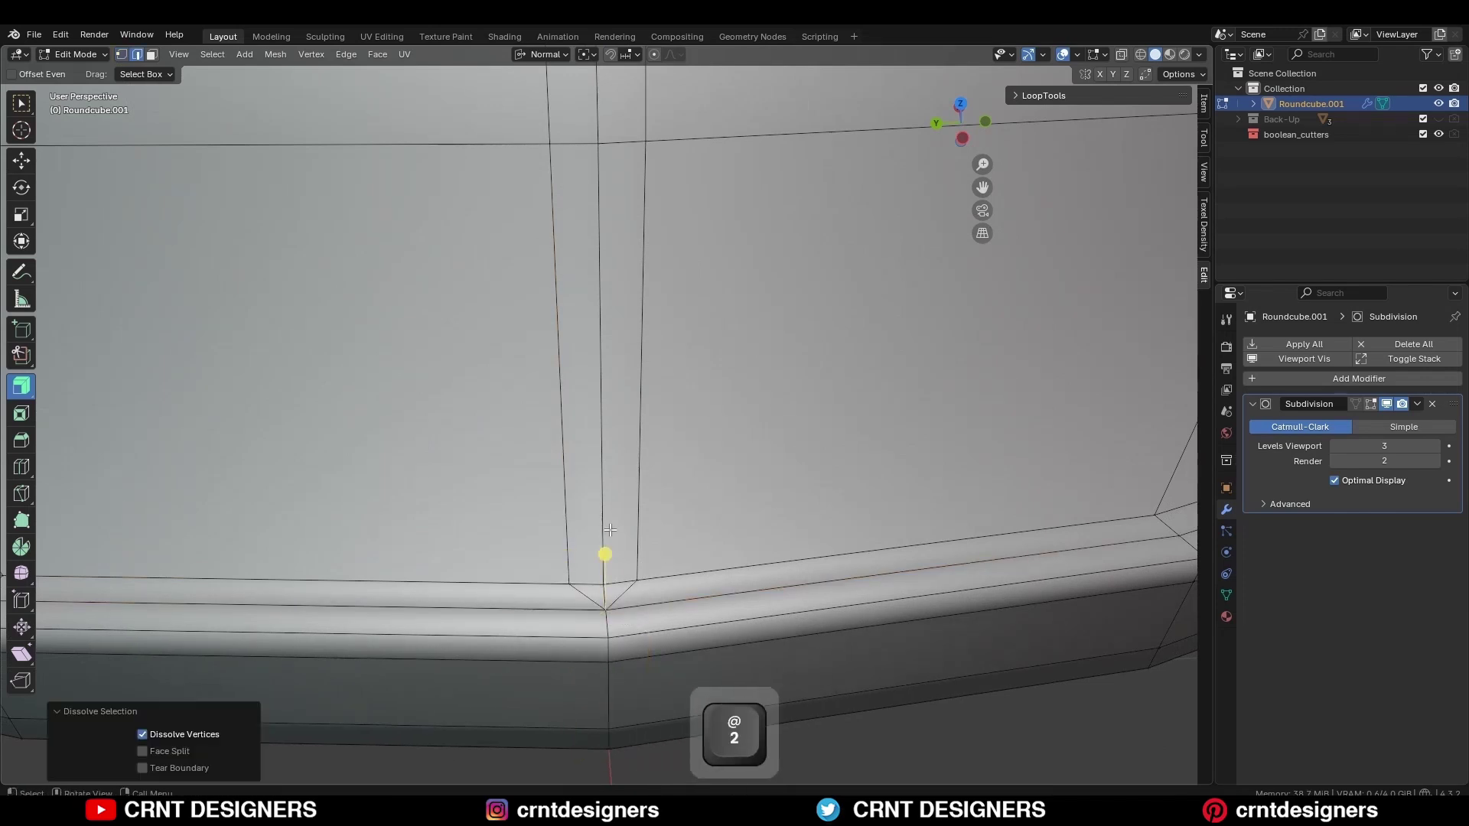
Shrink the vertical strip's centre edge line inward with an offset of -0.011 m to form a groove
{"action": "left_click", "coordinate": [606, 589], "text": "alt"}
{"action": "key", "text": "alt+s"}
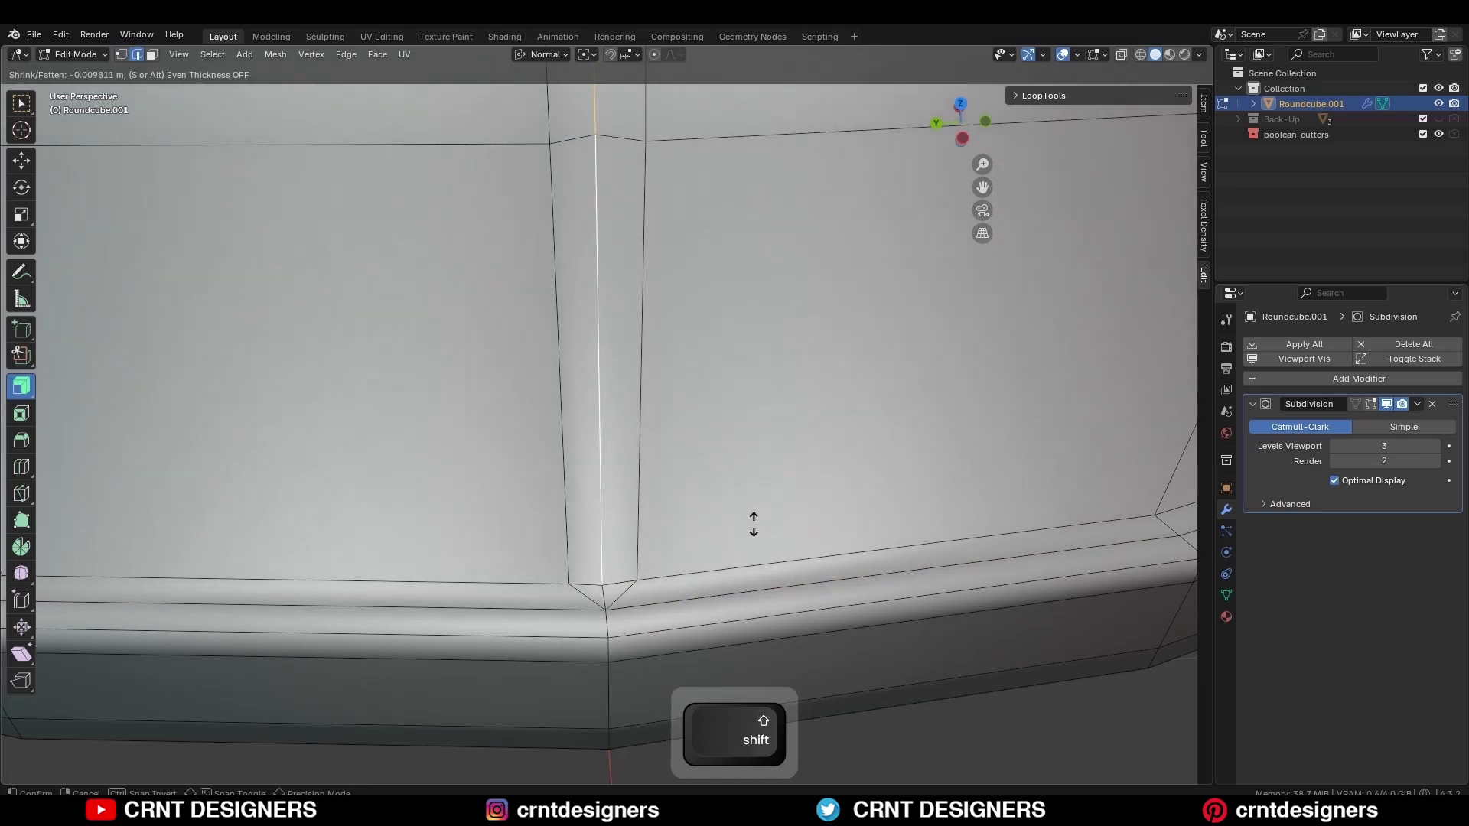
{"action": "left_click", "coordinate": [748, 515]}
{"action": "scroll", "coordinate": [748, 515], "scroll_direction": "down", "scroll_amount": 4}
{"action": "middle_click_drag", "start_coordinate": [748, 515], "coordinate": [764, 397]}
{"action": "middle_click_drag", "start_coordinate": [289, 609], "coordinate": [299, 674], "text": "shift"}
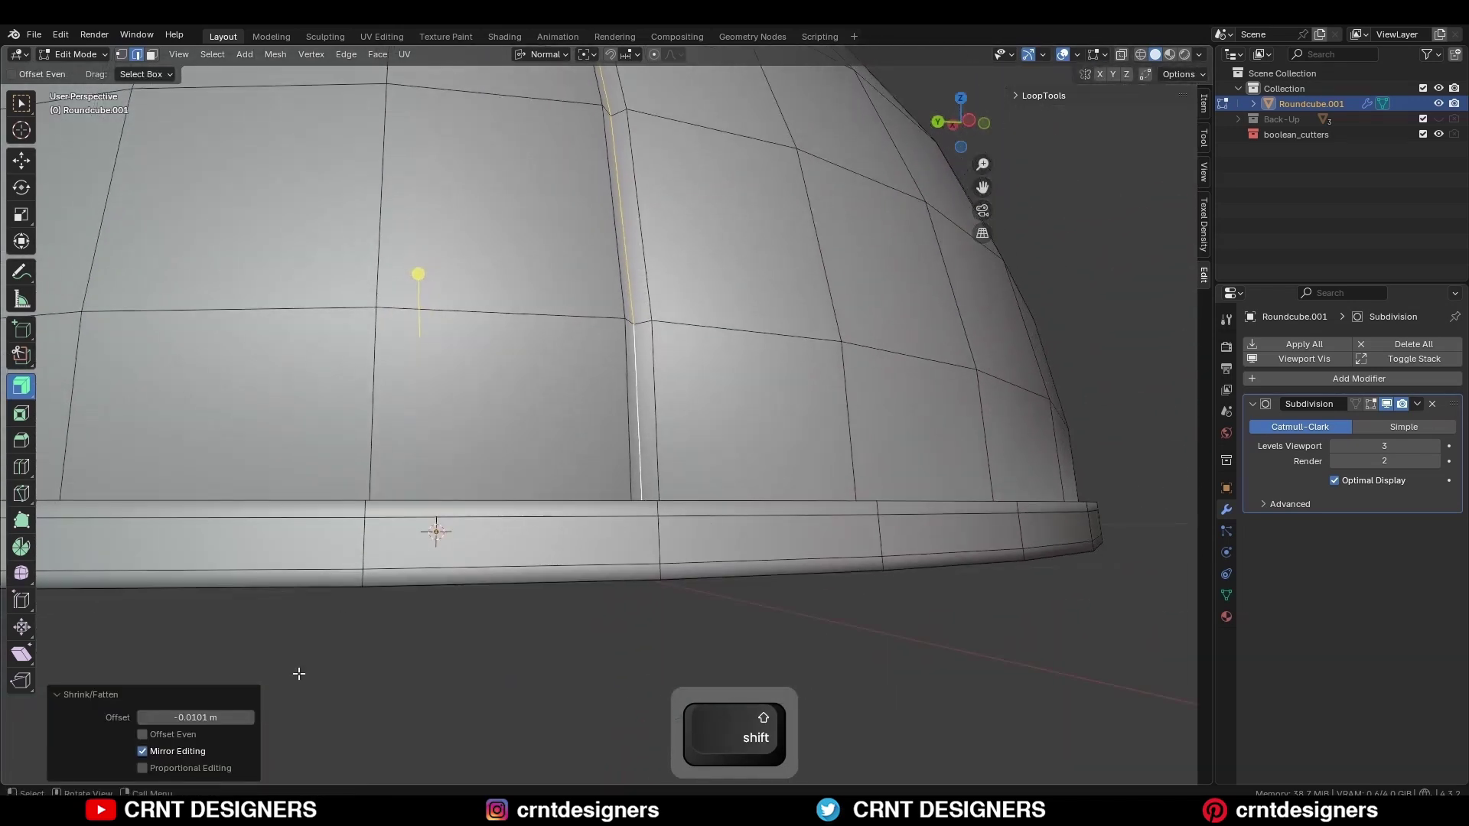
Add supporting edge loops along both sides of the vertical groove's centre line and check the smoothed groove
{"action": "middle_click_drag", "start_coordinate": [666, 428], "coordinate": [711, 511]}
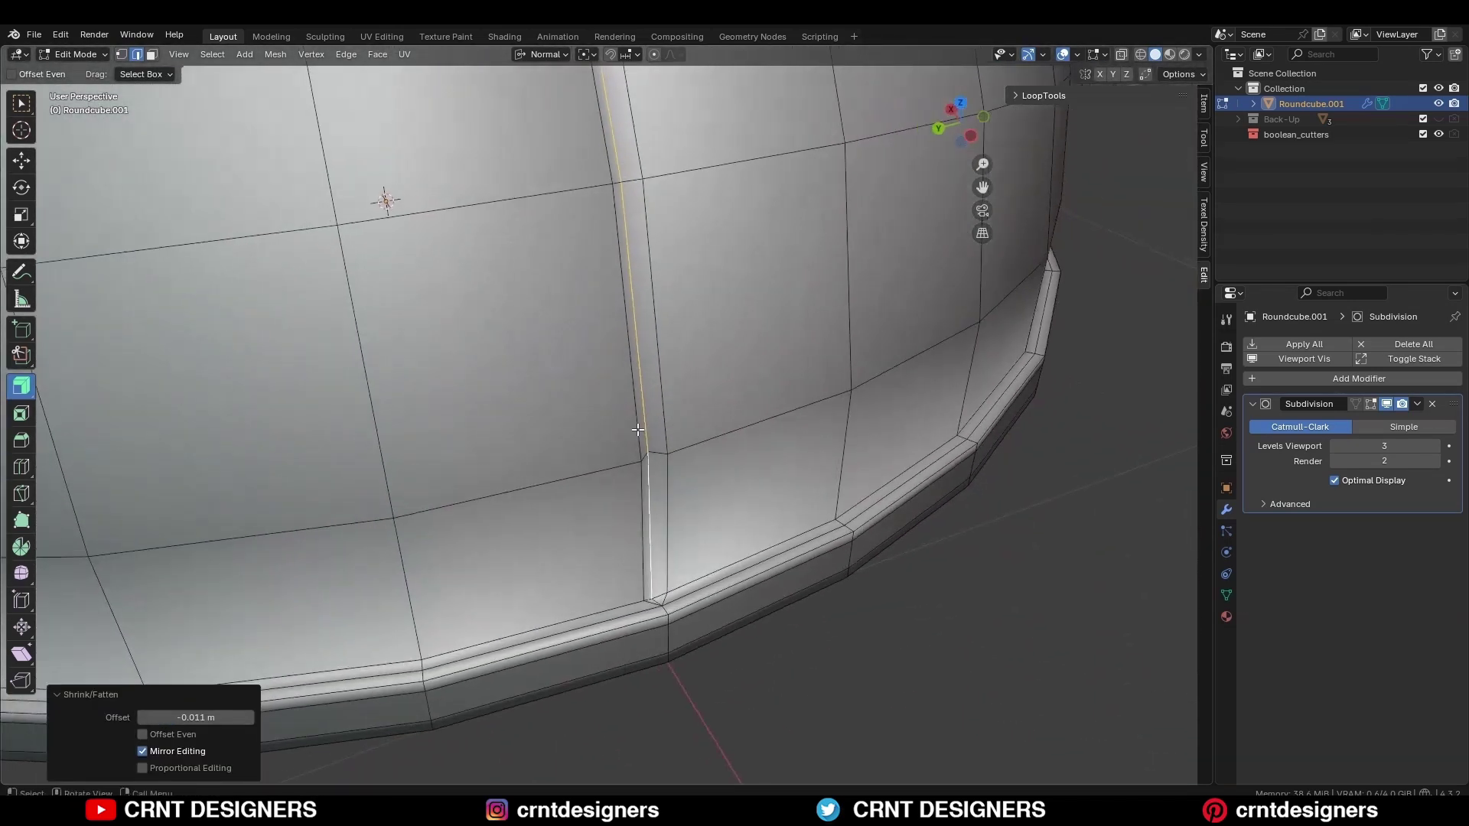
{"action": "scroll", "coordinate": [717, 514], "scroll_direction": "up", "scroll_amount": 2}
{"action": "key", "text": "ctrl+r"}
{"action": "left_click", "coordinate": [689, 478]}
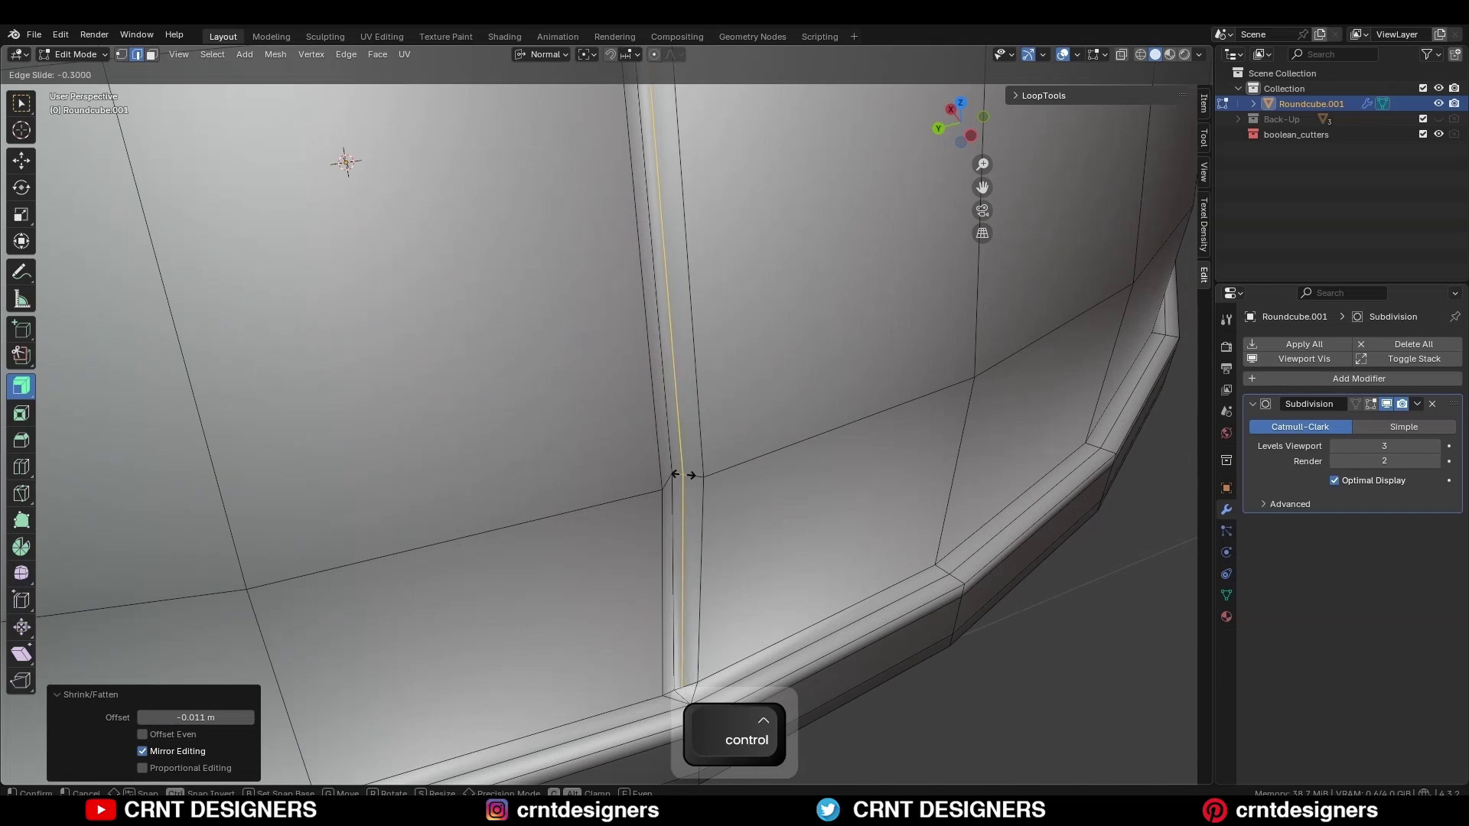
{"action": "key", "text": "Escape"}
{"action": "key", "text": "ctrl+r"}
{"action": "key", "text": "Tab"}
{"action": "scroll", "coordinate": [688, 469], "scroll_direction": "down", "scroll_amount": 6}
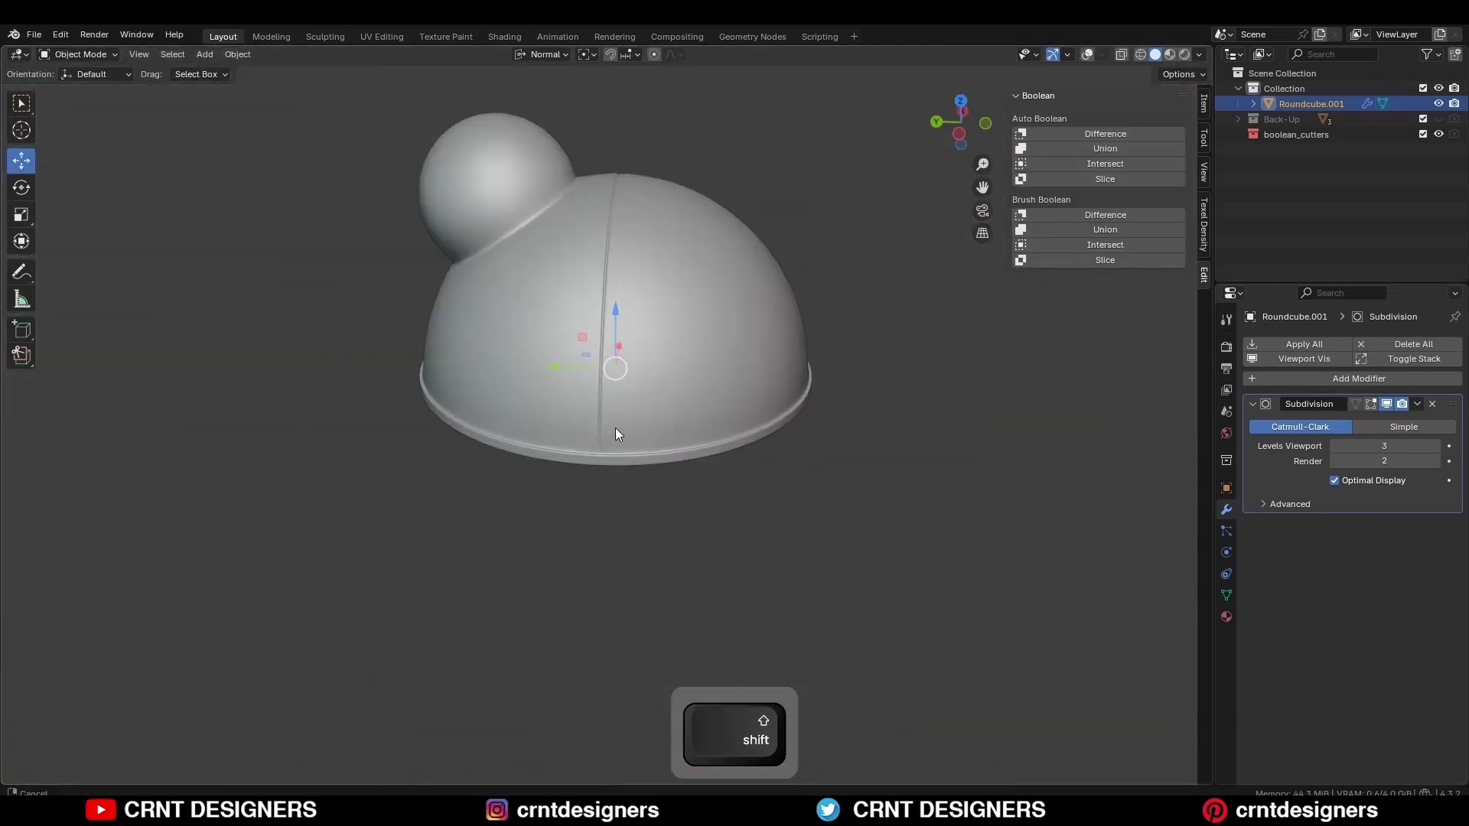
{"action": "middle_click_drag", "start_coordinate": [615, 435], "coordinate": [674, 459]}
{"action": "scroll", "coordinate": [673, 459], "scroll_direction": "up", "scroll_amount": 4}
{"action": "middle_click_drag", "start_coordinate": [673, 459], "coordinate": [628, 335], "text": "shift"}
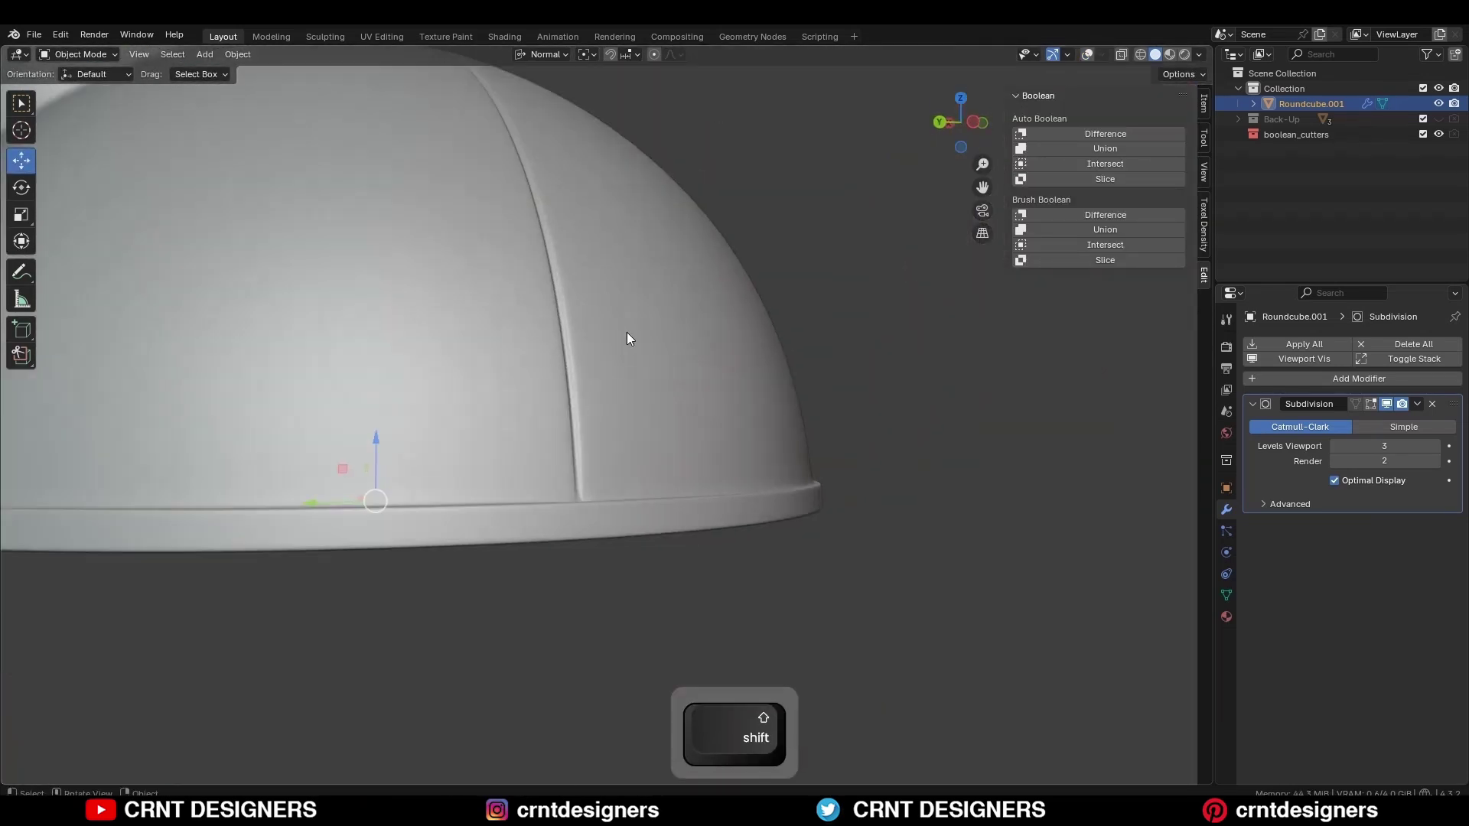
{"action": "scroll", "coordinate": [528, 517], "scroll_direction": "up", "scroll_amount": 4}
Add an edge loop around the dome's lowest face row and slide it down close to the base rim
{"action": "key", "text": "alt+shift+z"}
{"action": "middle_click_drag", "start_coordinate": [528, 517], "coordinate": [597, 469]}
{"action": "key", "text": "Tab"}
{"action": "key", "text": "ctrl+r"}
{"action": "left_click", "coordinate": [530, 468]}
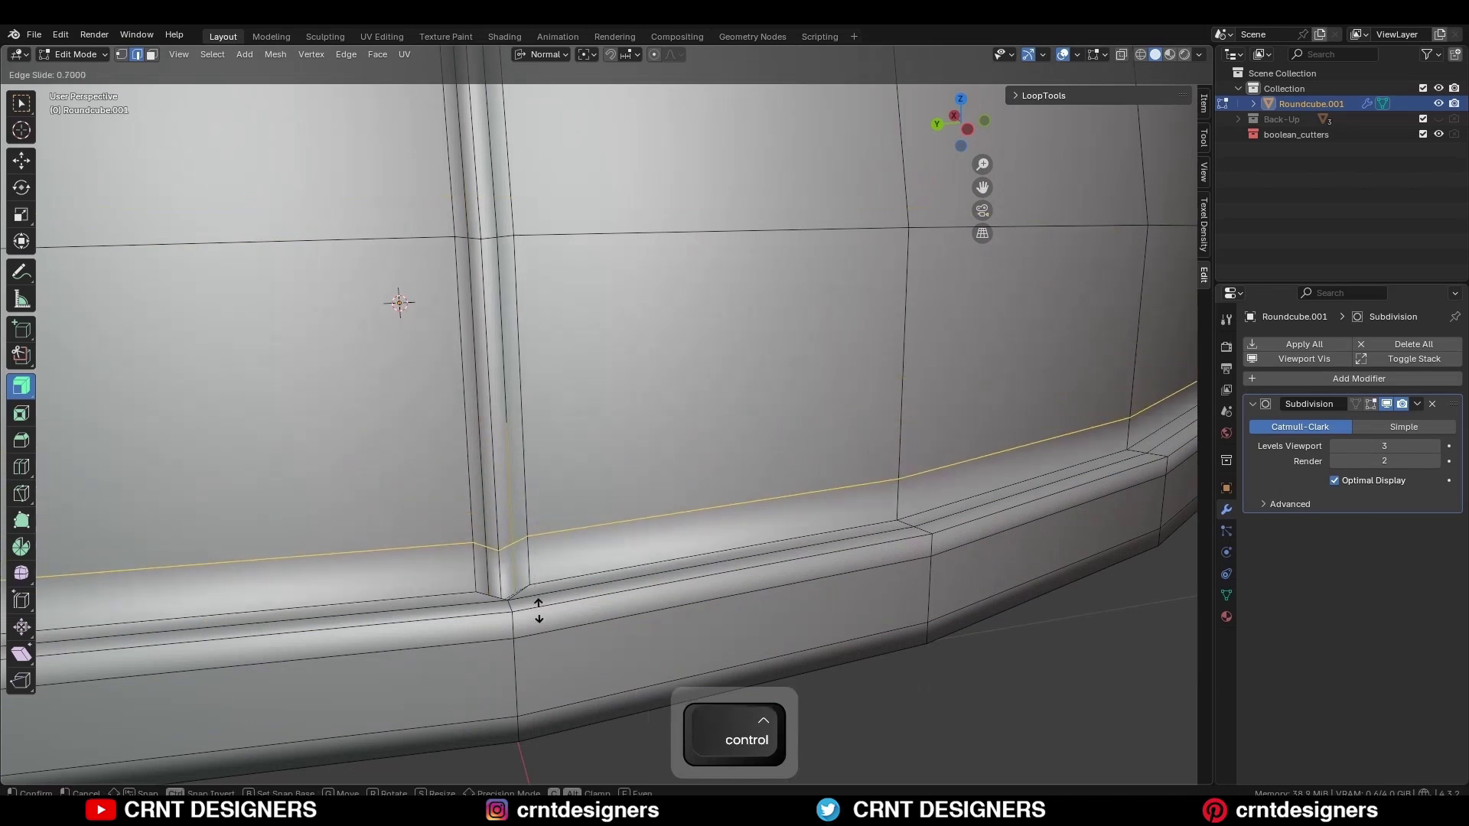
{"action": "left_click", "coordinate": [542, 629]}
Select the narrow face loops running around the upper edge of the base rim
{"action": "left_click", "coordinate": [599, 482], "text": "alt"}
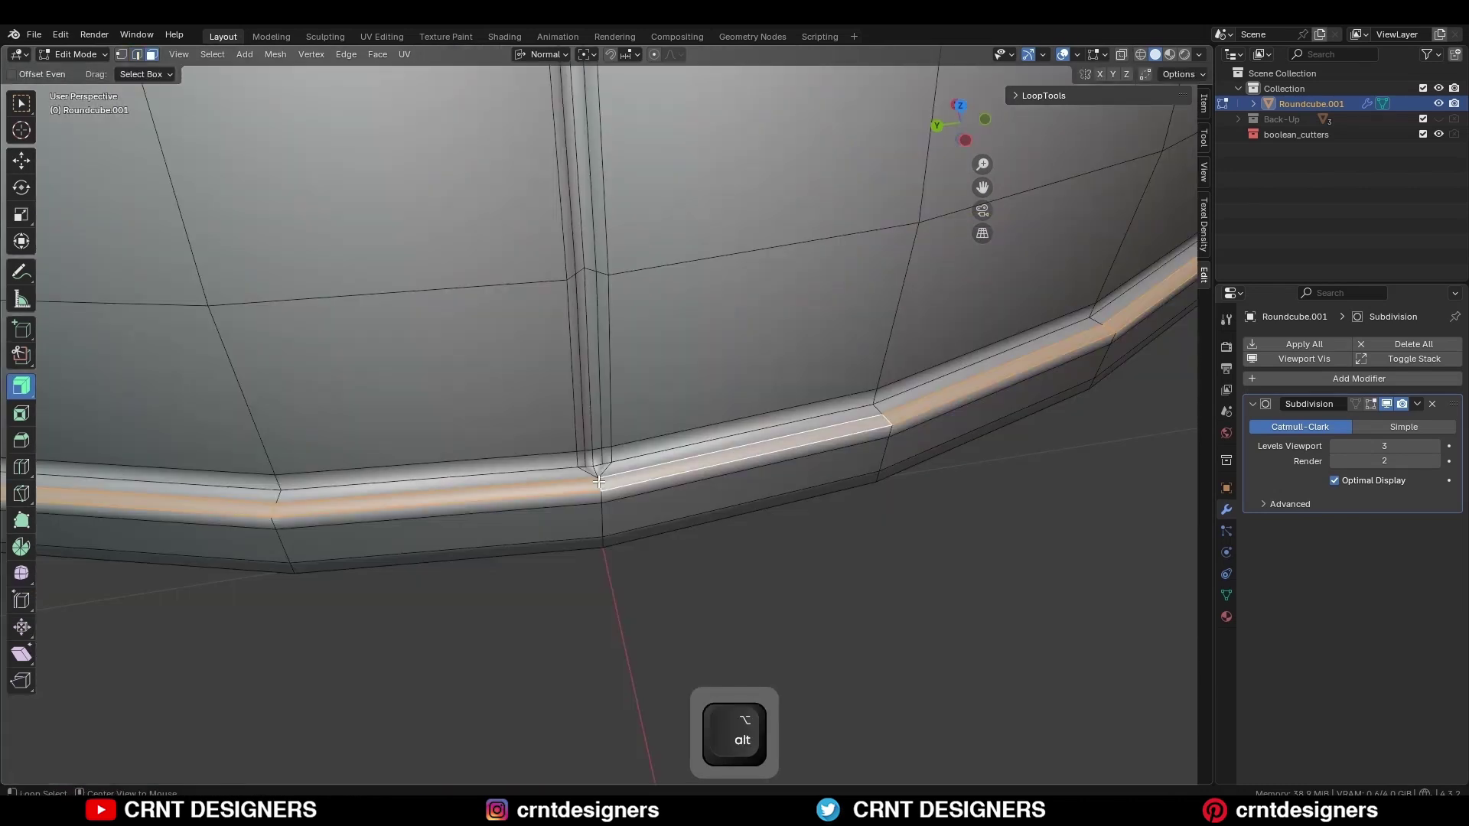
{"action": "scroll", "coordinate": [612, 481], "scroll_direction": "up", "scroll_amount": 2}
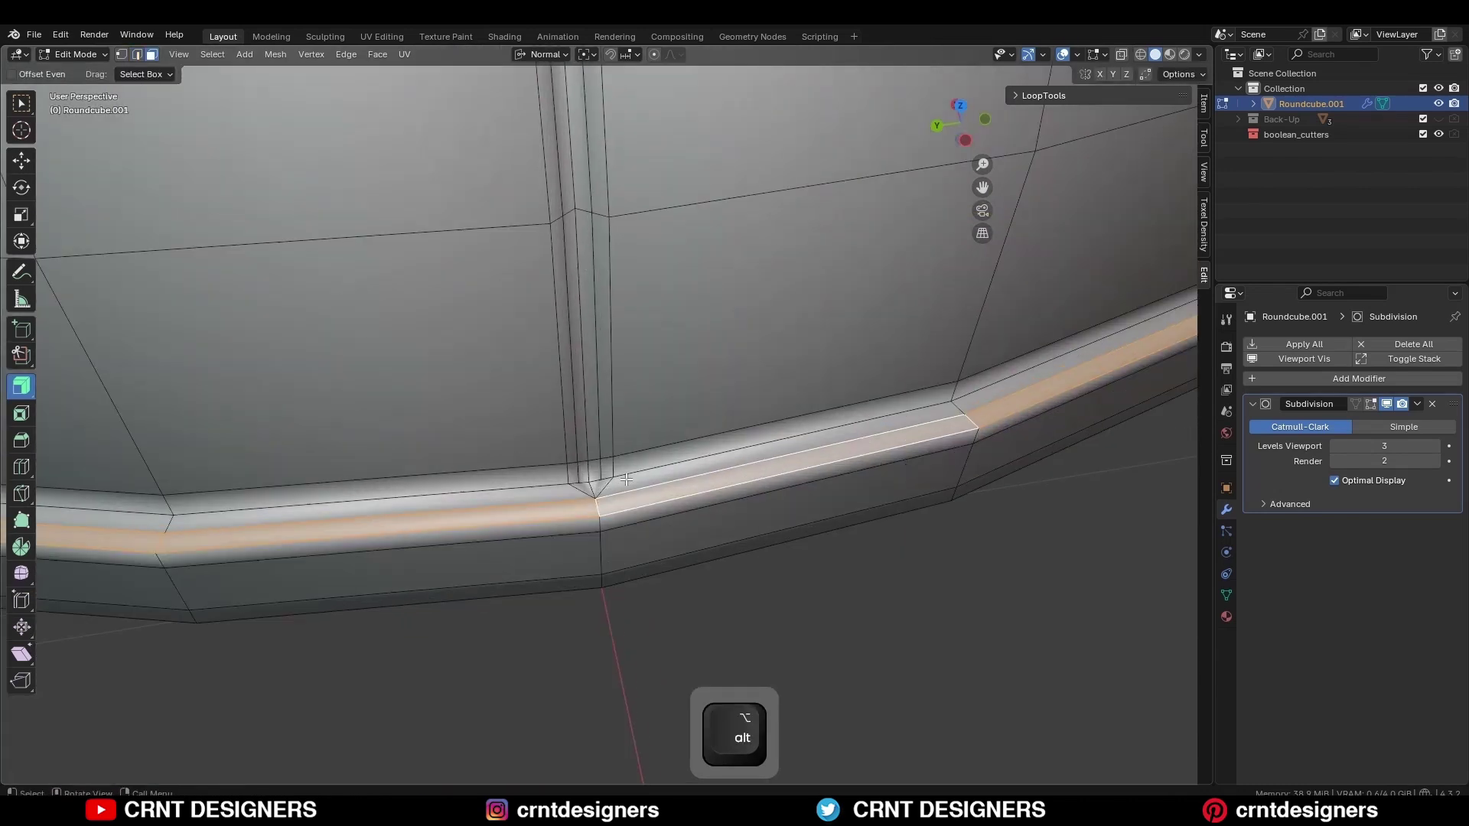
{"action": "left_click", "coordinate": [957, 407], "text": "alt+shift"}
{"action": "left_click", "coordinate": [169, 528], "text": "alt+shift"}
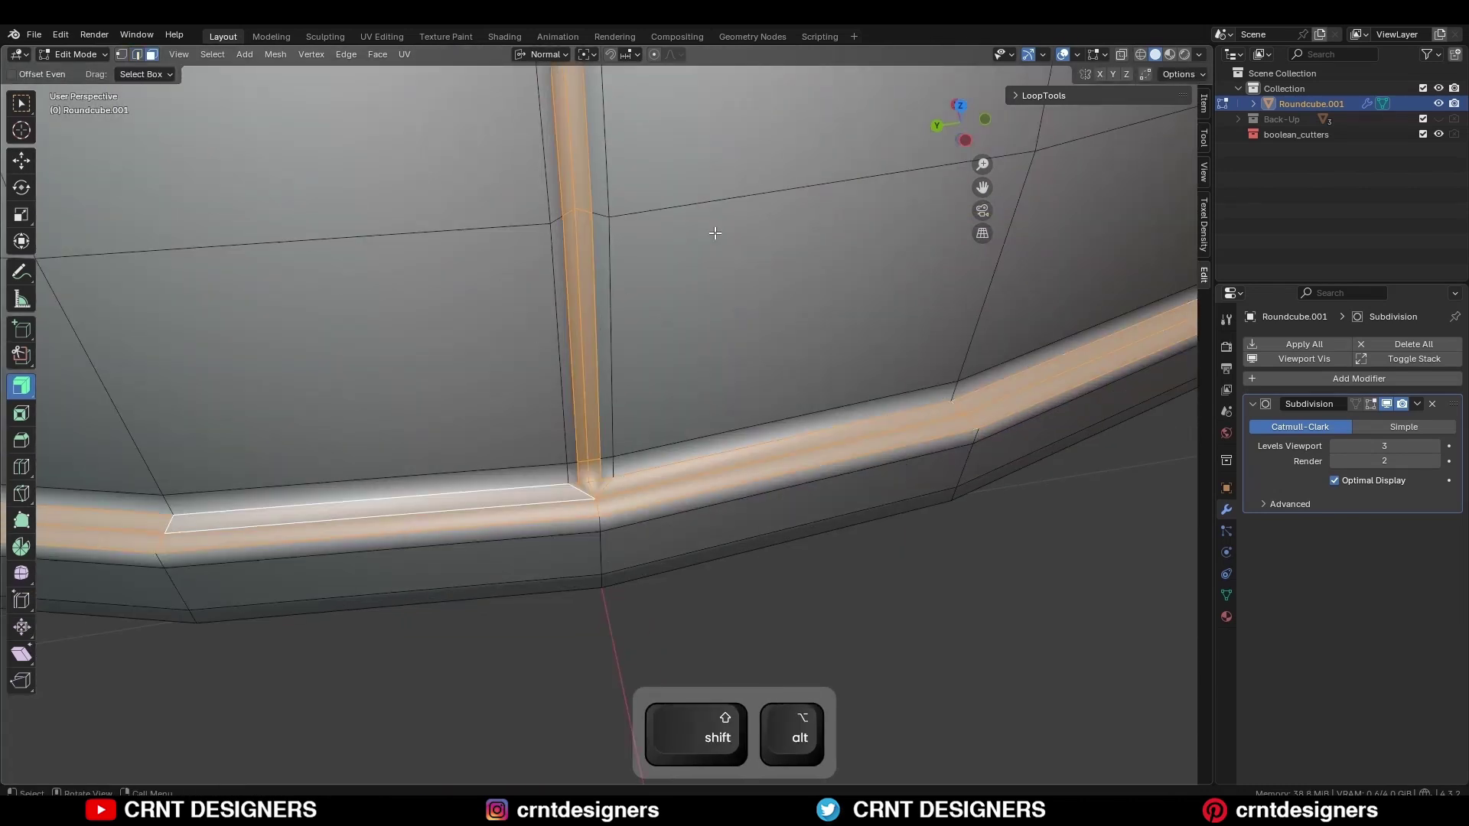
{"action": "left_click", "coordinate": [967, 139]}
{"action": "key", "text": "alt+z"}
{"action": "middle_click_drag", "start_coordinate": [841, 153], "coordinate": [885, 304], "text": "shift"}
{"action": "scroll", "coordinate": [841, 230], "scroll_direction": "up", "scroll_amount": 5}
{"action": "scroll", "coordinate": [804, 182], "scroll_direction": "down", "scroll_amount": 15}
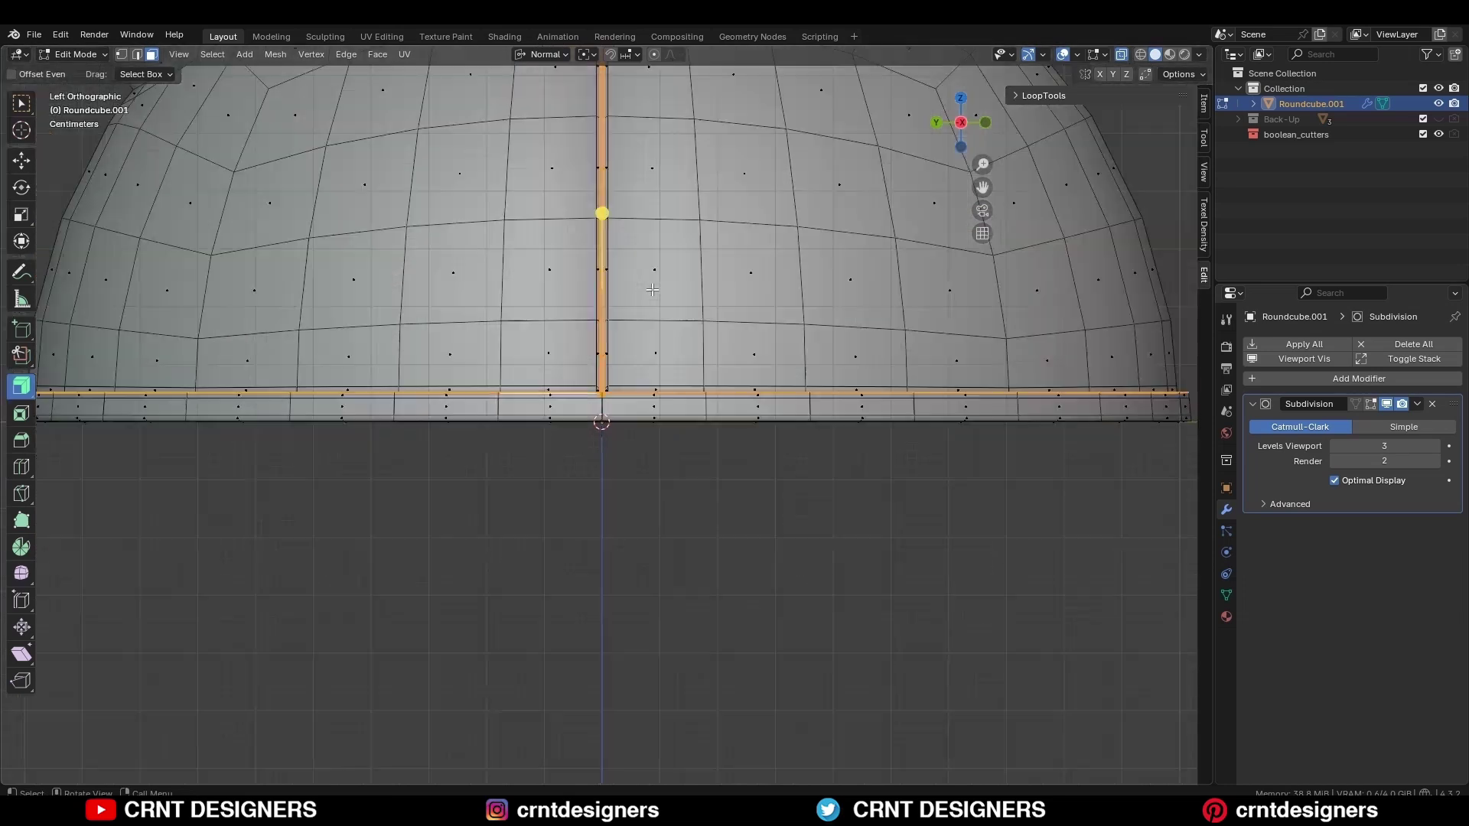
Remove the vertical groove's faces above the rim from the selection on both sides of the dome
{"action": "left_click_drag", "start_coordinate": [821, 163], "coordinate": [487, 404], "text": "ctrl"}
{"action": "scroll", "coordinate": [606, 416], "scroll_direction": "up", "scroll_amount": 13}
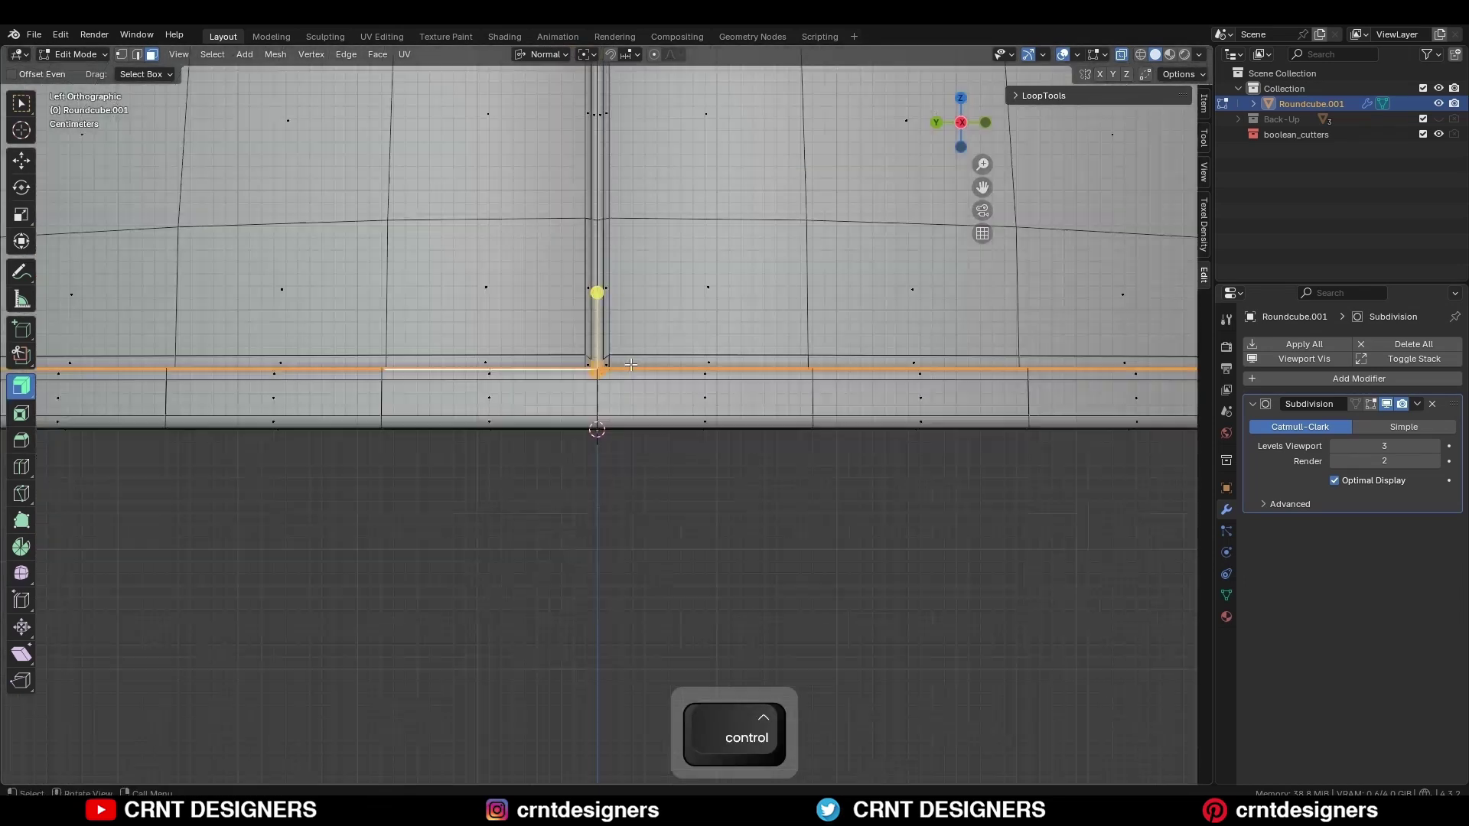
{"action": "middle_click_drag", "start_coordinate": [626, 278], "coordinate": [642, 374], "text": "shift"}
{"action": "scroll", "coordinate": [642, 374], "scroll_direction": "up", "scroll_amount": 1}
{"action": "key", "text": "alt+z"}
{"action": "left_click_drag", "start_coordinate": [642, 374], "coordinate": [550, 423], "text": "ctrl"}
{"action": "key", "text": "KP_3"}
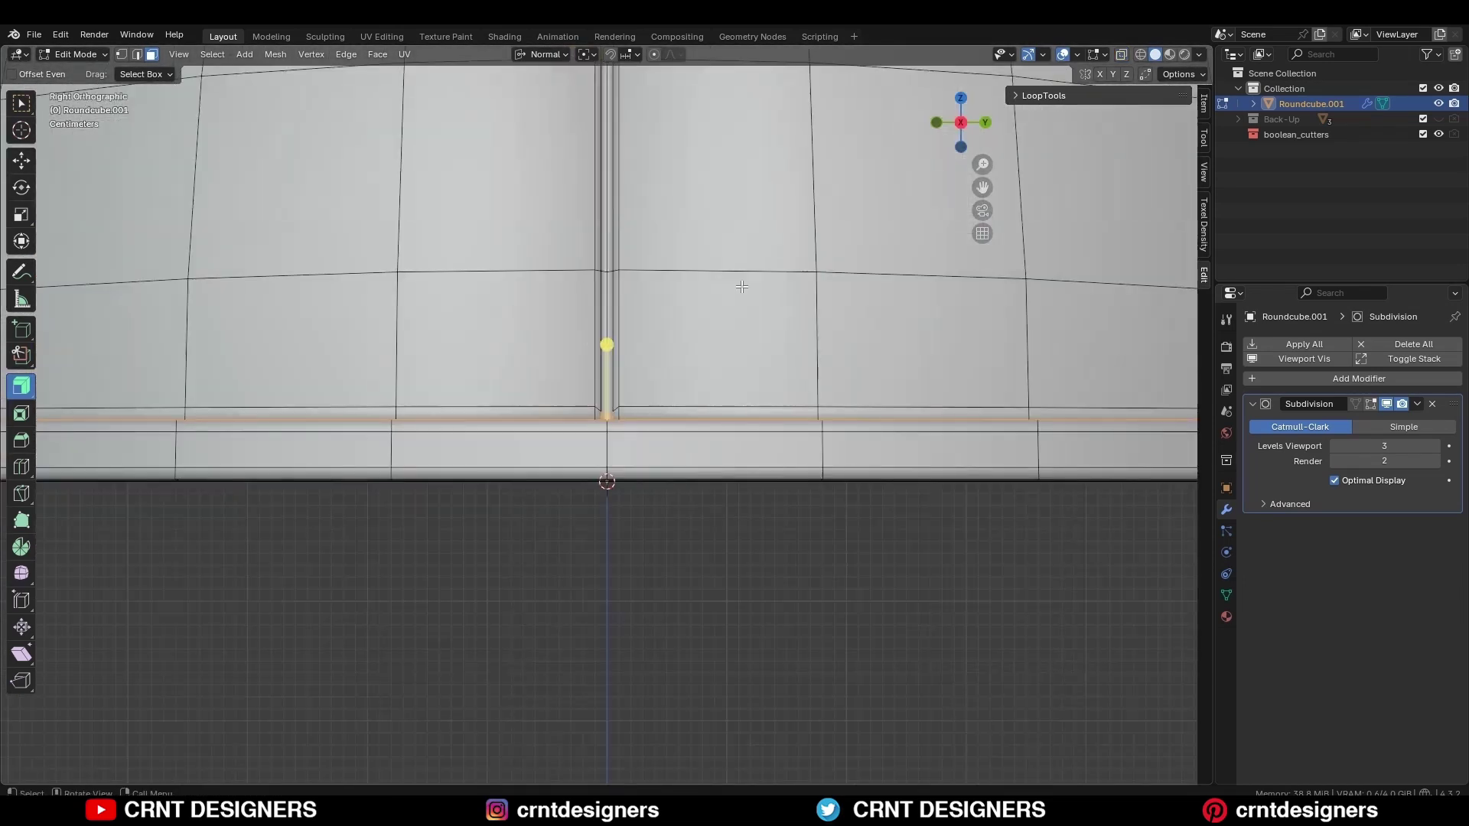
{"action": "left_click_drag", "start_coordinate": [683, 380], "coordinate": [595, 407], "text": "ctrl"}
Flatten the selected rim faces by scaling them to 0 along normal Z and check the smoothed rim
{"action": "middle_click_drag", "start_coordinate": [685, 381], "coordinate": [819, 394]}
{"action": "key", "text": "s"}
{"action": "key", "text": "z"}
{"action": "key", "text": "0"}
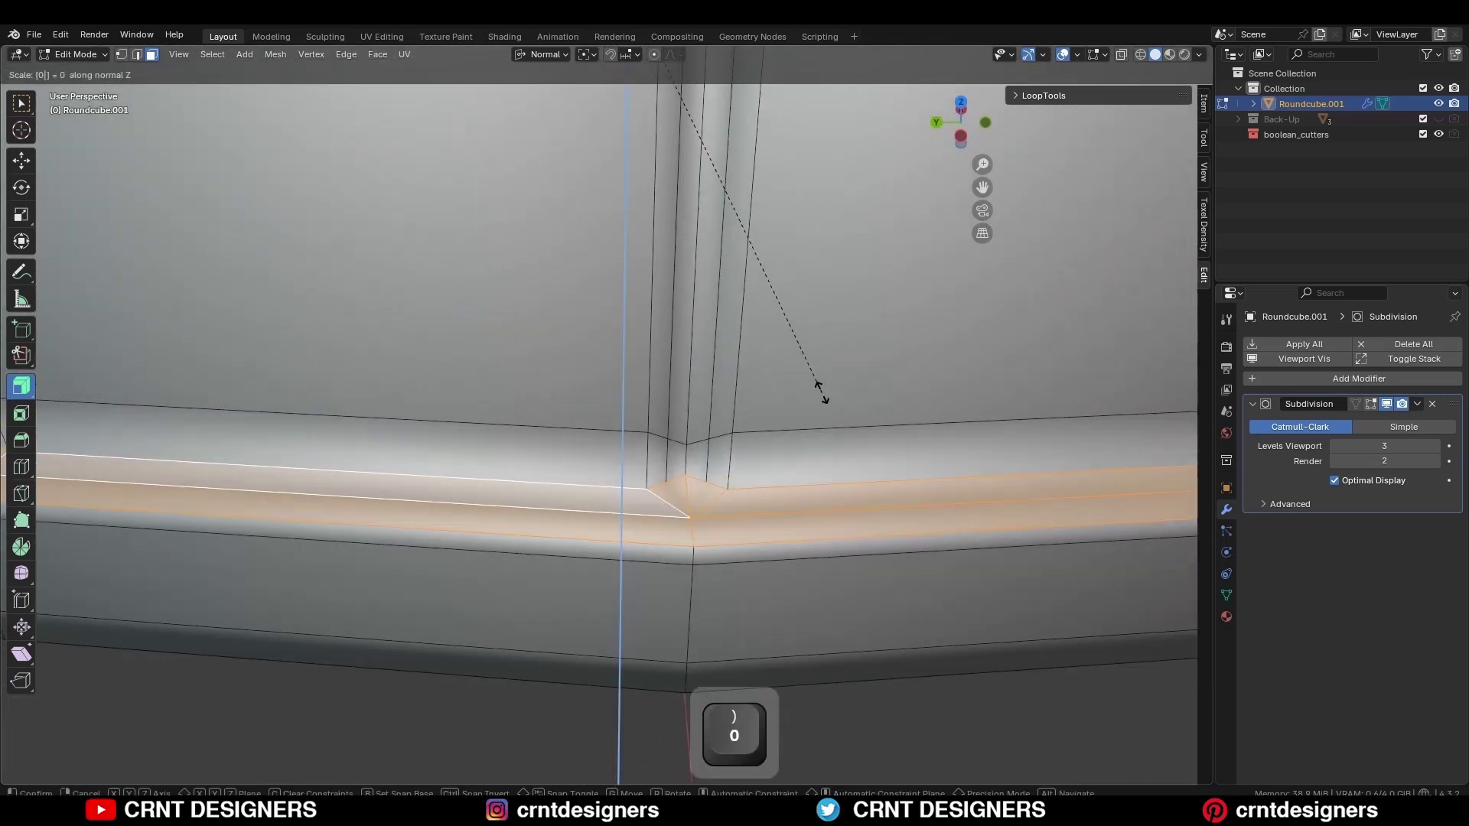
{"action": "left_click", "coordinate": [822, 393]}
{"action": "key", "text": "Tab"}
{"action": "key", "text": "alt+shift+z"}
{"action": "scroll", "coordinate": [818, 404], "scroll_direction": "down", "scroll_amount": 7}
{"action": "scroll", "coordinate": [827, 413], "scroll_direction": "down", "scroll_amount": 3}
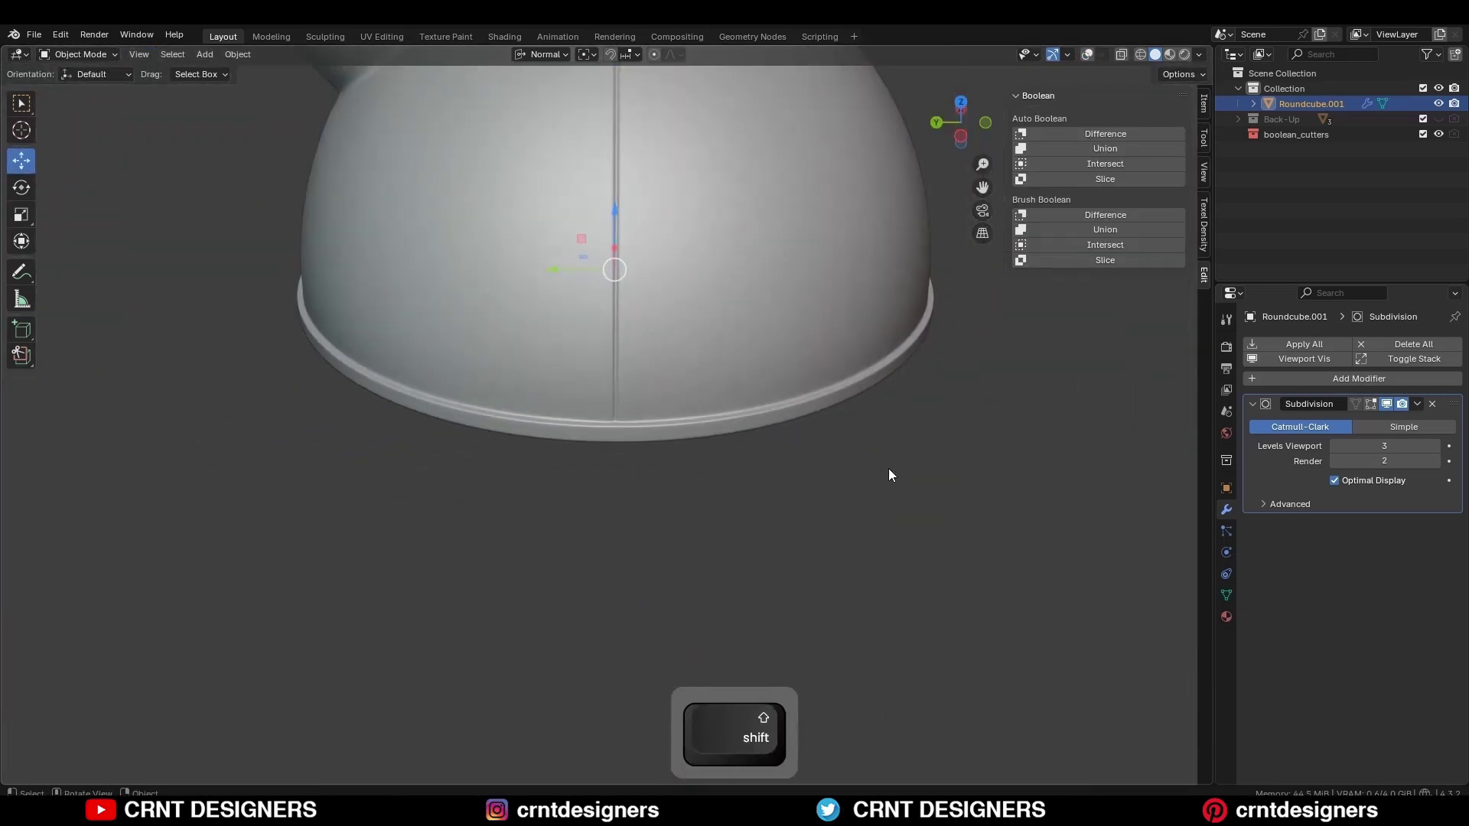
{"action": "left_click", "coordinate": [888, 469]}
{"action": "scroll", "coordinate": [795, 428], "scroll_direction": "down", "scroll_amount": 4}
{"action": "middle_click_drag", "start_coordinate": [787, 423], "coordinate": [810, 384]}
{"action": "scroll", "coordinate": [809, 384], "scroll_direction": "up", "scroll_amount": 3}
Add a middle edge loop around the rim's outer face and push it outward with an offset of about 0.0069 m
{"action": "key", "text": "alt+shift+z"}
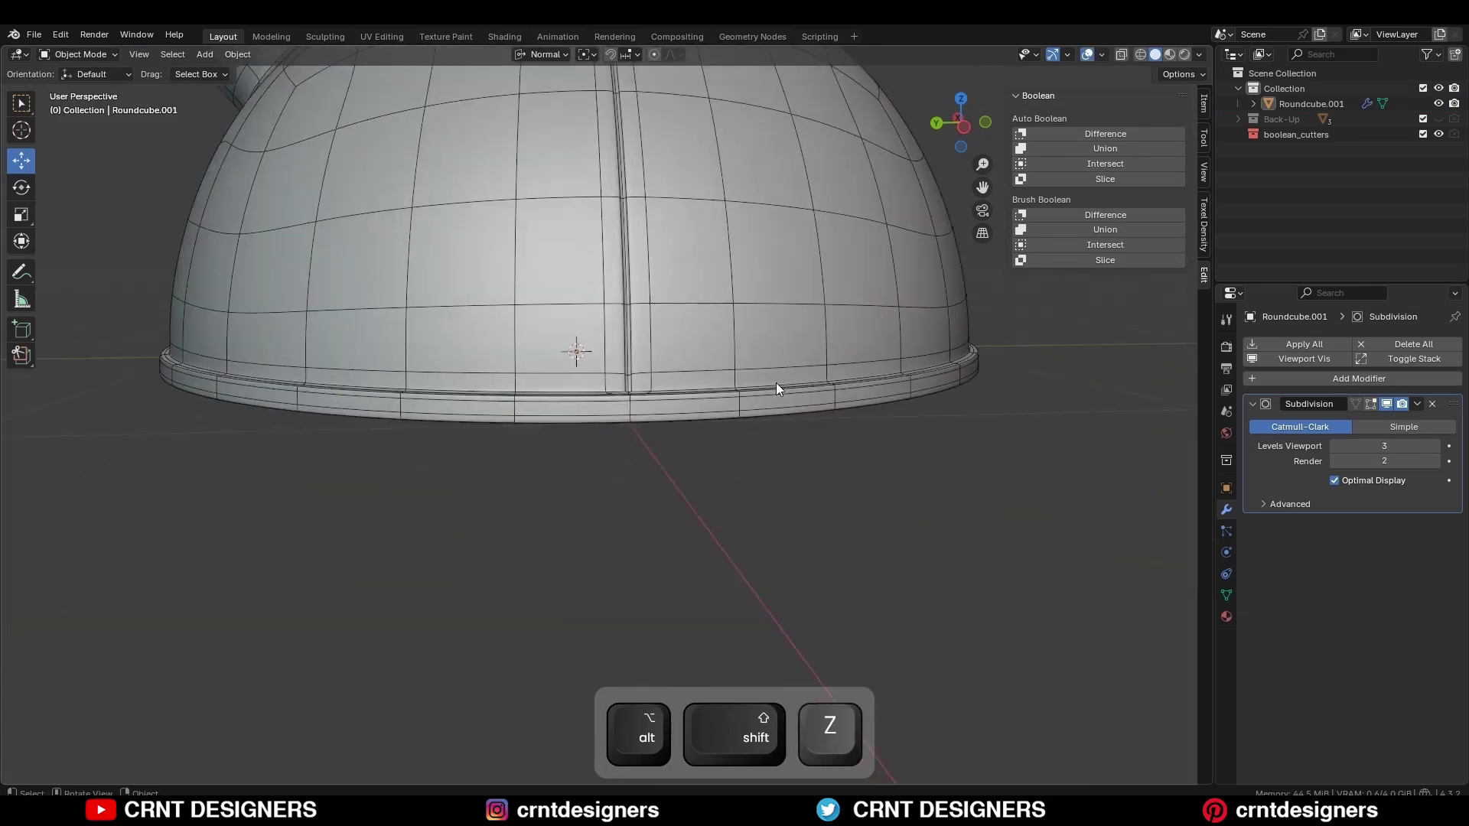
{"action": "key", "text": "Tab"}
{"action": "scroll", "coordinate": [776, 386], "scroll_direction": "up", "scroll_amount": 6}
{"action": "key", "text": "ctrl+r"}
{"action": "middle_click_drag", "start_coordinate": [702, 393], "coordinate": [967, 410]}
{"action": "key", "text": "alt+s"}
{"action": "left_click", "coordinate": [961, 423]}
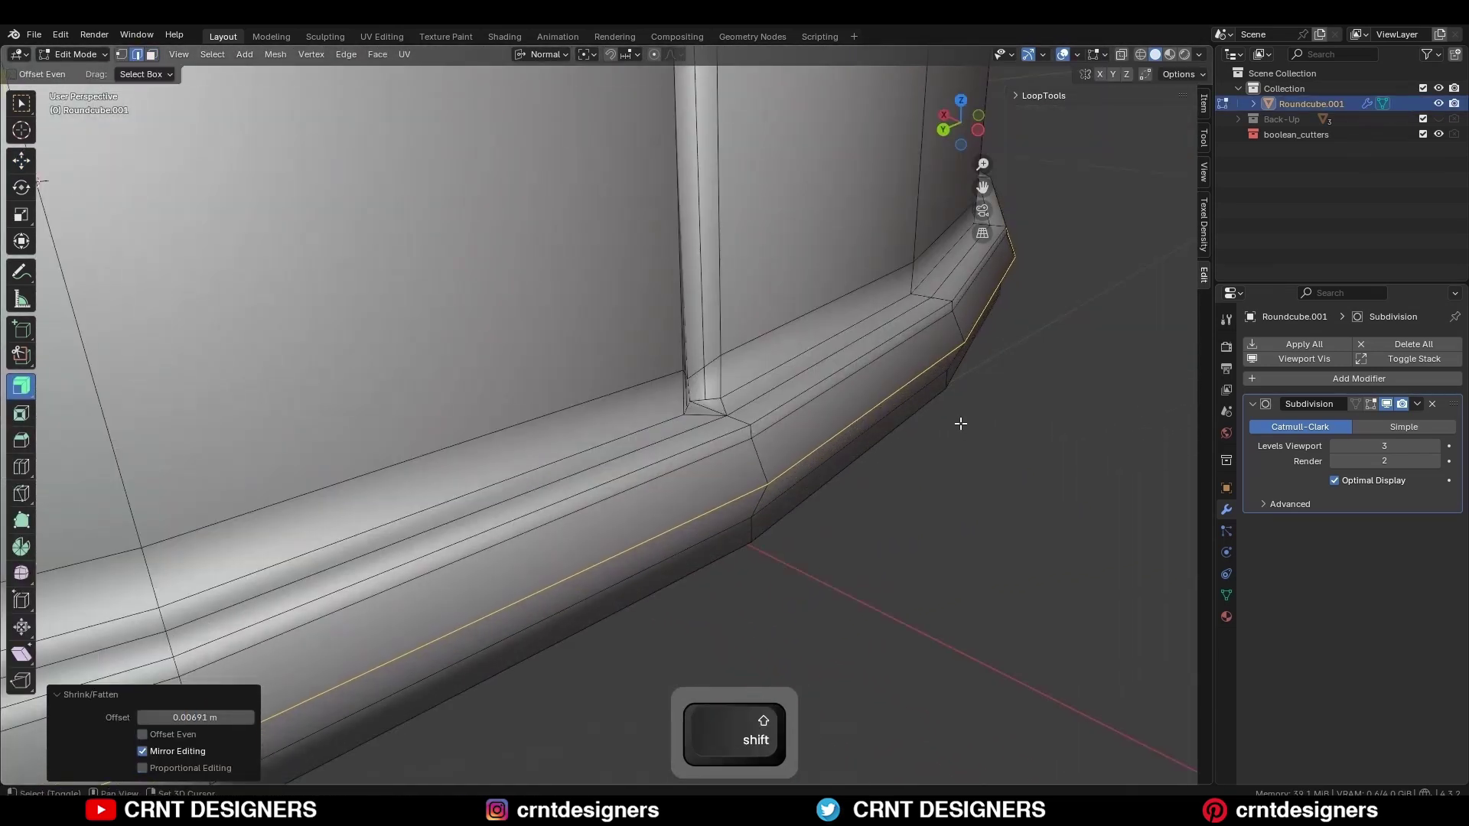
Dissolve the rim's upper and lower outer edge loops and push the middle loop outward by about 0.0121 m
{"action": "left_click", "coordinate": [863, 374], "text": "alt"}
{"action": "left_click", "coordinate": [826, 463], "text": "alt+shift"}
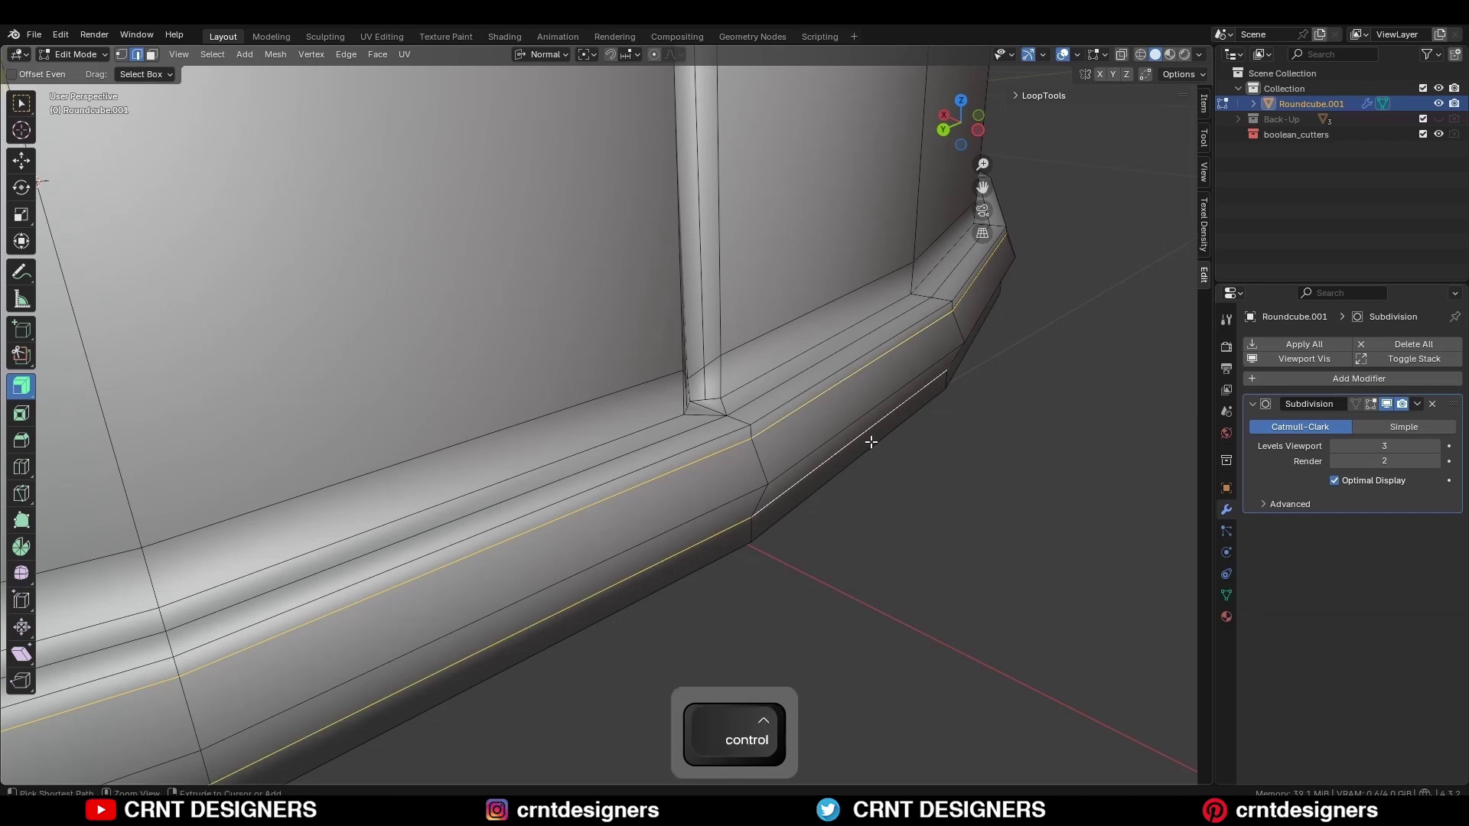
{"action": "key", "text": "ctrl+x"}
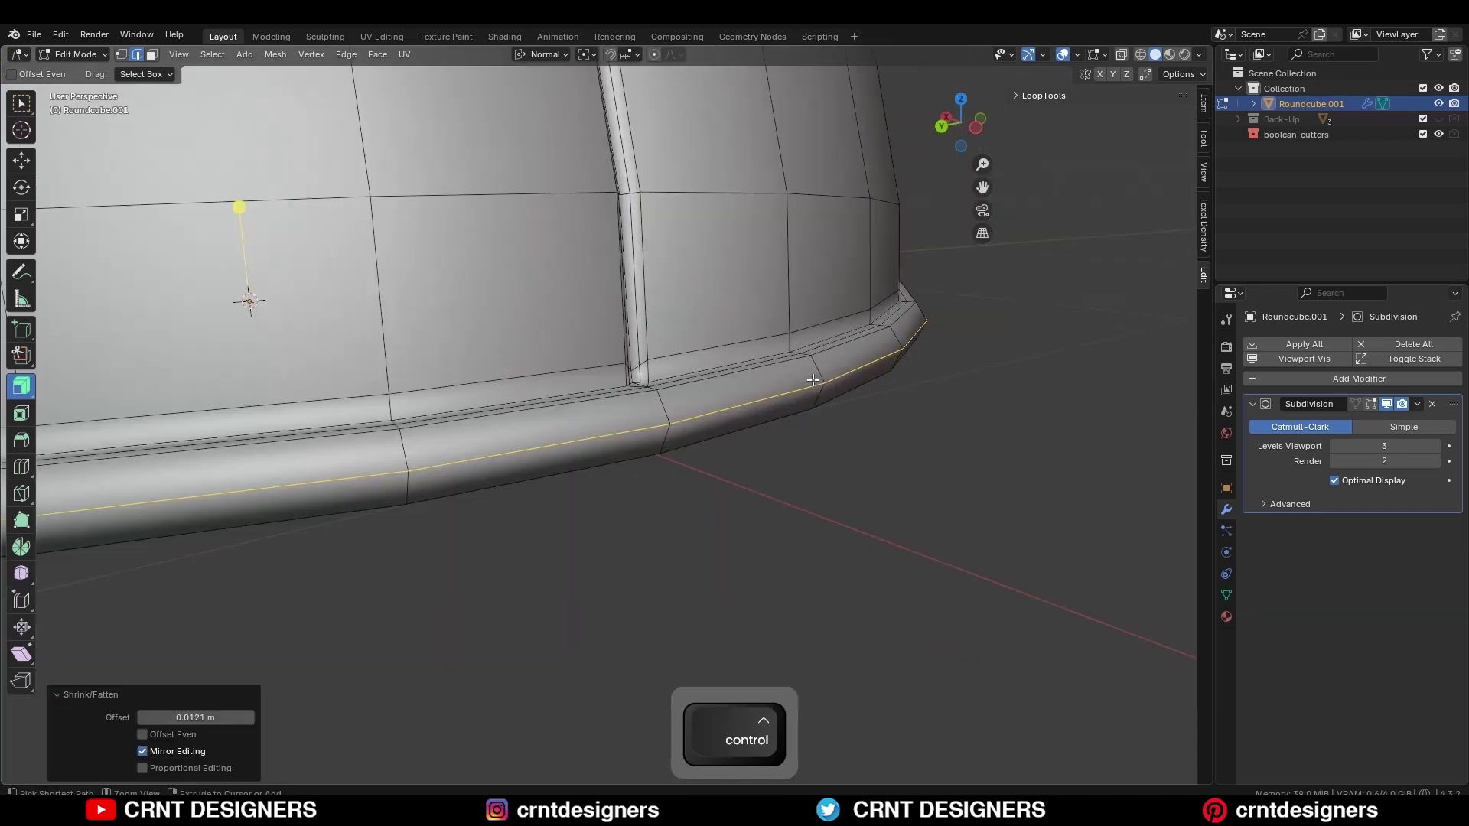
Add centred edge loops above and below the rim's middle loop and push both outward to round the rim's profile
{"action": "key", "text": "ctrl+r"}
{"action": "left_click", "coordinate": [818, 385]}
{"action": "right_click", "coordinate": [818, 385]}
{"action": "right_click", "coordinate": [817, 396]}
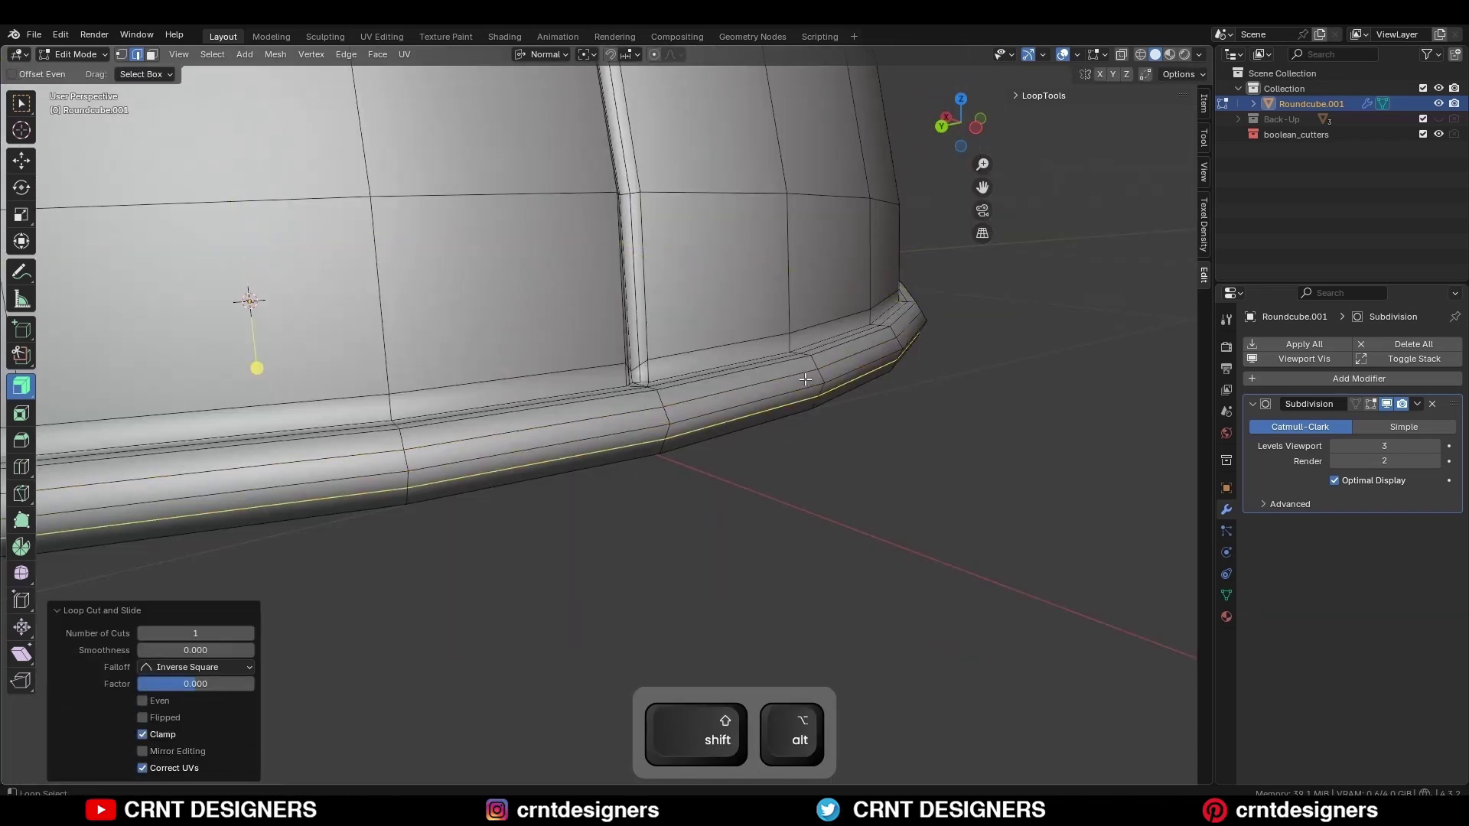
{"action": "left_click", "coordinate": [808, 372], "text": "alt+shift"}
{"action": "right_click", "coordinate": [1024, 322]}
{"action": "left_click", "coordinate": [953, 769]}
{"action": "key", "text": "Tab"}
{"action": "scroll", "coordinate": [954, 577], "scroll_direction": "down", "scroll_amount": 8}
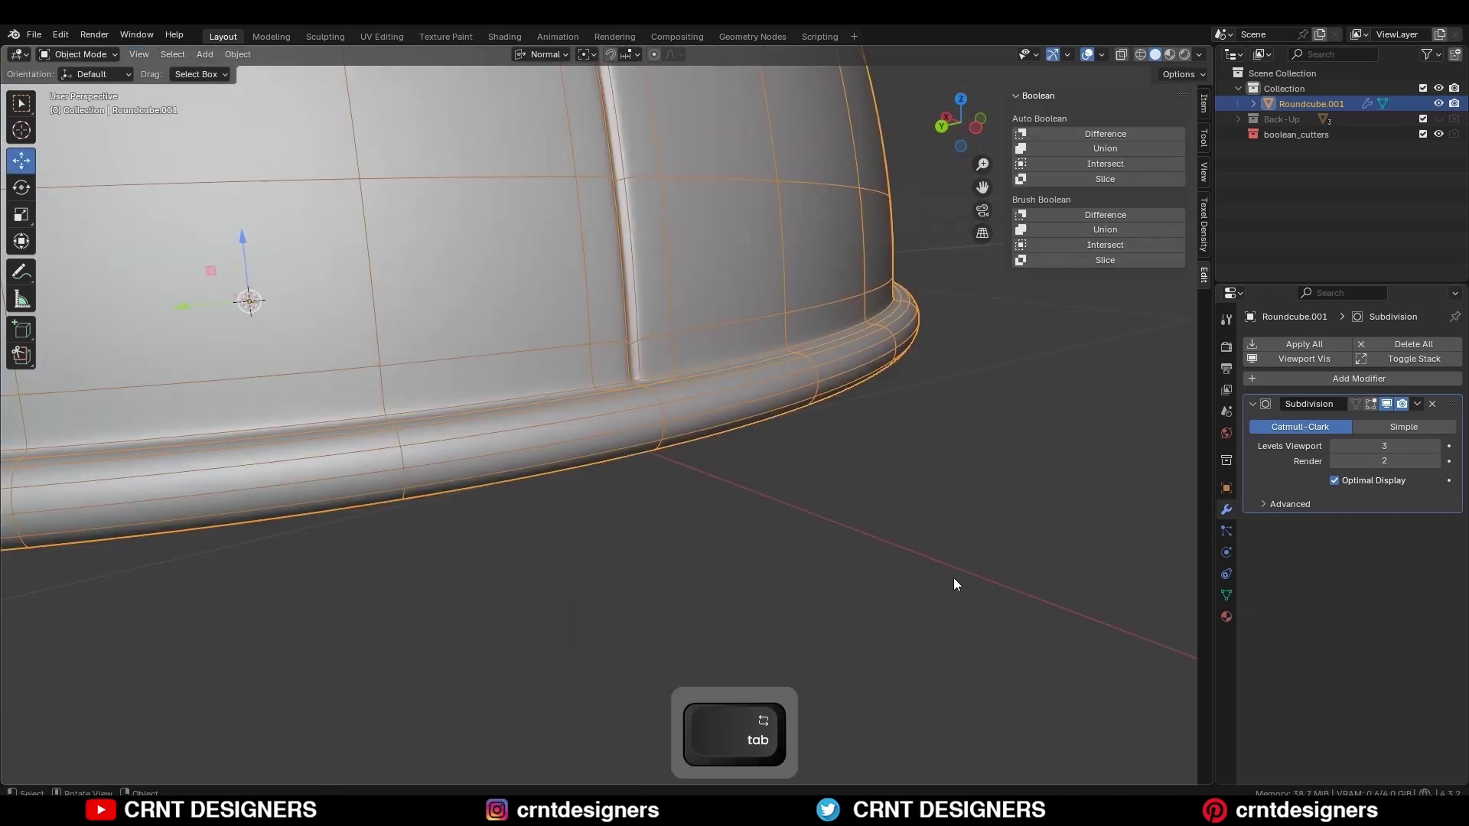
{"action": "key", "text": "alt+shift+z"}
{"action": "middle_click_drag", "start_coordinate": [854, 376], "coordinate": [759, 424]}
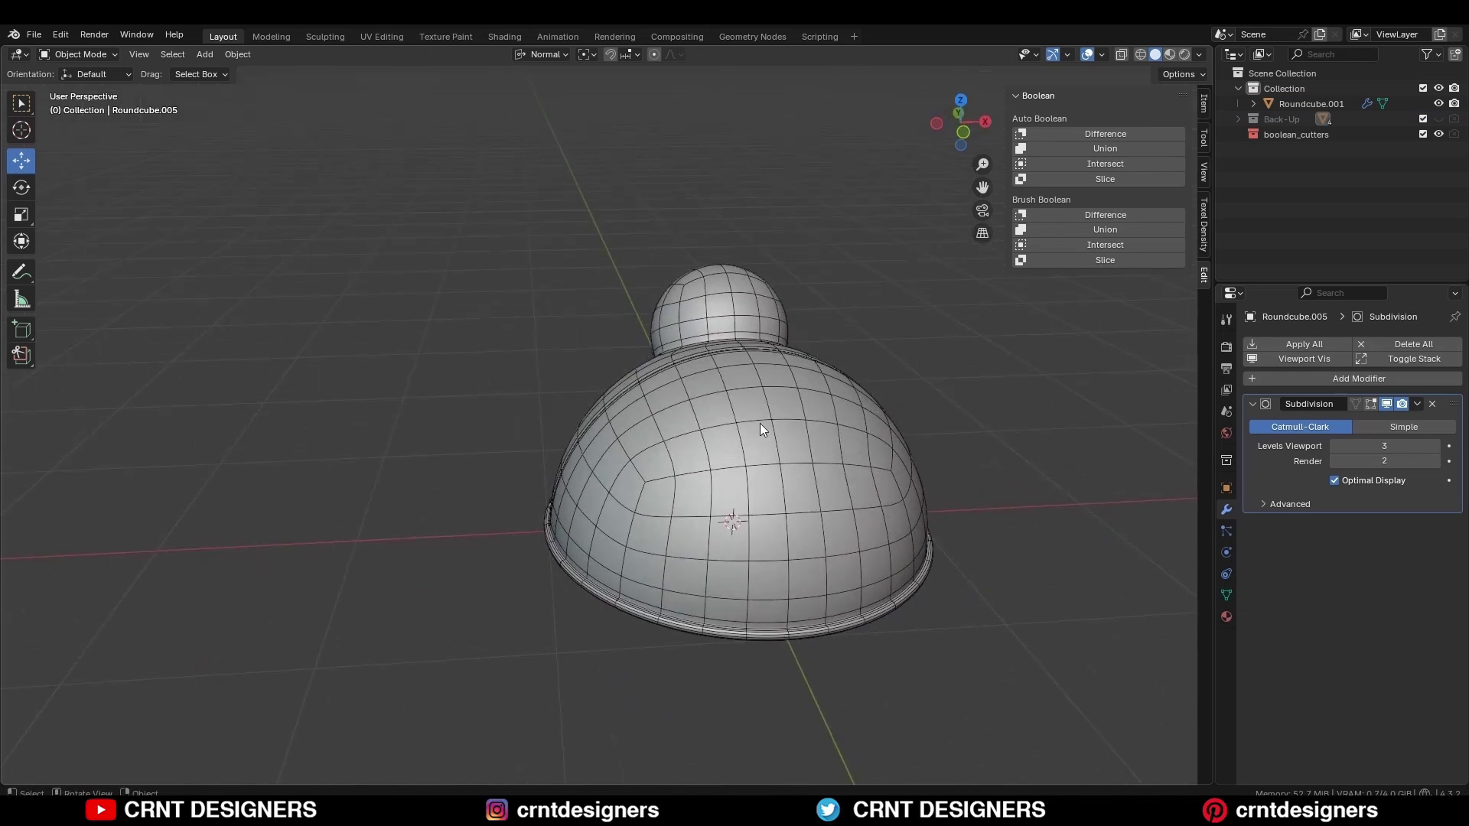
Select a four-by-four block of dome faces beside the groove, opposite the small sphere, from the top view
{"action": "left_click", "coordinate": [760, 424]}
{"action": "key", "text": "KP_7"}
{"action": "scroll", "coordinate": [787, 466], "scroll_direction": "up", "scroll_amount": 3}
{"action": "key", "text": "Tab"}
{"action": "middle_click_drag", "start_coordinate": [752, 500], "coordinate": [667, 468], "text": "shift"}
{"action": "key", "text": "3"}
{"action": "scroll", "coordinate": [668, 469], "scroll_direction": "down", "scroll_amount": 1}
{"action": "left_click_drag", "start_coordinate": [578, 417], "coordinate": [644, 485]}
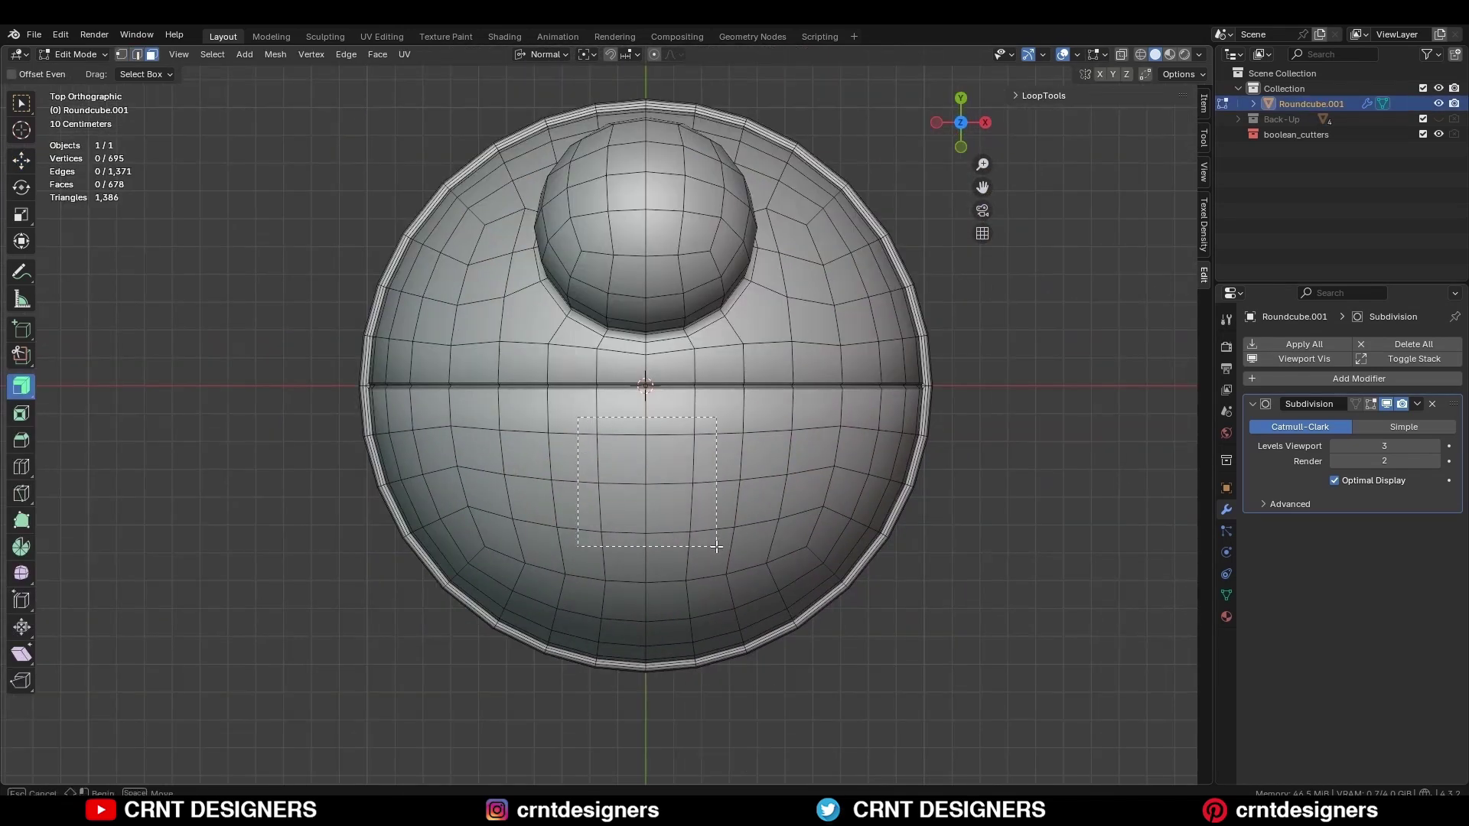
{"action": "left_click_drag", "start_coordinate": [716, 546], "coordinate": [717, 545]}
{"action": "key", "text": "1"}
{"action": "left_click_drag", "start_coordinate": [587, 546], "coordinate": [590, 543], "text": "ctrl"}
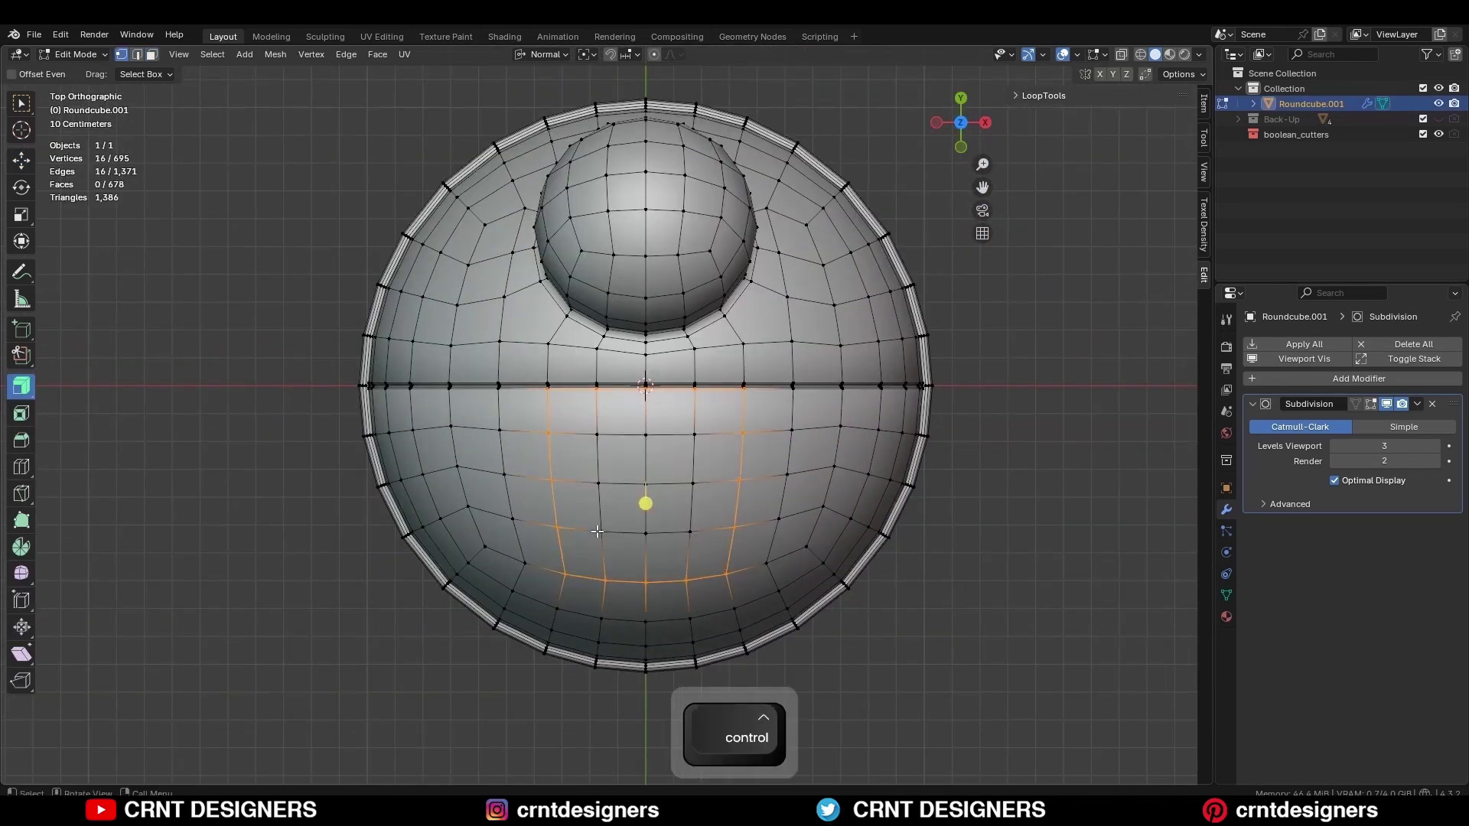
{"action": "key", "text": "ctrl+z"}
Snap the 3D cursor to the selected face block and return to Object Mode
{"action": "key", "text": "shift+s"}
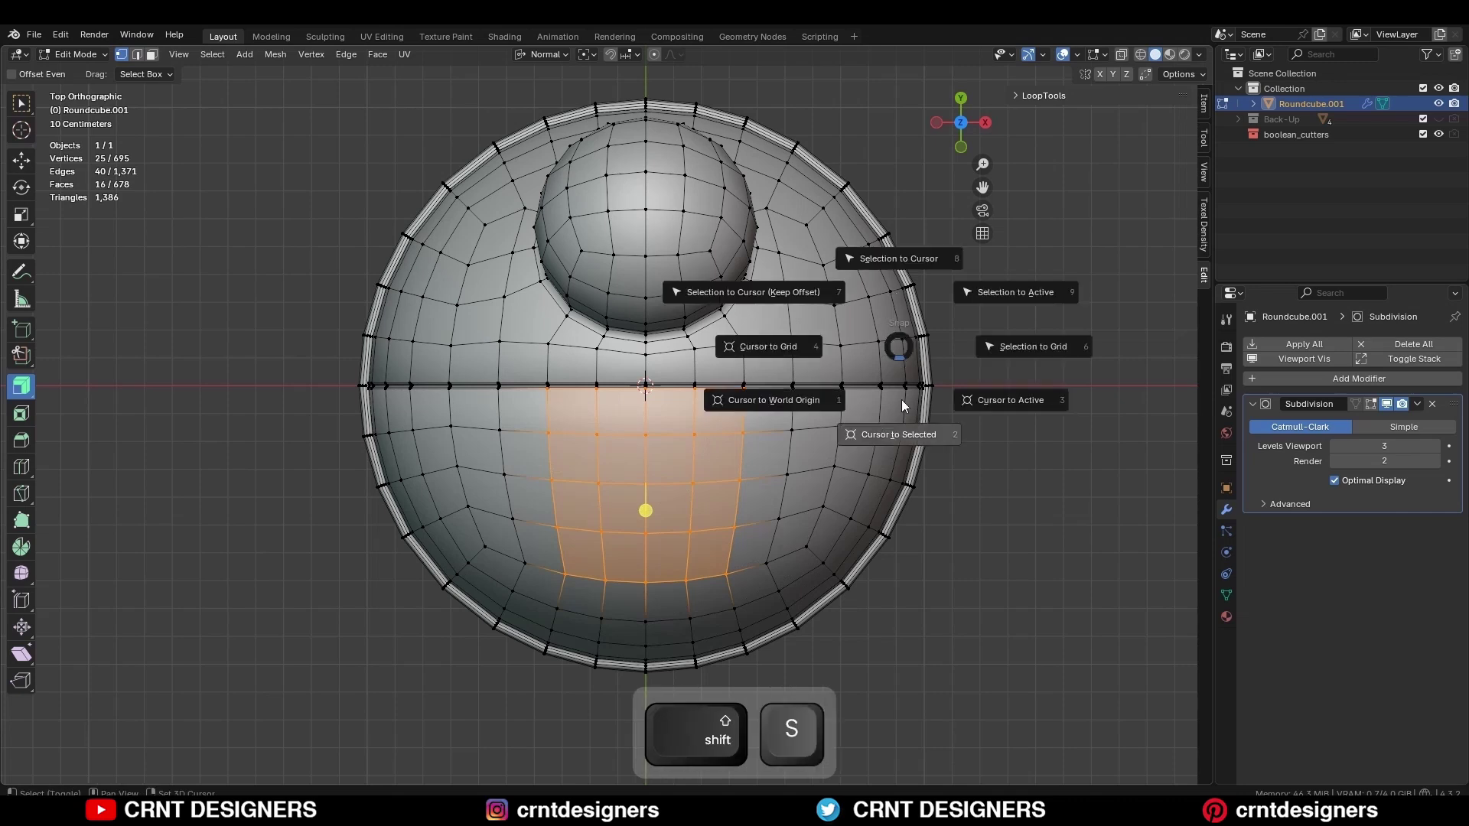
{"action": "left_click", "coordinate": [981, 408]}
{"action": "key", "text": "Tab"}
{"action": "middle_click_drag", "start_coordinate": [1013, 375], "coordinate": [768, 313]}
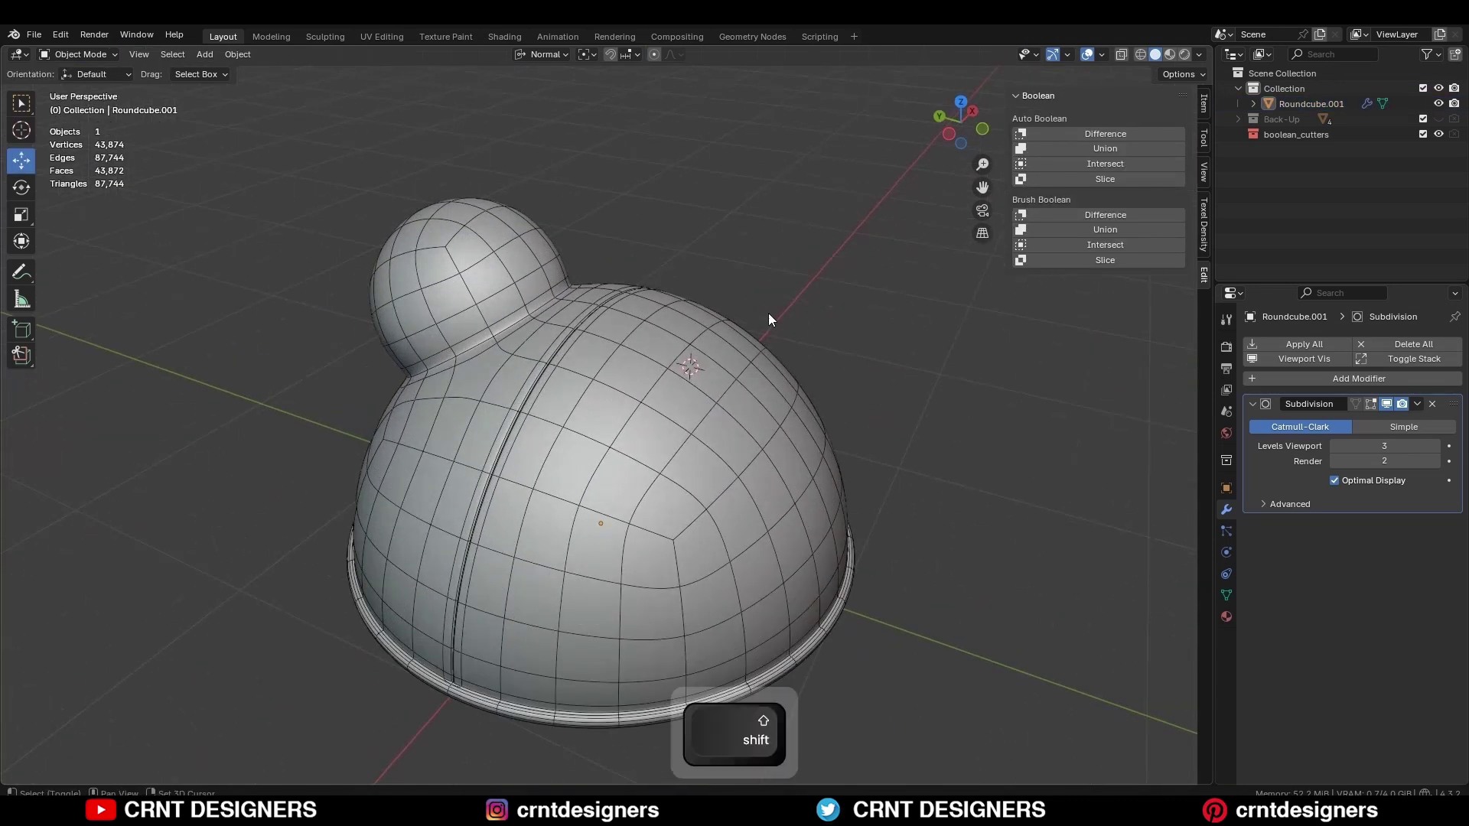
Add a cylinder with 16 vertices at the 3D cursor and scale it to 0.356
{"action": "key", "text": "shift+a"}
{"action": "mouse_move", "coordinate": [762, 307]}
{"action": "left_click", "coordinate": [859, 382]}
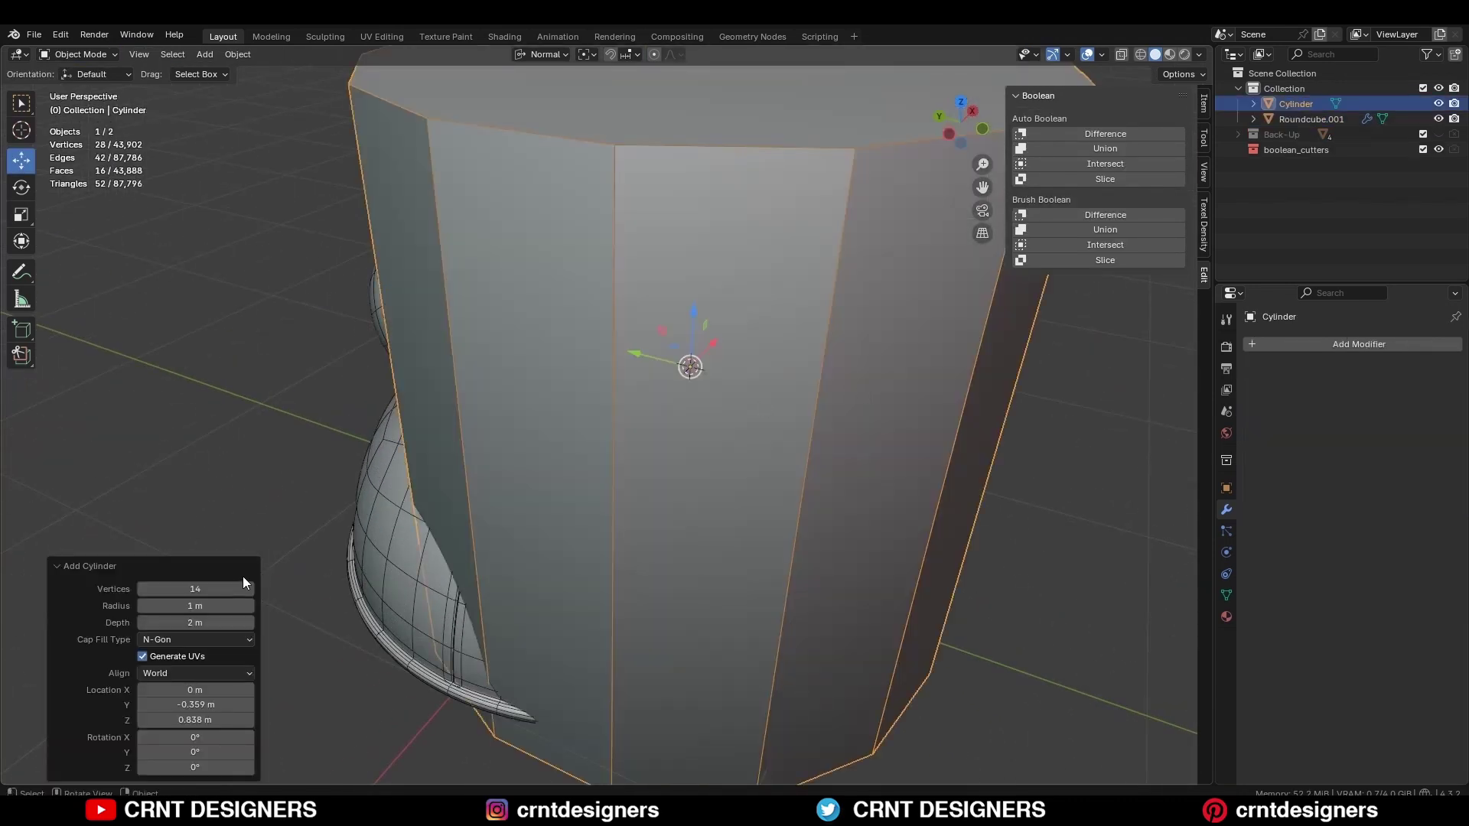
{"action": "type", "text": "16"}
{"action": "left_click", "coordinate": [104, 613]}
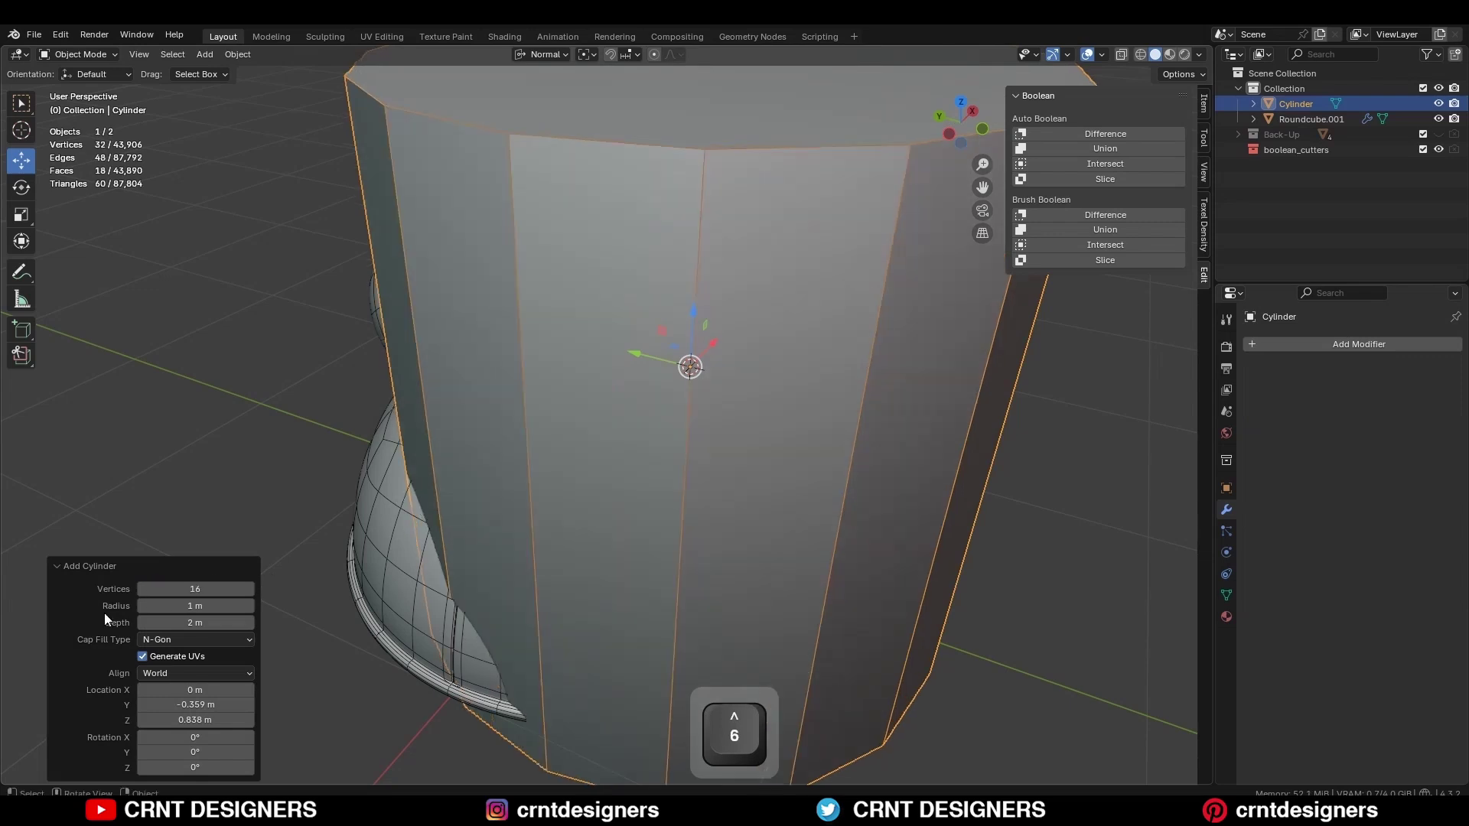
{"action": "left_click", "coordinate": [776, 424]}
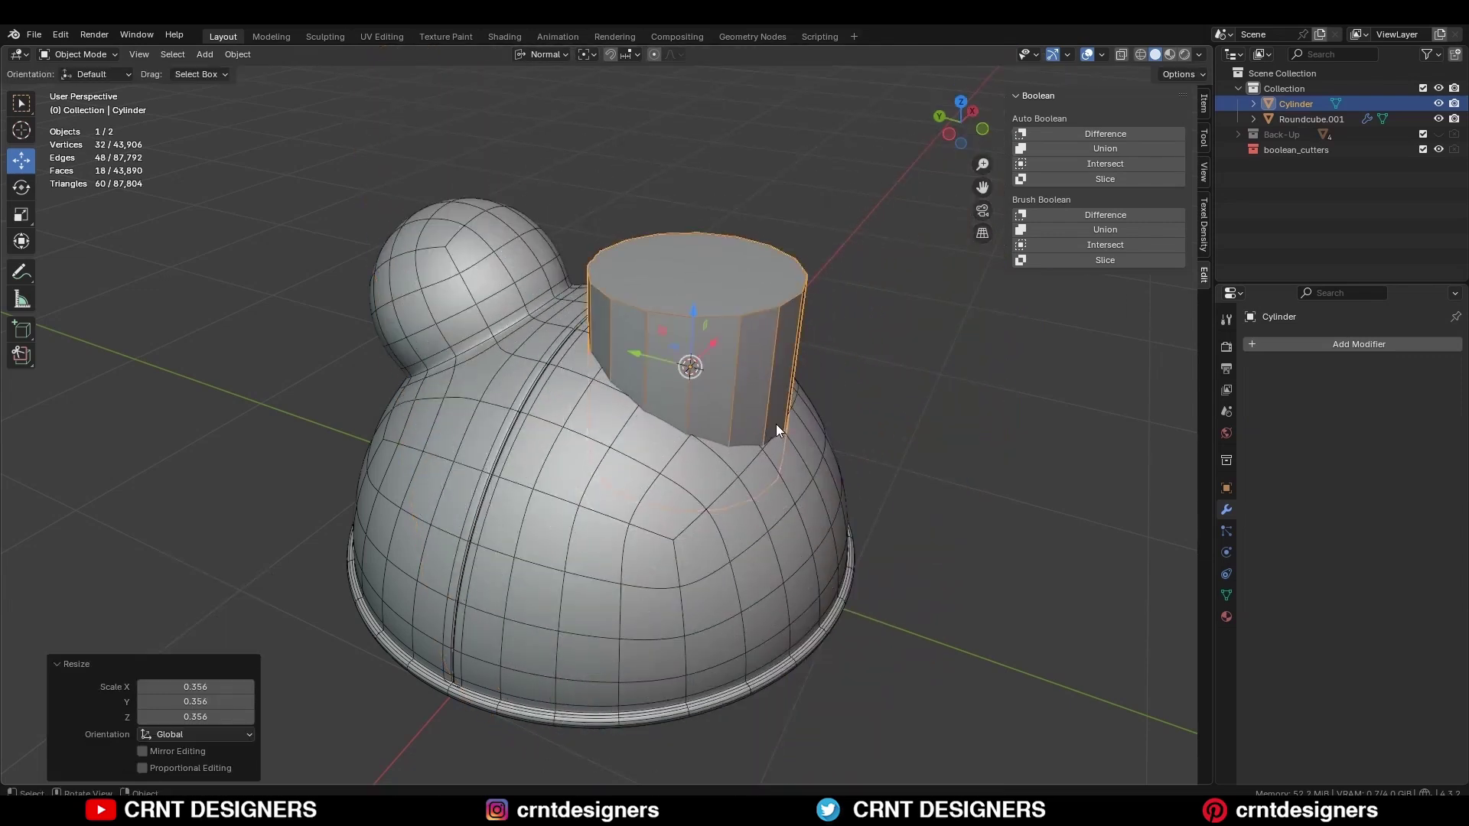
Rotate the cylinder 25° in the left view to follow the dome's slope and scale it to 0.9
{"action": "left_click", "coordinate": [942, 138]}
{"action": "key", "text": "r"}
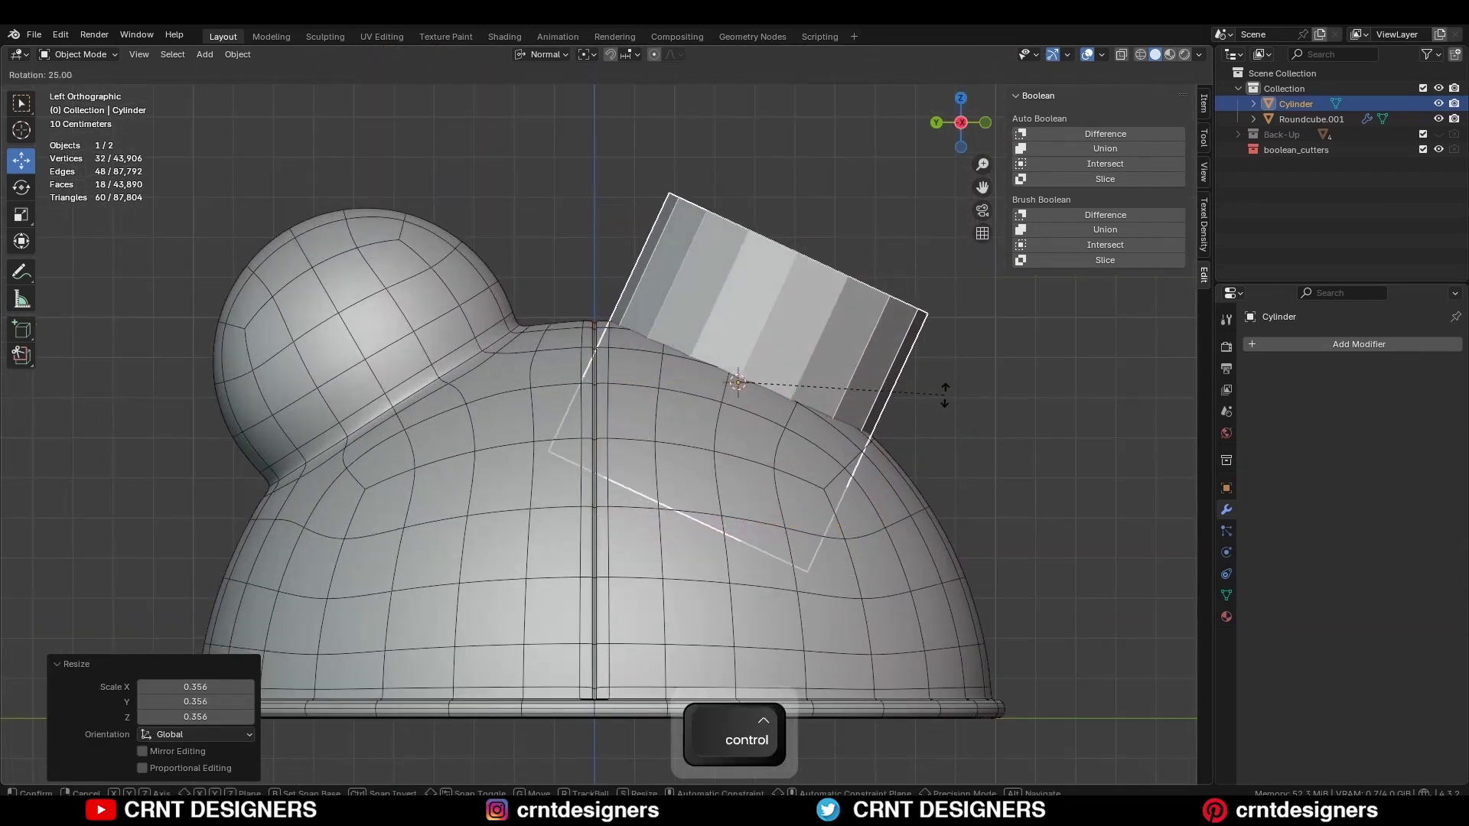
{"action": "left_click", "coordinate": [949, 393]}
{"action": "key", "text": "s"}
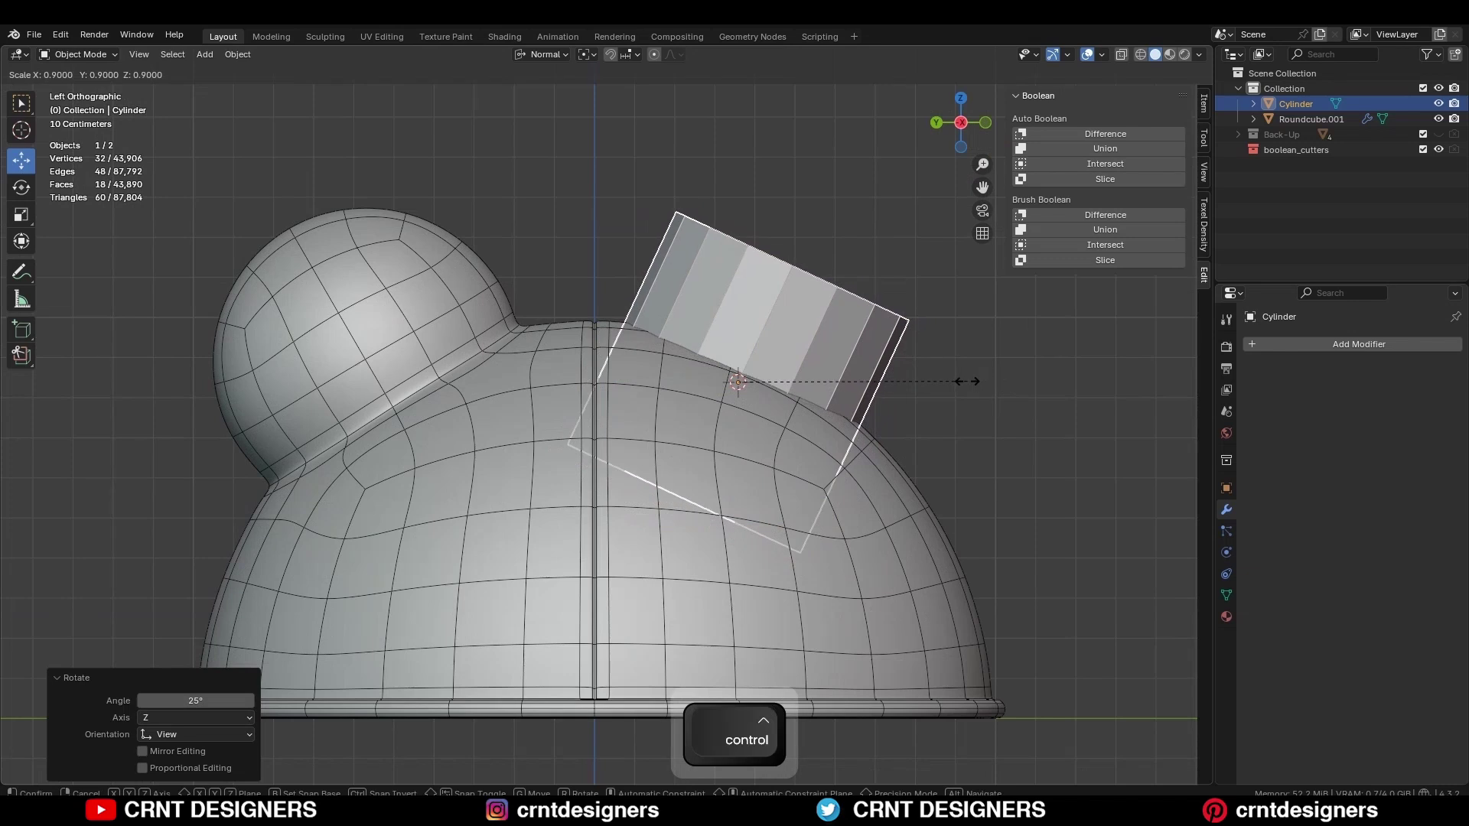
{"action": "left_click", "coordinate": [973, 381]}
{"action": "middle_click_drag", "start_coordinate": [973, 381], "coordinate": [929, 413]}
Join the cylinder to the dome with an applied Boolean union and delete the leftover cutter cylinder
{"action": "left_click", "coordinate": [725, 378]}
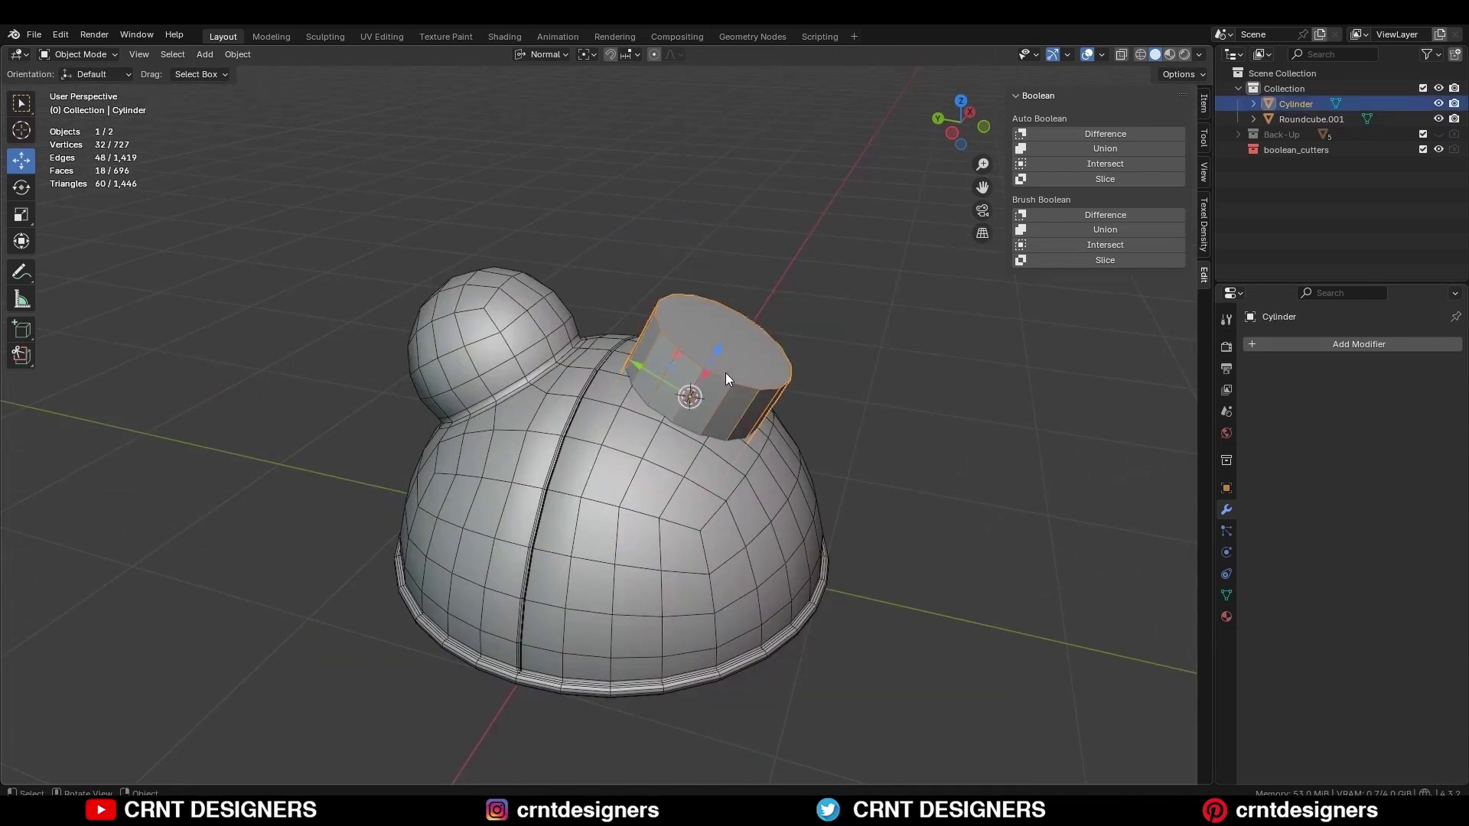
{"action": "left_click", "coordinate": [768, 461], "text": "shift"}
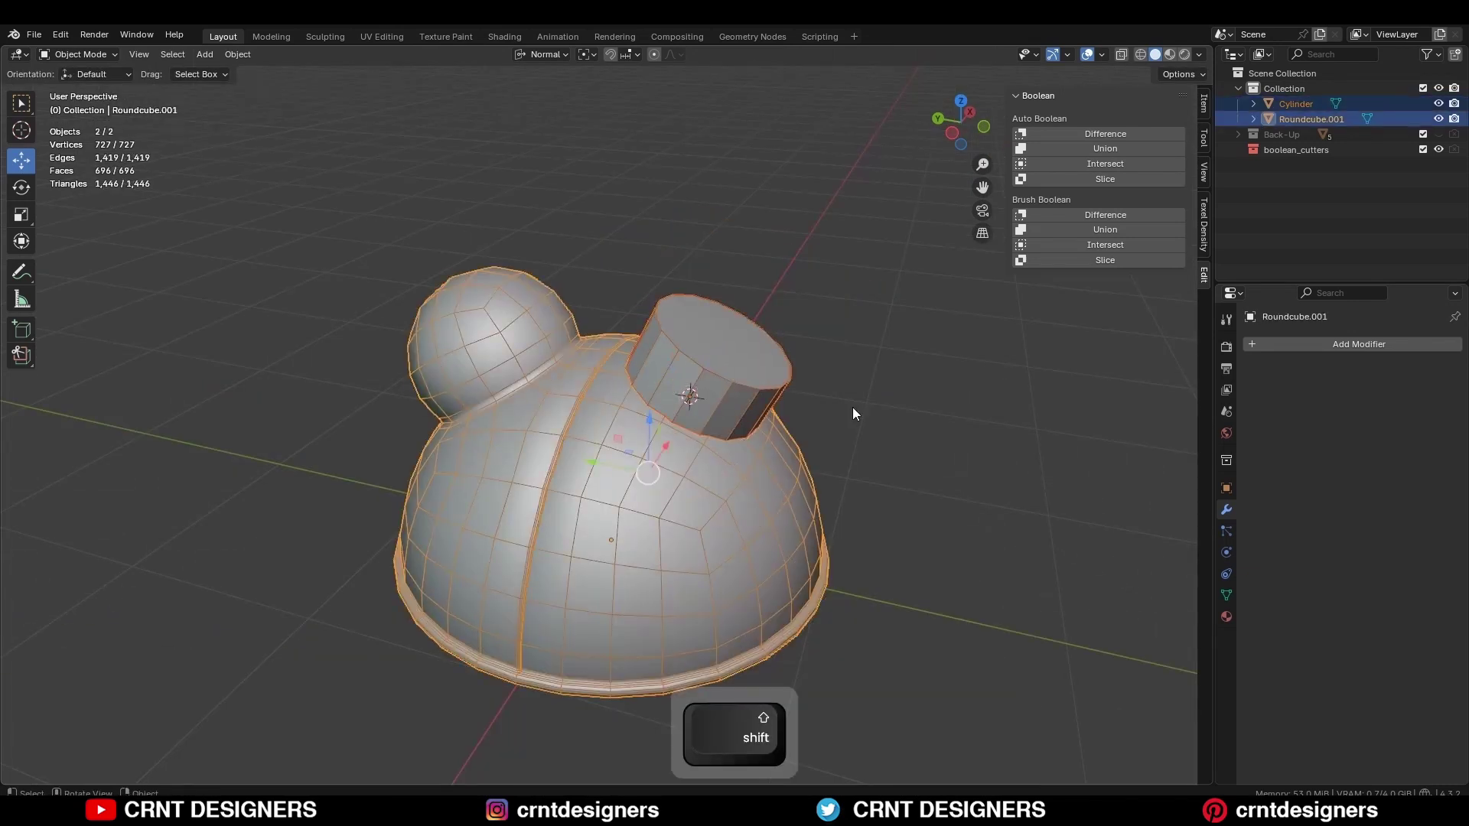
{"action": "left_click", "coordinate": [1091, 229]}
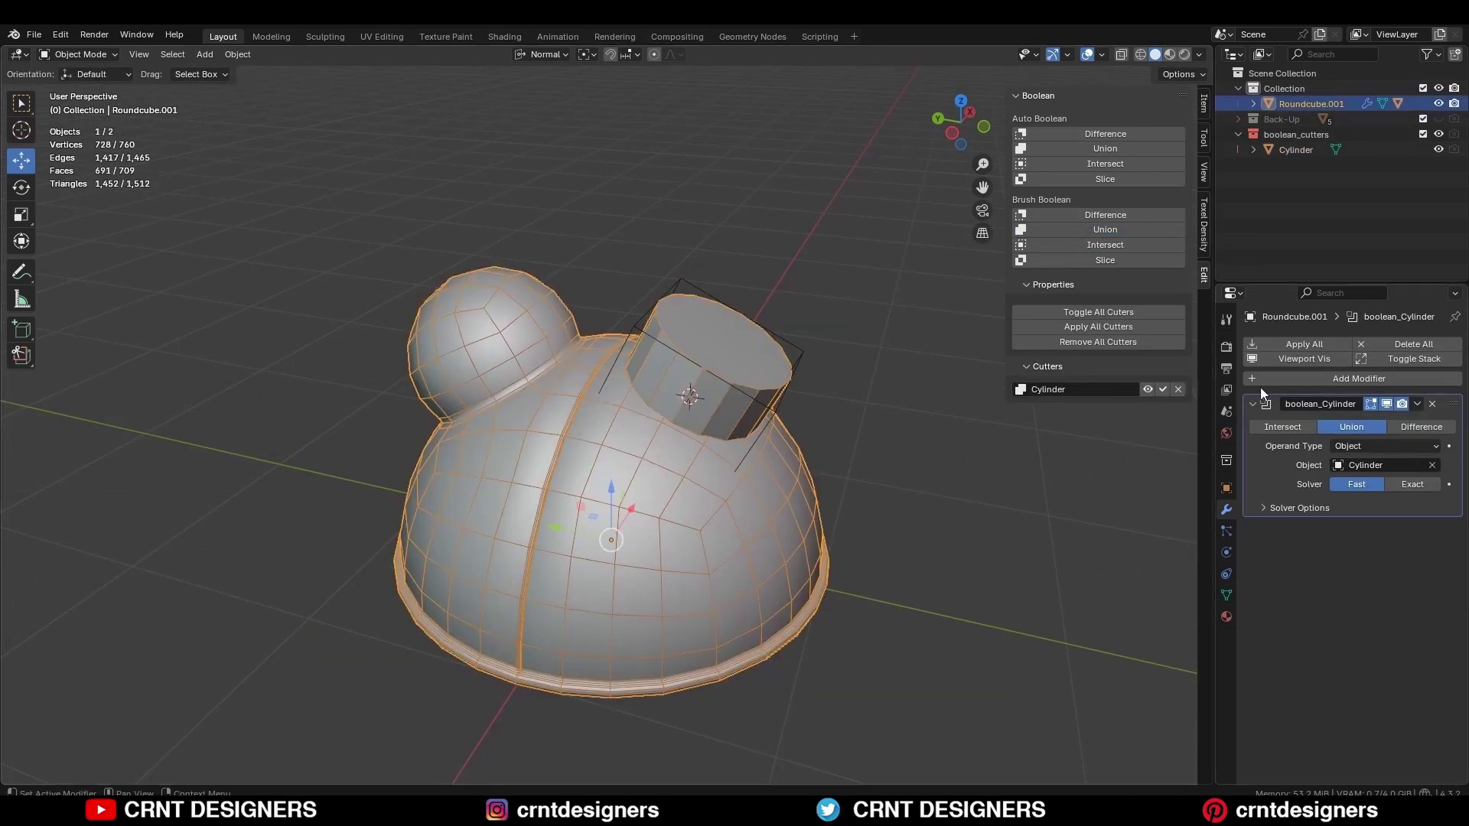
{"action": "left_click", "coordinate": [1417, 404]}
{"action": "left_click", "coordinate": [1412, 421]}
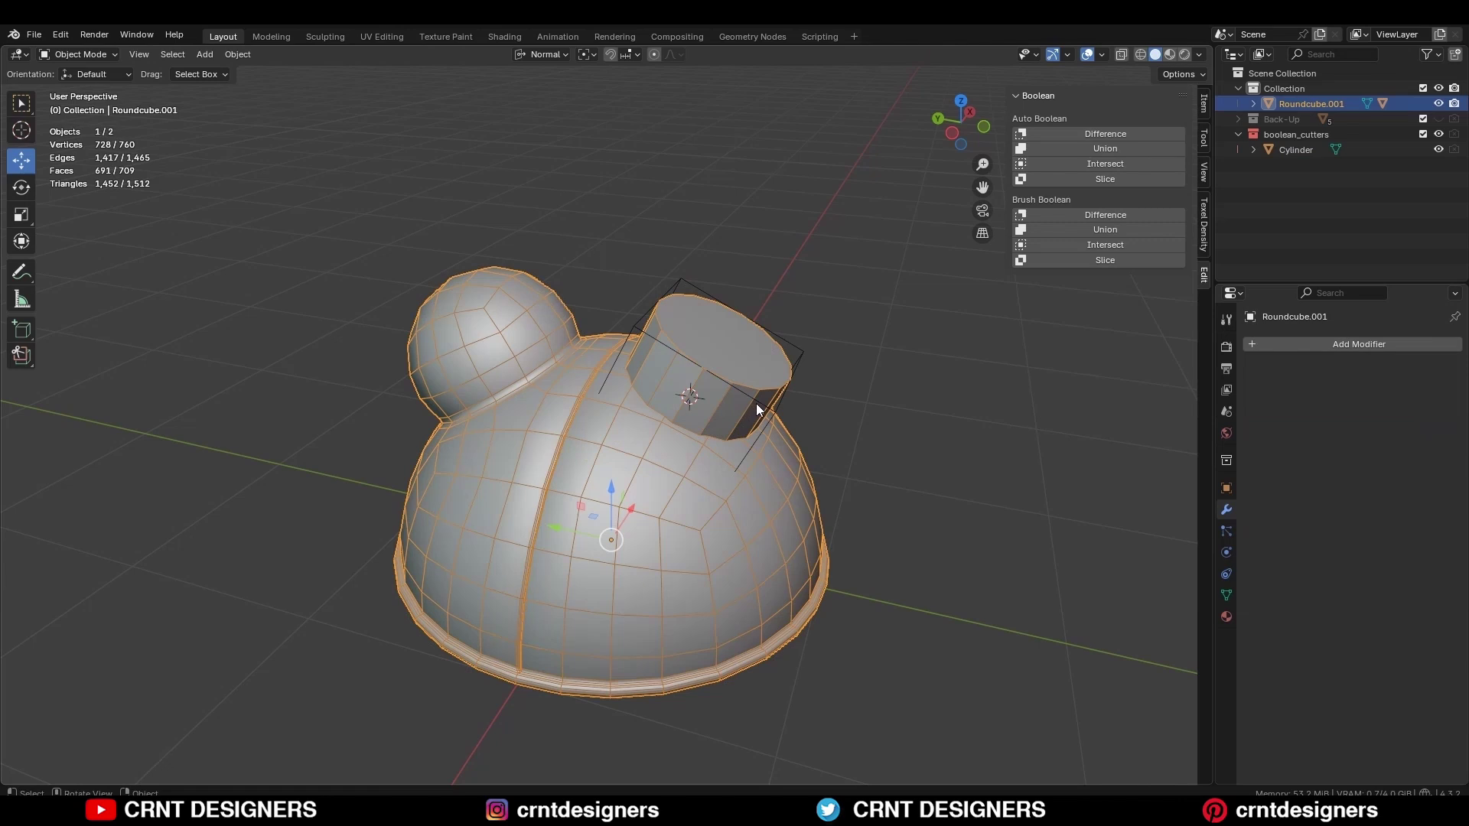
{"action": "key", "text": "x"}
{"action": "left_click", "coordinate": [763, 403]}
Symmetrize the whole dome mesh from -X to +X
{"action": "key", "text": "Tab"}
{"action": "key", "text": "KP_7"}
{"action": "key", "text": "alt+z"}
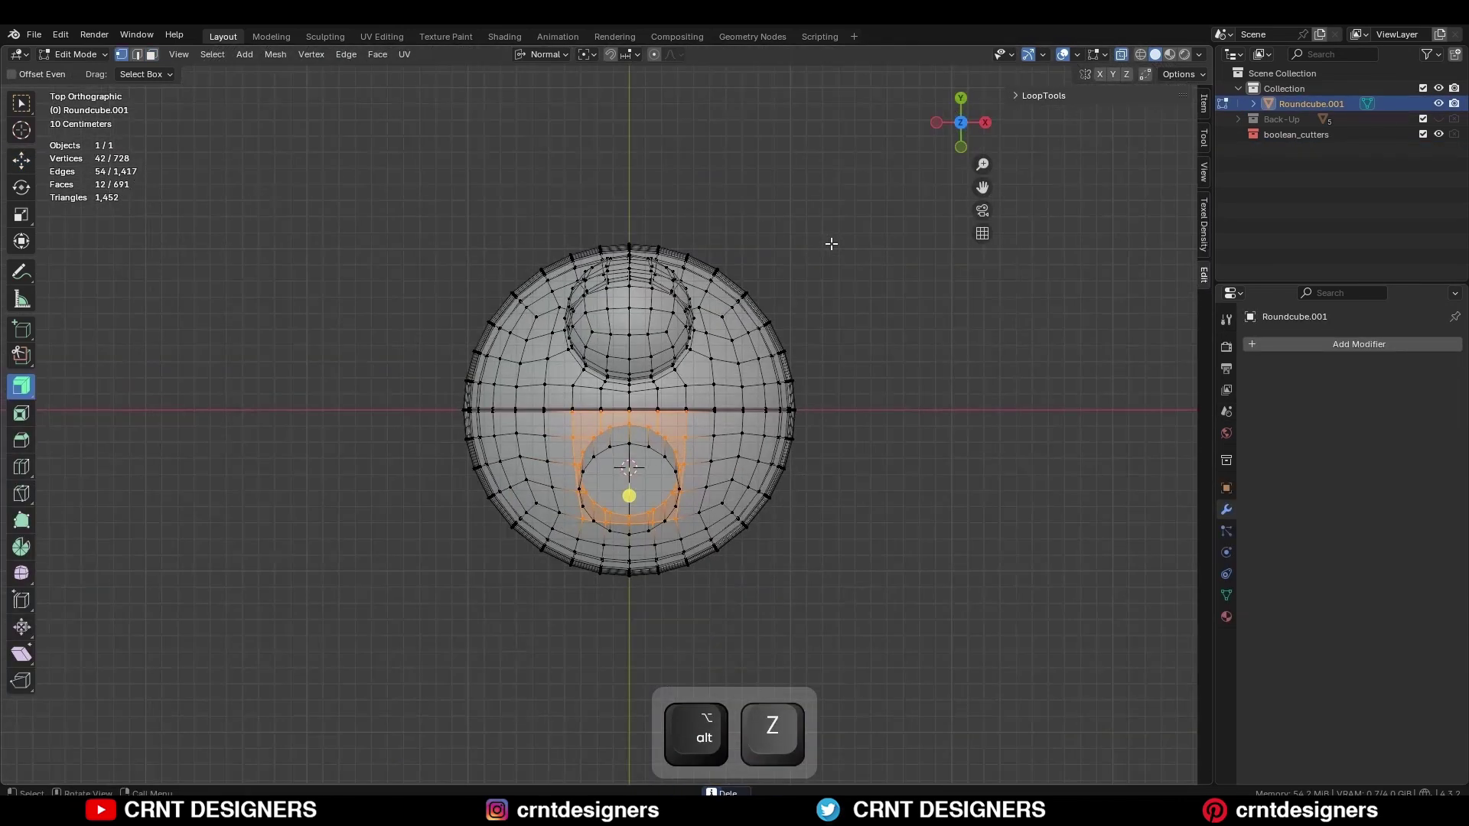
{"action": "key", "text": "a"}
{"action": "left_click", "coordinate": [275, 53]}
{"action": "left_click", "coordinate": [314, 275]}
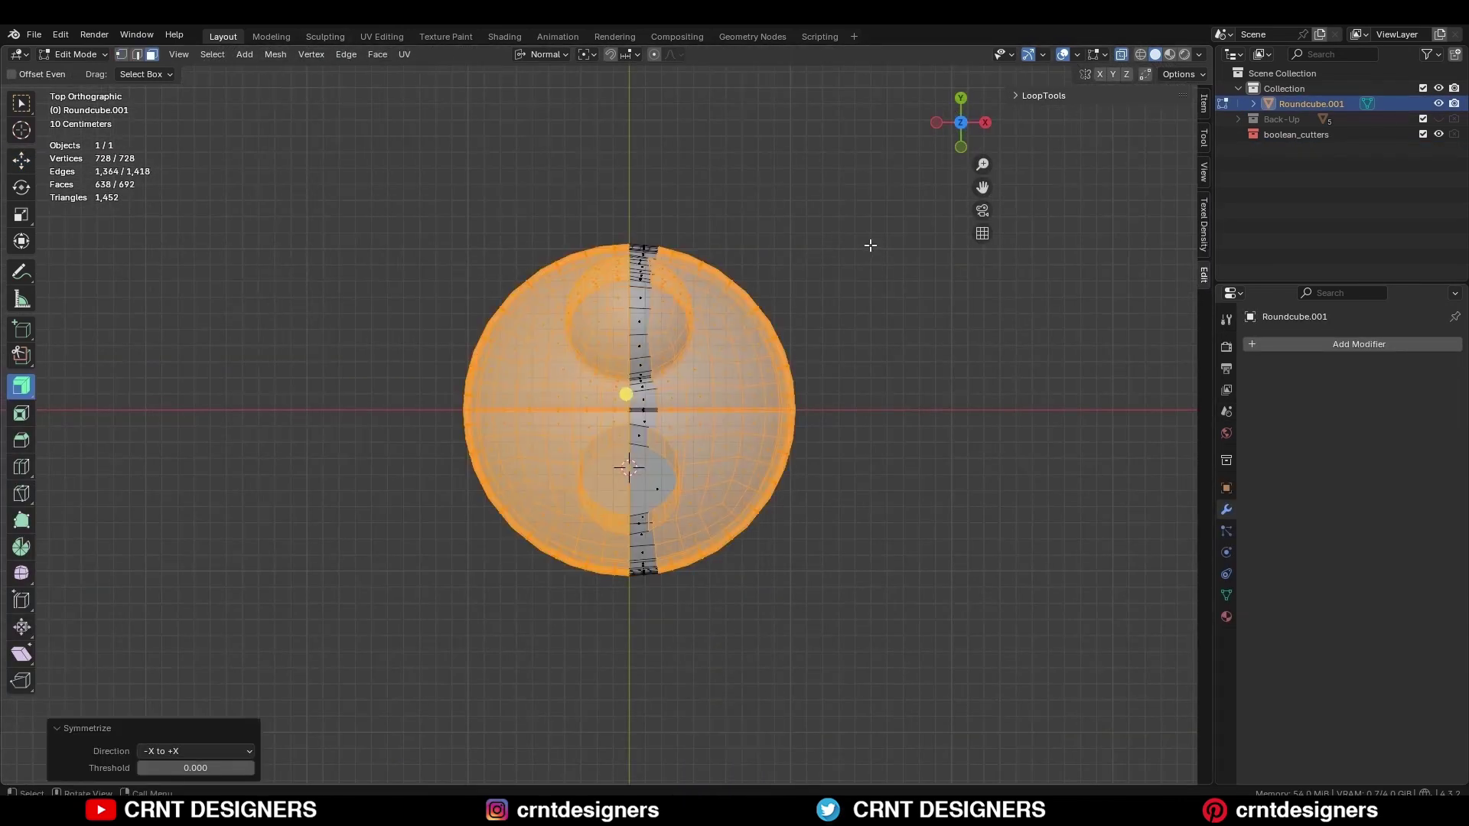
Delete the +X half of the symmetrized dome mesh in the top view
{"action": "left_click_drag", "start_coordinate": [847, 138], "coordinate": [631, 655]}
{"action": "key", "text": "x"}
{"action": "left_click", "coordinate": [631, 655]}
{"action": "scroll", "coordinate": [833, 426], "scroll_direction": "up", "scroll_amount": 4}
{"action": "key", "text": "alt+z"}
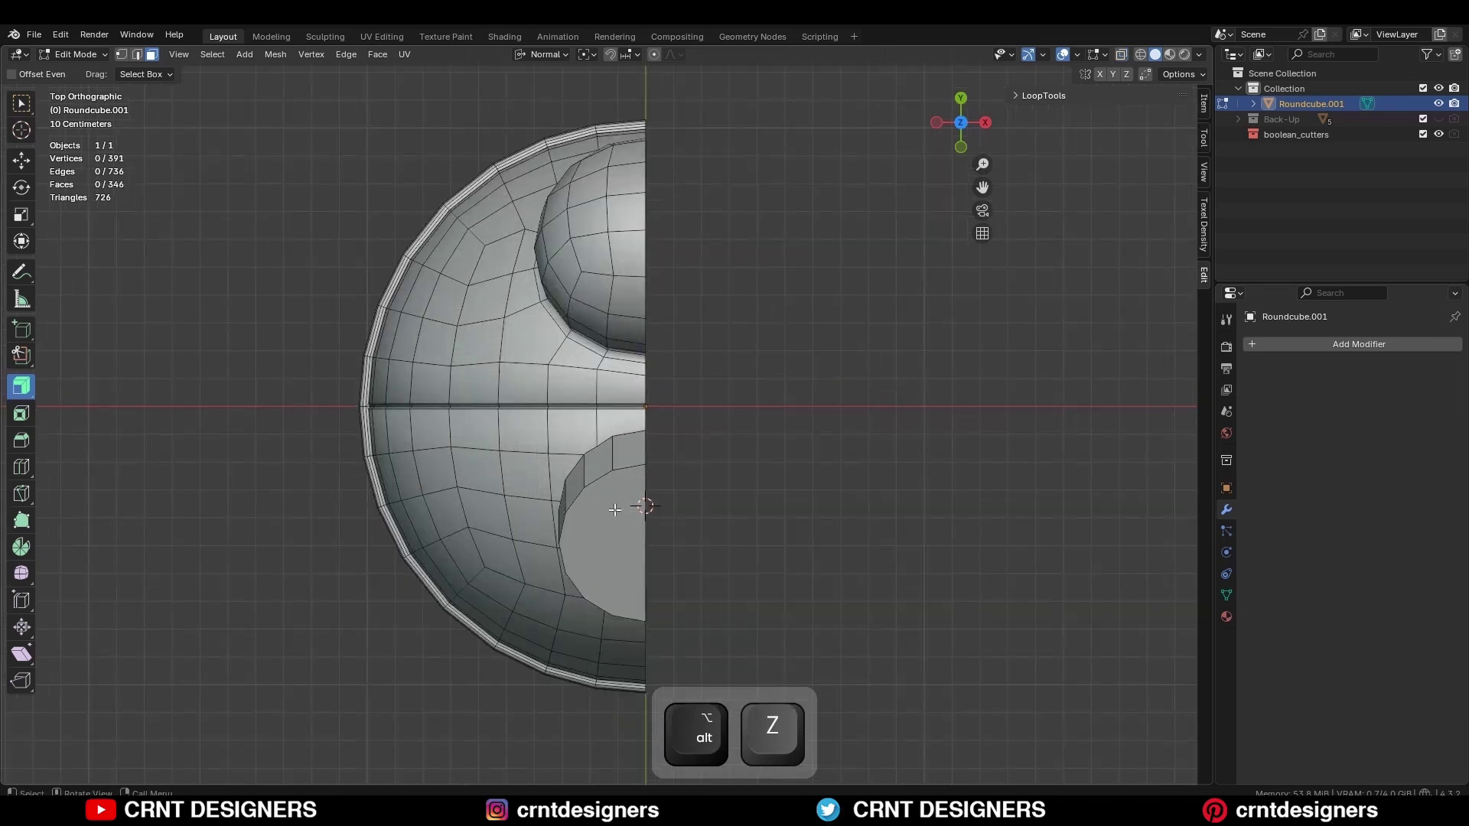
Merge the stray vertex at the tilted cylinder's base into the adjacent base corner and connect it to the nearby dome vertex
{"action": "middle_click_drag", "start_coordinate": [834, 427], "coordinate": [781, 437]}
{"action": "scroll", "coordinate": [782, 438], "scroll_direction": "up", "scroll_amount": 2}
{"action": "key", "text": "1"}
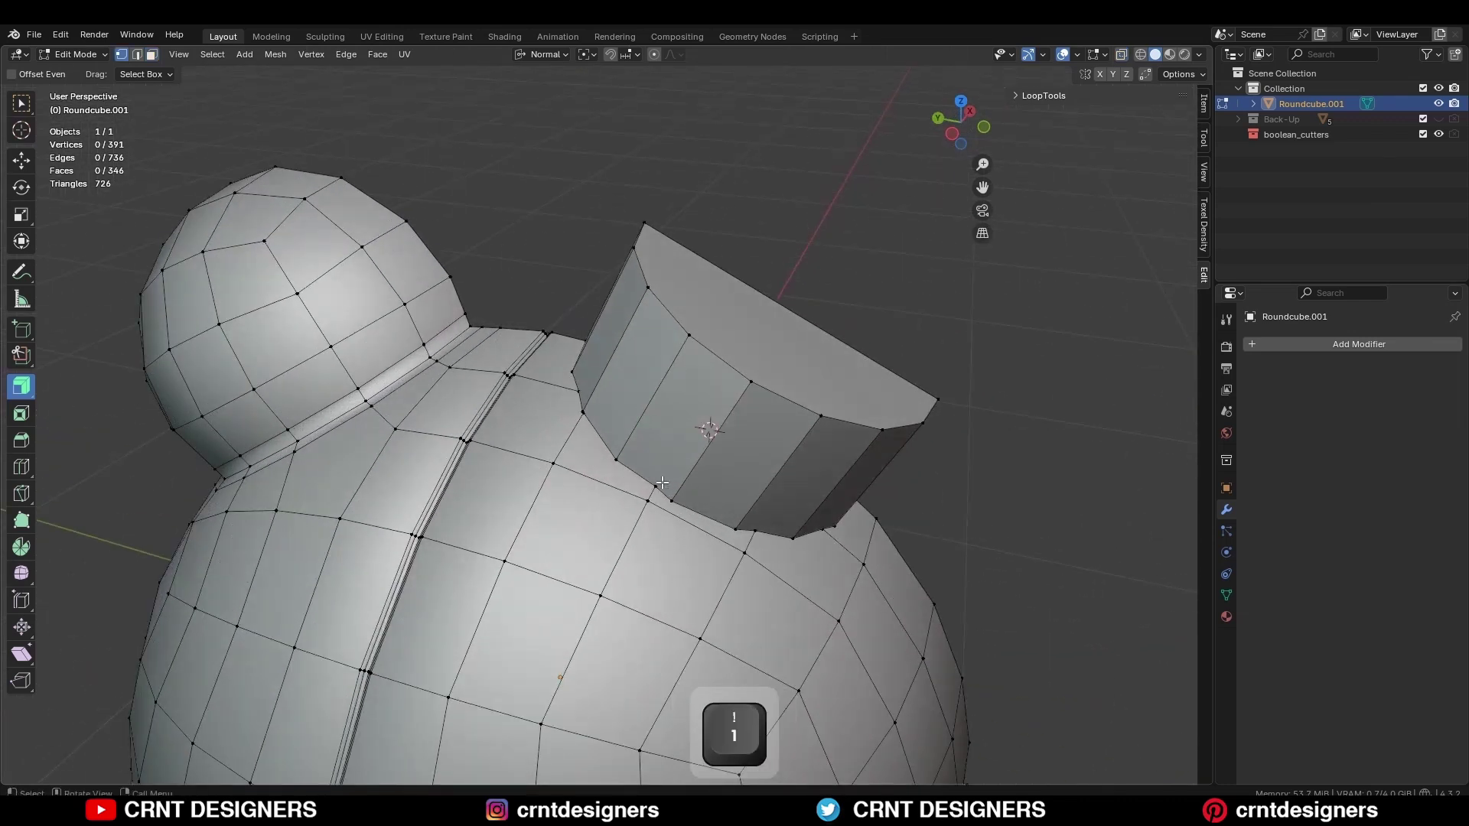
{"action": "key", "text": "m"}
{"action": "left_click", "coordinate": [688, 480]}
{"action": "middle_click_drag", "start_coordinate": [689, 479], "coordinate": [737, 502]}
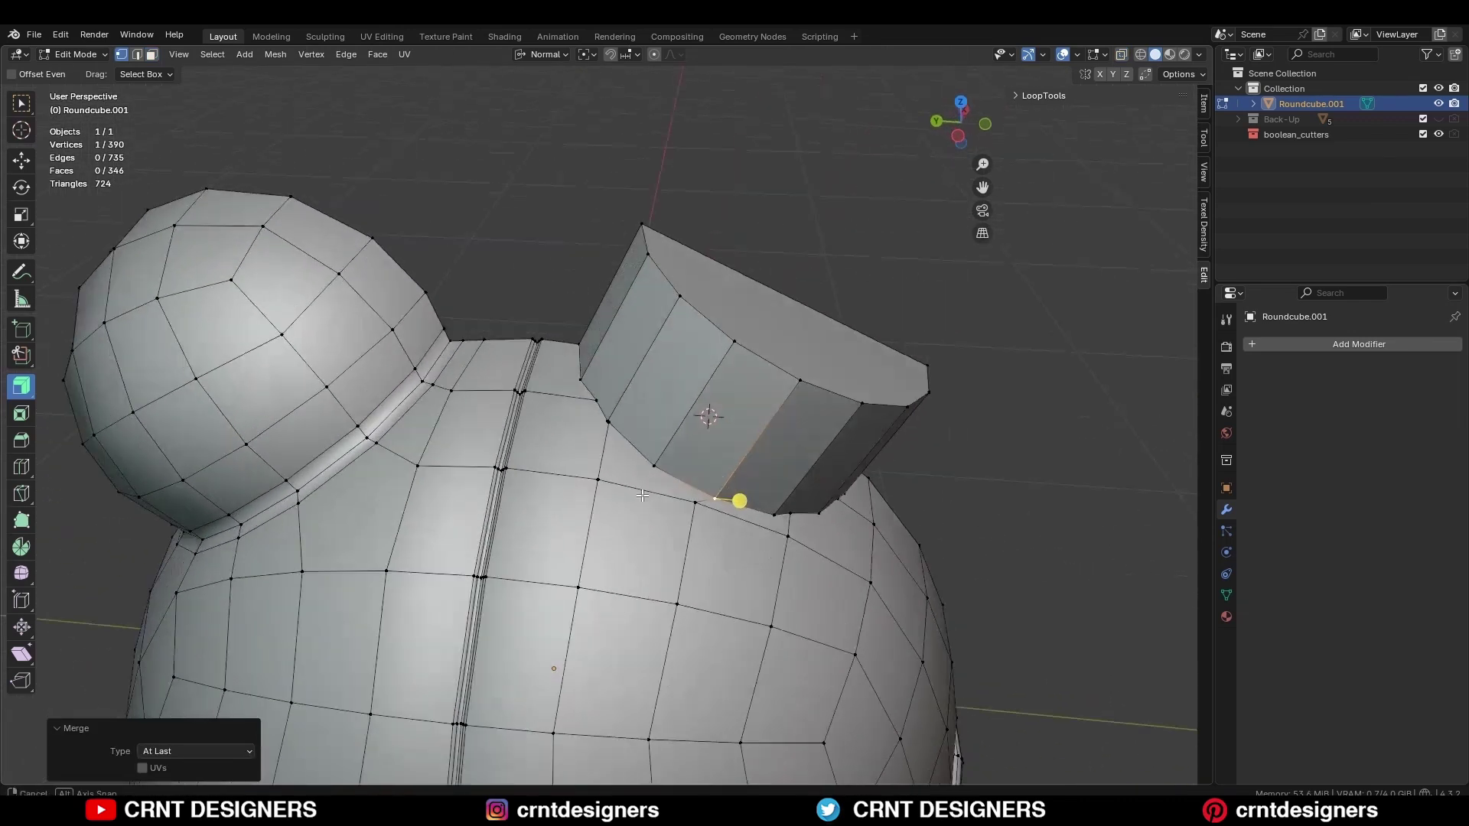
{"action": "scroll", "coordinate": [737, 501], "scroll_direction": "up", "scroll_amount": 2}
{"action": "left_click", "coordinate": [654, 501], "text": "shift"}
{"action": "key", "text": "j"}
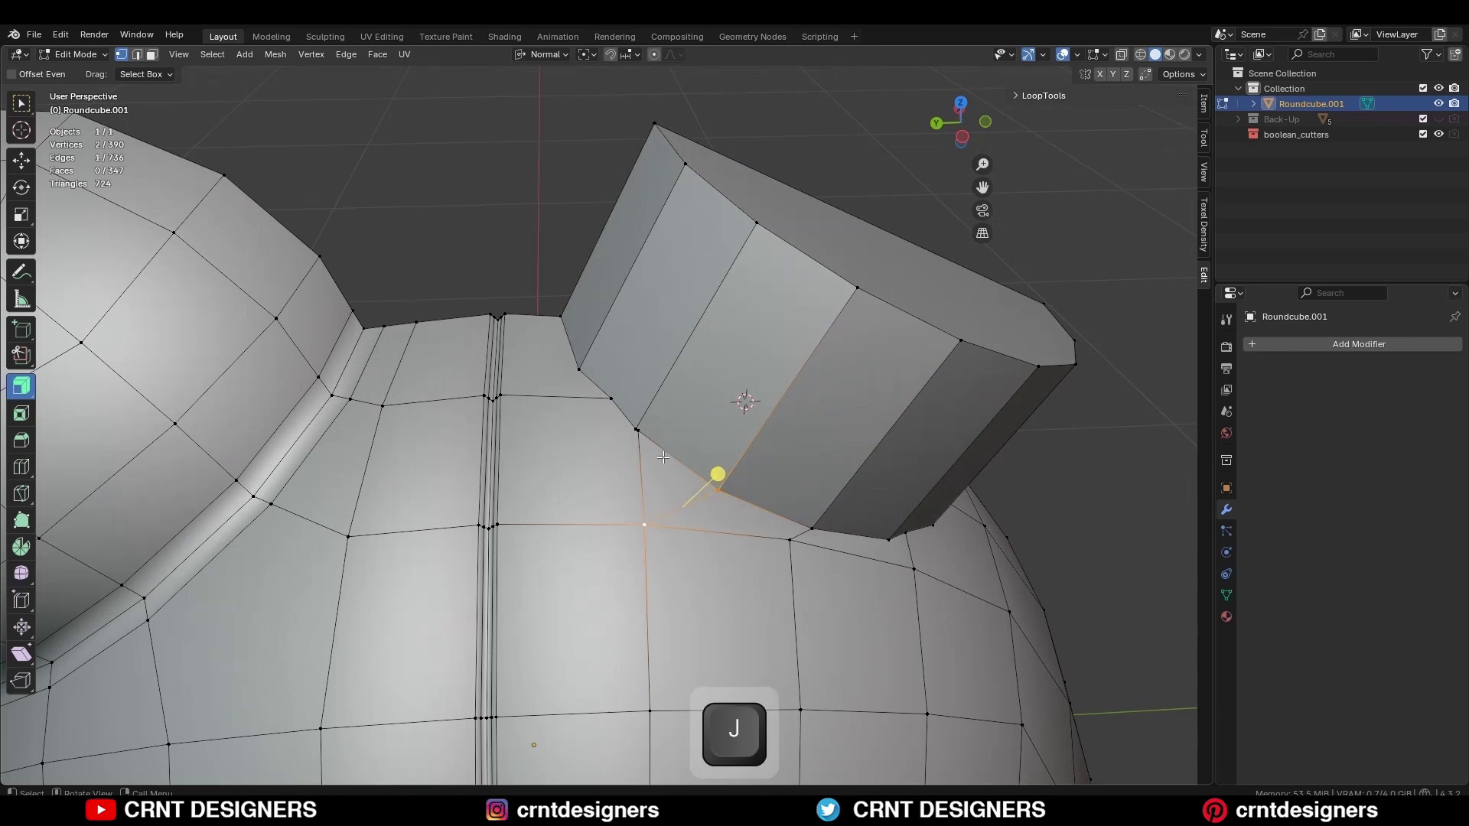
Dissolve the redundant geometry below the cylinder's base and merge the loose vertex on the groove side into its neighbouring base corner
{"action": "middle_click_drag", "start_coordinate": [654, 482], "coordinate": [700, 511]}
{"action": "scroll", "coordinate": [686, 488], "scroll_direction": "up", "scroll_amount": 1}
{"action": "left_click", "coordinate": [700, 486]}
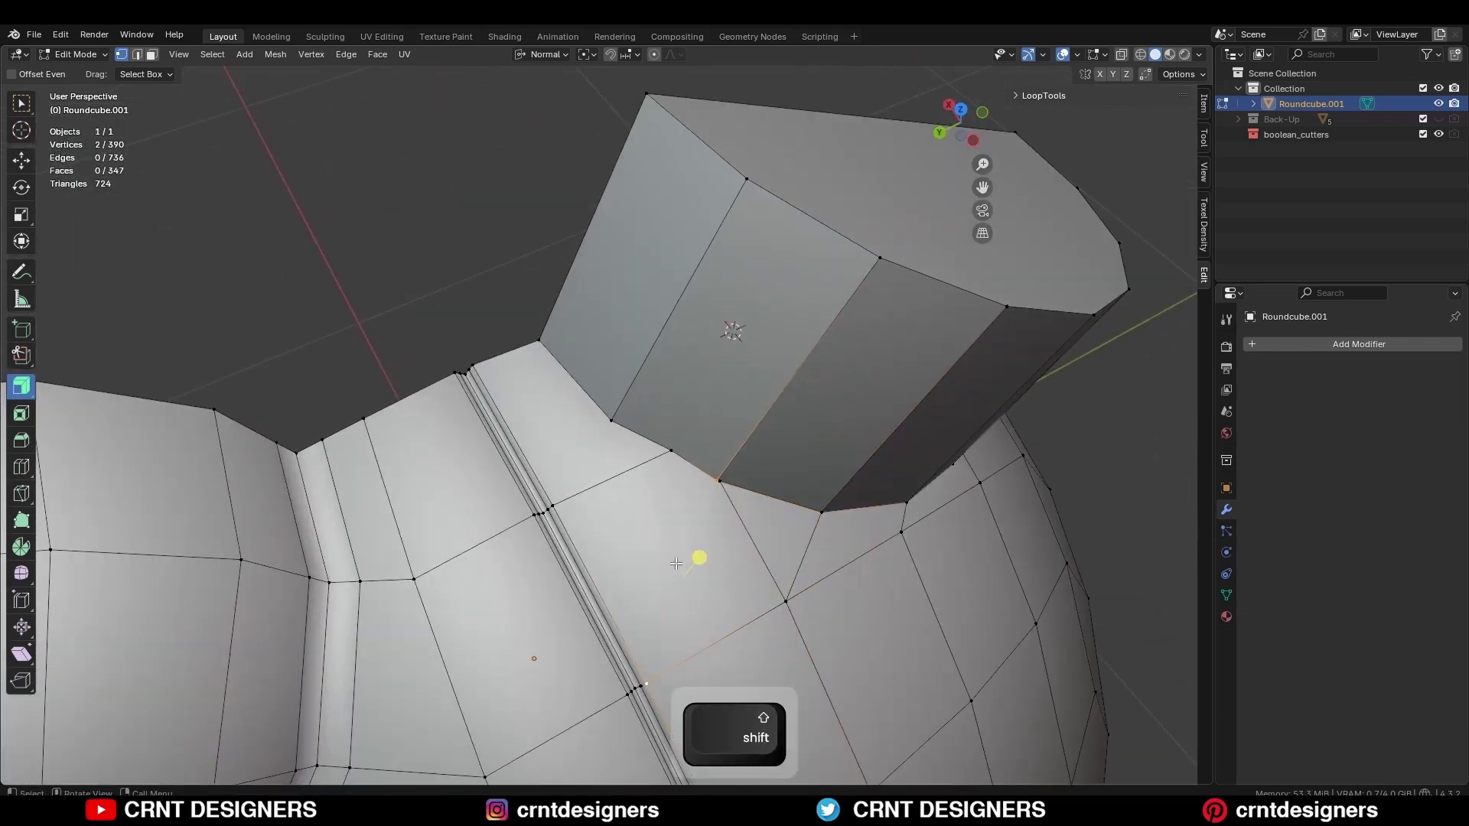
{"action": "key", "text": "ctrl+x"}
{"action": "left_click", "coordinate": [670, 451], "text": "shift"}
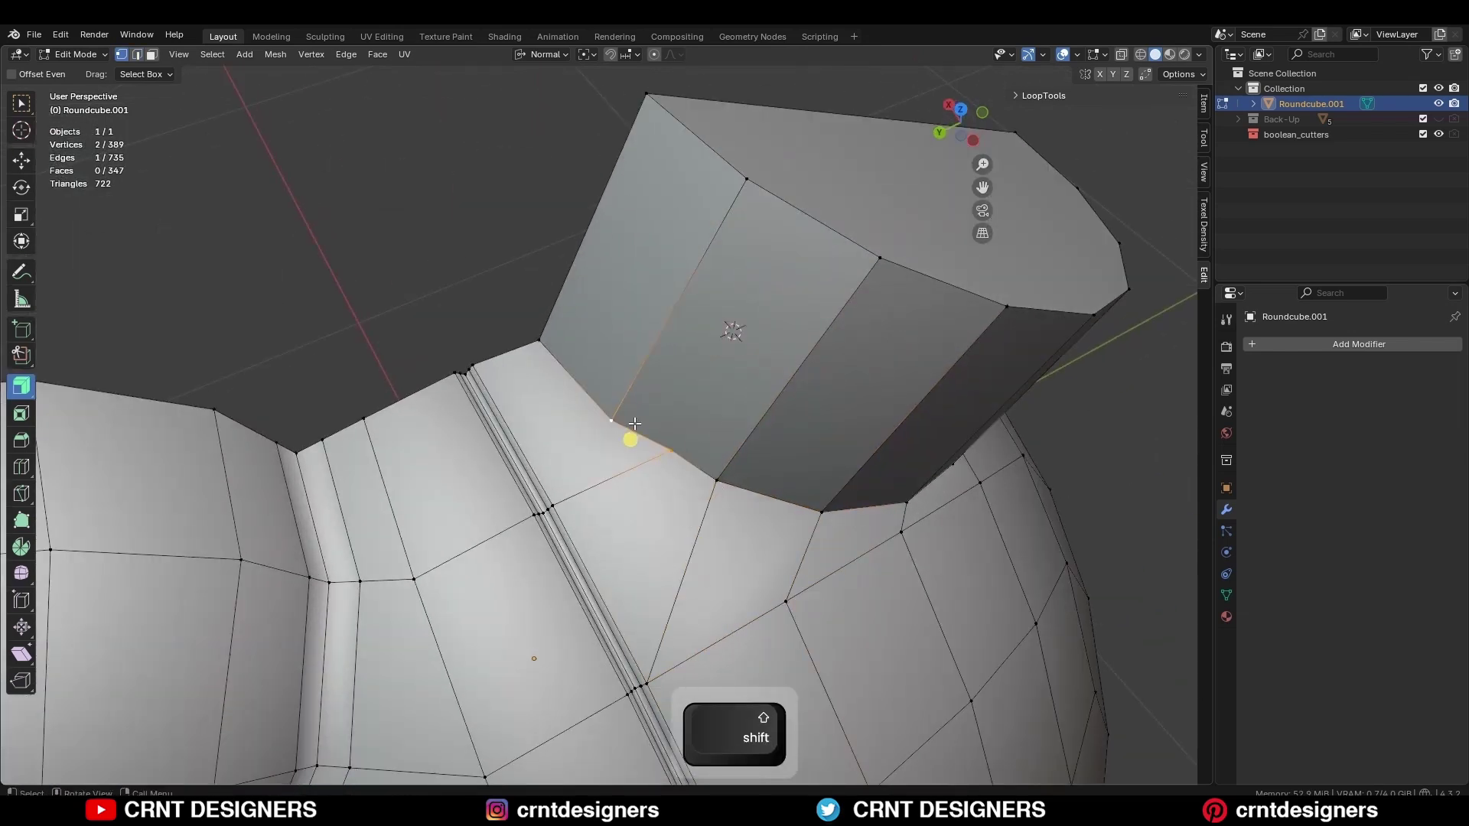
{"action": "key", "text": "m"}
{"action": "left_click", "coordinate": [656, 433]}
{"action": "left_click", "coordinate": [691, 393]}
Slide the dome vertex slightly off the cylinder's base and merge the remaining stray vertices along the base into their nearest base corners
{"action": "scroll", "coordinate": [692, 394], "scroll_direction": "down", "scroll_amount": 3}
{"action": "middle_click_drag", "start_coordinate": [692, 393], "coordinate": [650, 360]}
{"action": "middle_click_drag", "start_coordinate": [627, 459], "coordinate": [614, 400], "text": "shift"}
{"action": "scroll", "coordinate": [614, 400], "scroll_direction": "up", "scroll_amount": 3}
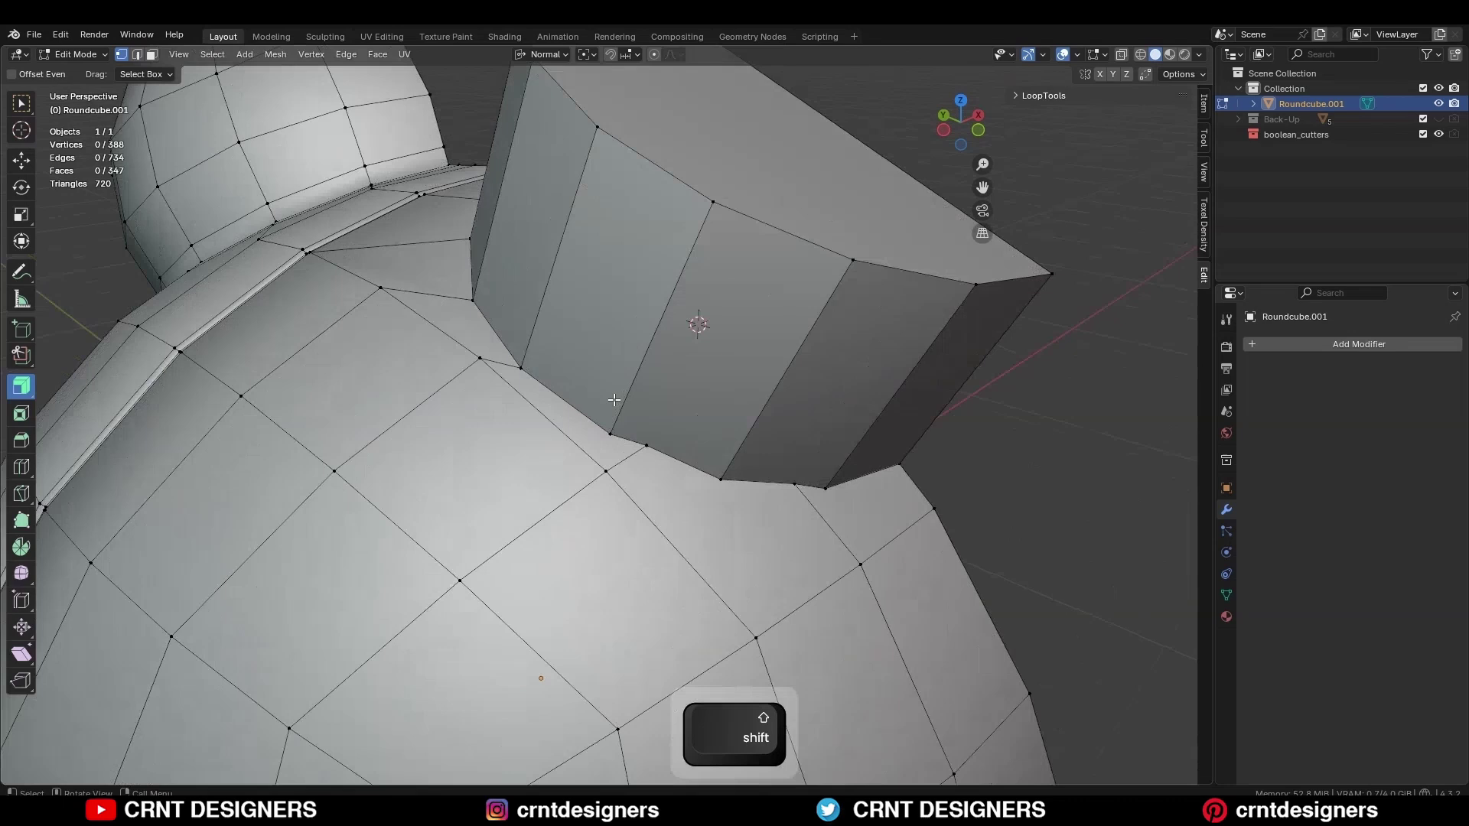
{"action": "left_click", "coordinate": [470, 367]}
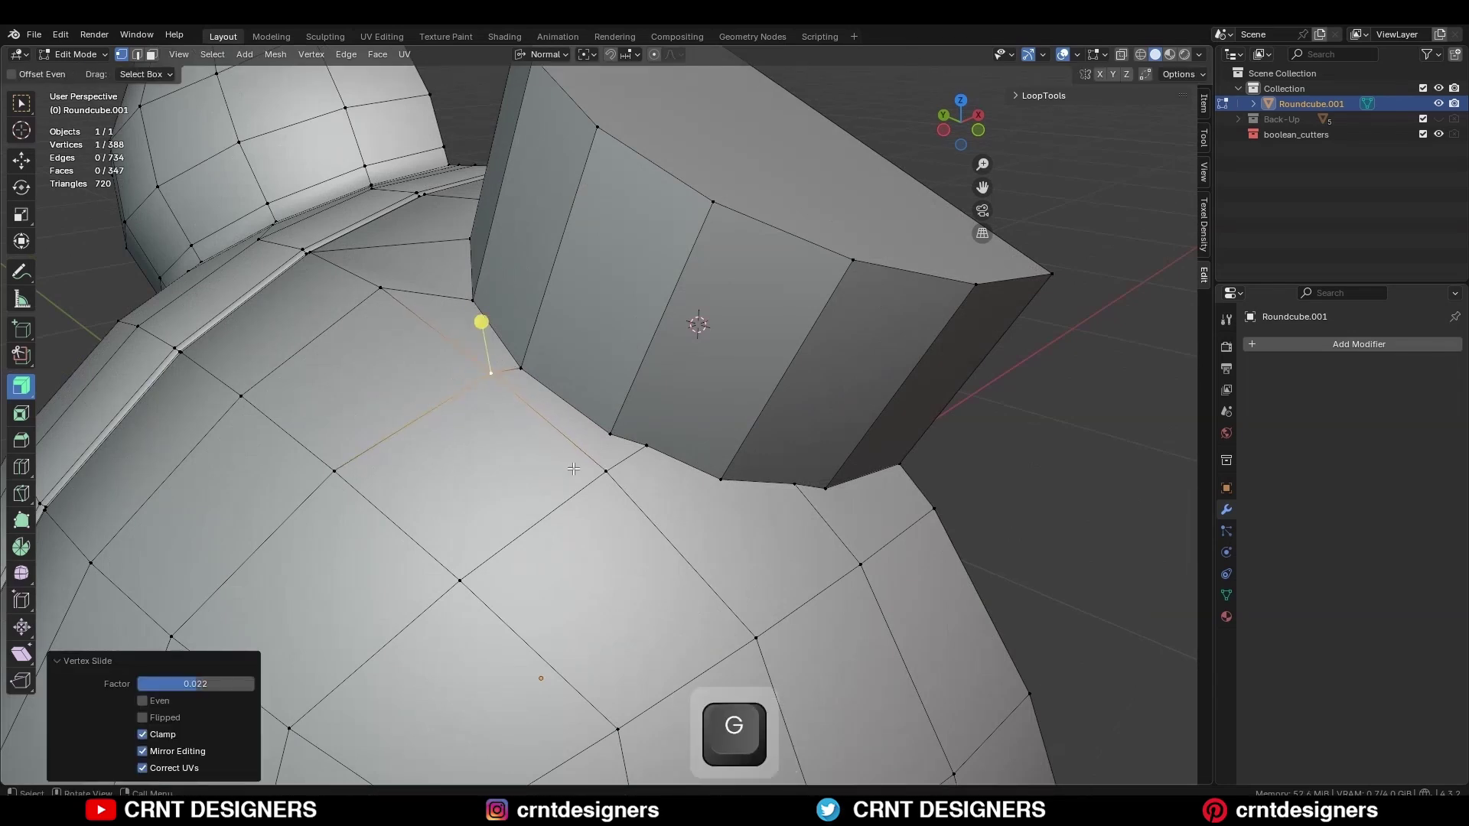
{"action": "left_click", "coordinate": [611, 426]}
{"action": "key", "text": "m"}
{"action": "left_click", "coordinate": [647, 413]}
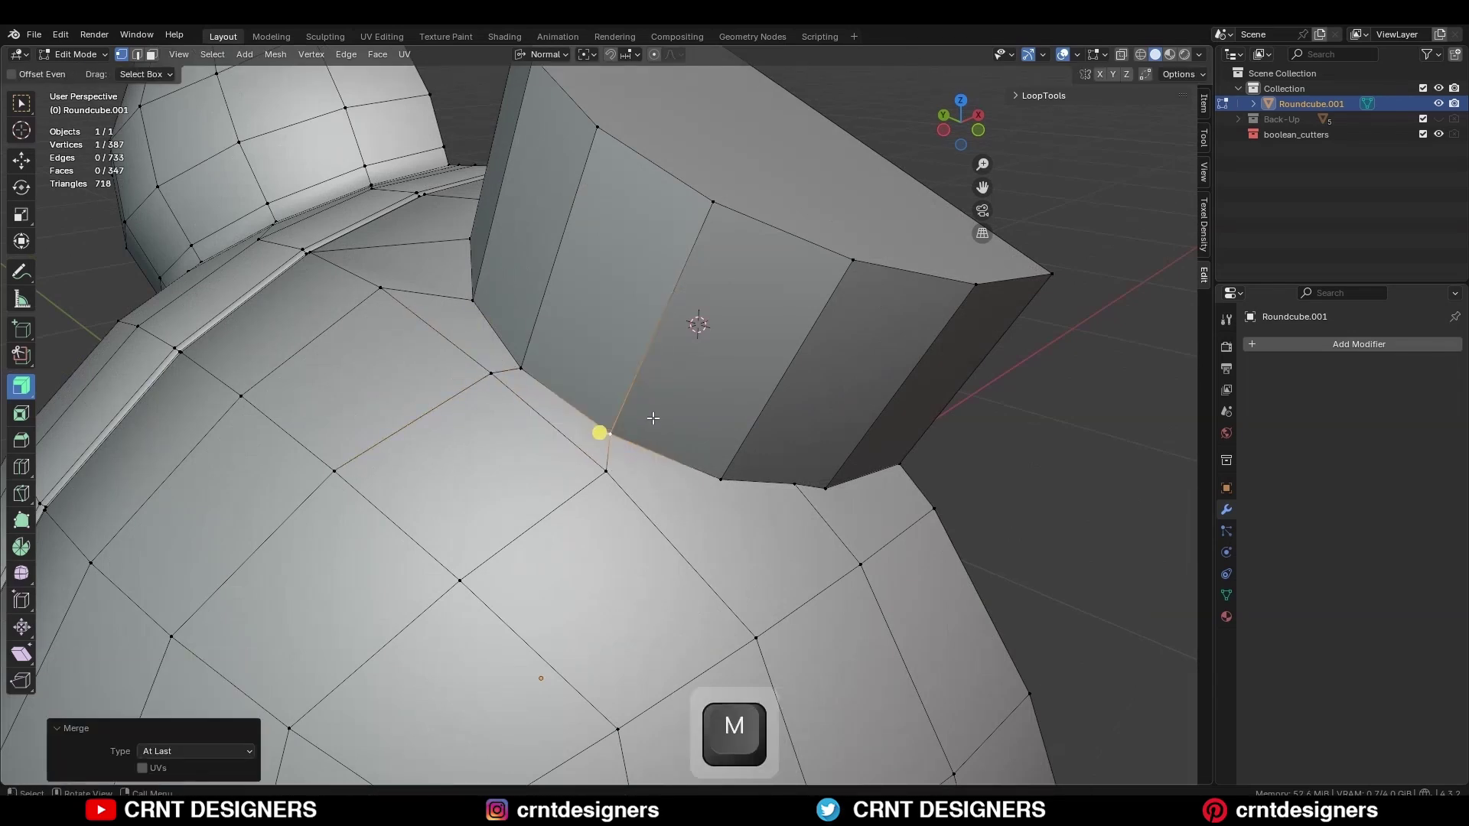
{"action": "left_click", "coordinate": [741, 498]}
{"action": "middle_click_drag", "start_coordinate": [773, 525], "coordinate": [712, 335]}
{"action": "key", "text": "m"}
{"action": "left_click", "coordinate": [672, 518]}
Slide the dome edge beside the cylinder's base and the vertex near the groove to even out the spacing
{"action": "key", "text": "2"}
{"action": "key", "text": "g"}
{"action": "key", "text": "g"}
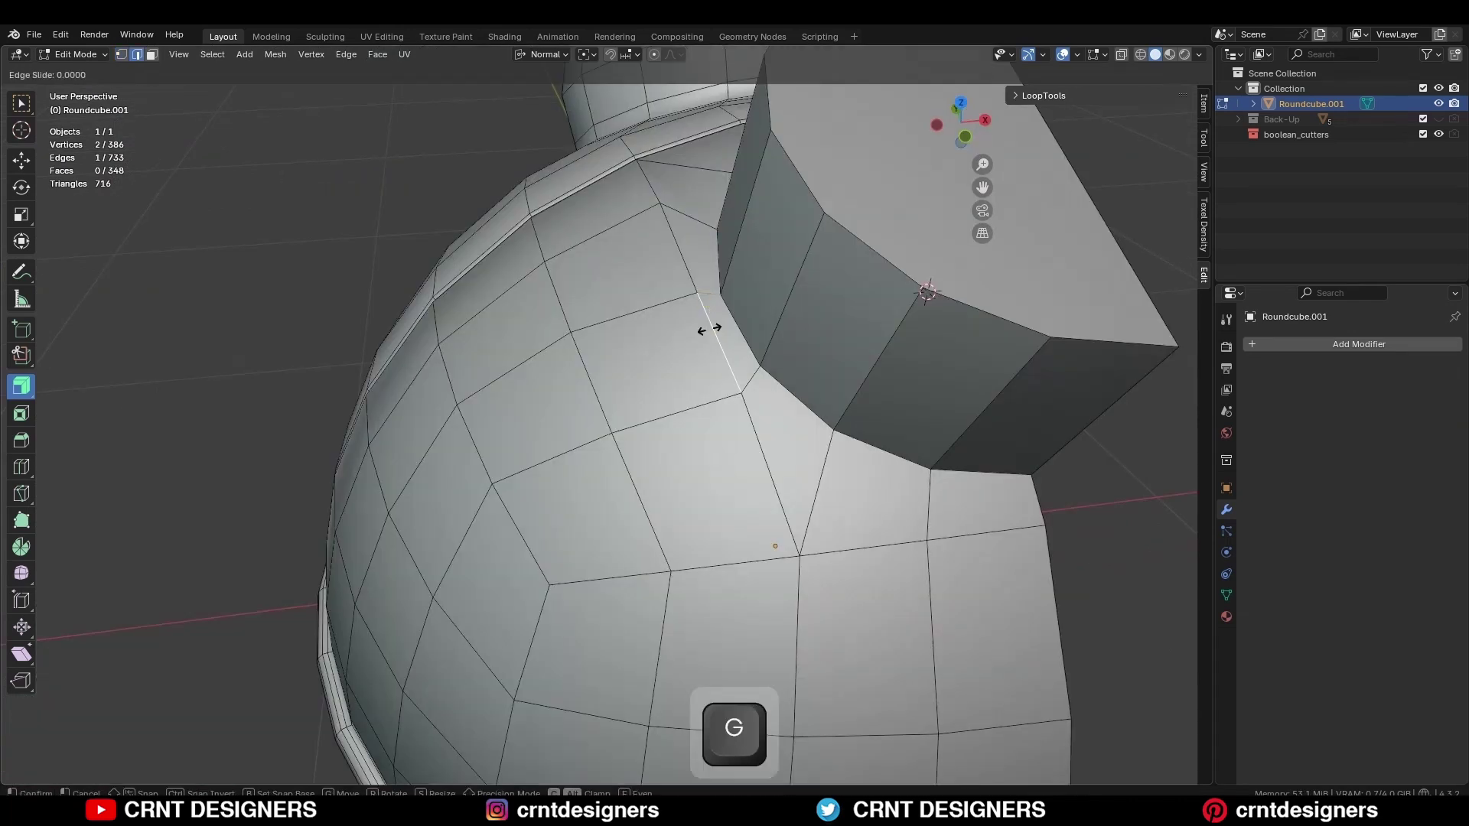
{"action": "left_click", "coordinate": [658, 189]}
{"action": "left_click", "coordinate": [658, 197]}
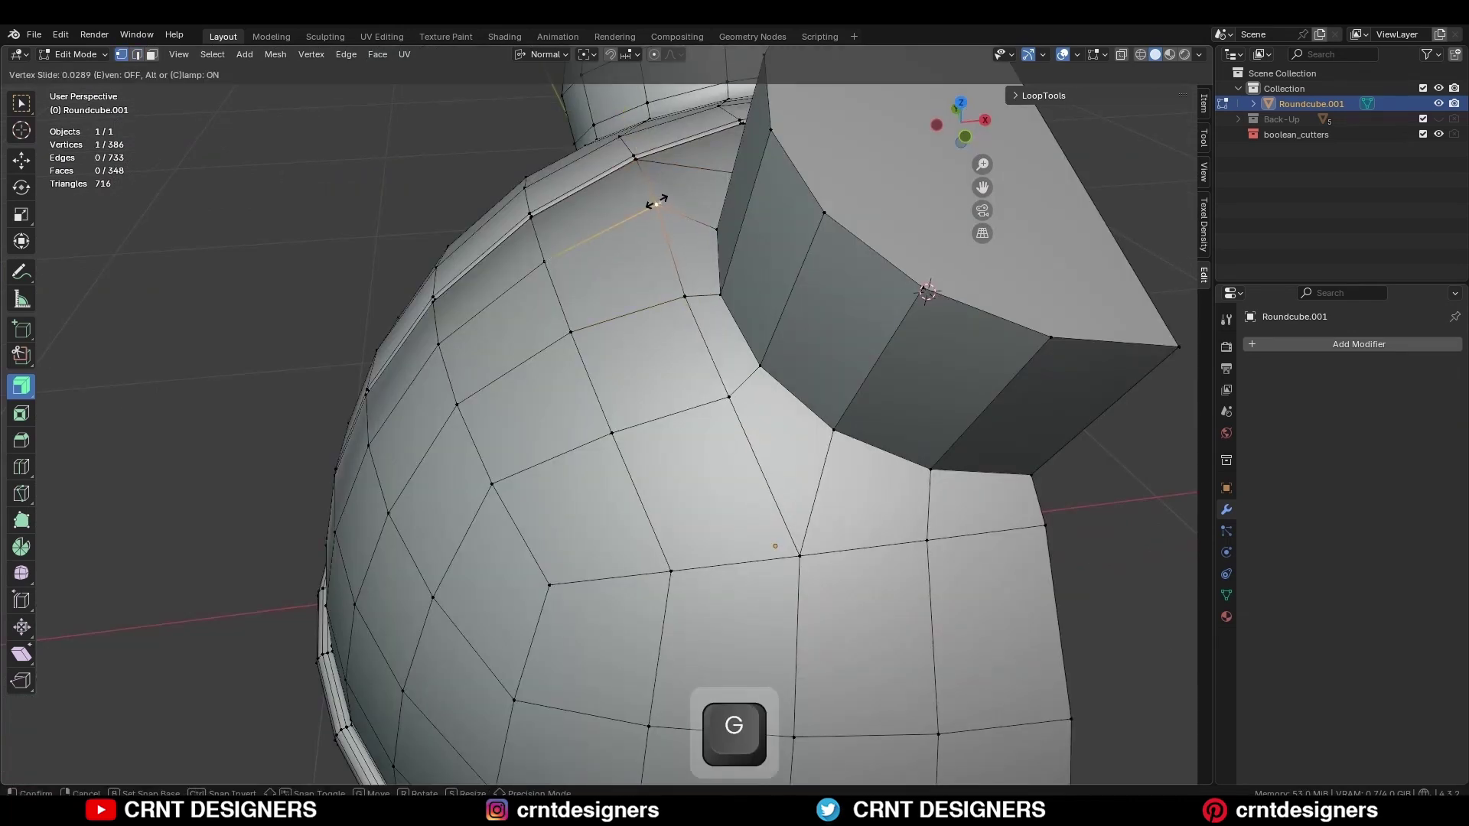
Leave mesh editing and add a Subdivision modifier at level 2 to the half dome
{"action": "middle_click_drag", "start_coordinate": [658, 197], "coordinate": [686, 322]}
{"action": "key", "text": "Tab"}
{"action": "scroll", "coordinate": [781, 397], "scroll_direction": "down", "scroll_amount": 4}
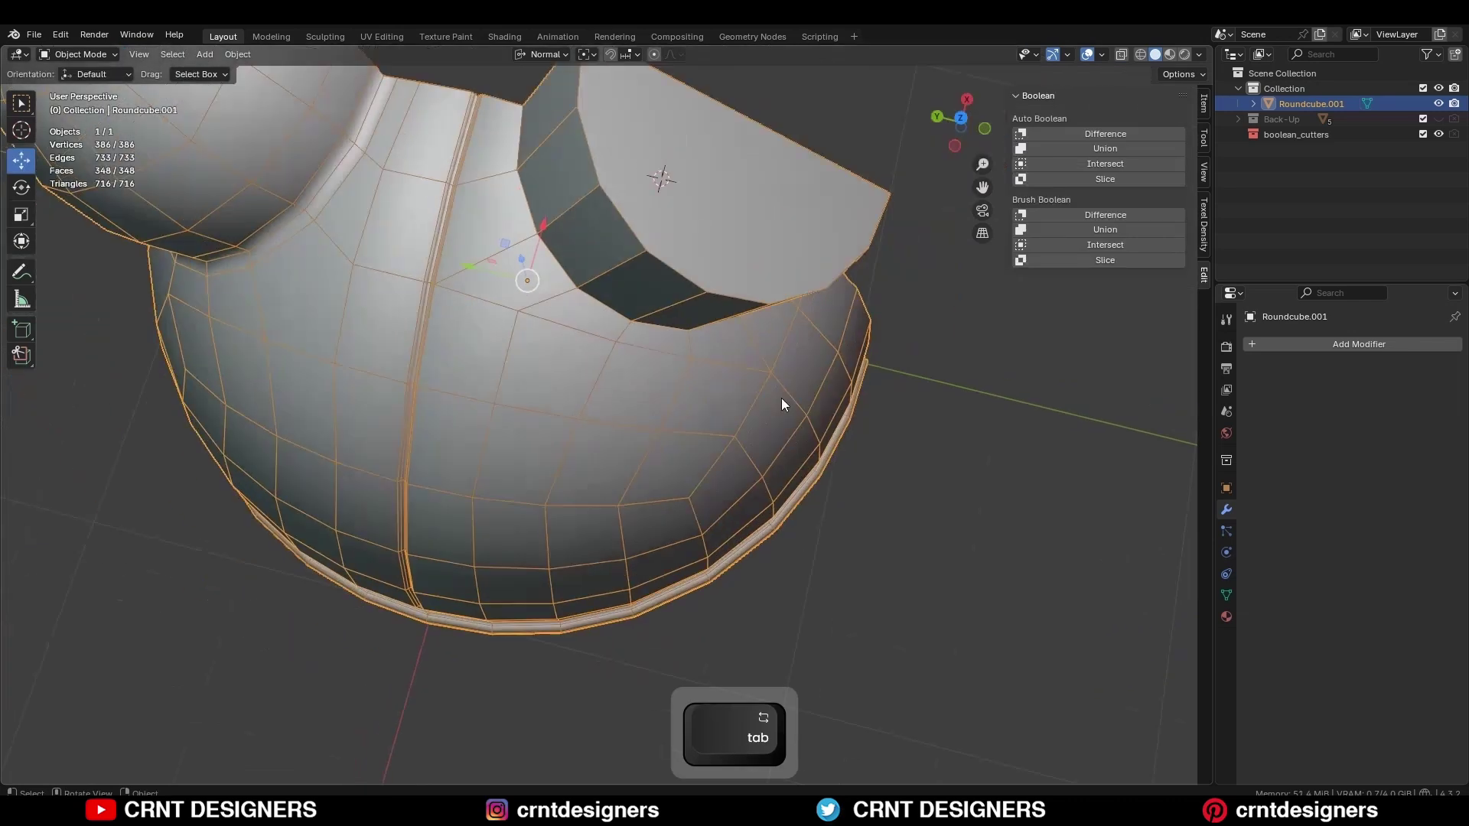
{"action": "middle_click_drag", "start_coordinate": [782, 400], "coordinate": [352, 452]}
{"action": "key", "text": "ctrl+2"}
Symmetrize the whole half-dome mesh across X to rebuild the missing half
{"action": "key", "text": "Tab"}
{"action": "key", "text": "a"}
{"action": "left_click", "coordinate": [275, 54]}
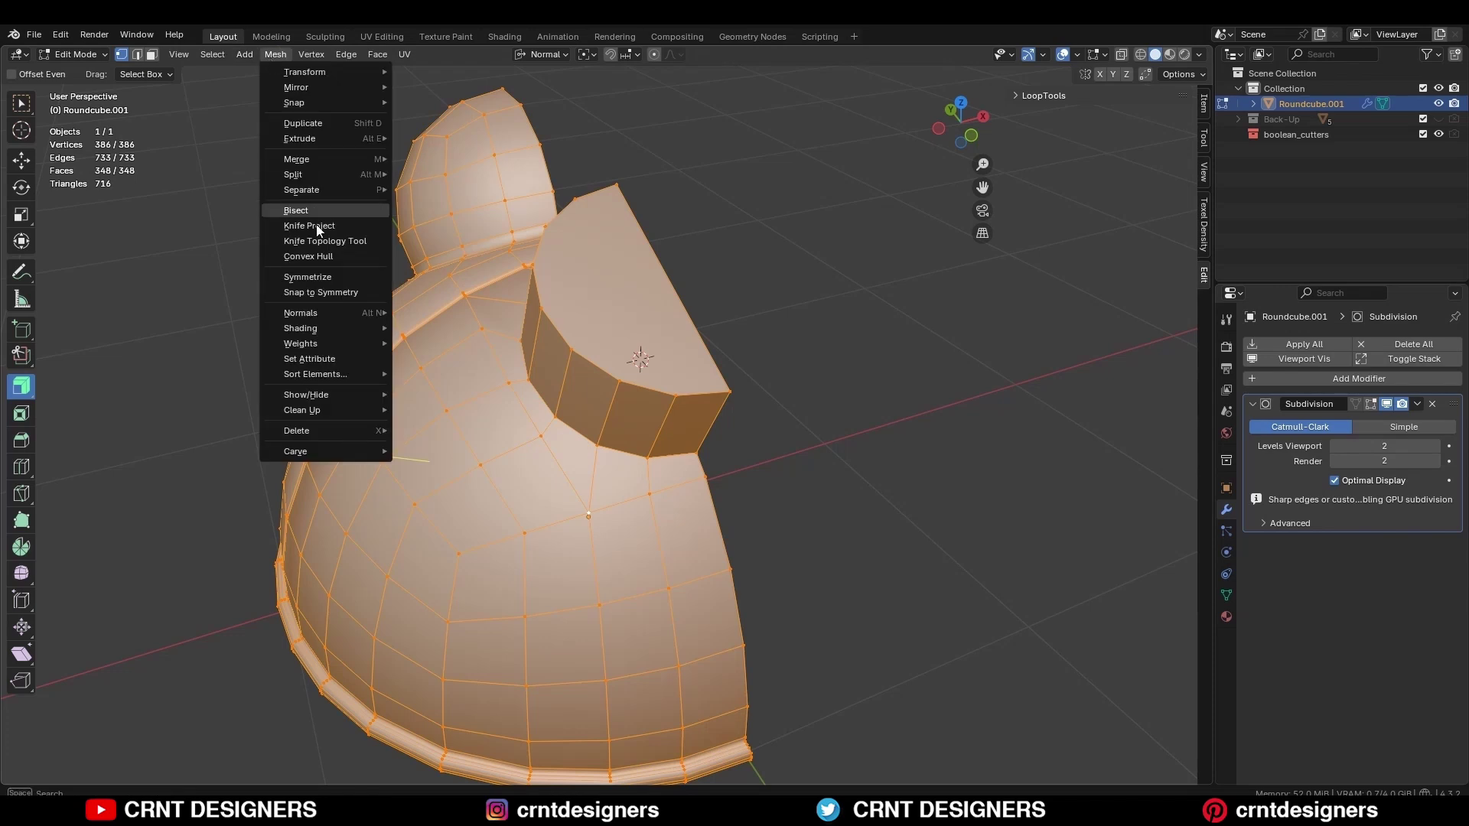
{"action": "left_click", "coordinate": [327, 278]}
Dissolve the seam edge across the tilted cylinder's cap and scale the cap face to 0.8
{"action": "key", "text": "3"}
{"action": "left_click", "coordinate": [654, 247]}
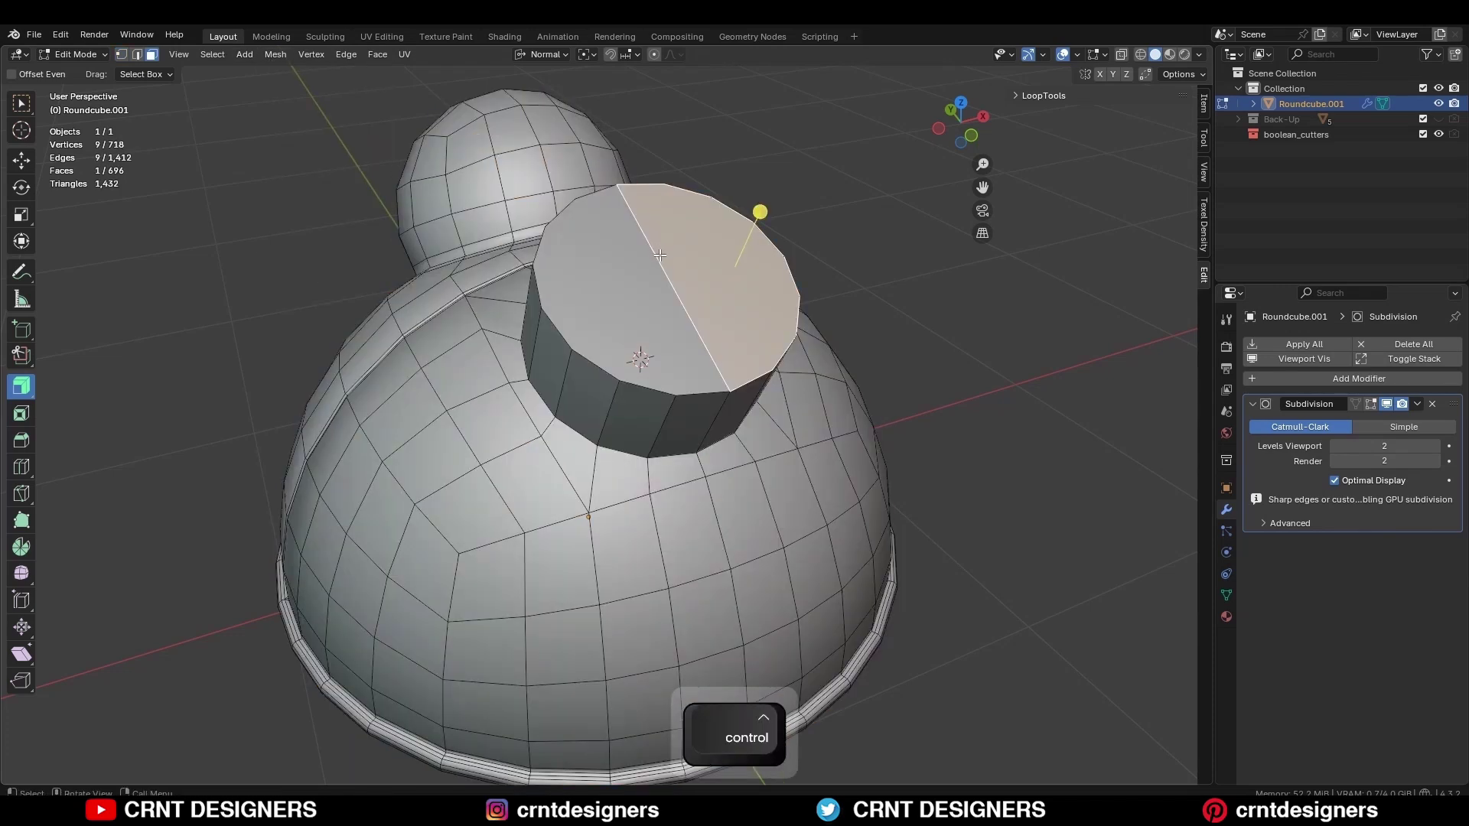
{"action": "key", "text": "2"}
{"action": "left_click", "coordinate": [659, 255]}
{"action": "key", "text": "ctrl+x"}
{"action": "key", "text": "3"}
{"action": "left_click", "coordinate": [688, 264]}
{"action": "key", "text": "s"}
{"action": "left_click", "coordinate": [811, 289], "text": "ctrl"}
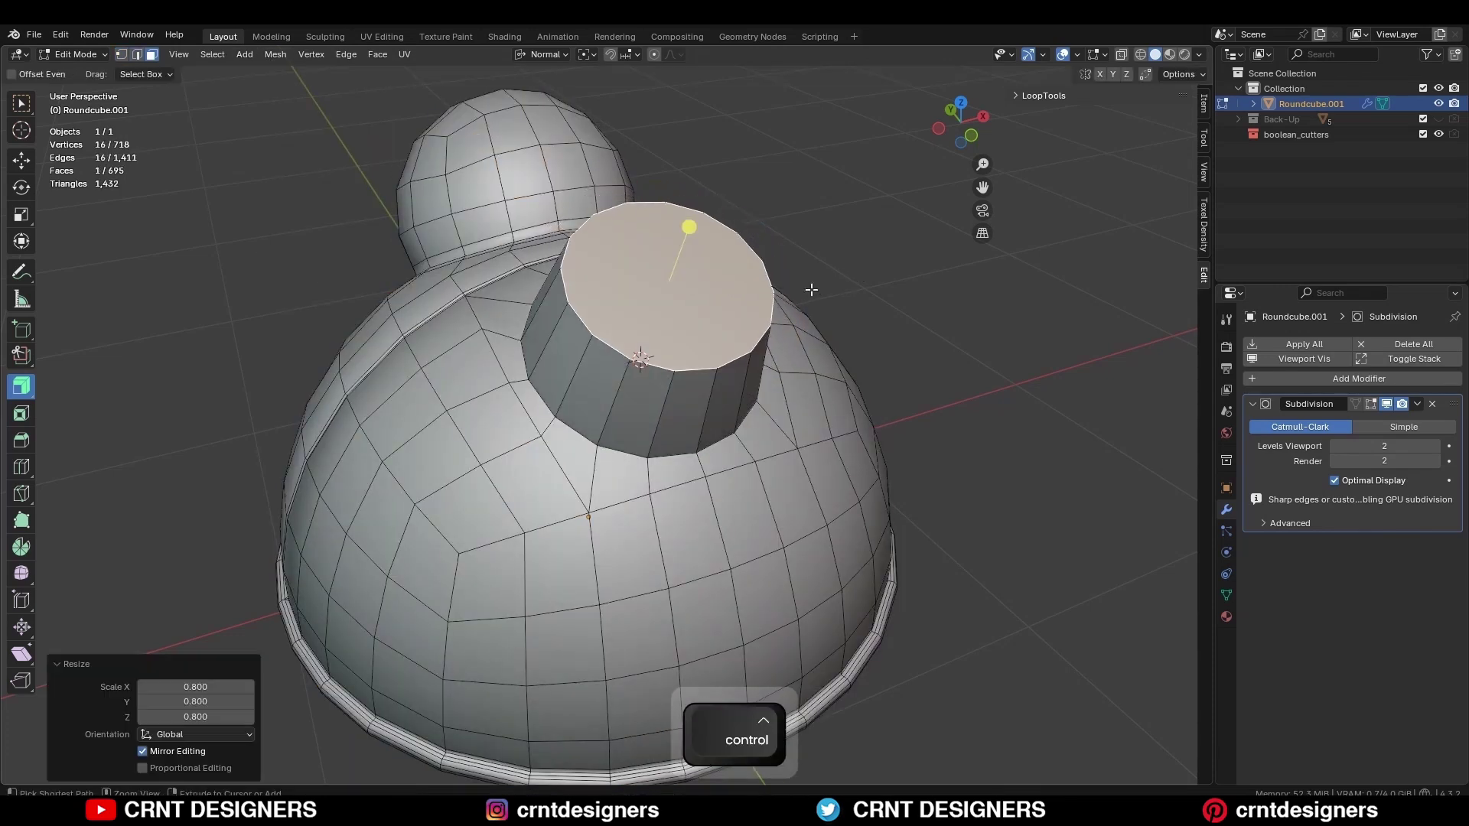
{"action": "left_click", "coordinate": [892, 222]}
Bevel the tilted cylinder's cap and base edge loops with a width of 0.02 m and 2 segments
{"action": "scroll", "coordinate": [765, 382], "scroll_direction": "down", "scroll_amount": 2}
{"action": "middle_click_drag", "start_coordinate": [735, 421], "coordinate": [760, 365]}
{"action": "scroll", "coordinate": [670, 448], "scroll_direction": "up", "scroll_amount": 3}
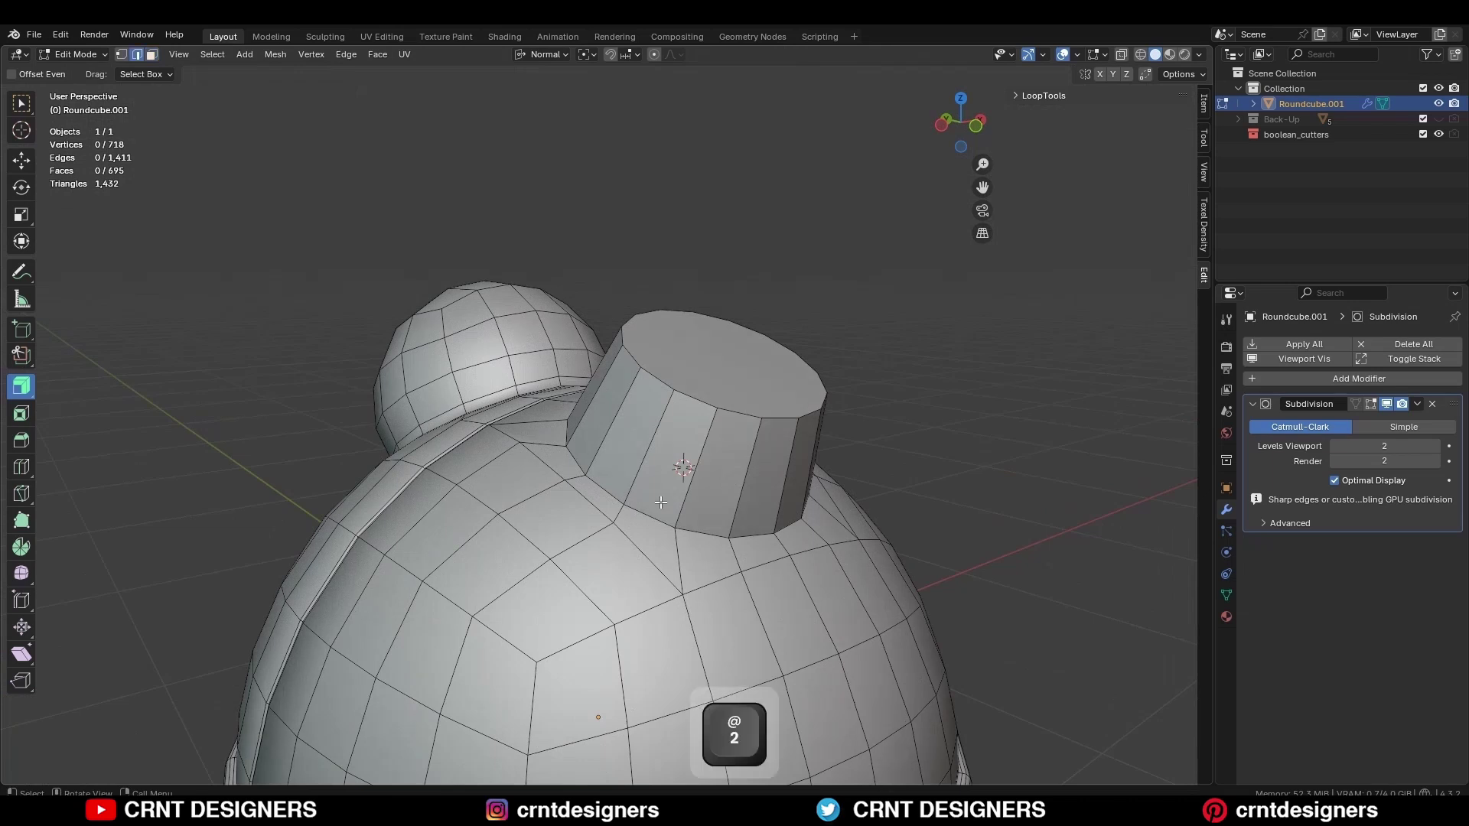
{"action": "left_click", "coordinate": [741, 411], "text": "alt+shift"}
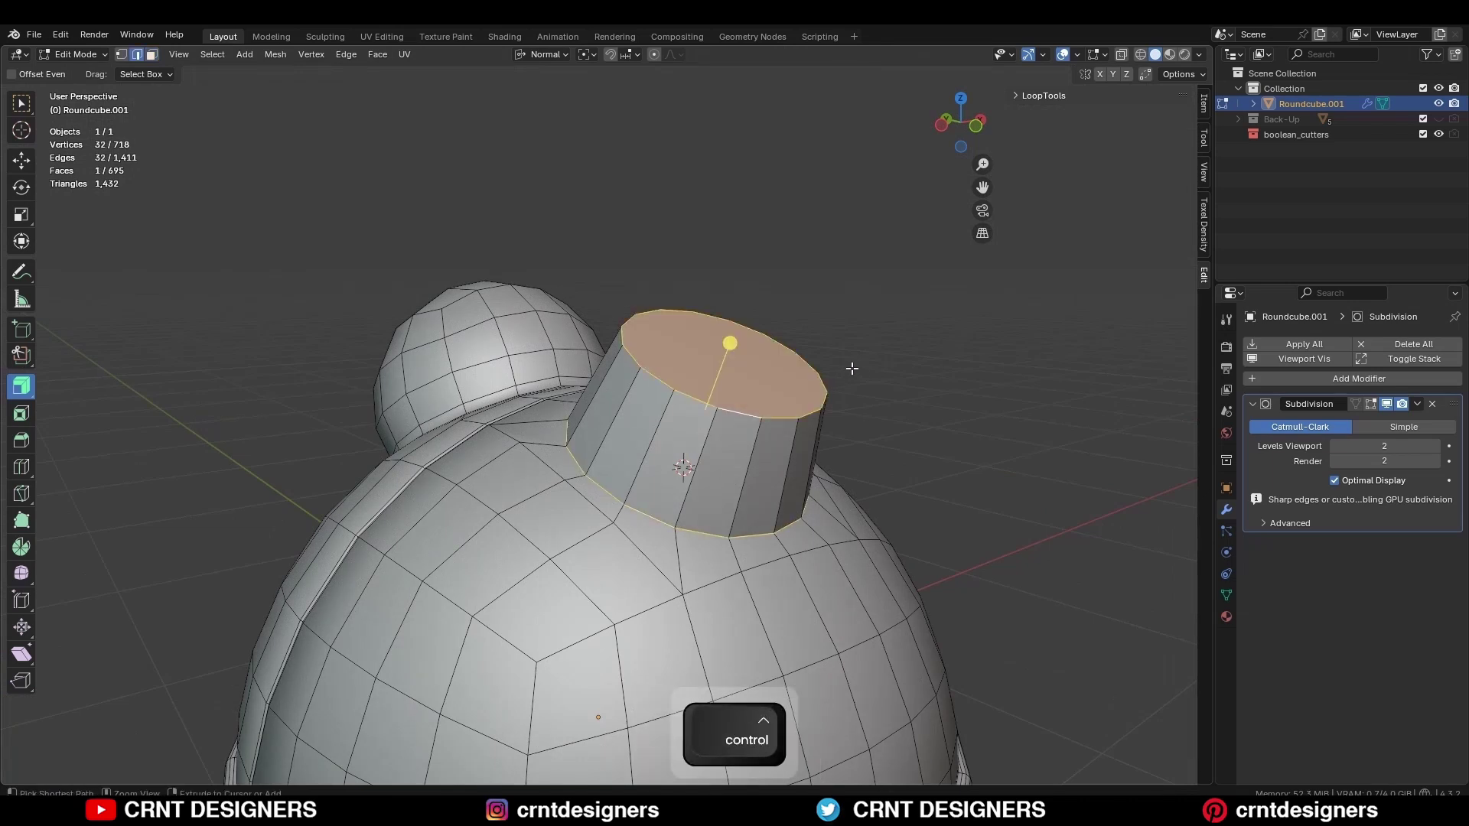
{"action": "key", "text": "ctrl+b"}
{"action": "left_click", "coordinate": [859, 369]}
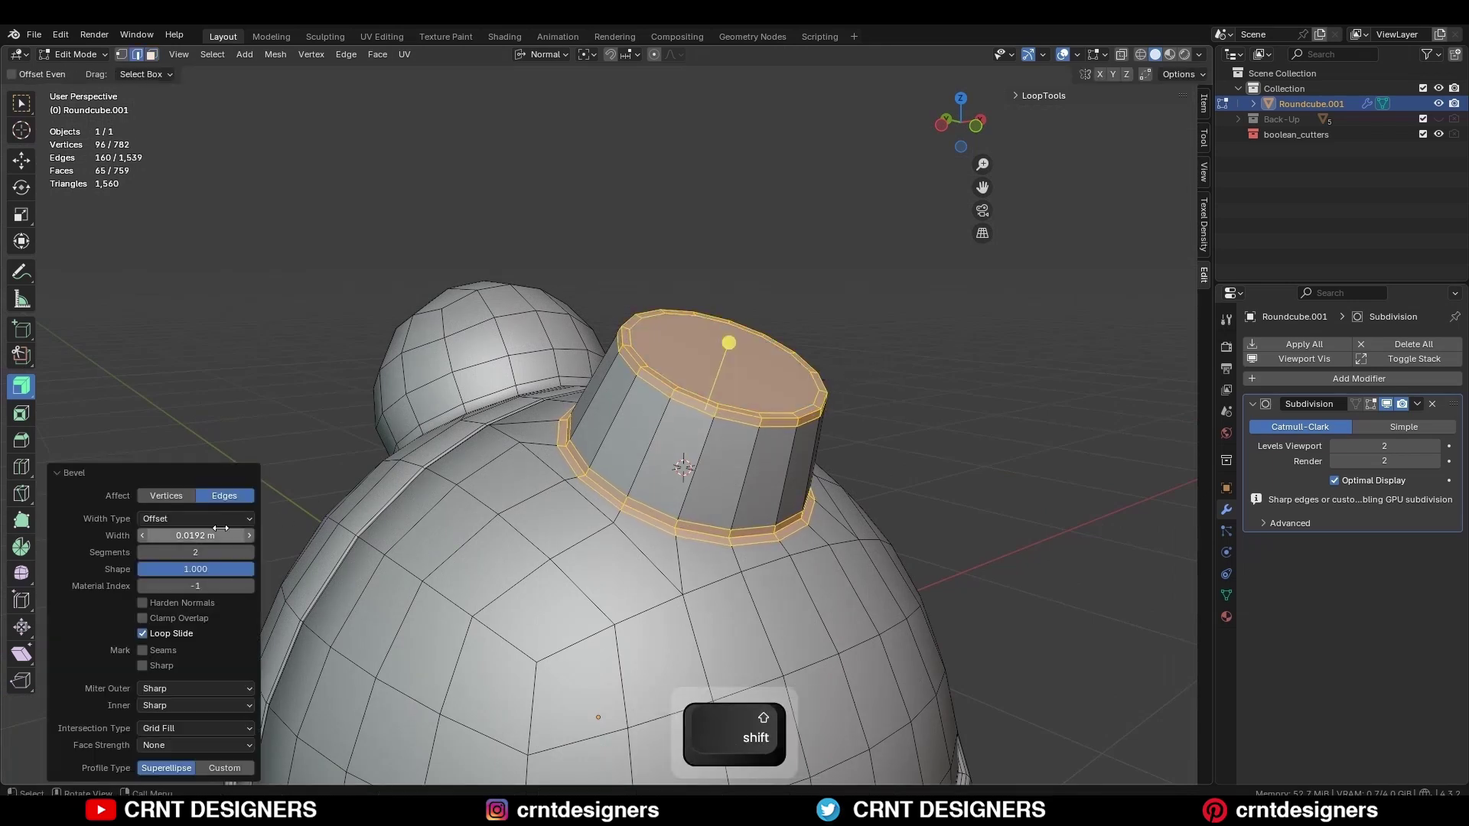
{"action": "key", "text": "Return"}
{"action": "middle_click_drag", "start_coordinate": [757, 428], "coordinate": [879, 443]}
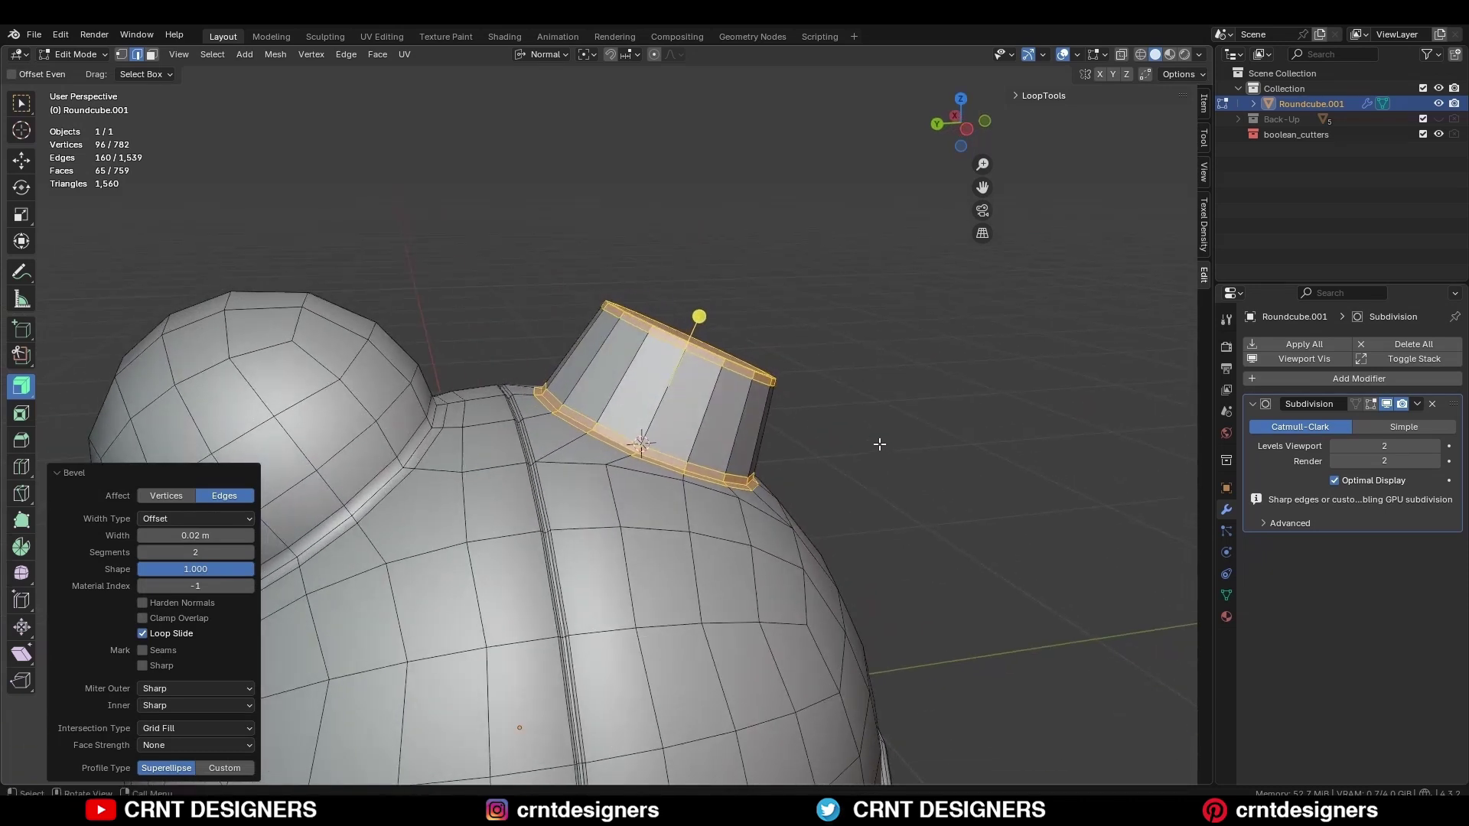
Shade the whole dome object smooth and check it with the overlays hidden
{"action": "key", "text": "Tab"}
{"action": "key", "text": "alt+shift+z"}
{"action": "right_click", "coordinate": [739, 401]}
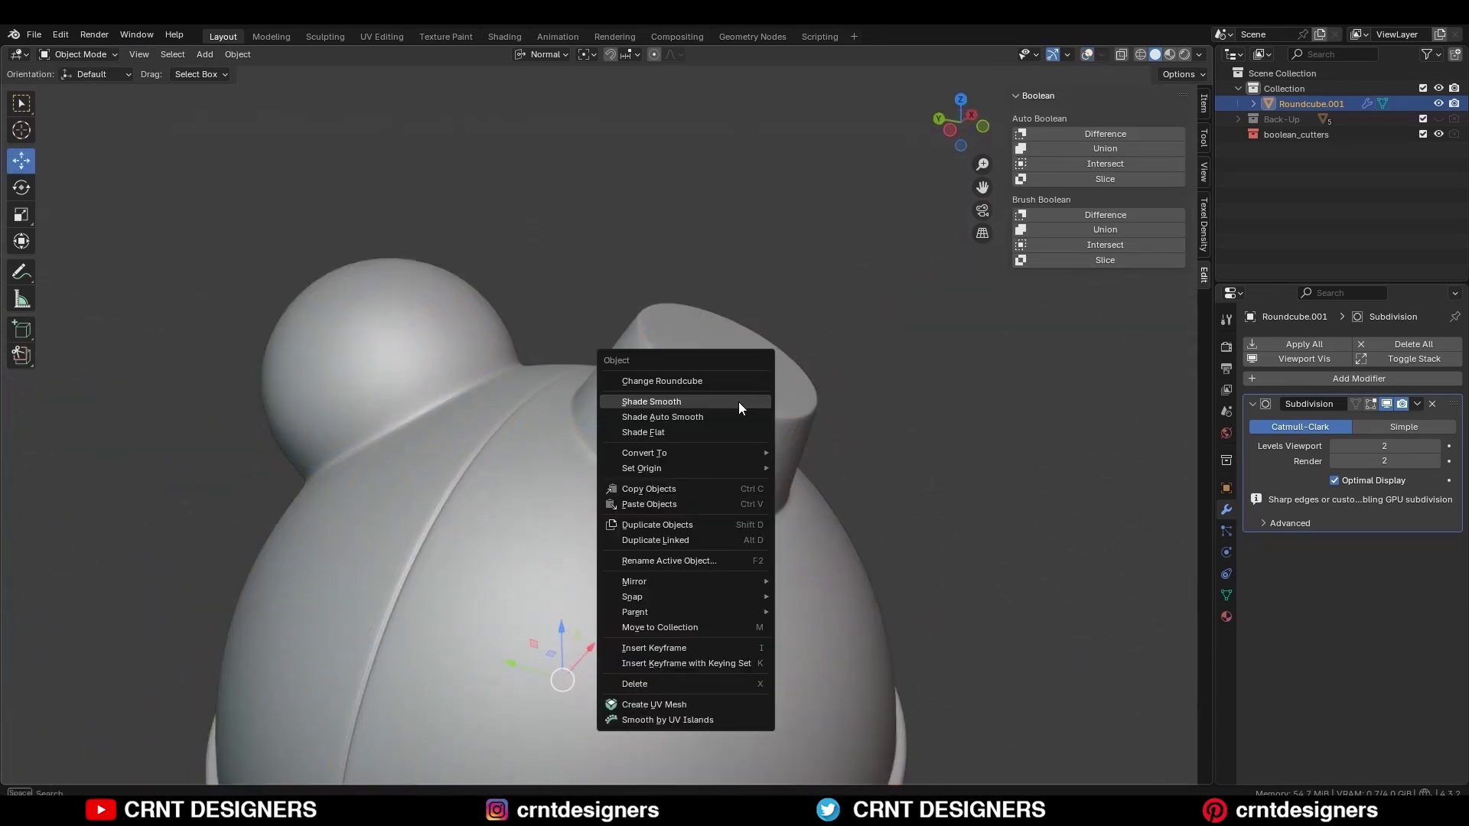
{"action": "left_click", "coordinate": [737, 402]}
{"action": "scroll", "coordinate": [873, 310], "scroll_direction": "down", "scroll_amount": 4}
{"action": "middle_click_drag", "start_coordinate": [874, 309], "coordinate": [941, 248]}
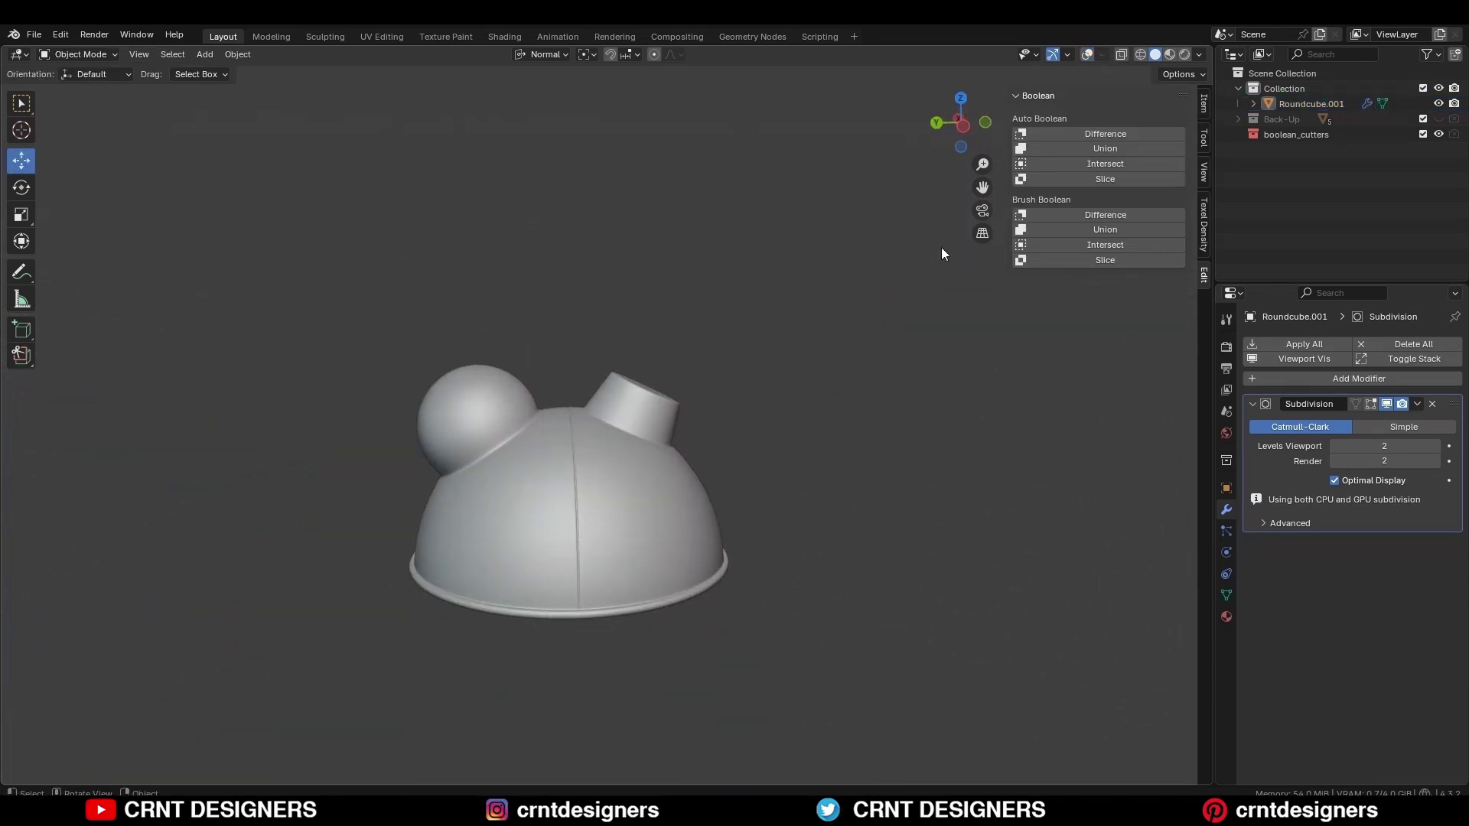
Select the 16-vertex outline of a four-by-four face patch on the smaller sphere's upper side and snap the 3D cursor to it
{"action": "left_click", "coordinate": [964, 125]}
{"action": "key", "text": "alt+shift+z"}
{"action": "key", "text": "Tab"}
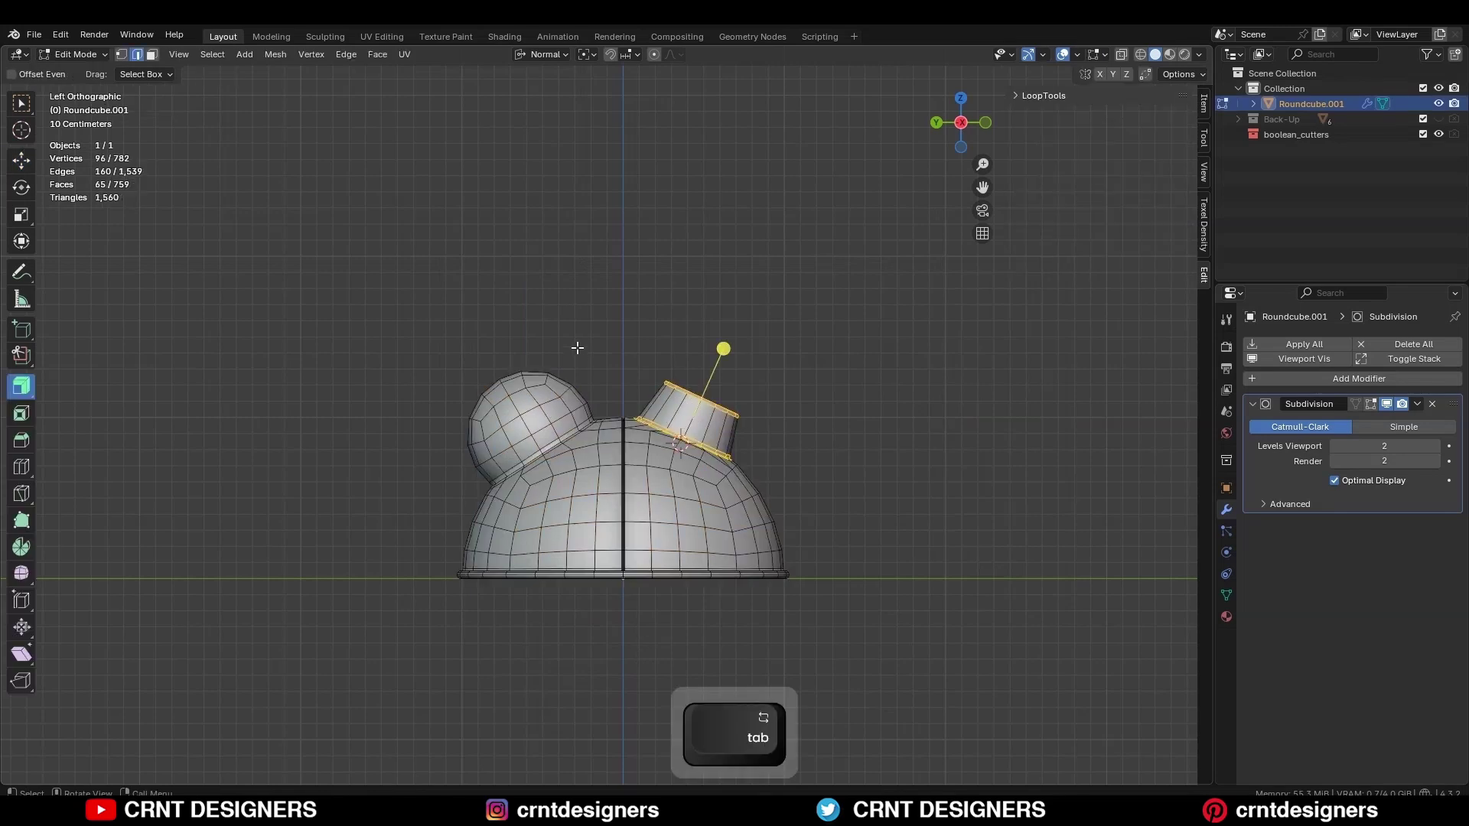
{"action": "key", "text": "3"}
{"action": "middle_click_drag", "start_coordinate": [777, 318], "coordinate": [586, 302]}
{"action": "scroll", "coordinate": [586, 302], "scroll_direction": "up", "scroll_amount": 2}
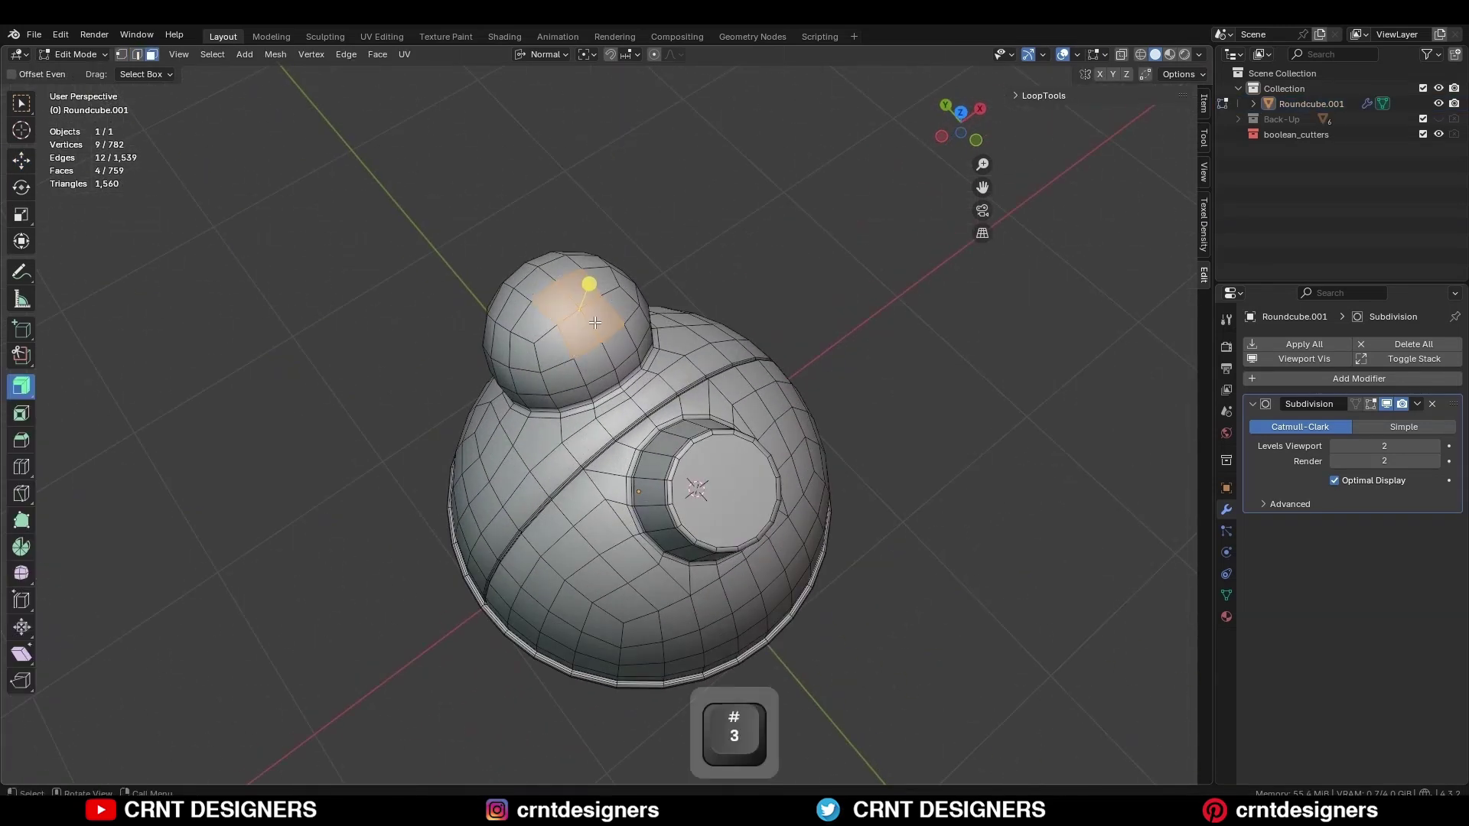
{"action": "key", "text": "KP_7"}
{"action": "key", "text": "ctrl+KP_Add"}
{"action": "key", "text": "1"}
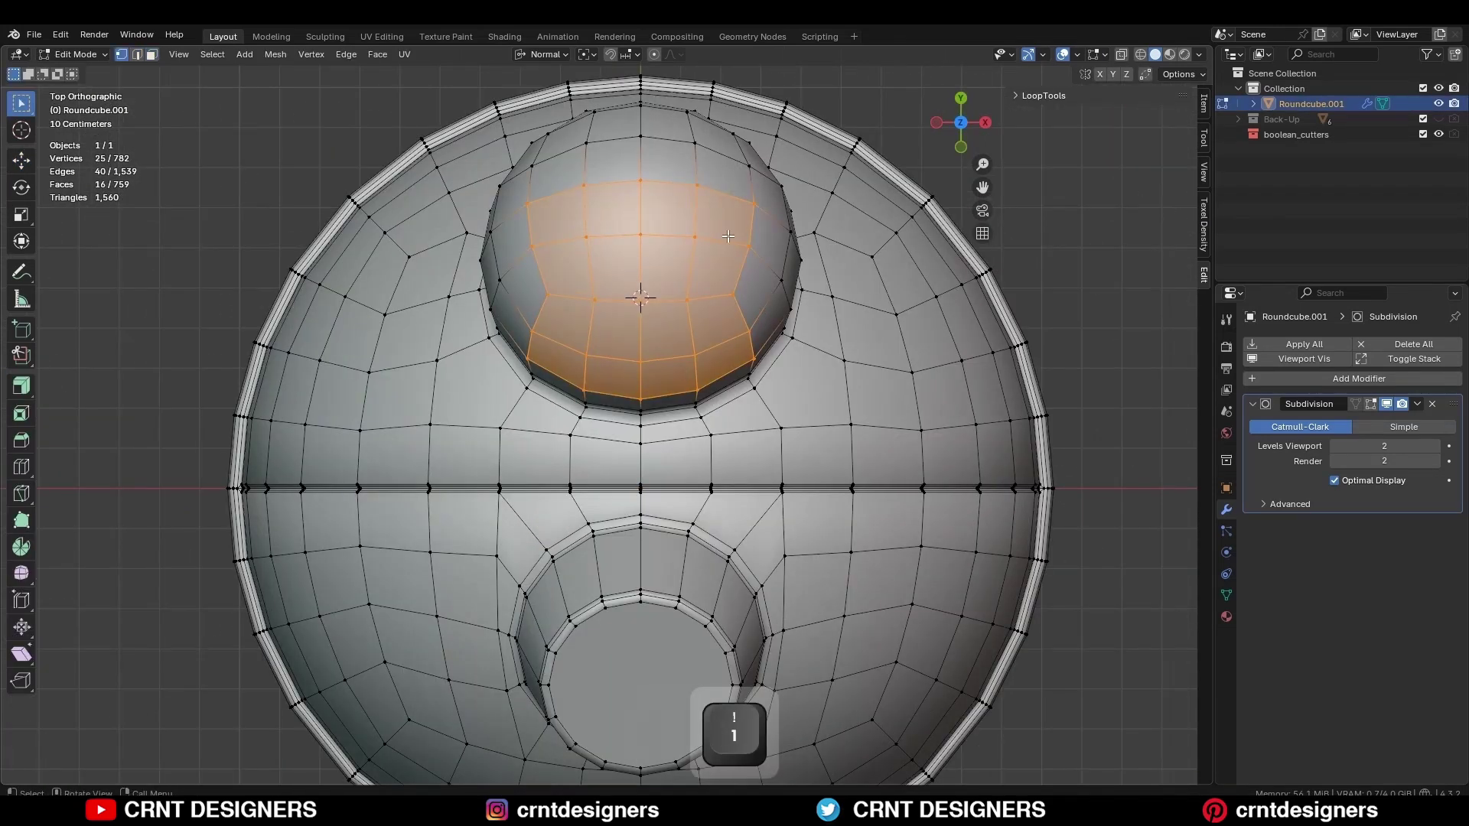
{"action": "left_click_drag", "start_coordinate": [581, 373], "coordinate": [711, 218], "text": "ctrl"}
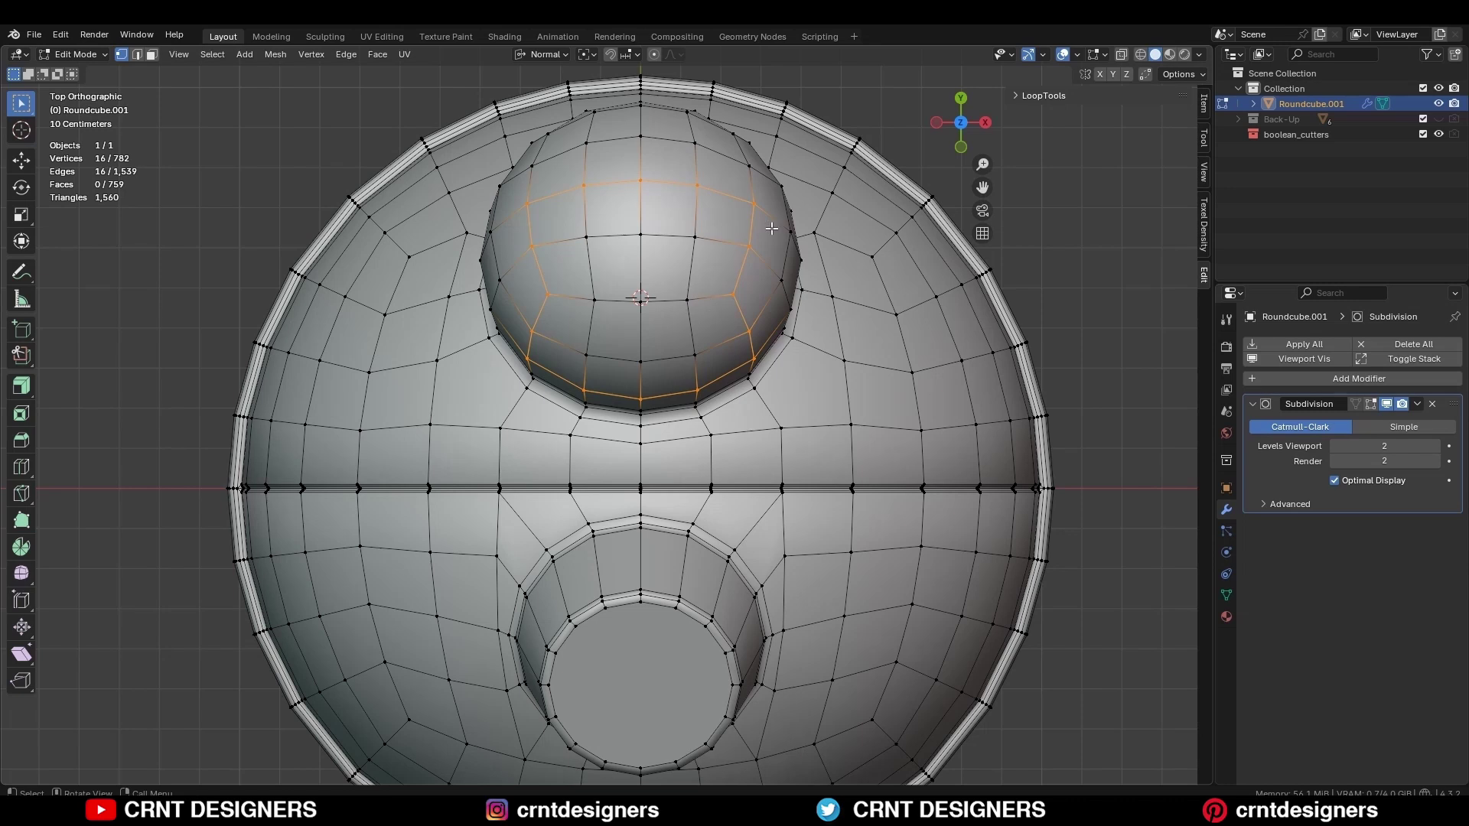
{"action": "key", "text": "shift+s"}
{"action": "key", "text": "Tab"}
Add a cylinder with 16 vertices at the 3D cursor and scale it to 0.218
{"action": "middle_click_drag", "start_coordinate": [705, 309], "coordinate": [898, 140]}
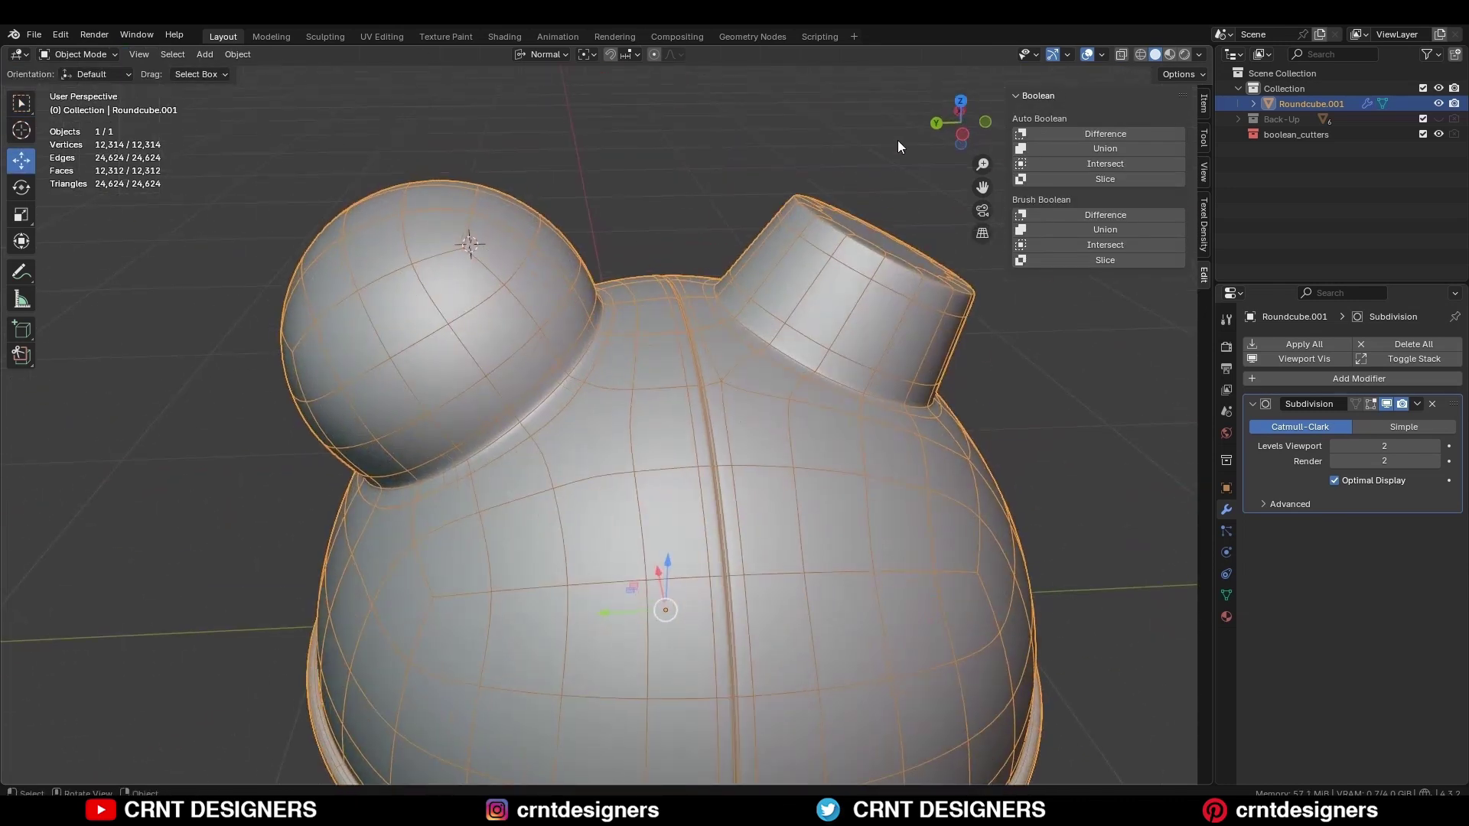
{"action": "left_click", "coordinate": [962, 136]}
{"action": "key", "text": "shift+a"}
{"action": "mouse_move", "coordinate": [554, 208]}
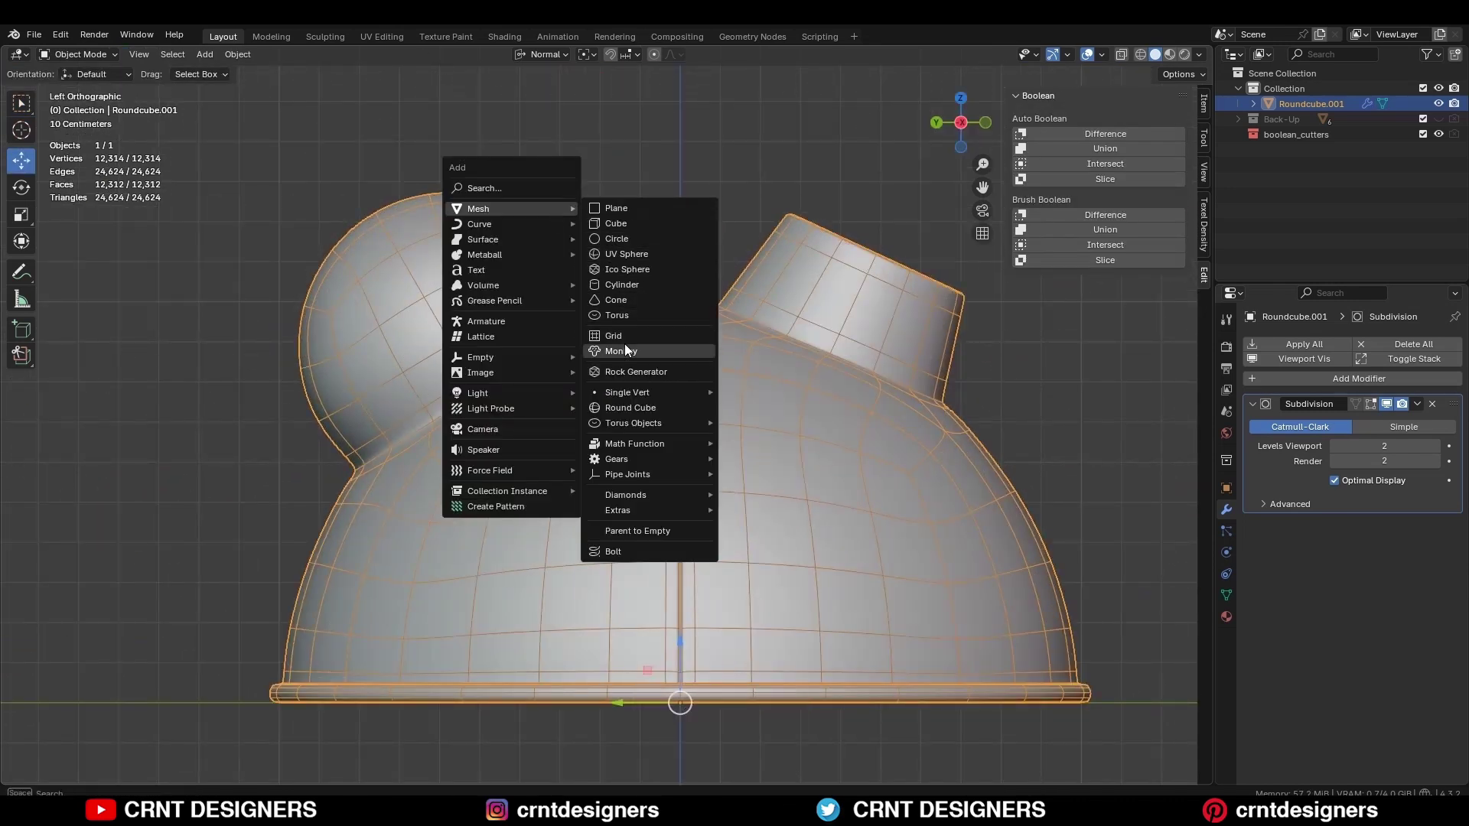
{"action": "left_click", "coordinate": [635, 285]}
{"action": "type", "text": "16"}
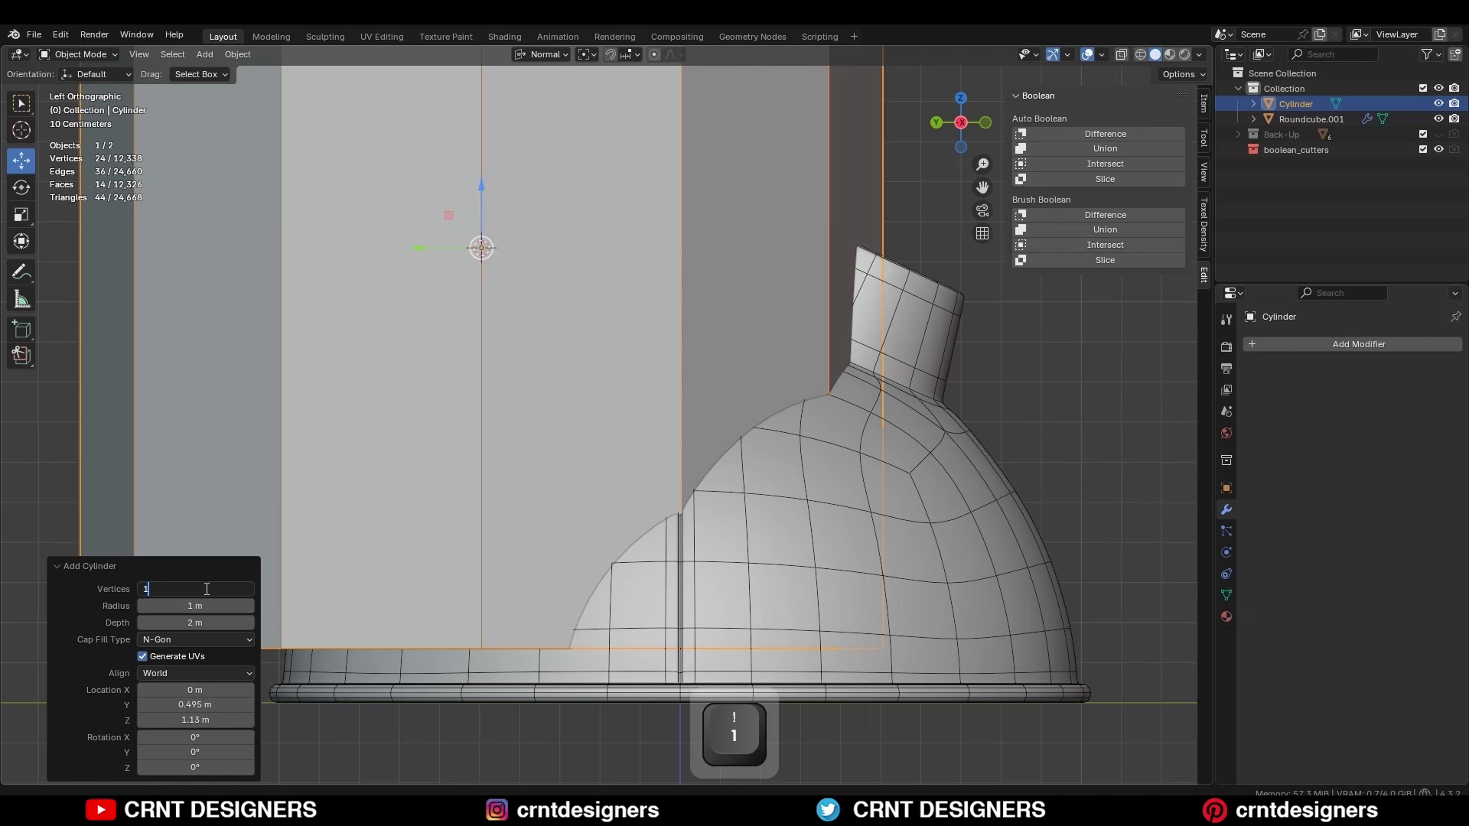
{"action": "key", "text": "Return"}
{"action": "key", "text": "s"}
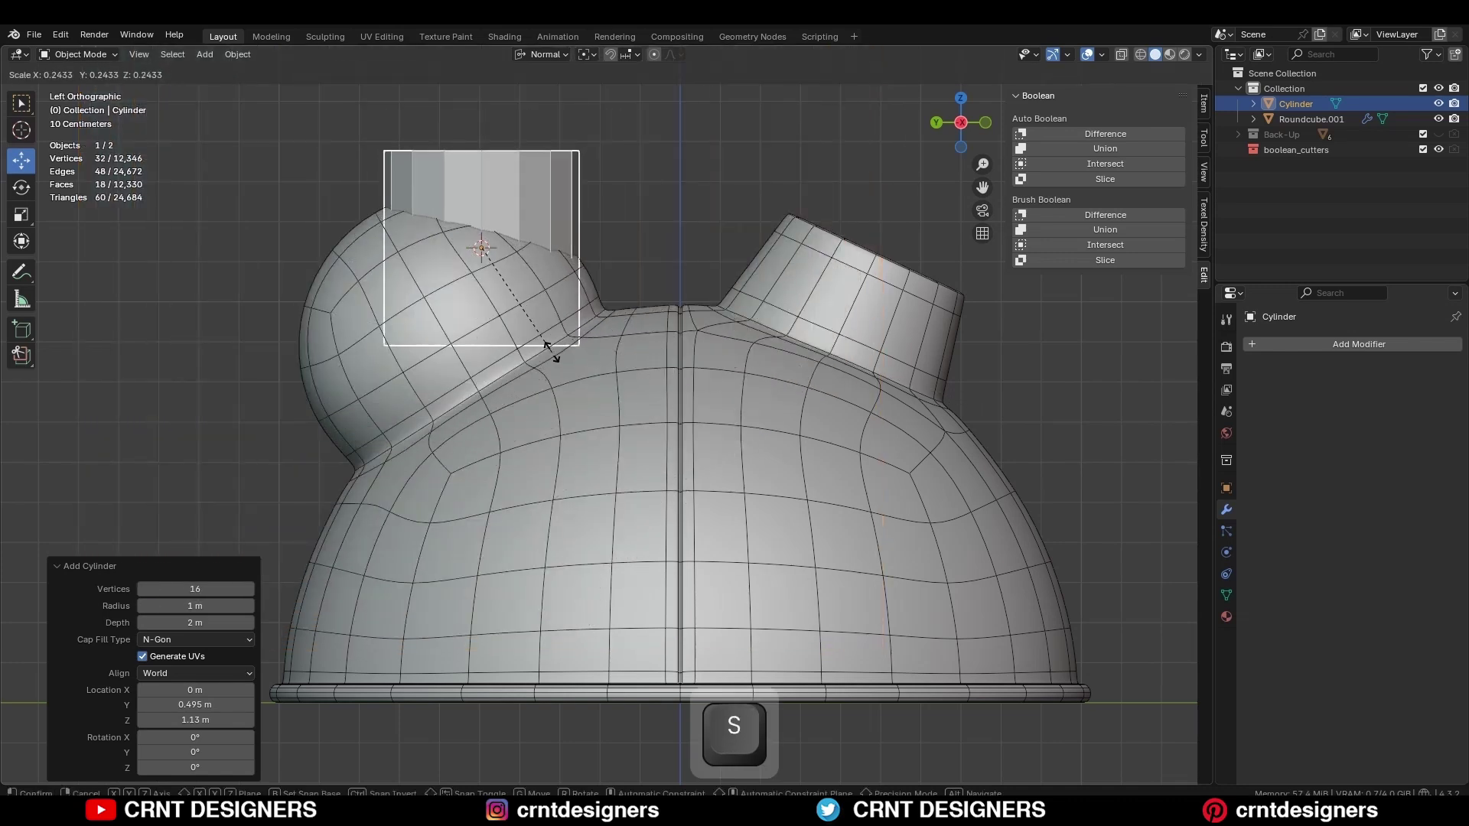
{"action": "left_click", "coordinate": [549, 336]}
Raise the small cylinder along Z so it stands higher out of the smaller sphere
{"action": "middle_click_drag", "start_coordinate": [562, 240], "coordinate": [549, 252]}
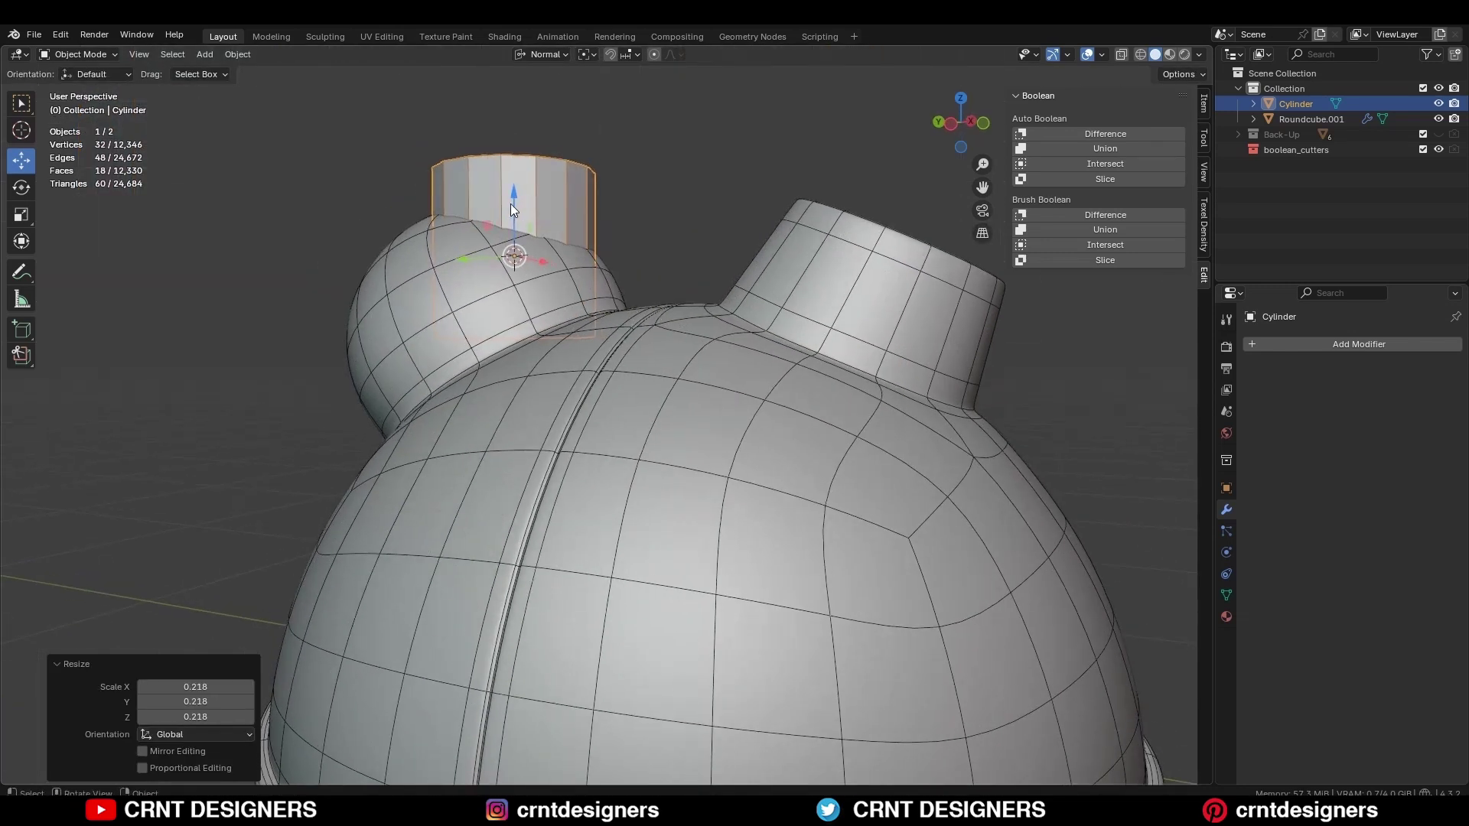
{"action": "left_click_drag", "start_coordinate": [515, 200], "coordinate": [517, 173]}
{"action": "middle_click_drag", "start_coordinate": [530, 200], "coordinate": [572, 315]}
{"action": "key", "text": "Tab"}
{"action": "key", "text": "Tab"}
On the smaller sphere's -X side, knife-cut an edge between the two outline vertices and a crossing edge from the inner corner outward
{"action": "left_click", "coordinate": [528, 338]}
{"action": "key", "text": "Tab"}
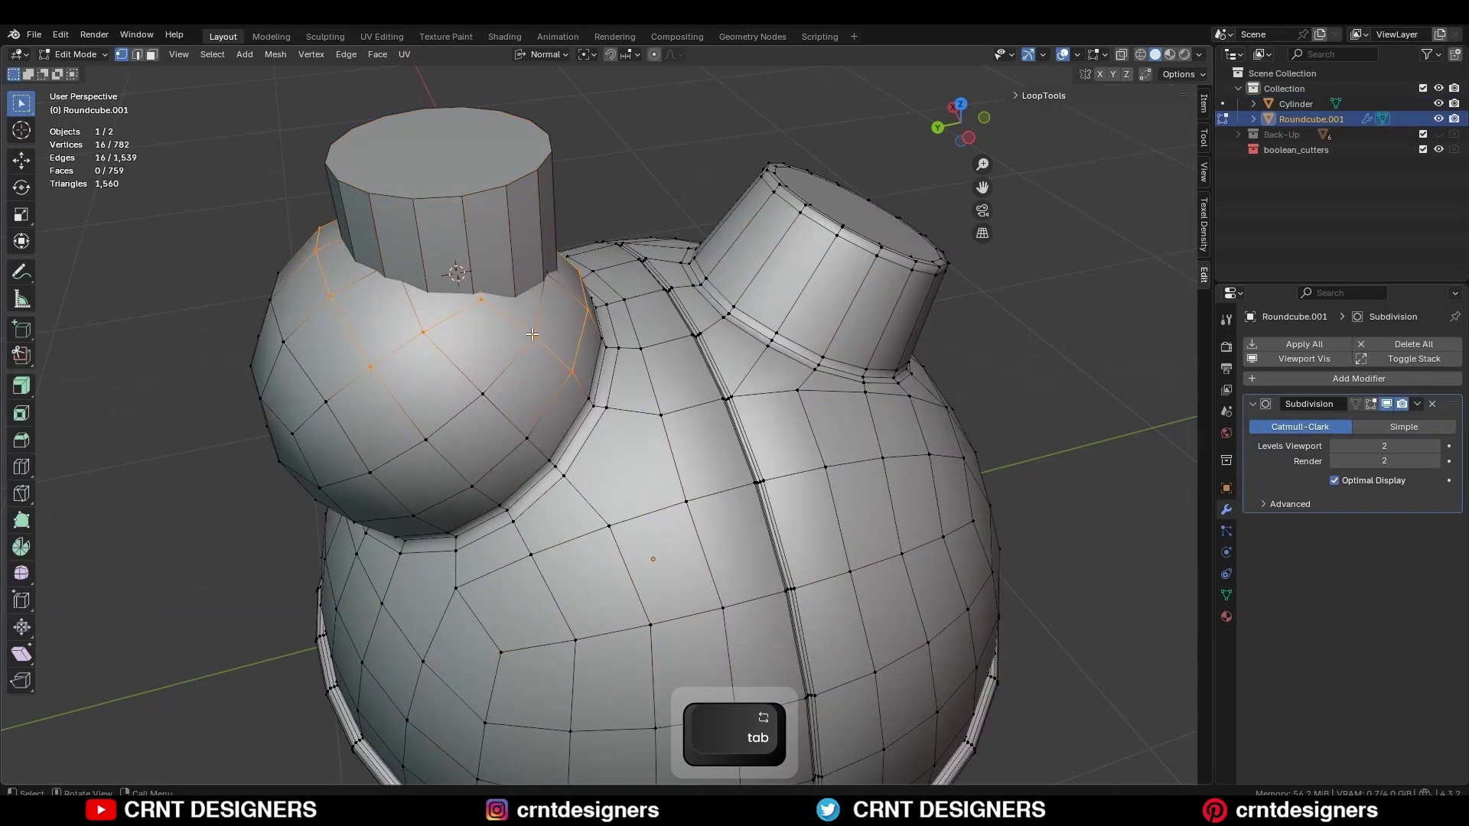
{"action": "middle_click_drag", "start_coordinate": [597, 230], "coordinate": [528, 272]}
{"action": "middle_click_drag", "start_coordinate": [533, 269], "coordinate": [566, 320], "text": "shift"}
{"action": "scroll", "coordinate": [566, 319], "scroll_direction": "up", "scroll_amount": 2}
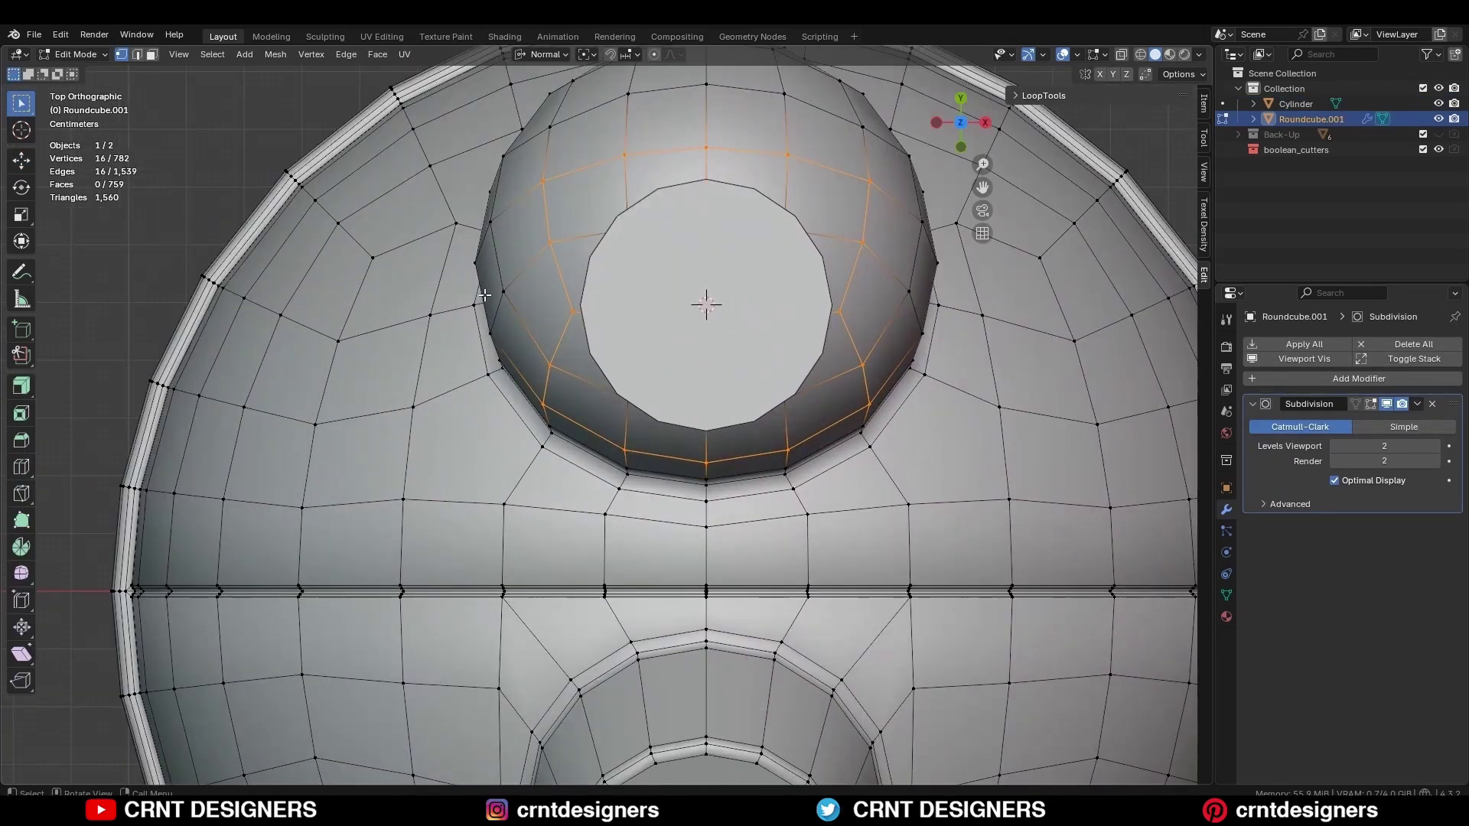
{"action": "left_click", "coordinate": [22, 494]}
{"action": "key", "text": "1"}
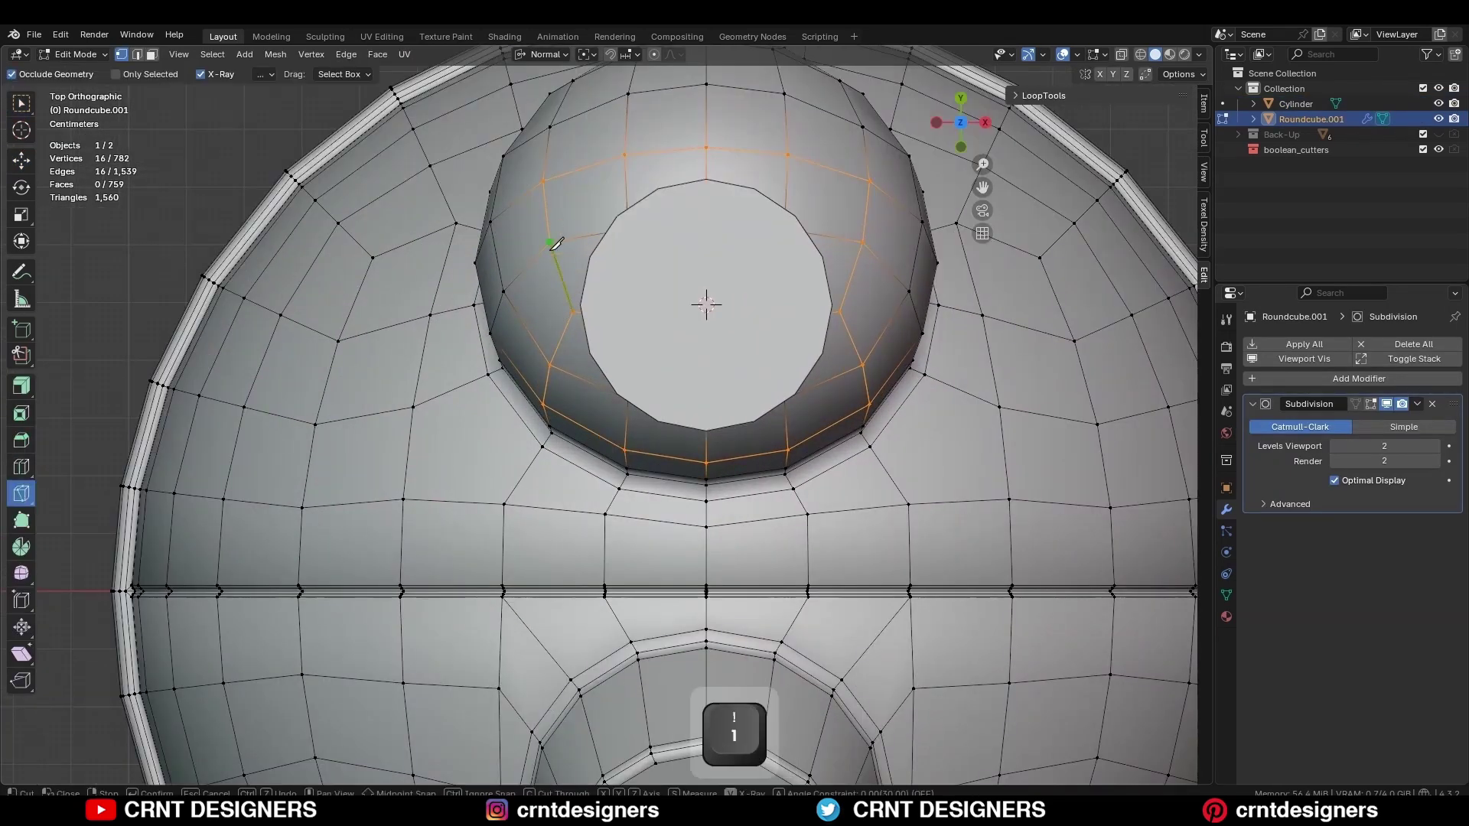
{"action": "left_click", "coordinate": [556, 244]}
{"action": "key", "text": "space"}
{"action": "left_click", "coordinate": [574, 311]}
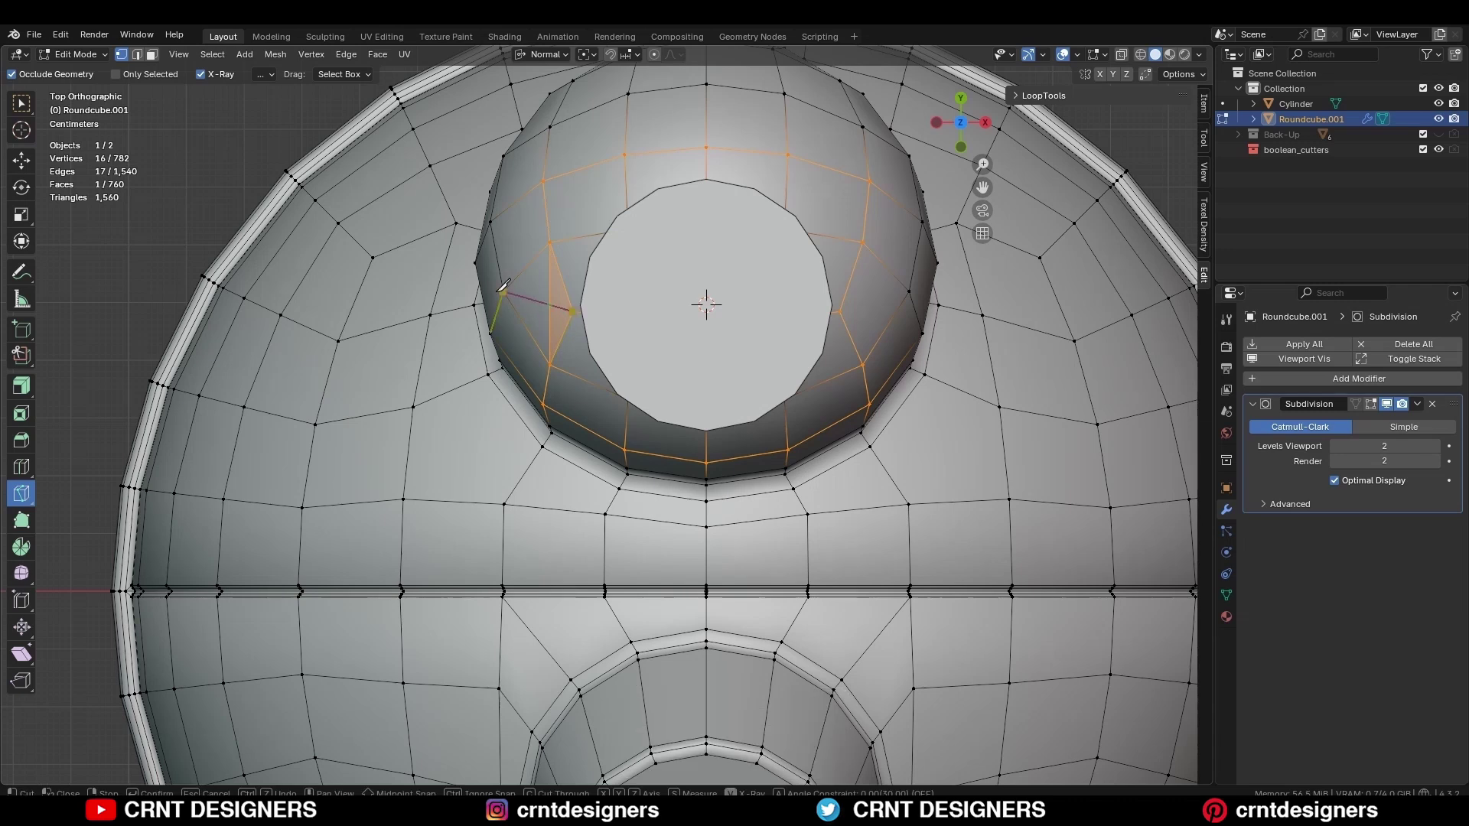
{"action": "left_click", "coordinate": [503, 292]}
{"action": "key", "text": "space"}
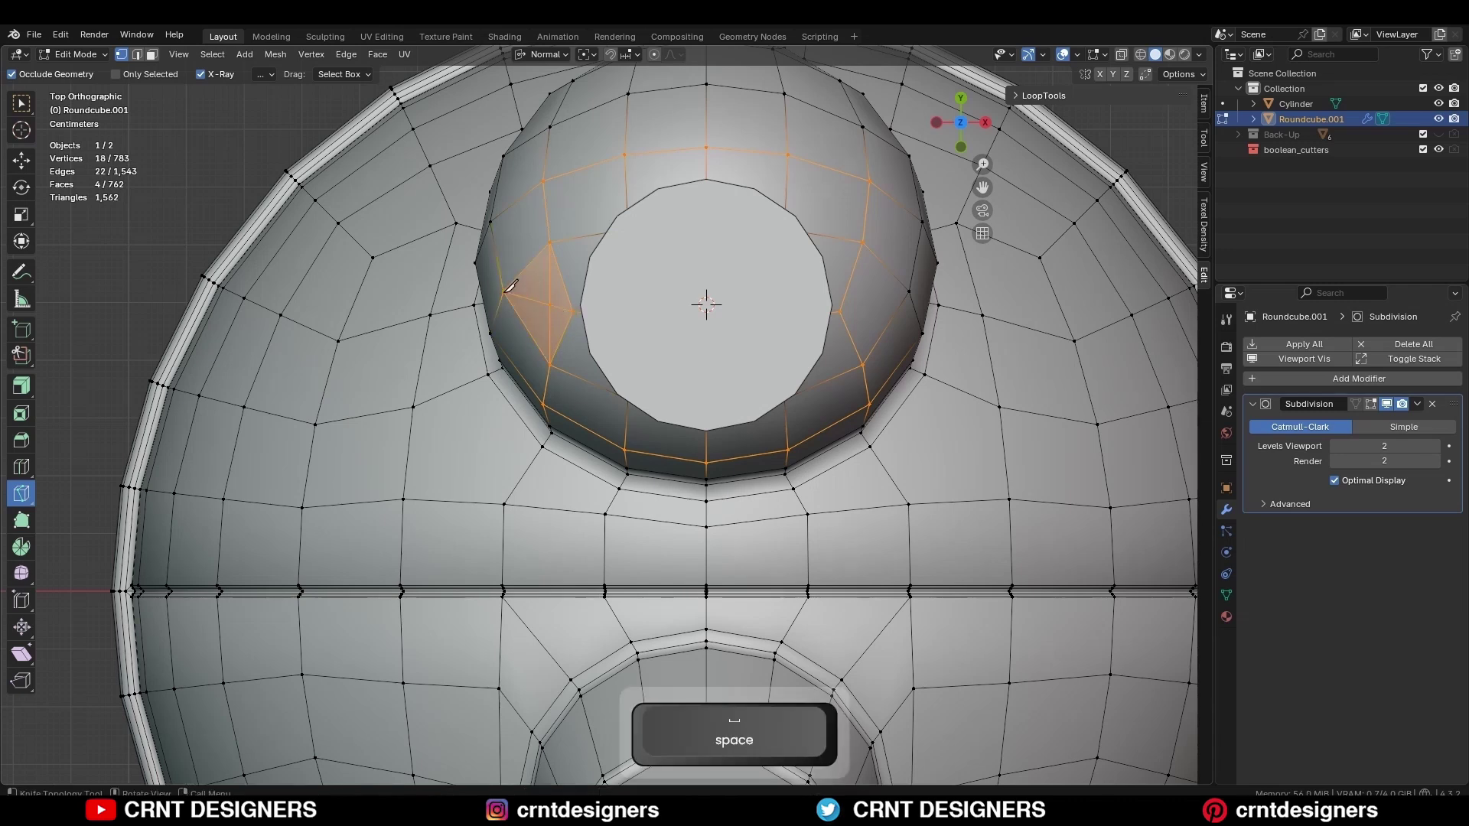
Merge the inner corner vertex into the knife cut's crossing vertex on the sphere's -X side and dissolve the edge running outward from it
{"action": "key", "text": "c"}
{"action": "left_click", "coordinate": [552, 304]}
{"action": "left_click", "coordinate": [573, 310]}
{"action": "left_click", "coordinate": [554, 304], "text": "shift"}
{"action": "key", "text": "m"}
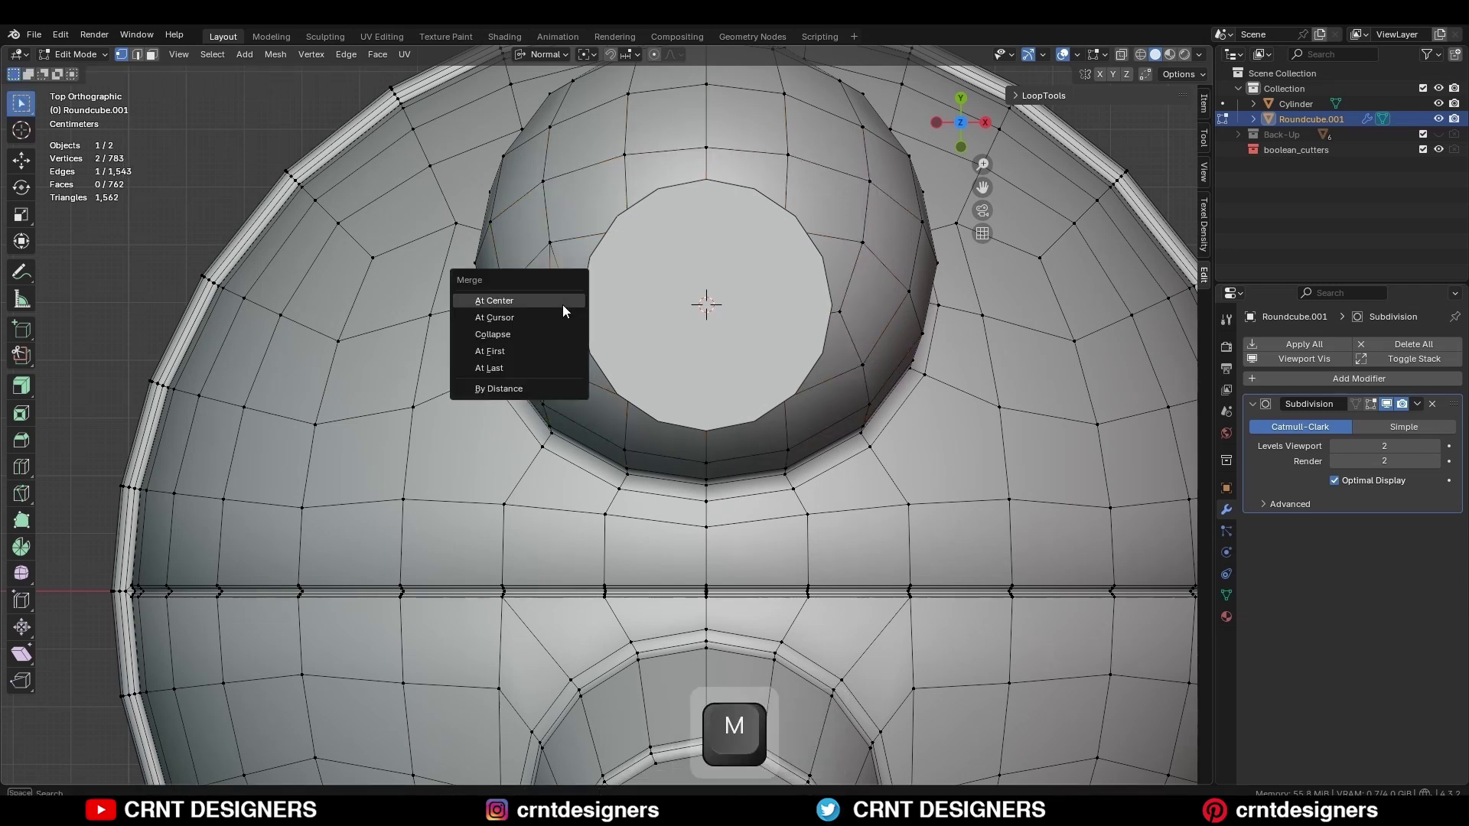
{"action": "left_click", "coordinate": [554, 368]}
{"action": "key", "text": "2"}
{"action": "left_click", "coordinate": [534, 301]}
{"action": "key", "text": "ctrl+x"}
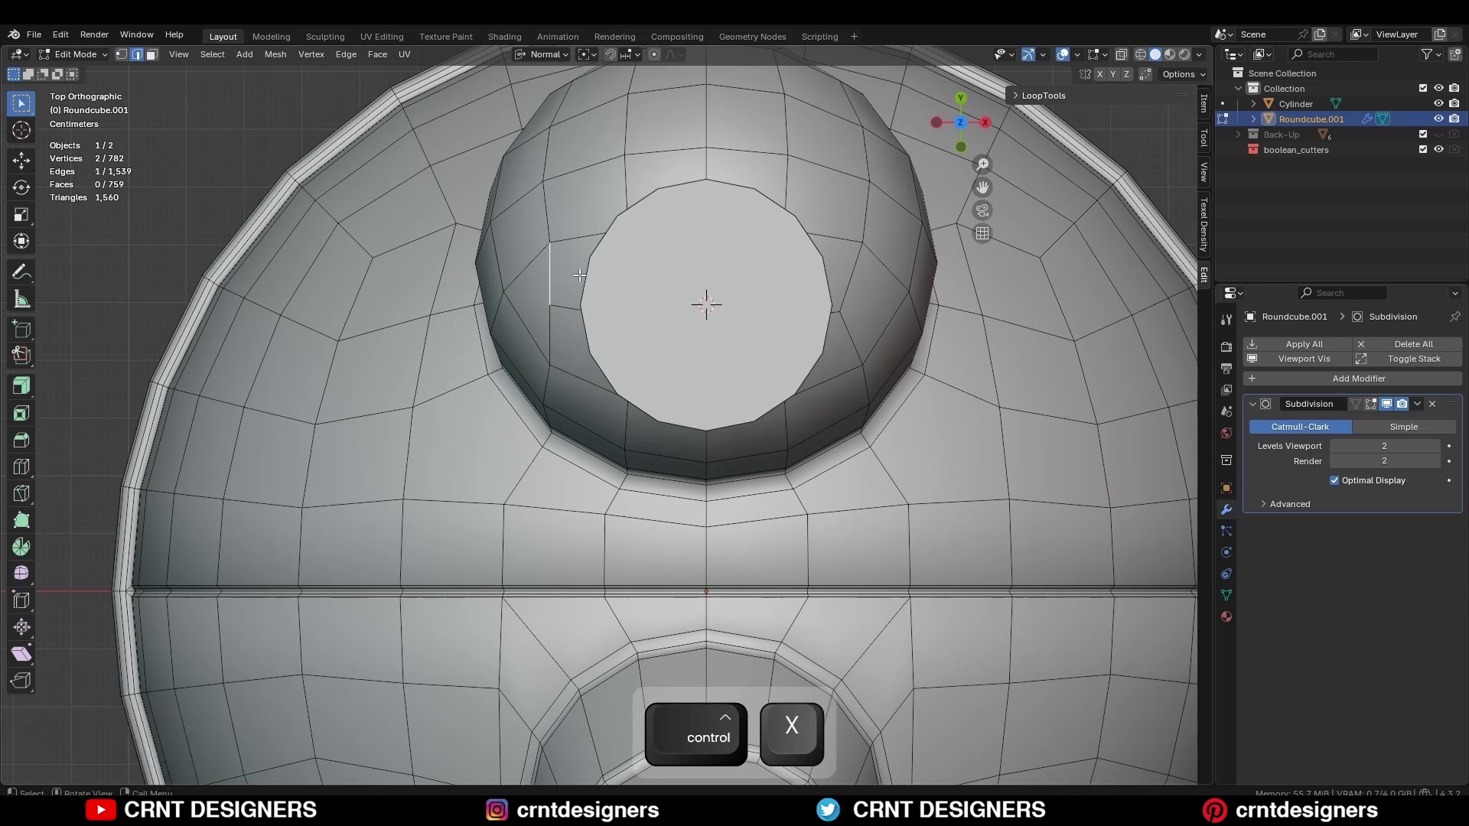
Symmetrize the whole mesh to mirror the smaller sphere's new cuts to its other side, and return to Object Mode
{"action": "scroll", "coordinate": [534, 301], "scroll_direction": "down", "scroll_amount": 2}
{"action": "key", "text": "a"}
{"action": "left_click", "coordinate": [275, 54]}
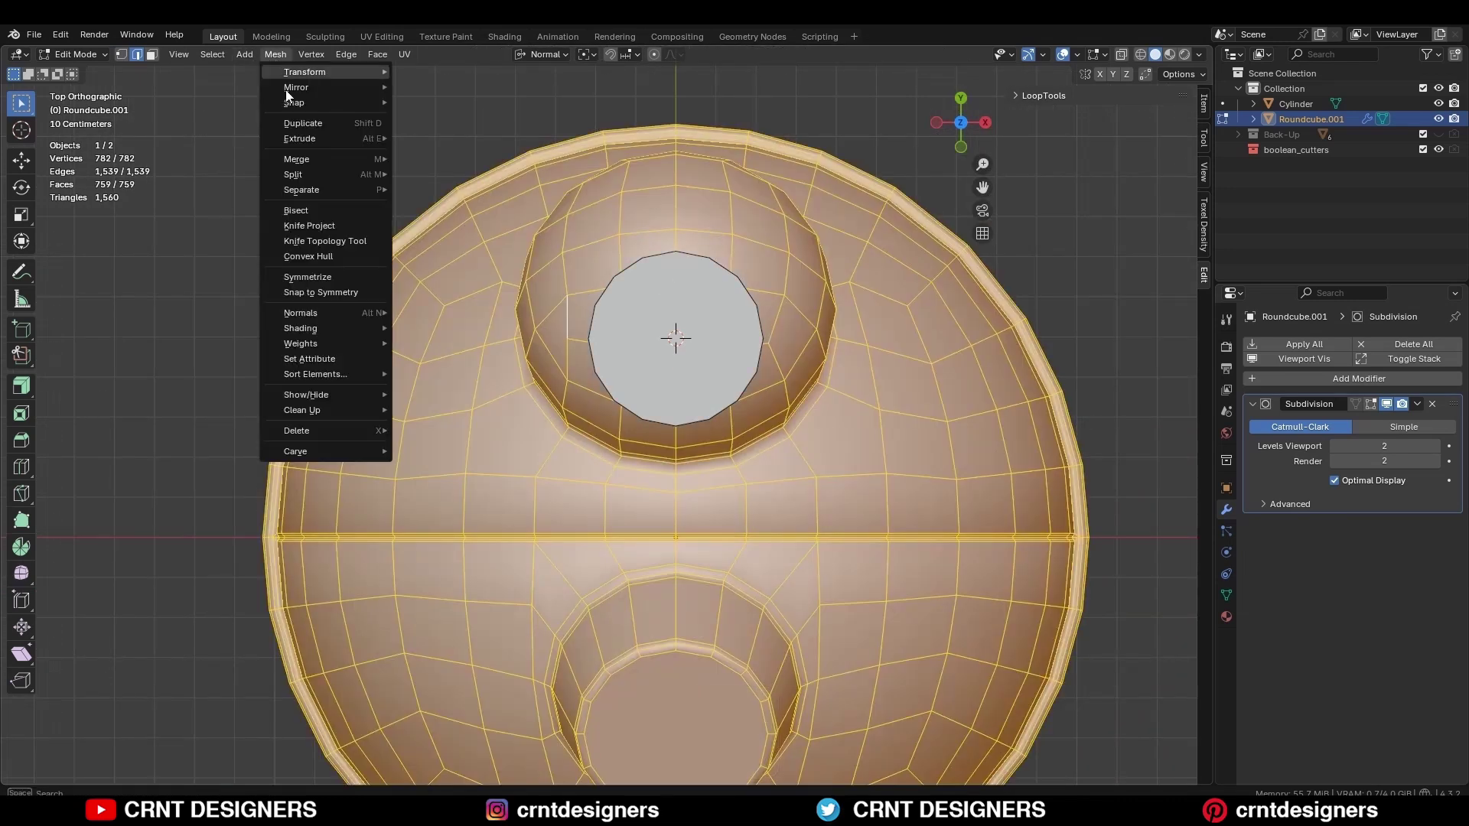
{"action": "left_click", "coordinate": [328, 279]}
{"action": "key", "text": "Tab"}
Select the small cylinder with the main body as active object and join them with a brush Boolean Union
{"action": "left_click", "coordinate": [702, 344]}
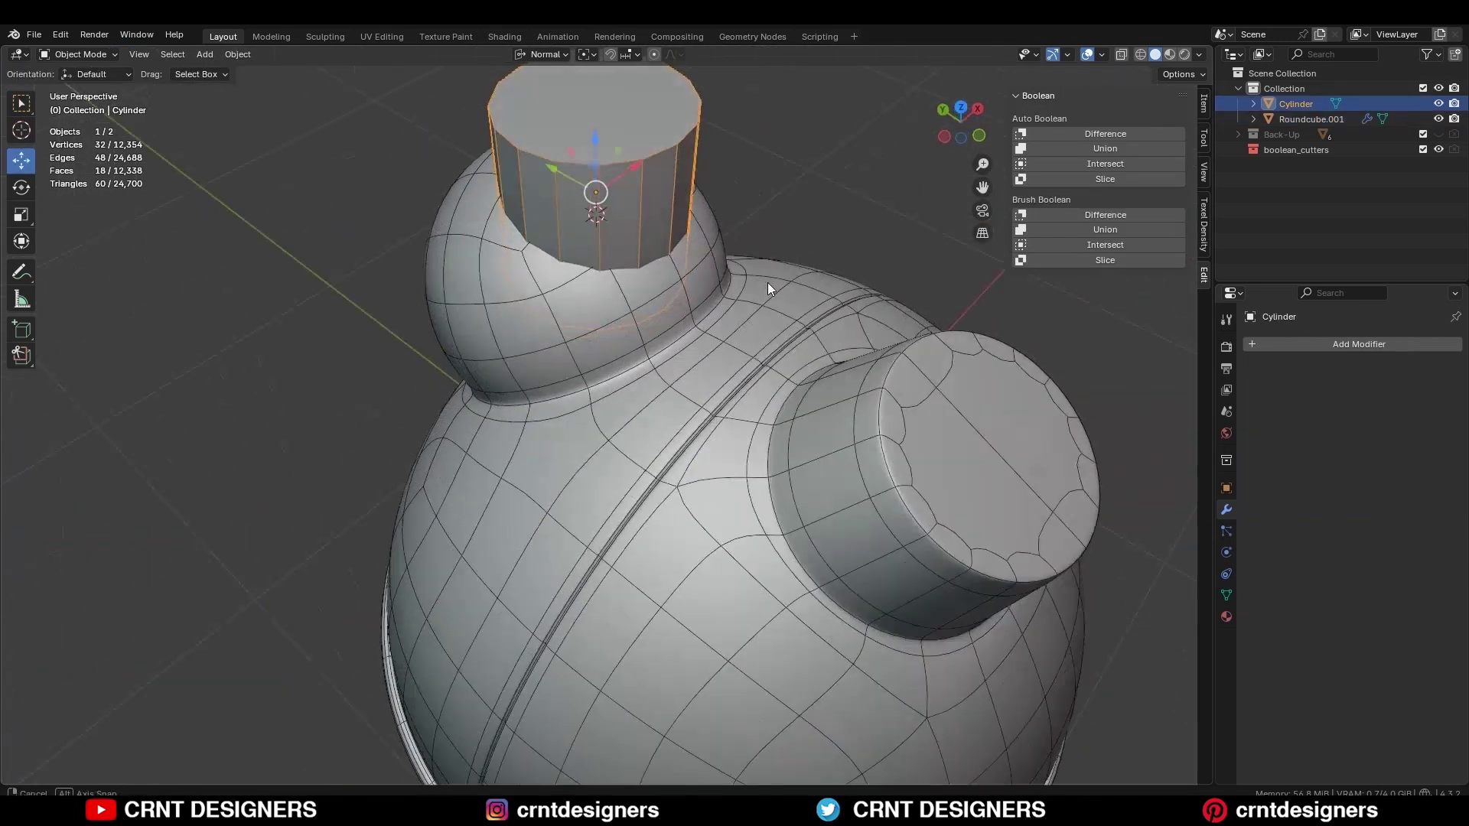
{"action": "middle_click_drag", "start_coordinate": [768, 282], "coordinate": [511, 196]}
{"action": "left_click", "coordinate": [657, 277], "text": "shift"}
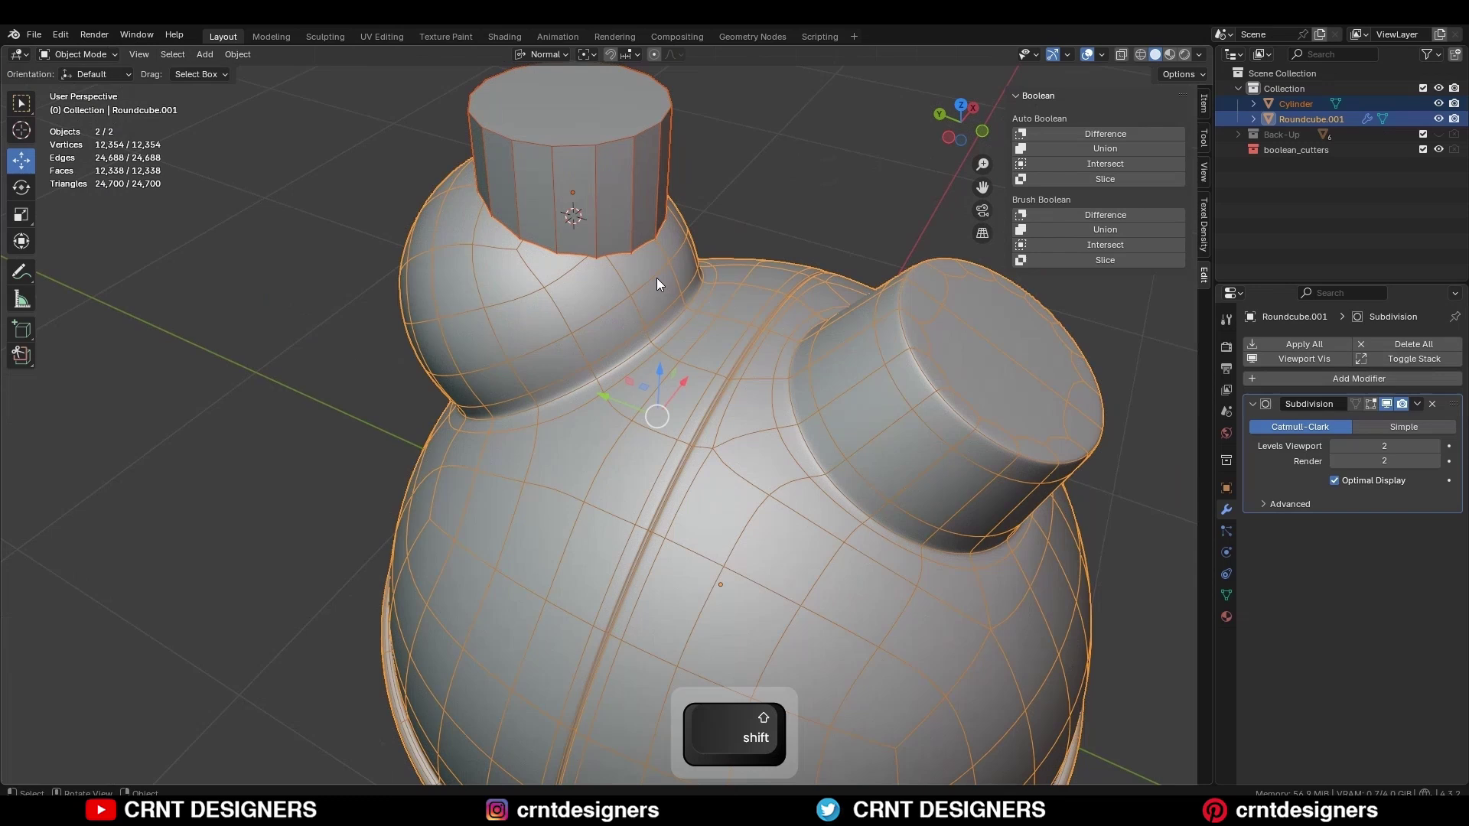
{"action": "left_click", "coordinate": [1090, 229]}
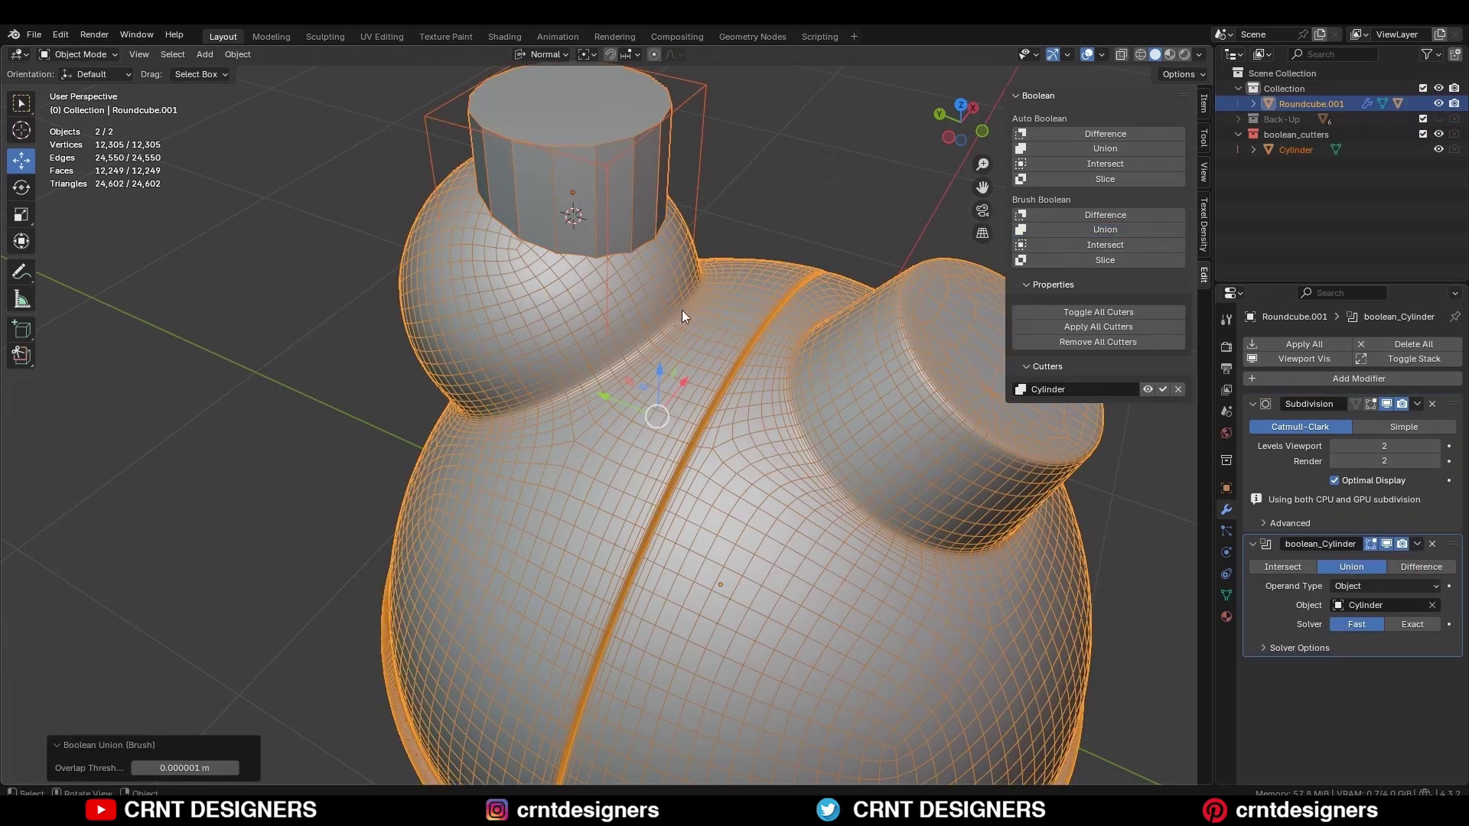
Place the Boolean modifier before the Subdivision modifier, apply it, and delete the leftover cutter cylinder
{"action": "left_click_drag", "start_coordinate": [1453, 544], "coordinate": [1454, 404]}
{"action": "left_click", "coordinate": [800, 403]}
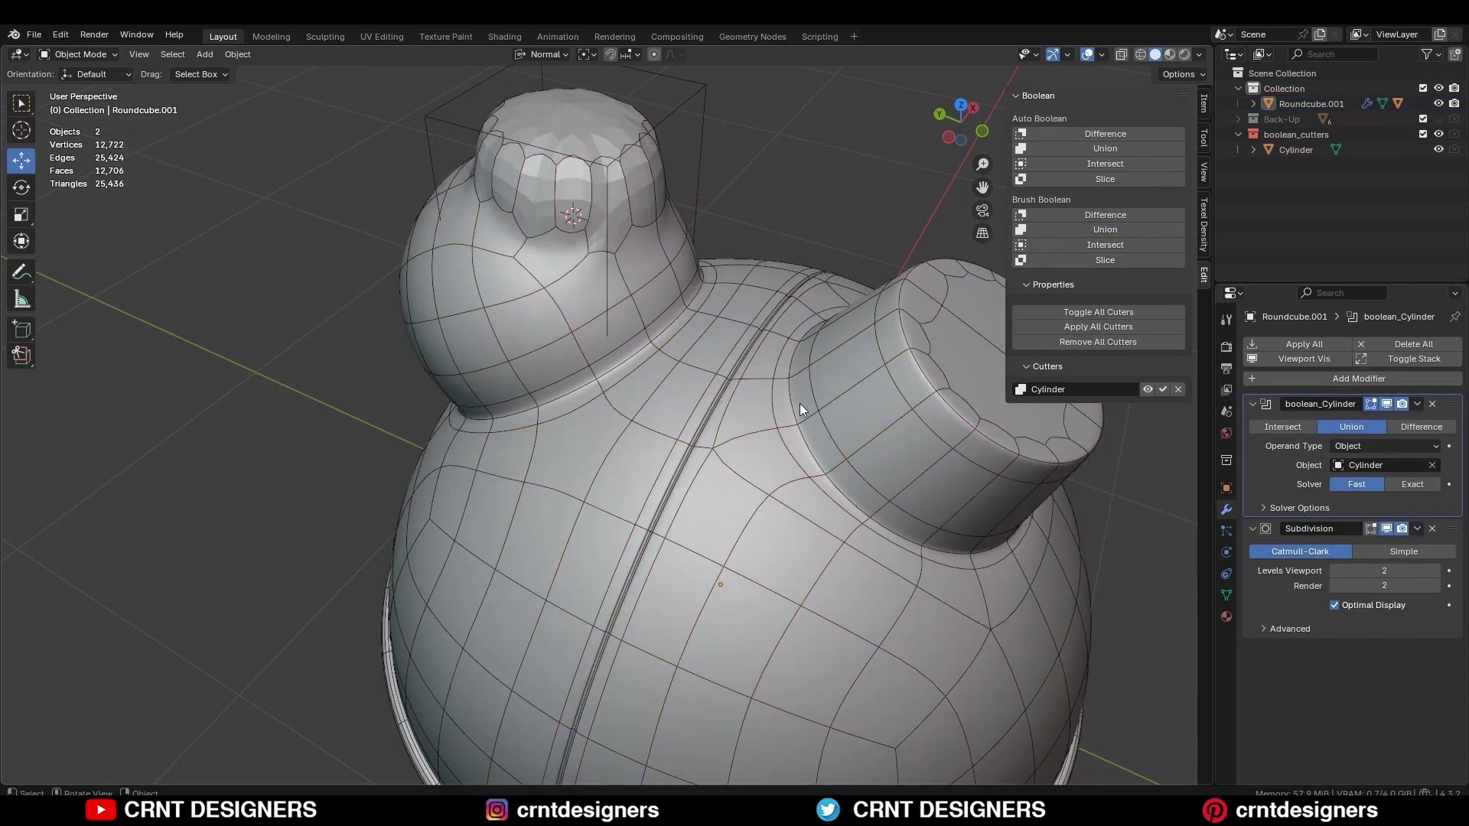
{"action": "left_click", "coordinate": [1417, 404]}
{"action": "left_click", "coordinate": [1411, 420]}
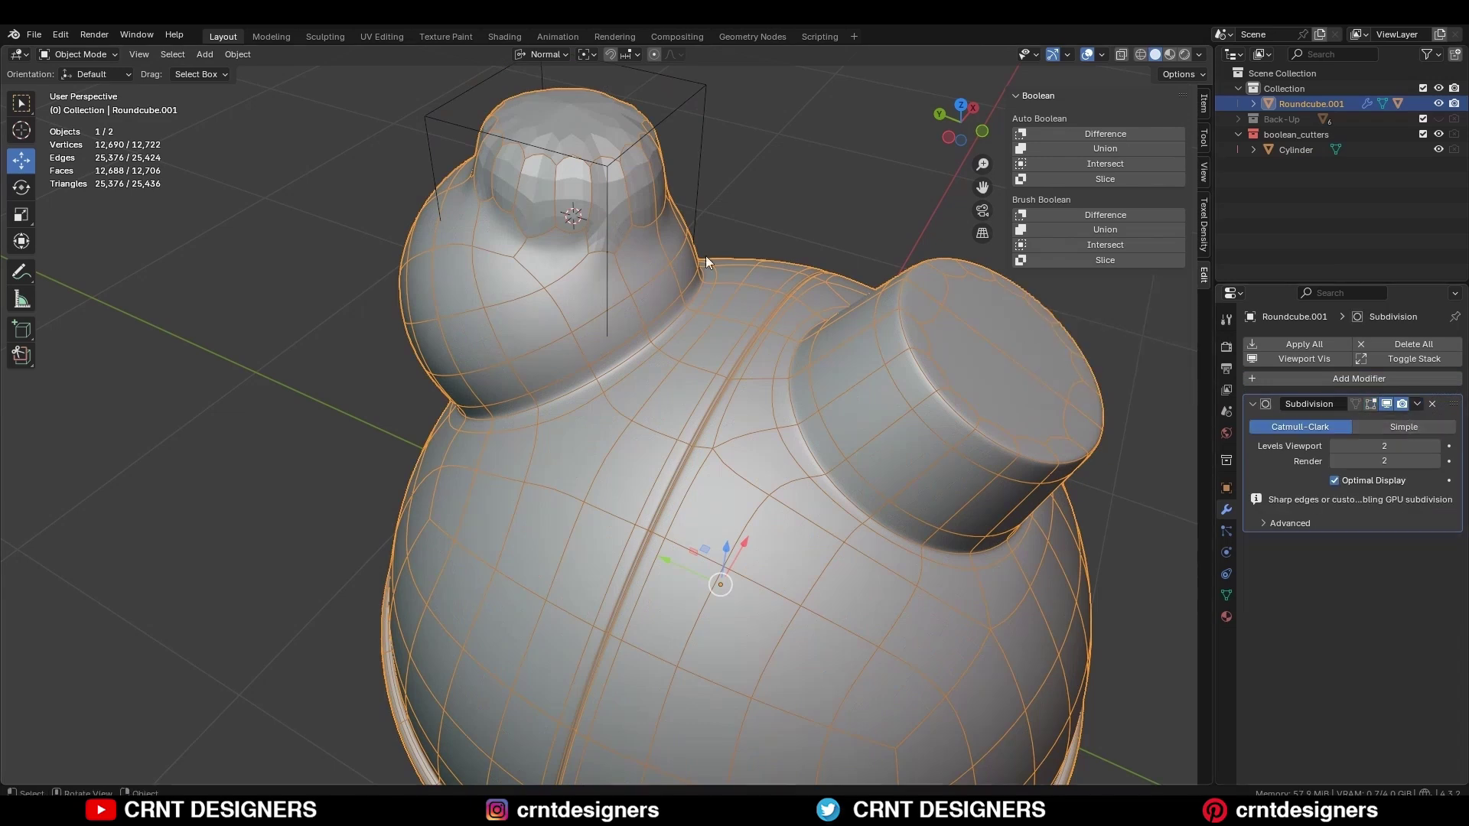
{"action": "left_click", "coordinate": [608, 177]}
{"action": "key", "text": "x"}
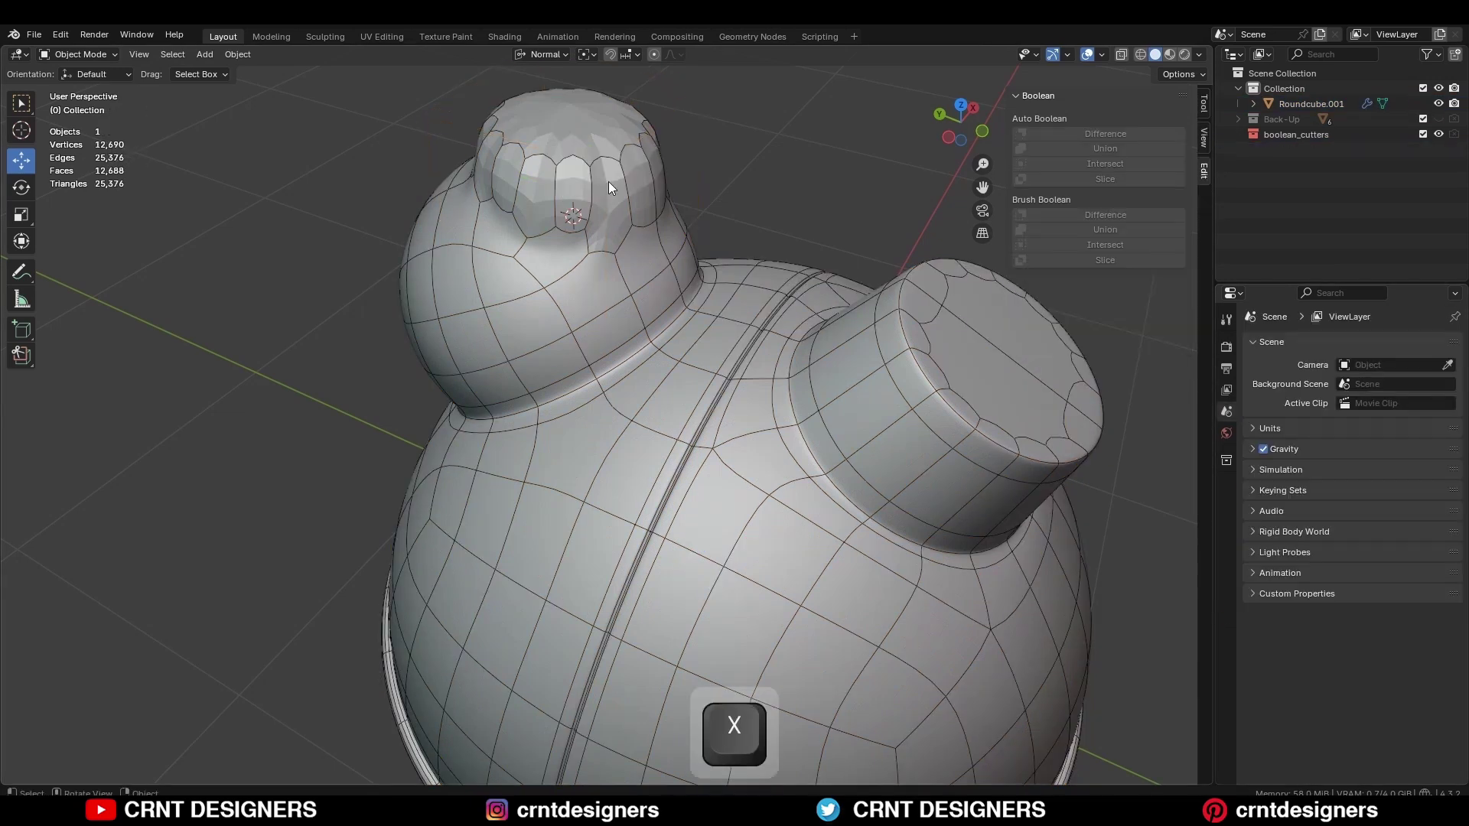
{"action": "left_click", "coordinate": [608, 184]}
At the cylinder-sphere seam, connect a cylinder corner vertex to the sphere vertex below it and dissolve the adjacent original sphere edge
{"action": "key", "text": "Tab"}
{"action": "middle_click_drag", "start_coordinate": [469, 263], "coordinate": [659, 383], "text": "shift"}
{"action": "scroll", "coordinate": [536, 383], "scroll_direction": "up", "scroll_amount": 3}
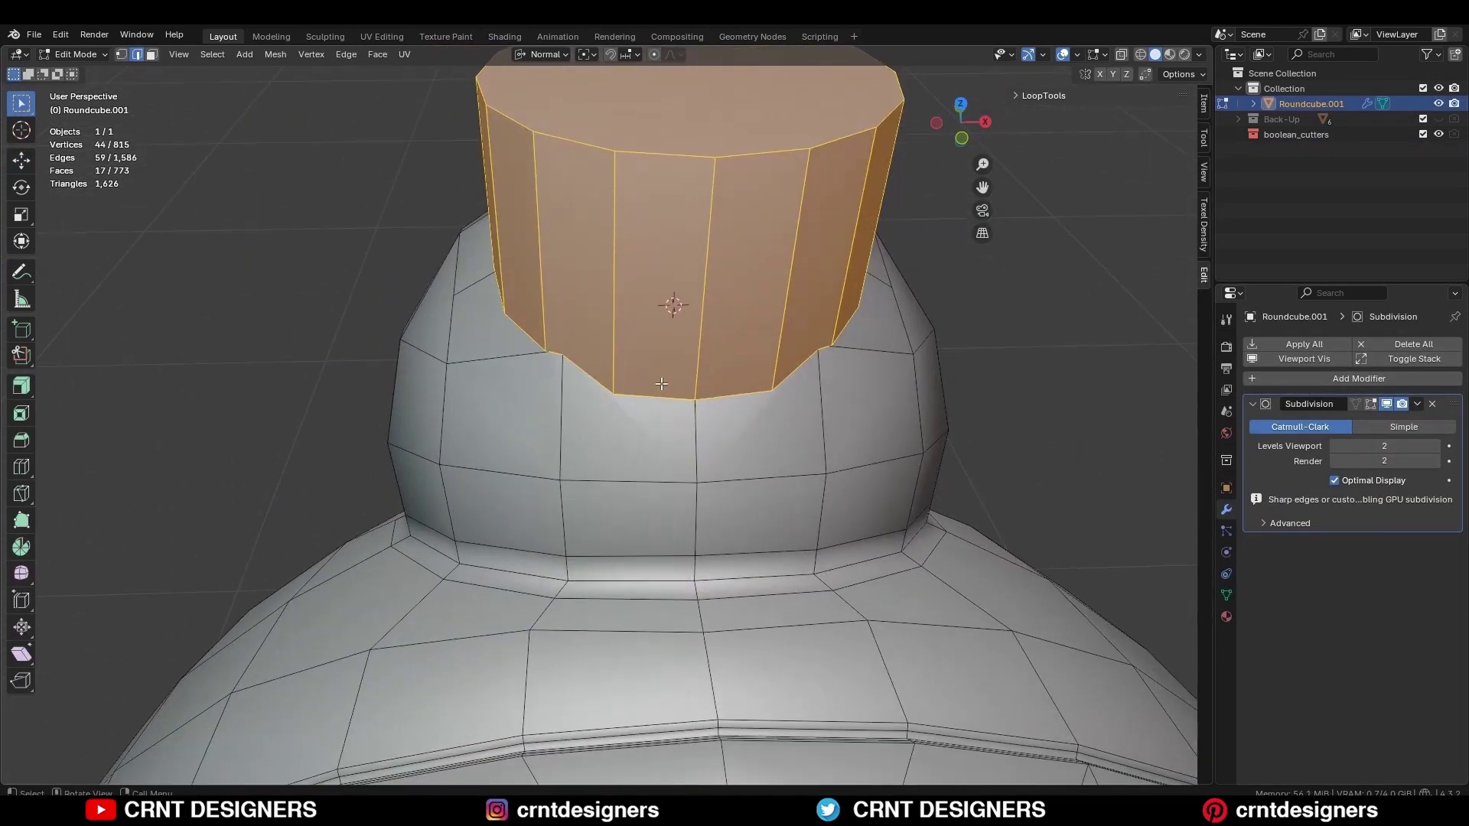
{"action": "key", "text": "alt+z"}
{"action": "scroll", "coordinate": [673, 391], "scroll_direction": "up", "scroll_amount": 1}
{"action": "key", "text": "1"}
{"action": "left_click_drag", "start_coordinate": [737, 415], "coordinate": [702, 398]}
{"action": "left_click", "coordinate": [703, 394]}
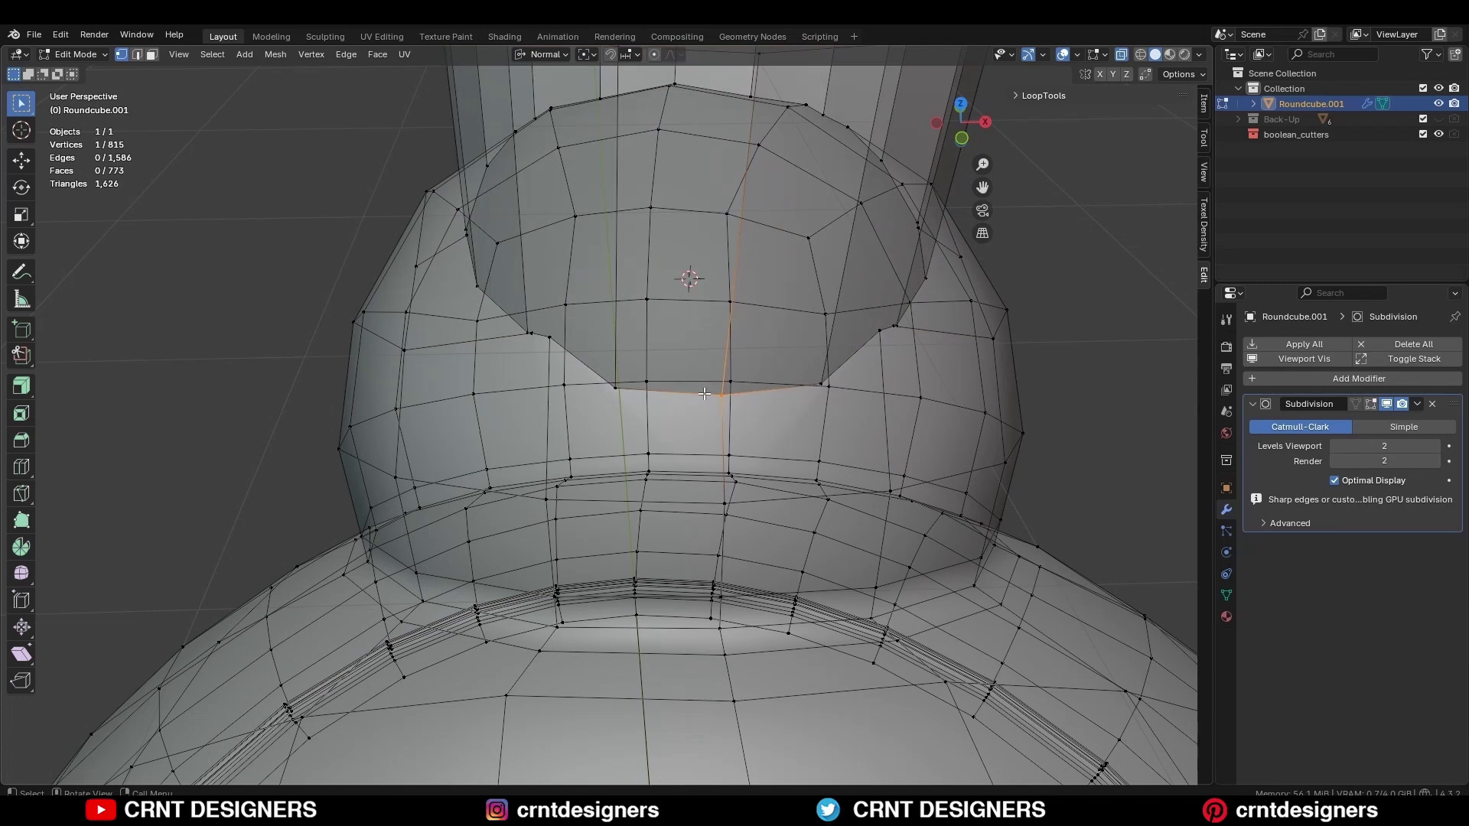
{"action": "key", "text": "alt+z"}
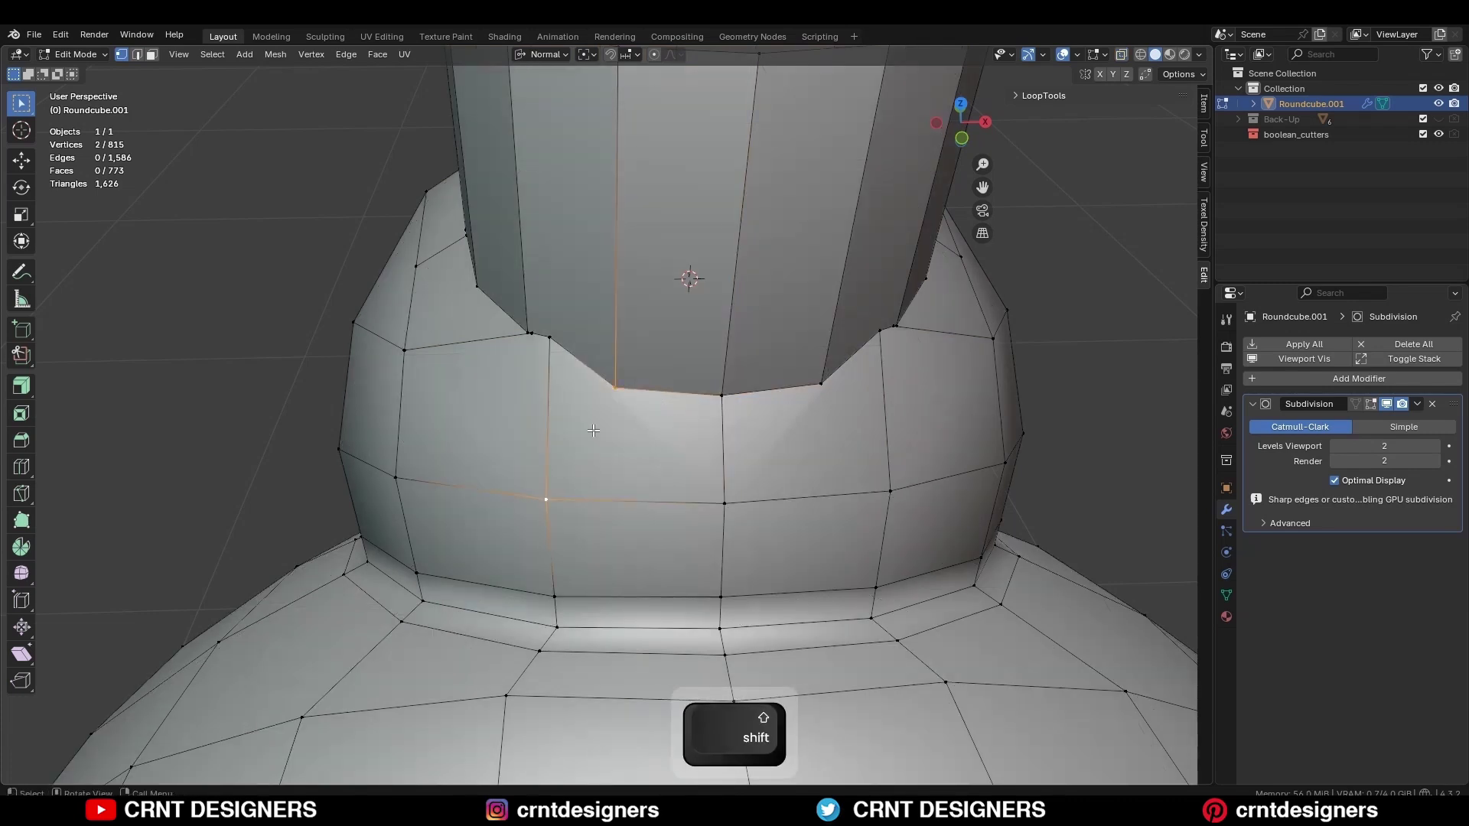
{"action": "middle_click_drag", "start_coordinate": [593, 431], "coordinate": [642, 429]}
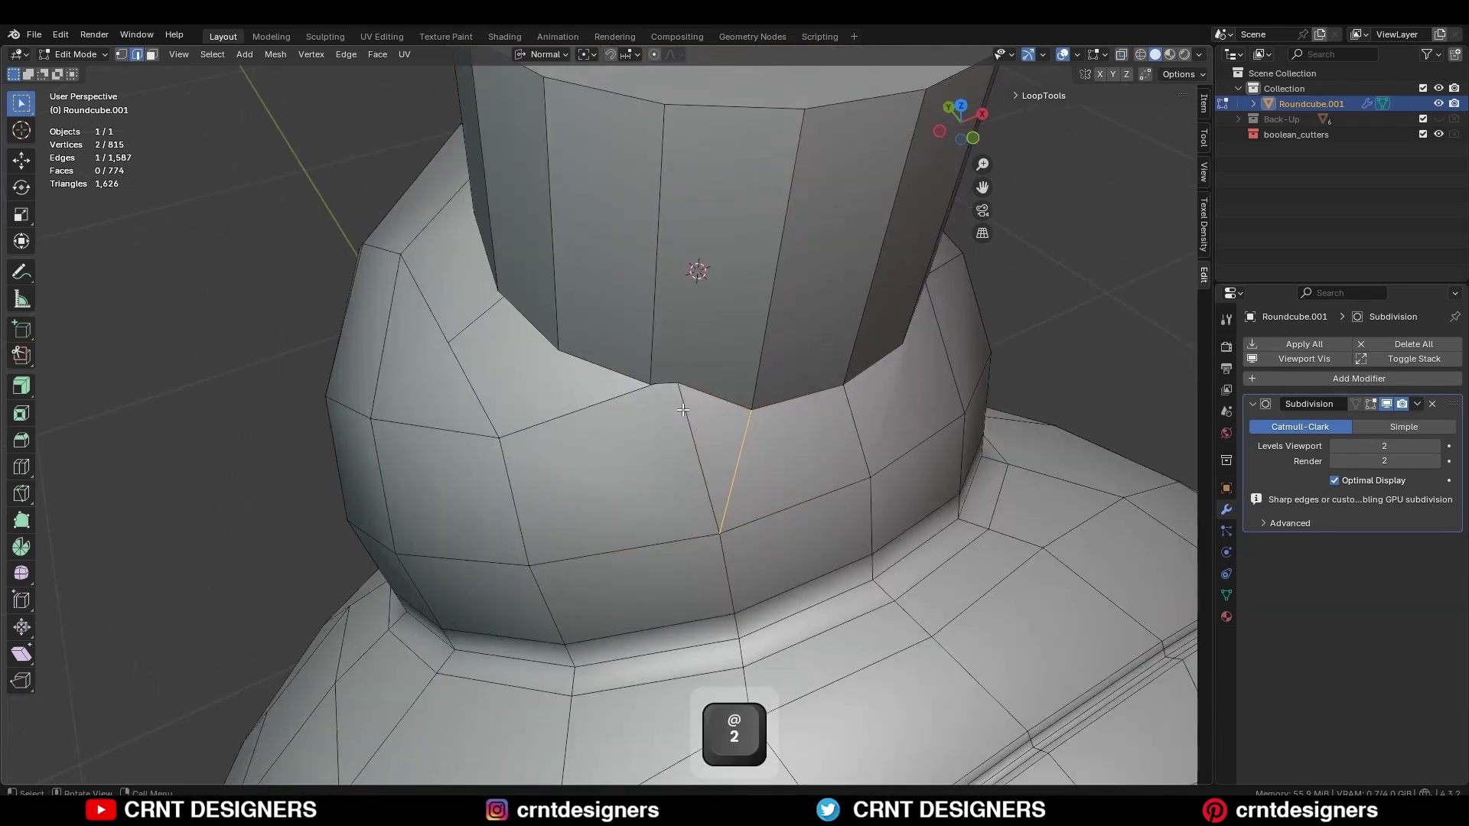
{"action": "key", "text": "ctrl+x"}
Connect the next cylinder corner vertices along the seam to the sphere's grid vertices and dissolve the neighbouring original edge
{"action": "key", "text": "1"}
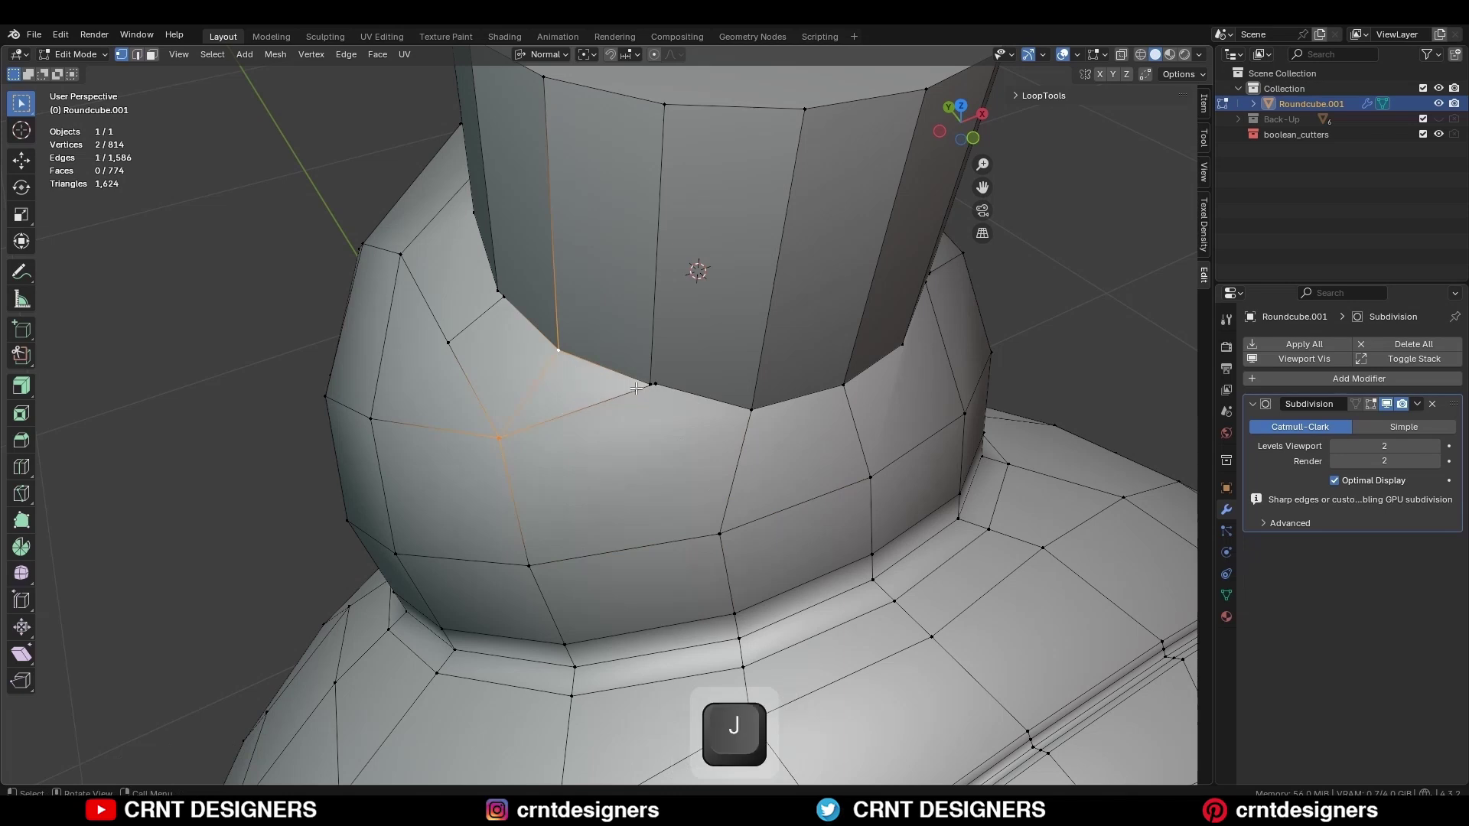
{"action": "key", "text": "ctrl+x"}
{"action": "key", "text": "1"}
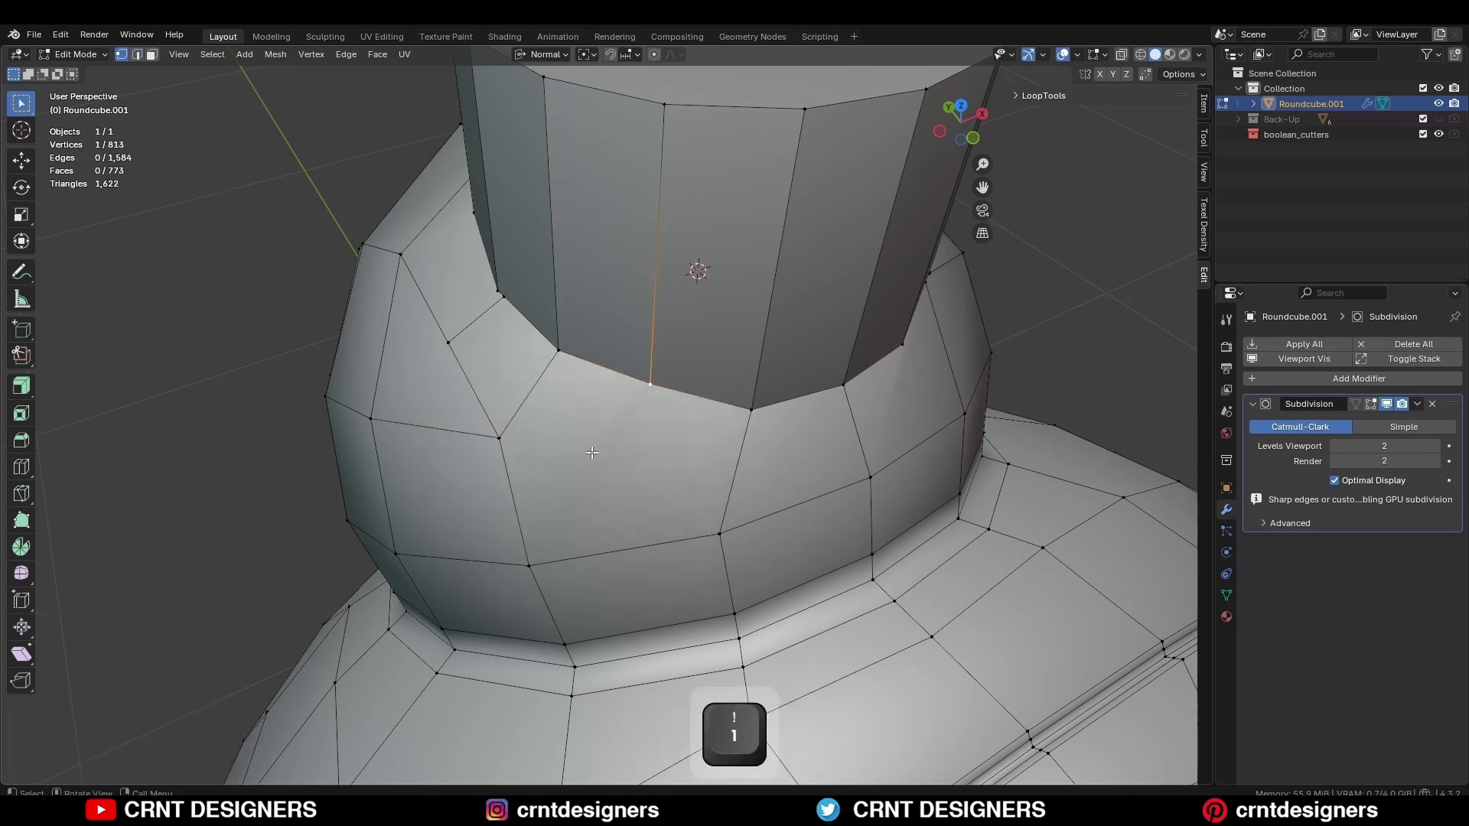
{"action": "key", "text": "j"}
{"action": "left_click", "coordinate": [592, 460]}
Merge the stray seam vertices on the sphere's -X side into the neighbouring cylinder corner vertices, using At Last
{"action": "middle_click_drag", "start_coordinate": [606, 375], "coordinate": [698, 368]}
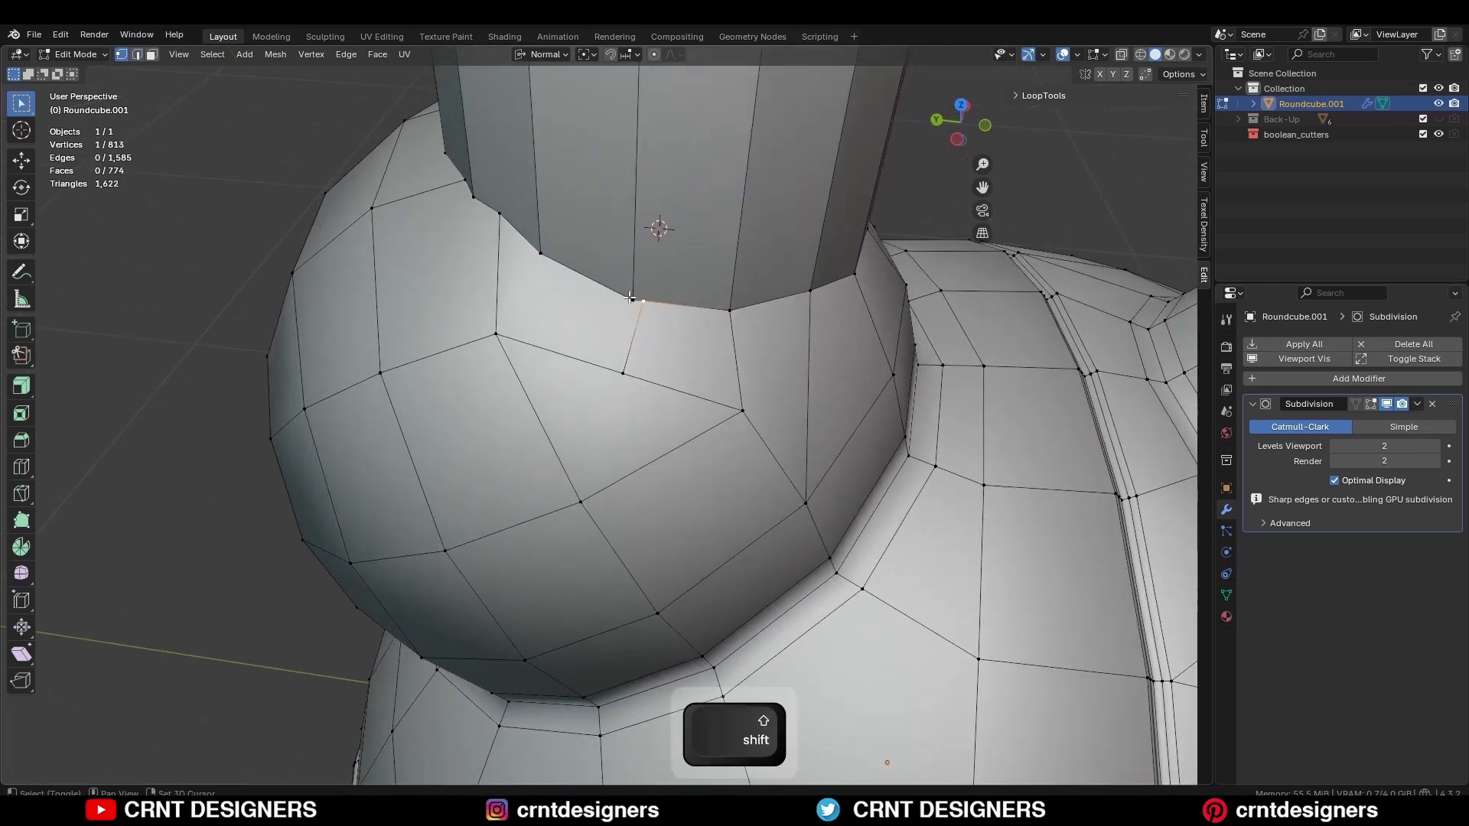
{"action": "left_click", "coordinate": [630, 297], "text": "shift"}
{"action": "key", "text": "m"}
{"action": "left_click", "coordinate": [632, 364]}
{"action": "middle_click_drag", "start_coordinate": [560, 286], "coordinate": [625, 305]}
{"action": "left_click", "coordinate": [584, 334]}
{"action": "left_click", "coordinate": [627, 344], "text": "shift"}
{"action": "key", "text": "m"}
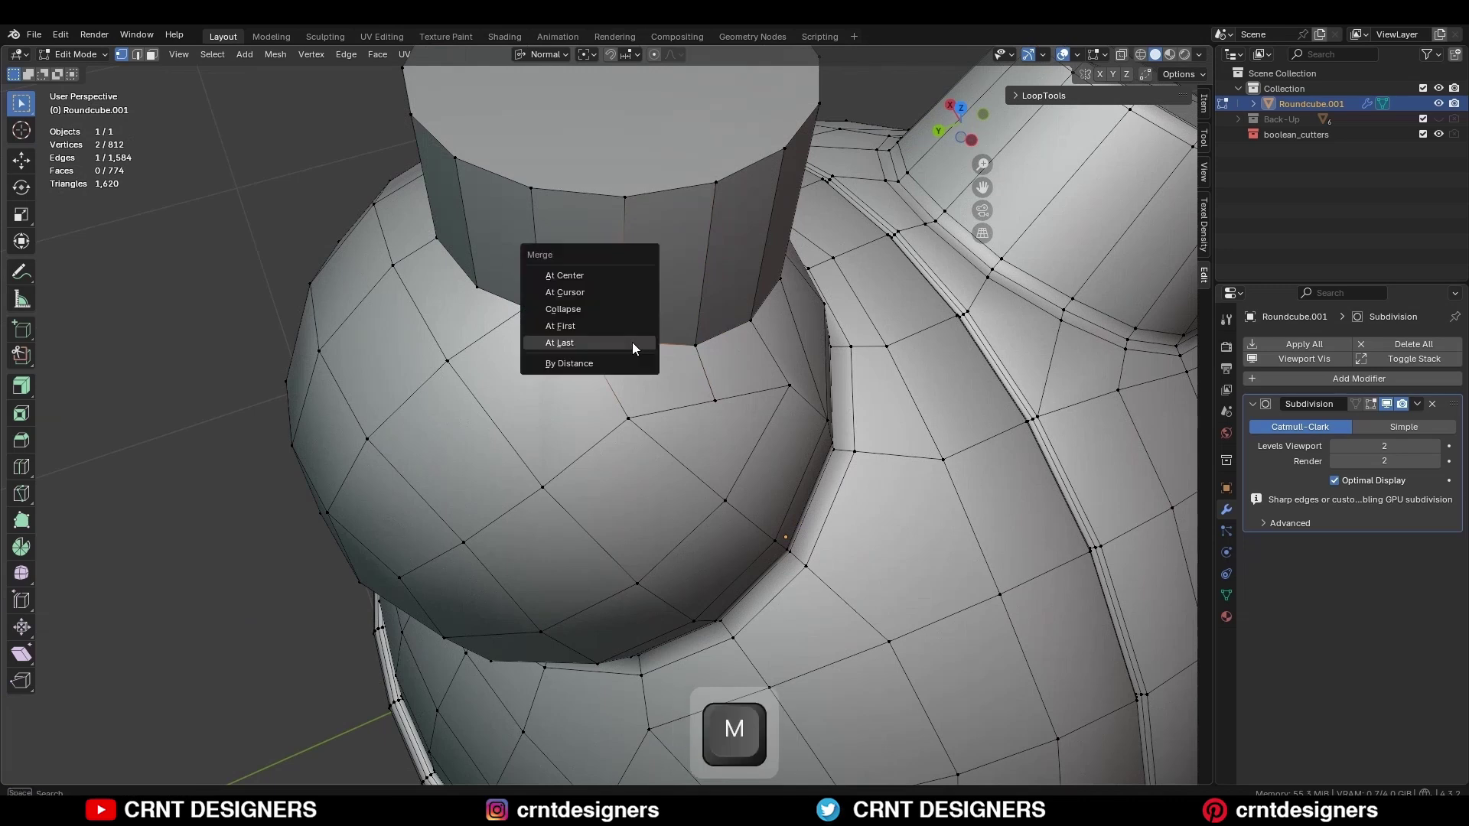
{"action": "left_click", "coordinate": [633, 349]}
Connect the next seam vertex to the sphere's grid and merge the remaining stray vertices on the seam's +Y side into the cylinder corners
{"action": "key", "text": "j"}
{"action": "middle_click_drag", "start_coordinate": [550, 375], "coordinate": [617, 325]}
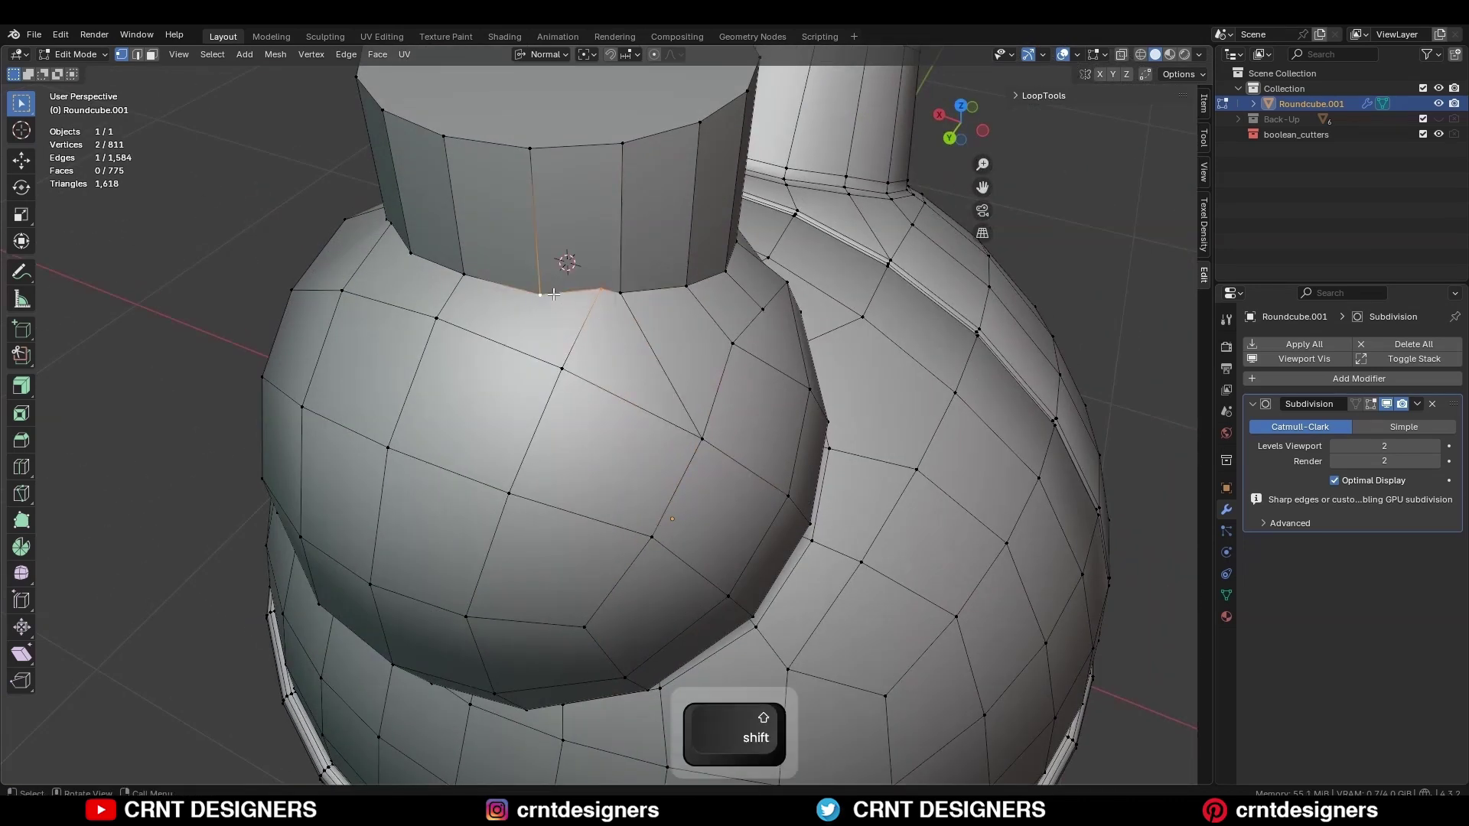
{"action": "key", "text": "m"}
{"action": "left_click", "coordinate": [555, 294]}
{"action": "key", "text": "alt+z"}
{"action": "middle_click_drag", "start_coordinate": [497, 287], "coordinate": [525, 311]}
{"action": "left_click_drag", "start_coordinate": [469, 372], "coordinate": [496, 332]}
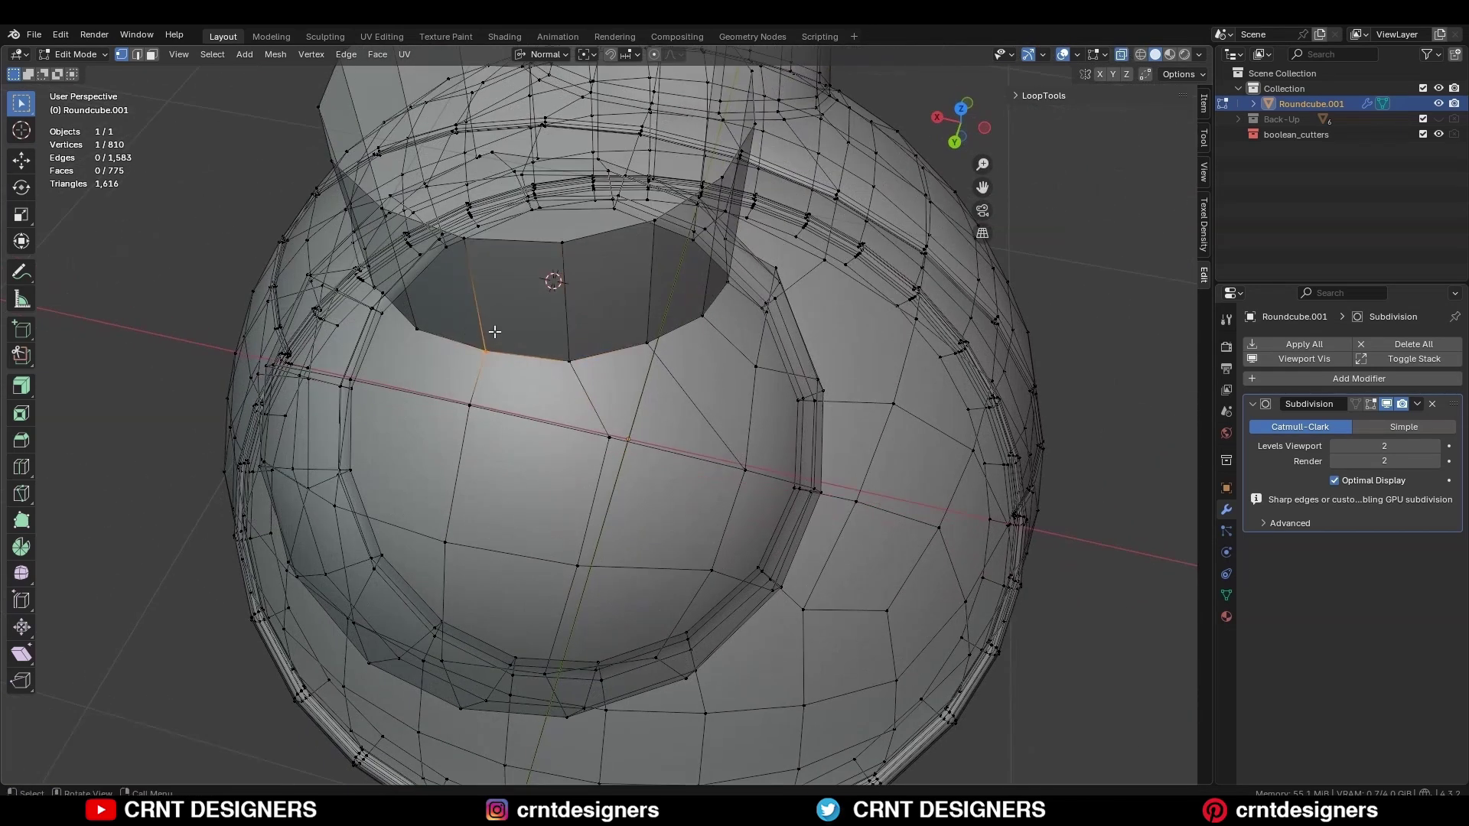
{"action": "key", "text": "m"}
{"action": "left_click", "coordinate": [496, 332]}
{"action": "key", "text": "alt+z"}
Symmetrize the whole mesh to mirror the cleaned-up seam, and check the smoothed shape in Object Mode
{"action": "key", "text": "a"}
{"action": "left_click", "coordinate": [274, 54]}
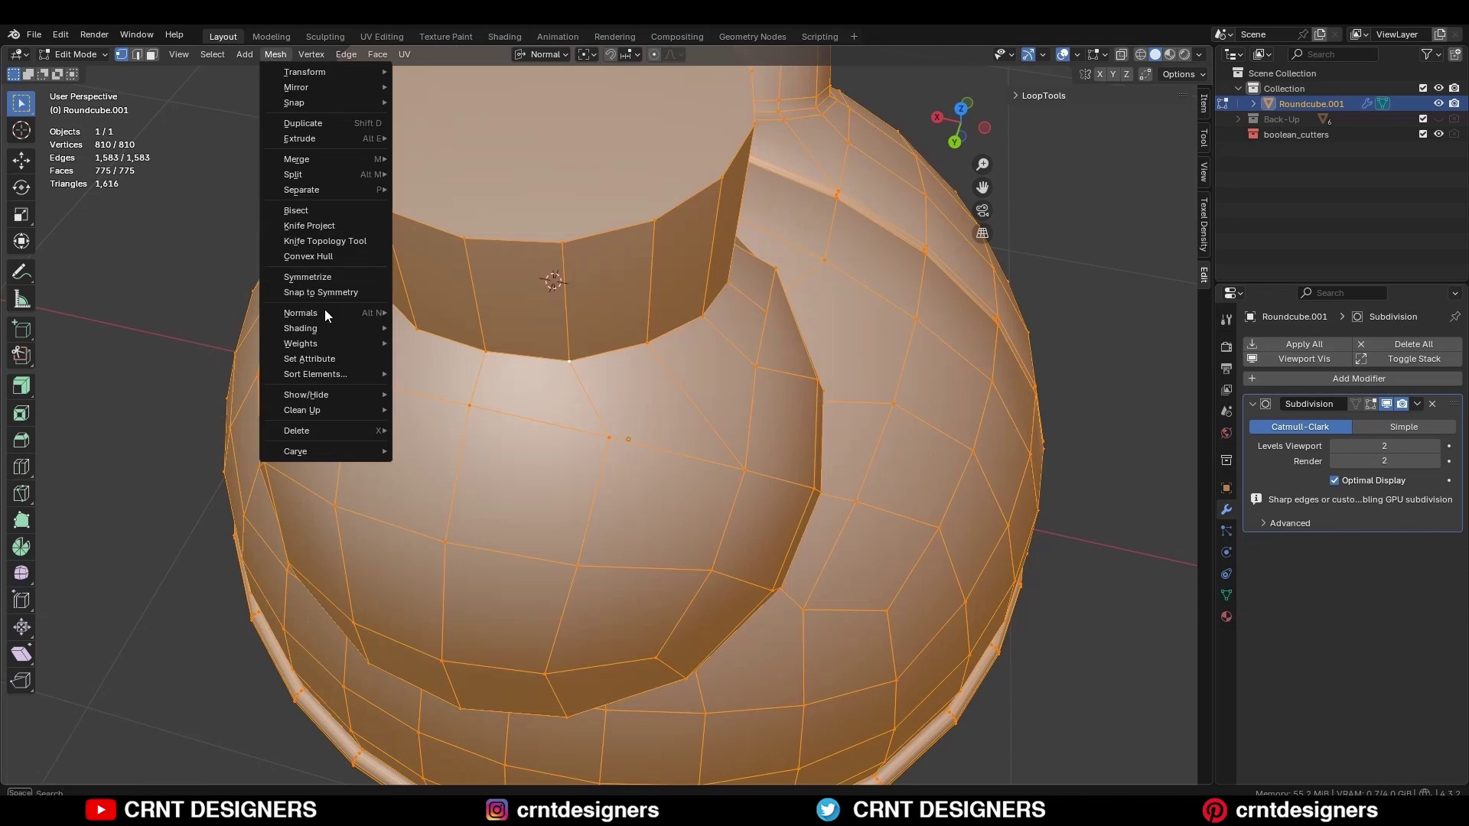
{"action": "left_click", "coordinate": [315, 278]}
{"action": "key", "text": "Tab"}
{"action": "middle_click_drag", "start_coordinate": [667, 270], "coordinate": [634, 251]}
{"action": "key", "text": "shift+alt+z"}
{"action": "scroll", "coordinate": [636, 254], "scroll_direction": "down", "scroll_amount": 6}
{"action": "scroll", "coordinate": [638, 367], "scroll_direction": "up", "scroll_amount": 6}
{"action": "key", "text": "shift+alt+z"}
{"action": "middle_click_drag", "start_coordinate": [750, 319], "coordinate": [677, 325]}
In the left orthographic view, knife-cut a straight slanted line along the cylinder-sphere seam between its two end vertices
{"action": "key", "text": "Tab"}
{"action": "key", "text": "2"}
{"action": "left_click", "coordinate": [954, 129]}
{"action": "middle_click_drag", "start_coordinate": [777, 242], "coordinate": [788, 323], "text": "shift"}
{"action": "scroll", "coordinate": [788, 322], "scroll_direction": "up", "scroll_amount": 6}
{"action": "key", "text": "1"}
{"action": "left_click", "coordinate": [22, 494]}
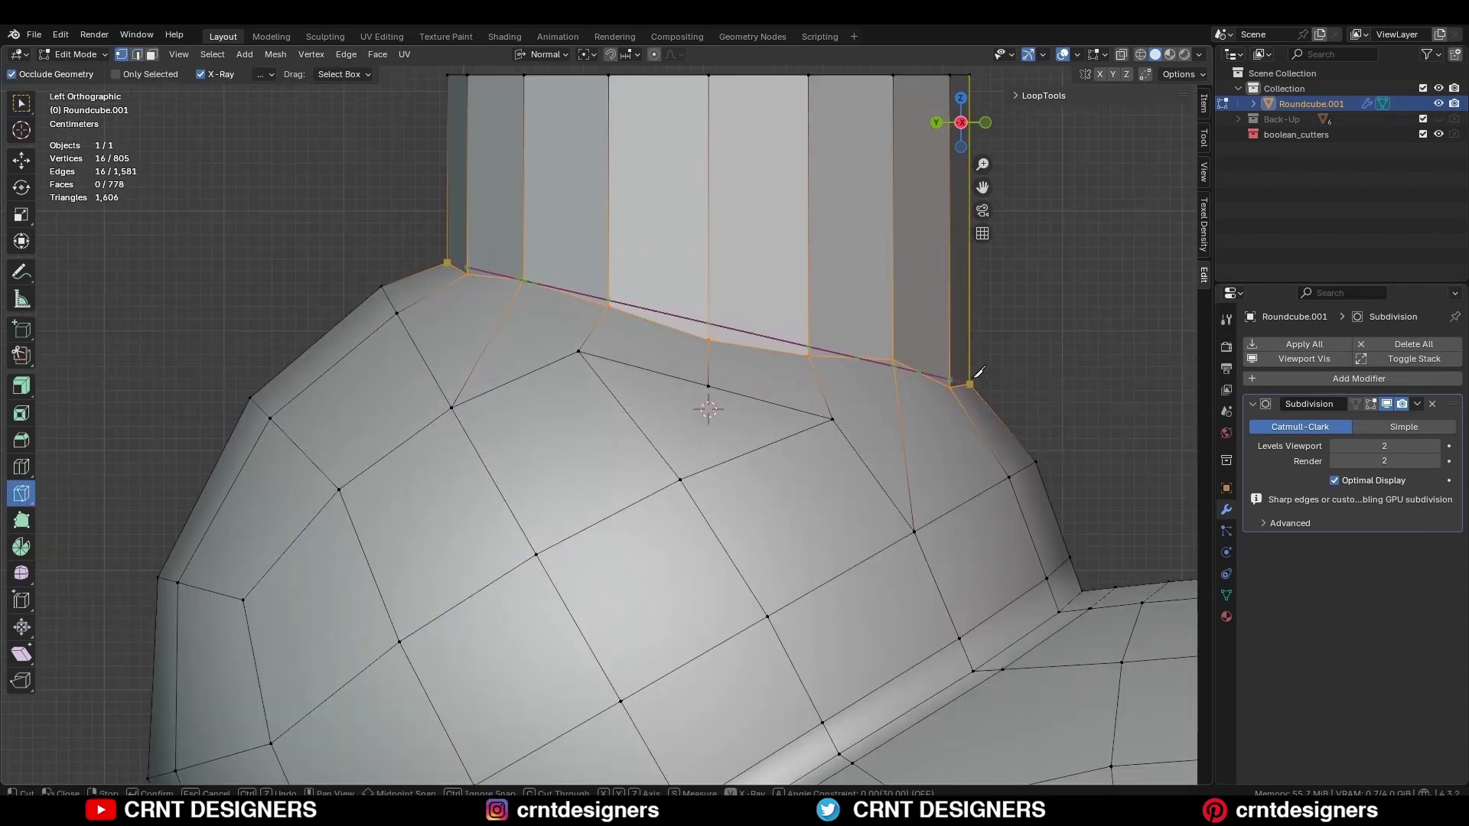
{"action": "key", "text": "space"}
Merge the uneven seam vertices from the seam's +Y end up to the fourth cylinder edge into the straight cut's vertices, using At Last
{"action": "middle_click_drag", "start_coordinate": [501, 285], "coordinate": [583, 337], "text": "shift"}
{"action": "scroll", "coordinate": [584, 338], "scroll_direction": "up", "scroll_amount": 1}
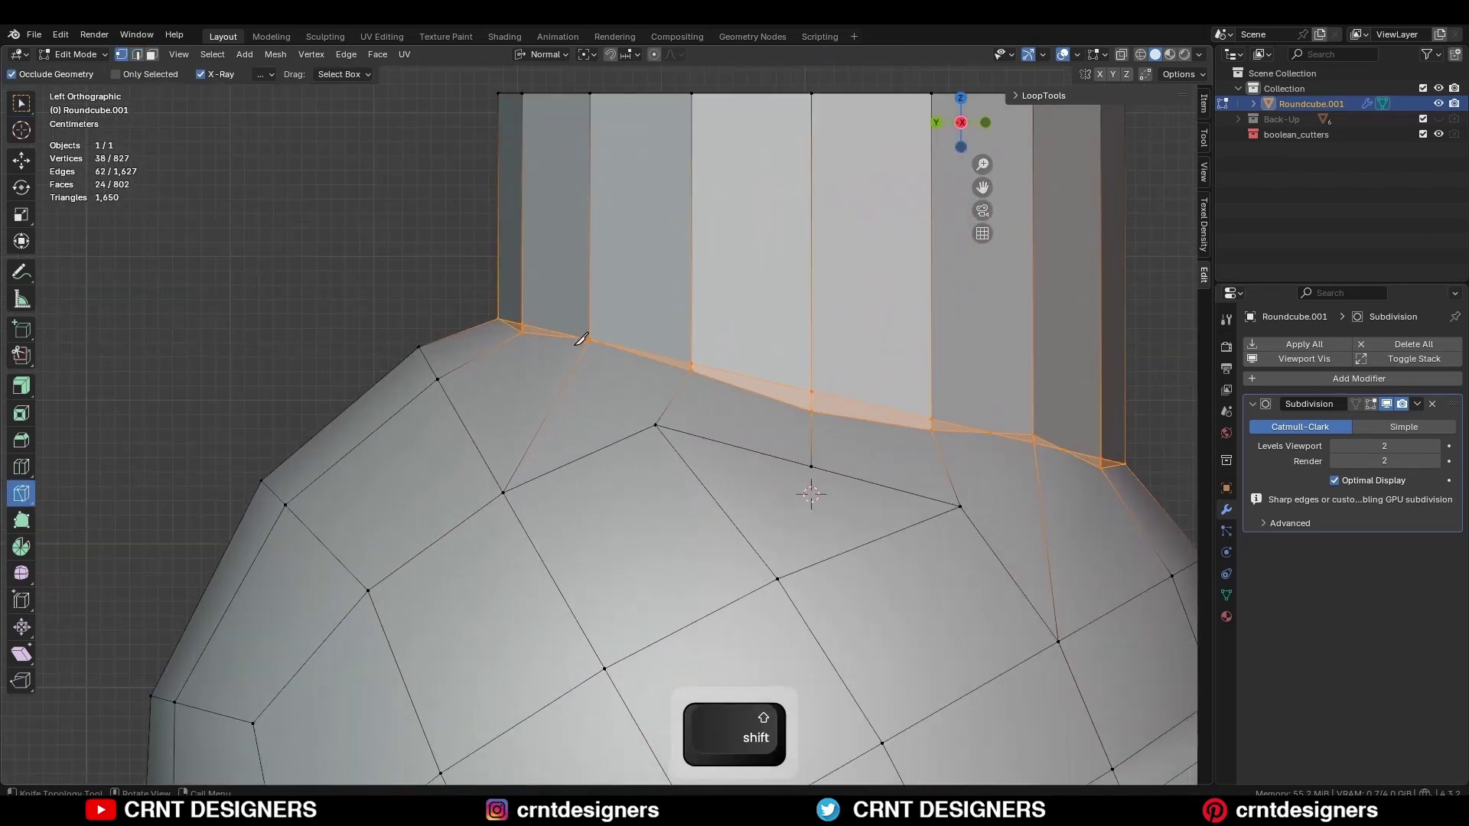
{"action": "key", "text": "c"}
{"action": "left_click", "coordinate": [518, 328]}
{"action": "key", "text": "m"}
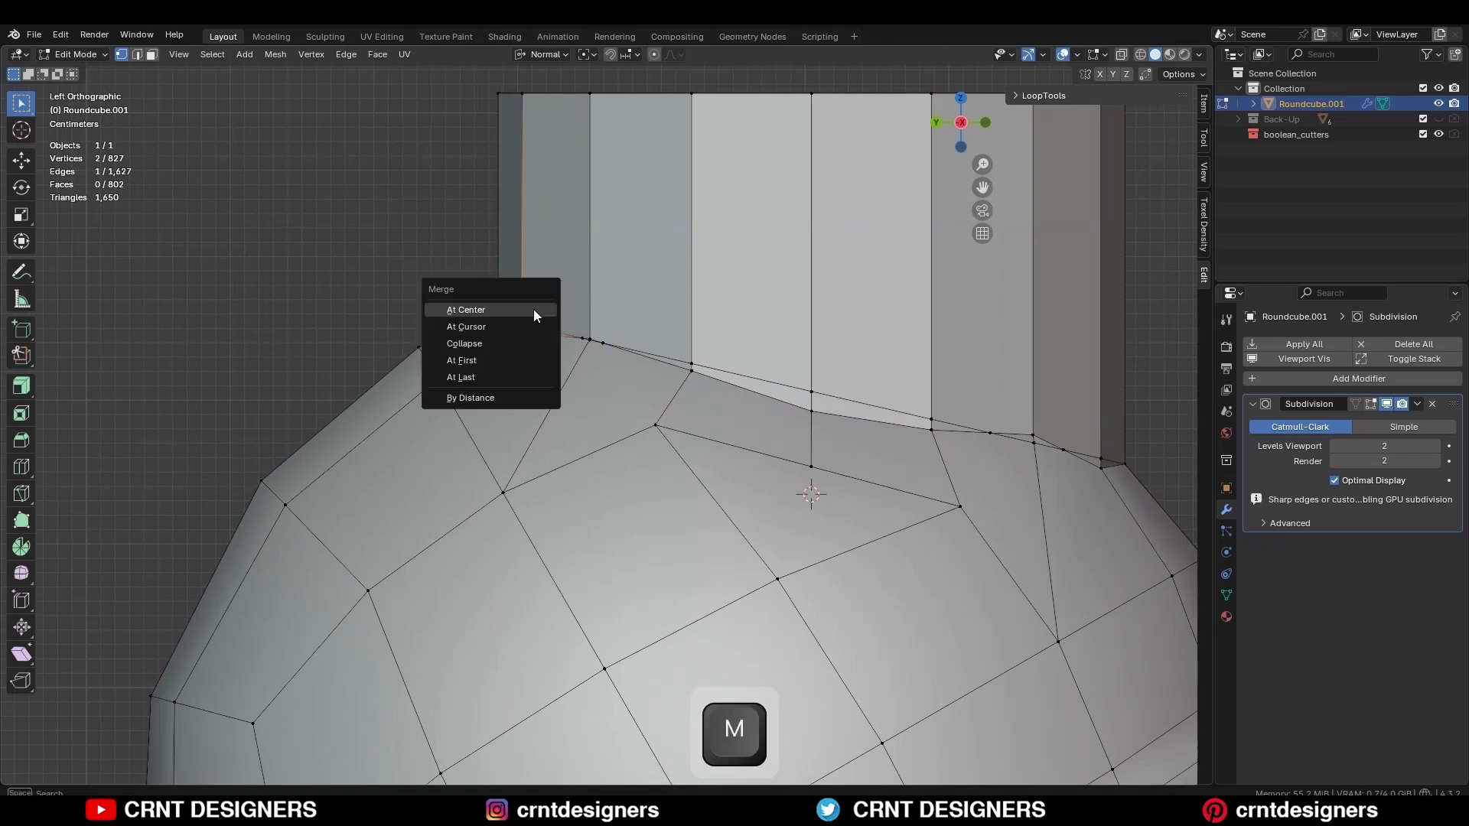
{"action": "left_click", "coordinate": [530, 378]}
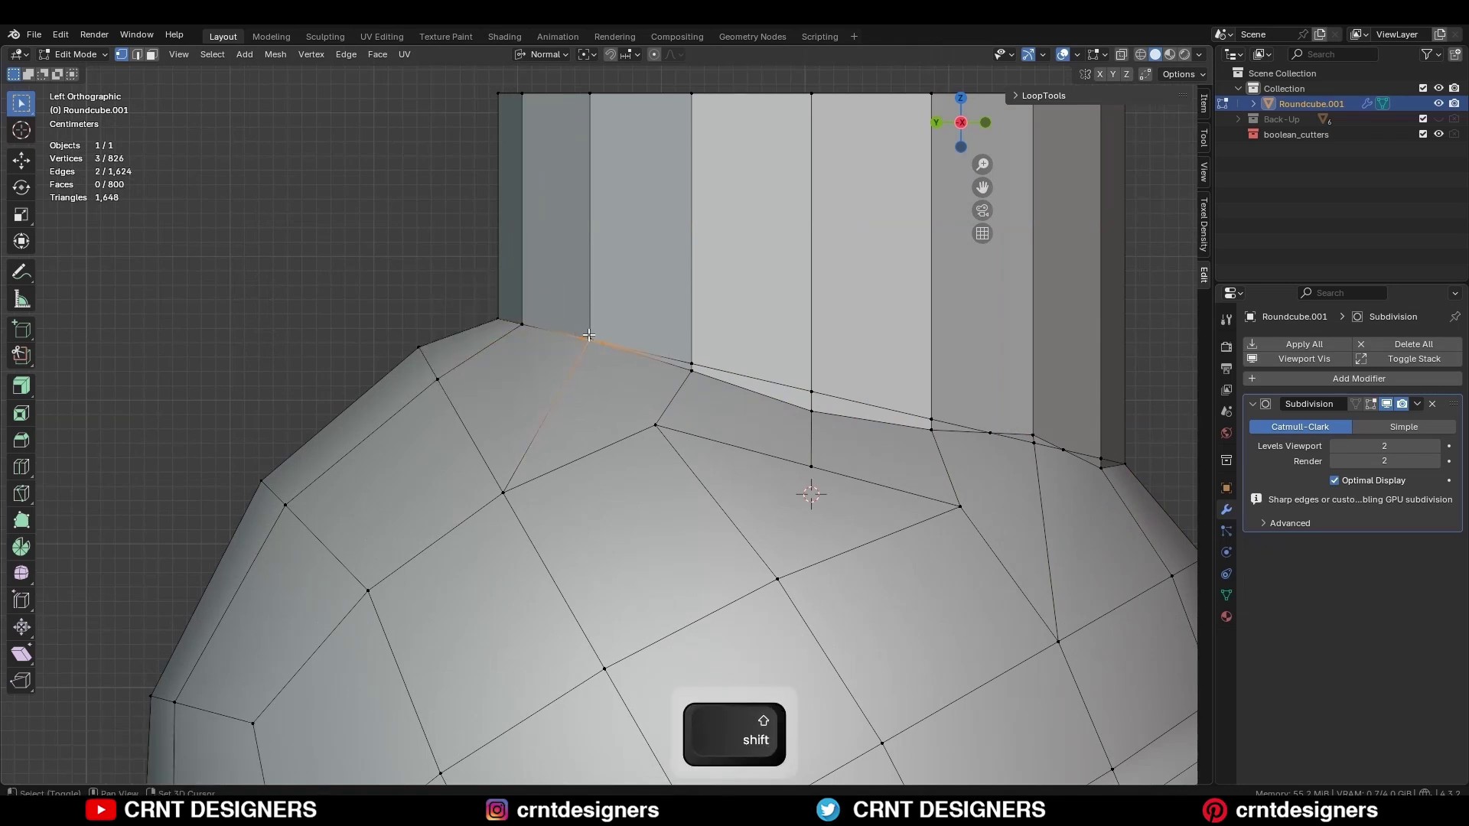
{"action": "left_click", "coordinate": [588, 335], "text": "shift"}
{"action": "key", "text": "m"}
{"action": "left_click", "coordinate": [604, 341]}
{"action": "left_click", "coordinate": [692, 374]}
{"action": "left_click", "coordinate": [692, 357], "text": "shift"}
{"action": "key", "text": "m"}
{"action": "left_click", "coordinate": [699, 346]}
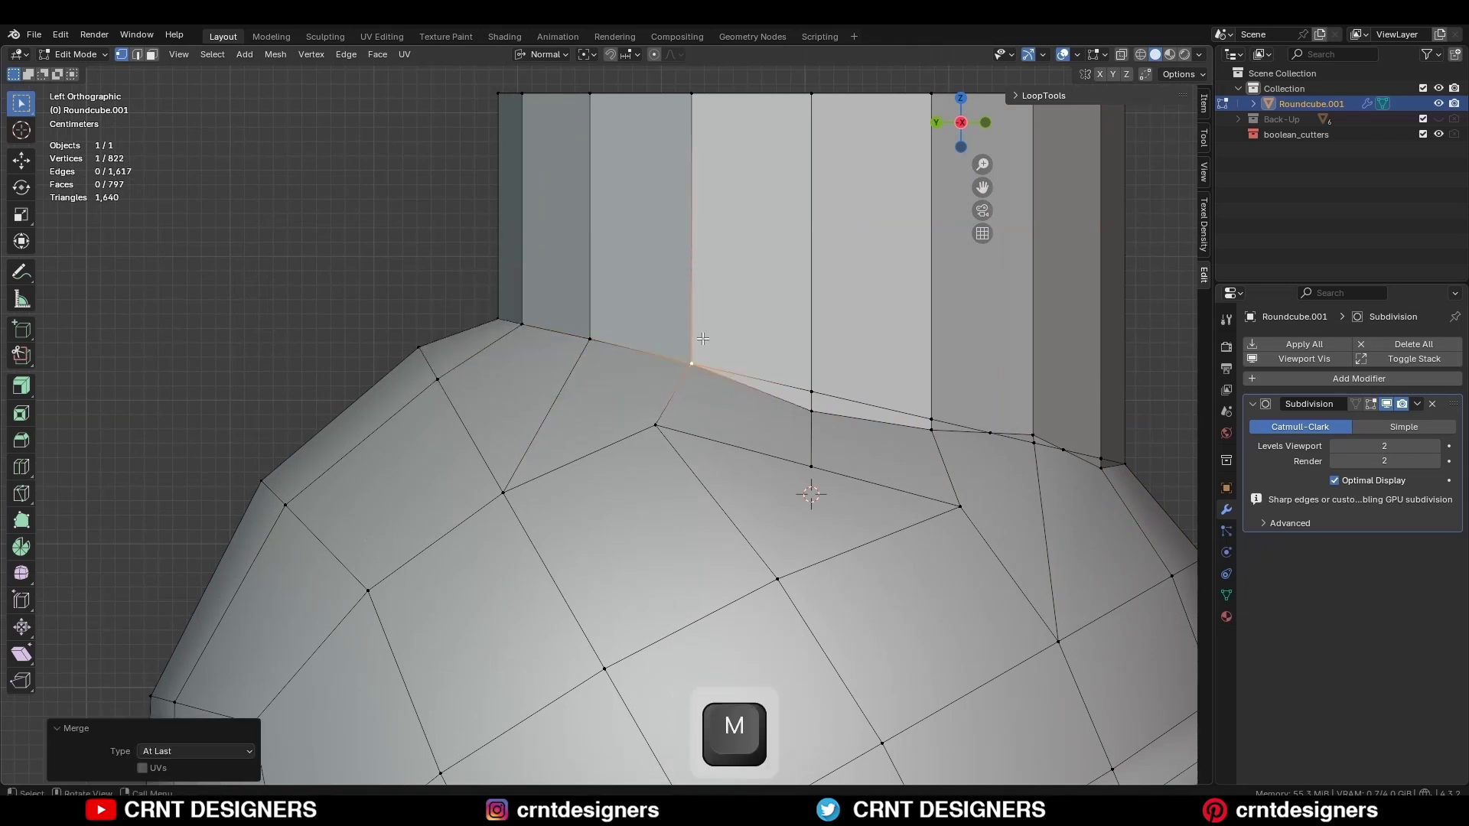
Merge the seam vertices at the cylinder's middle edge and the next edge toward -Y into the straight cut's vertices, using At Last
{"action": "left_click", "coordinate": [600, 341]}
{"action": "middle_click_drag", "start_coordinate": [689, 364], "coordinate": [583, 362], "text": "shift"}
{"action": "left_click", "coordinate": [705, 418]}
{"action": "left_click", "coordinate": [706, 383], "text": "shift"}
{"action": "key", "text": "m"}
{"action": "left_click", "coordinate": [710, 368]}
{"action": "left_click", "coordinate": [826, 419]}
{"action": "left_click", "coordinate": [827, 435]}
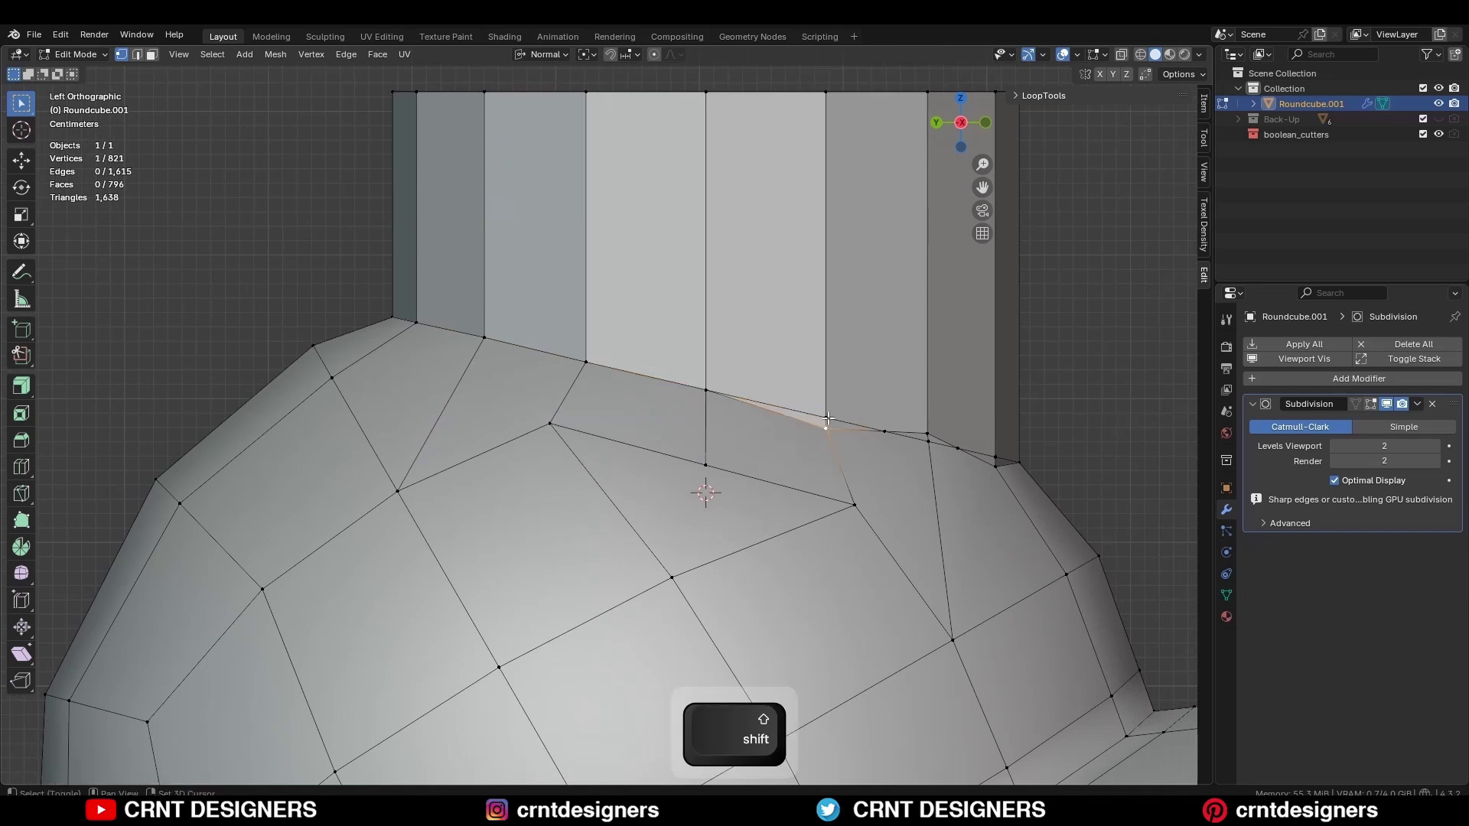
{"action": "left_click", "coordinate": [827, 417], "text": "shift"}
{"action": "key", "text": "m"}
{"action": "left_click", "coordinate": [829, 413]}
Merge the remaining doubled seam vertices near the seam's -Y end into the straight cut at the last cylinder edges
{"action": "scroll", "coordinate": [829, 452], "scroll_direction": "up", "scroll_amount": 2}
{"action": "mouse_move", "coordinate": [803, 444]}
{"action": "middle_mouse_down"}
{"action": "mouse_move", "coordinate": [707, 462]}
{"action": "mouse_move", "coordinate": [830, 433]}
{"action": "middle_mouse_up"}
{"action": "left_click", "coordinate": [609, 488]}
{"action": "left_click", "coordinate": [771, 488], "text": "shift"}
{"action": "left_click", "coordinate": [690, 475], "text": "shift"}
{"action": "left_click", "coordinate": [708, 463], "text": "shift"}
{"action": "key", "text": "m"}
{"action": "left_click", "coordinate": [788, 439]}
{"action": "middle_click_drag", "start_coordinate": [830, 444], "coordinate": [612, 454], "text": "shift"}
{"action": "key", "text": "m"}
{"action": "left_click", "coordinate": [612, 449]}
Symmetrize the whole mesh to mirror the straightened seam to the other side, and return to Object Mode
{"action": "key", "text": "a"}
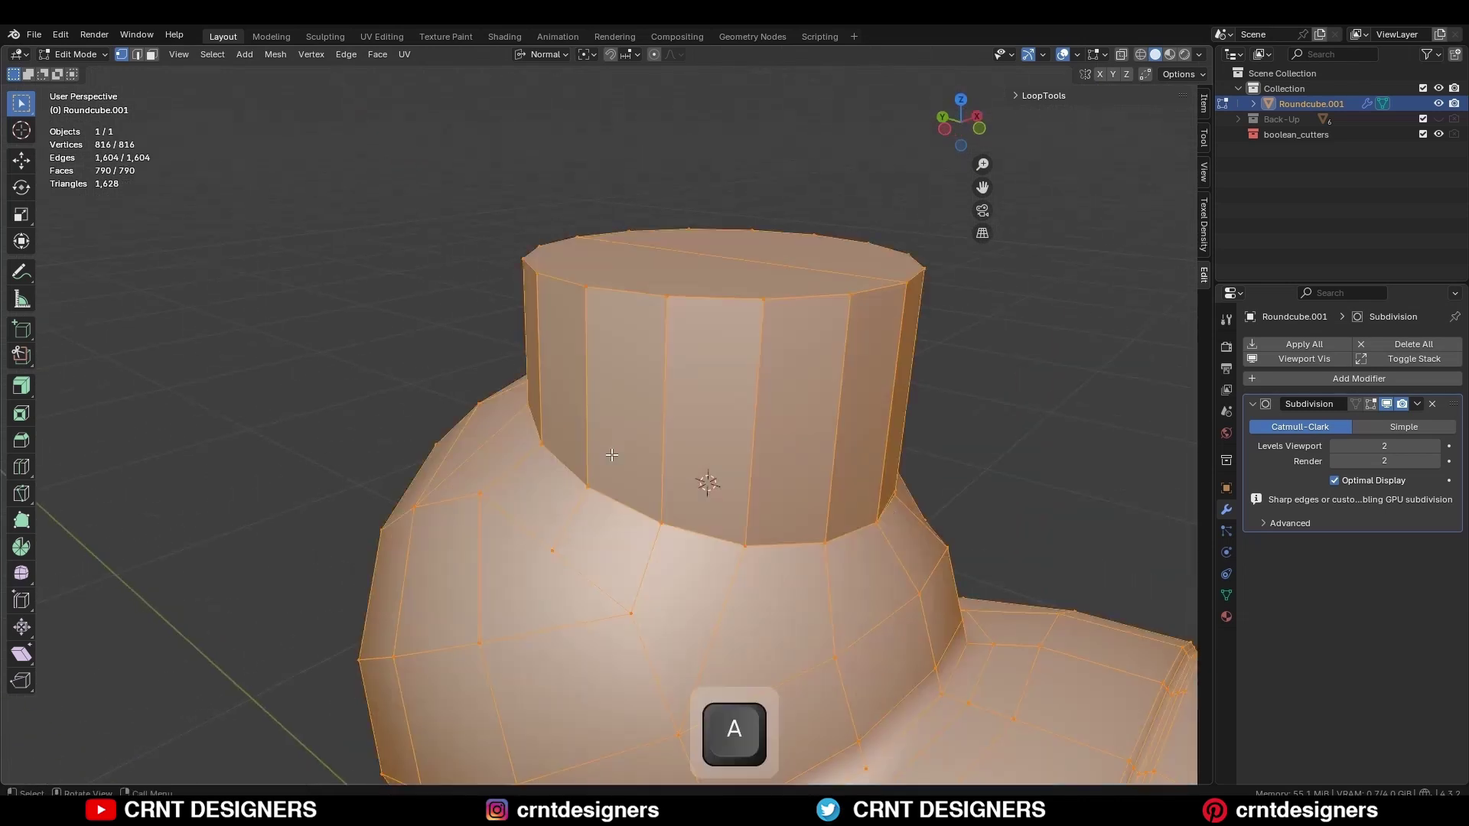
{"action": "left_click", "coordinate": [277, 56]}
{"action": "left_click", "coordinate": [288, 275]}
{"action": "key", "text": "Tab"}
{"action": "middle_click_drag", "start_coordinate": [743, 461], "coordinate": [728, 443]}
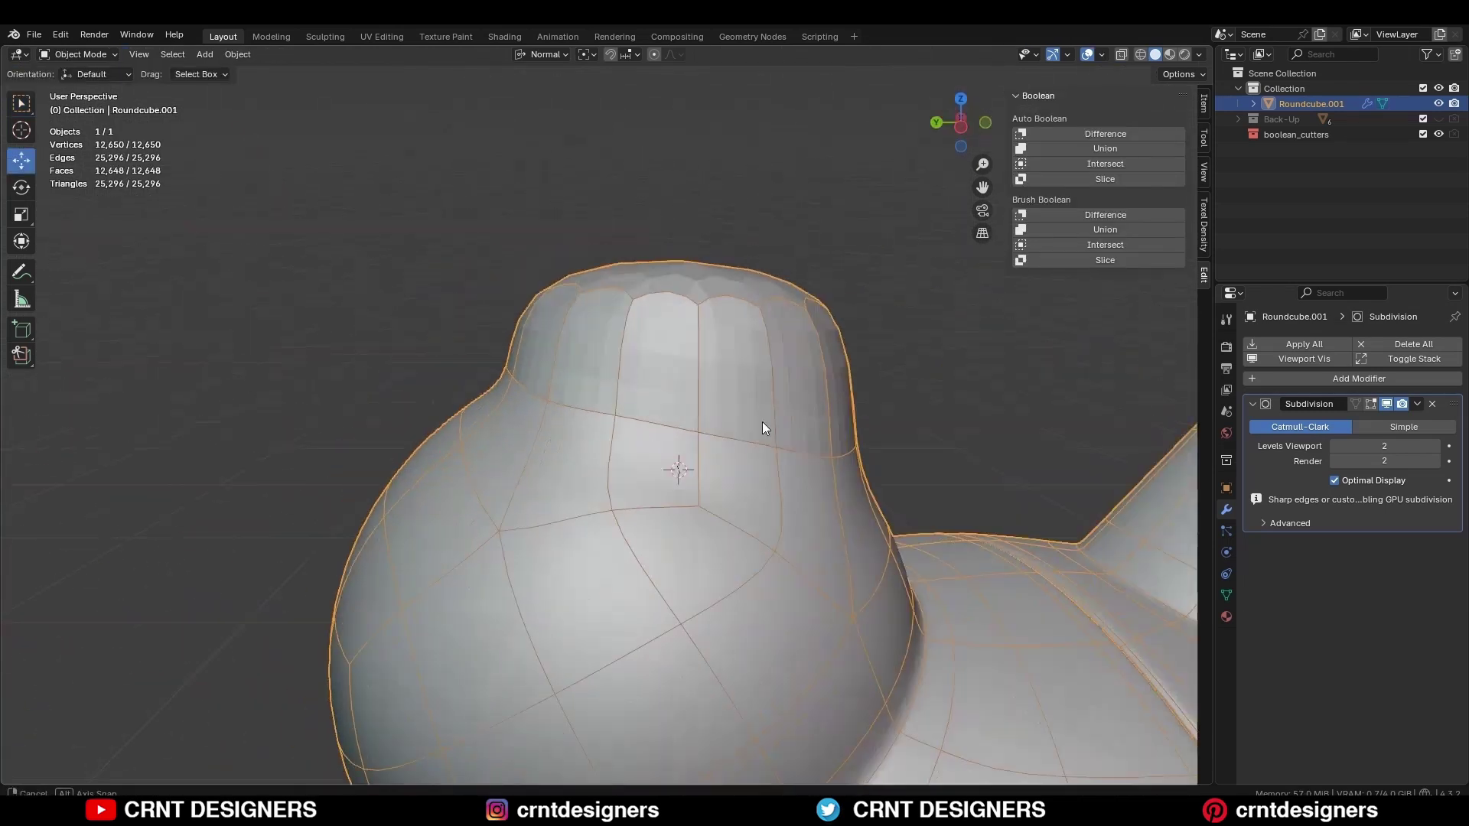
Bevel the cylinder-sphere seam loop with a 0.02 m width and 2 segments
{"action": "key", "text": "Tab"}
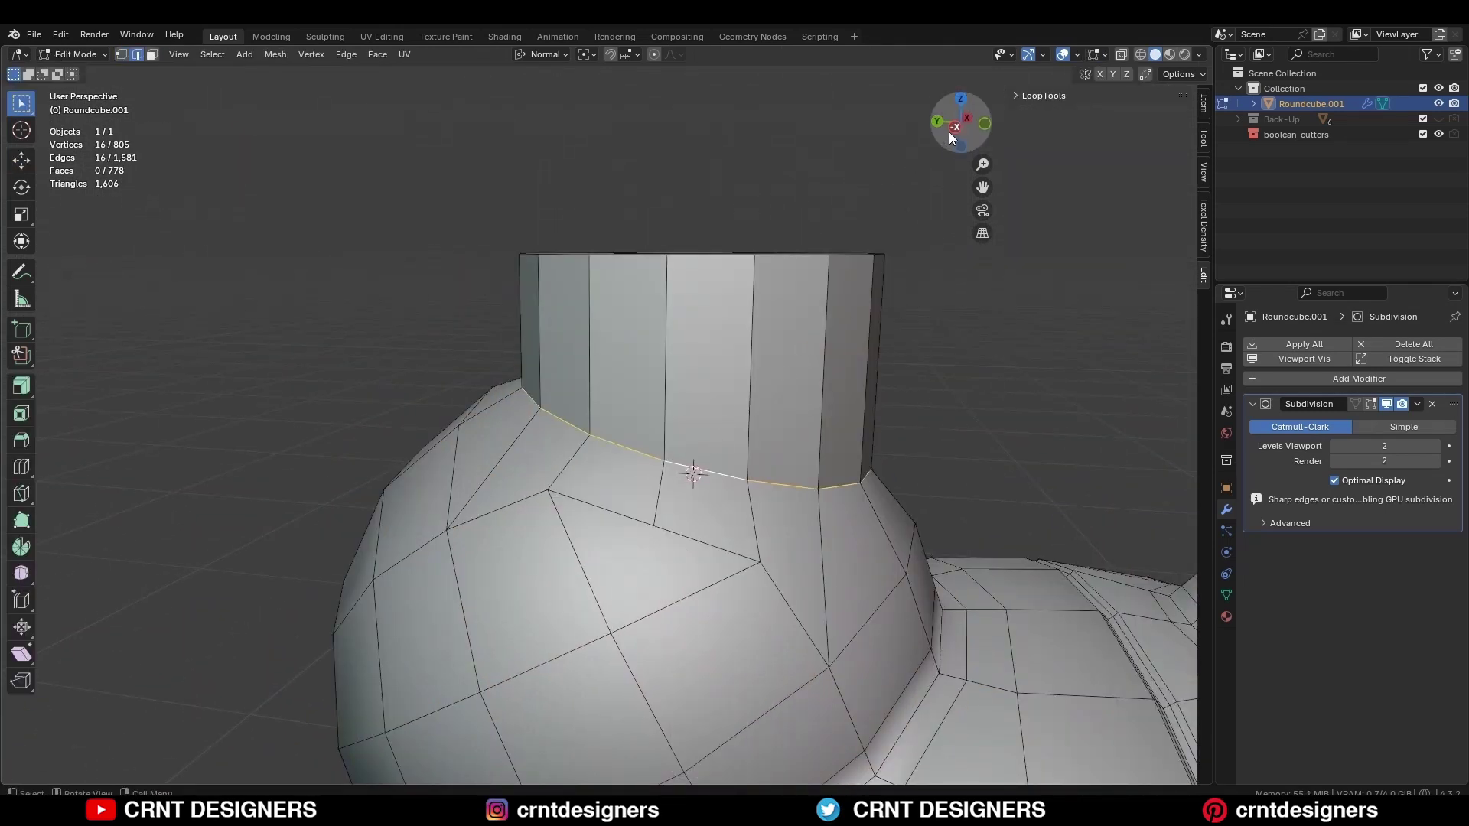
{"action": "left_click", "coordinate": [954, 127]}
{"action": "key", "text": "ctrl+b"}
{"action": "left_click", "coordinate": [889, 407]}
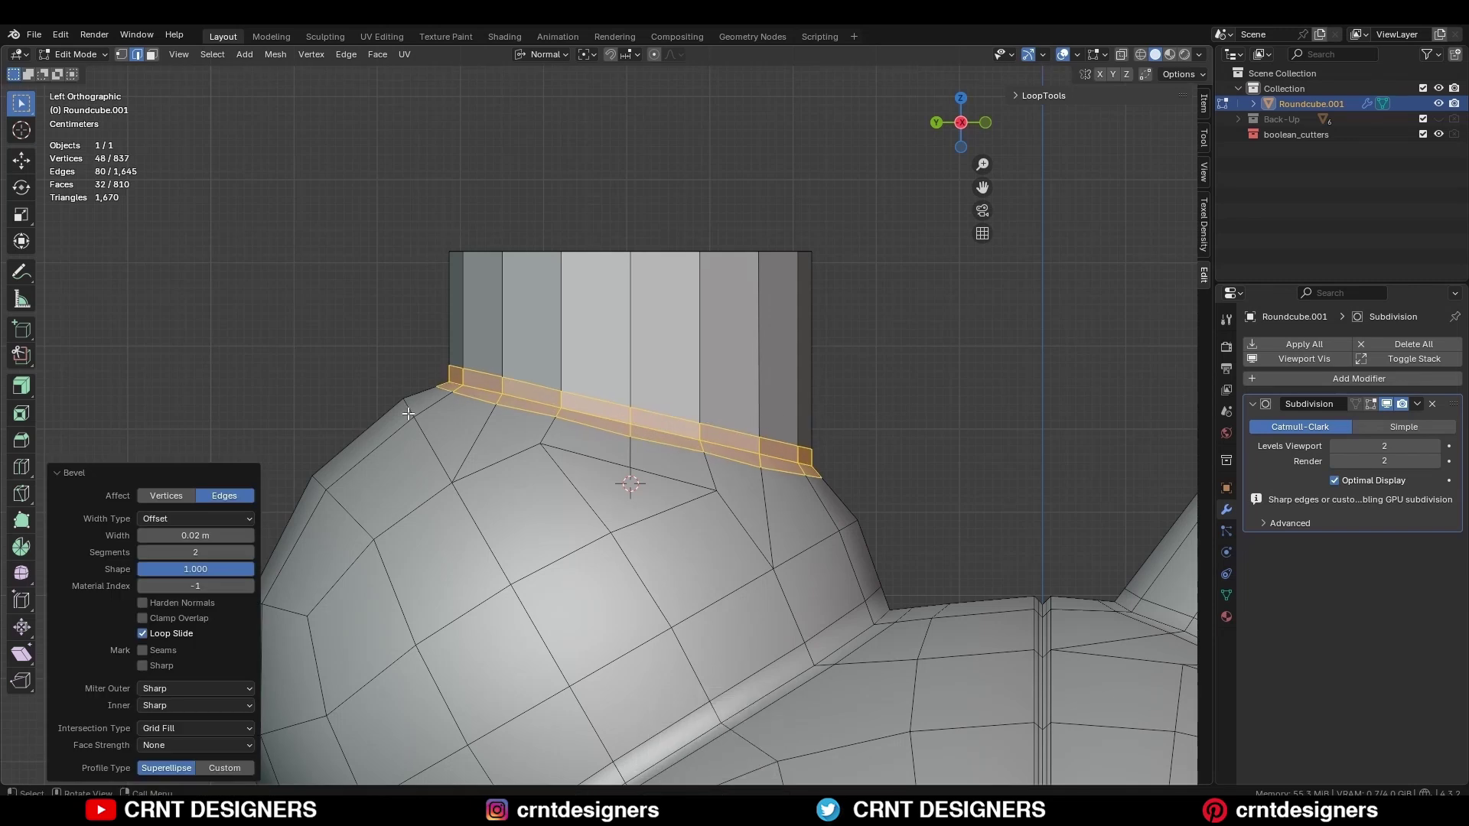
Dissolve the bevel's lower loop on the sphere and knife-cut a straight slanted support loop just below the seam
{"action": "scroll", "coordinate": [711, 428], "scroll_direction": "up", "scroll_amount": 1}
{"action": "left_click", "coordinate": [708, 461], "text": "alt"}
{"action": "key", "text": "ctrl+x"}
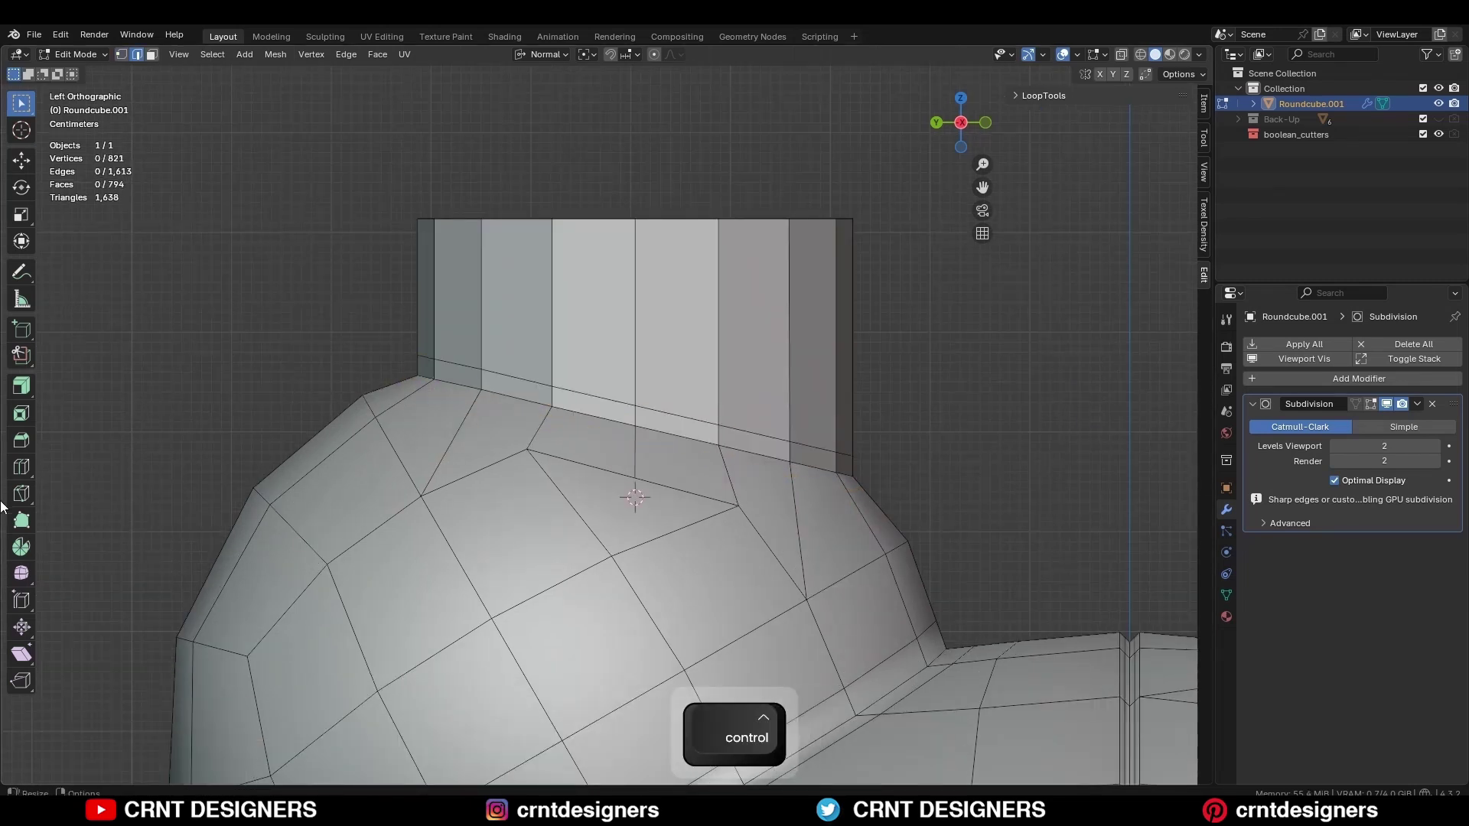
{"action": "left_click", "coordinate": [22, 493]}
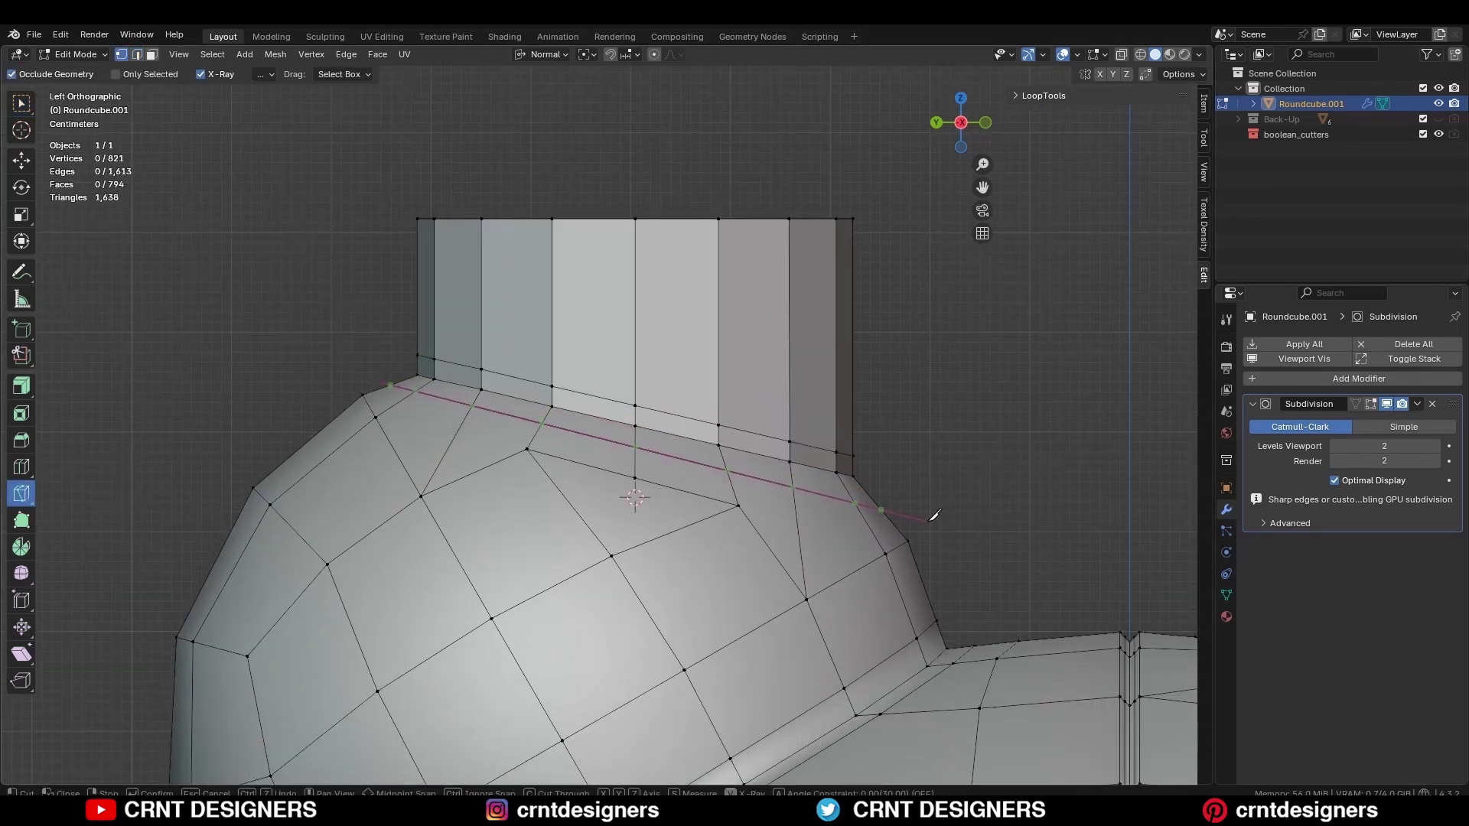
{"action": "key", "text": "space"}
{"action": "key", "text": "Tab"}
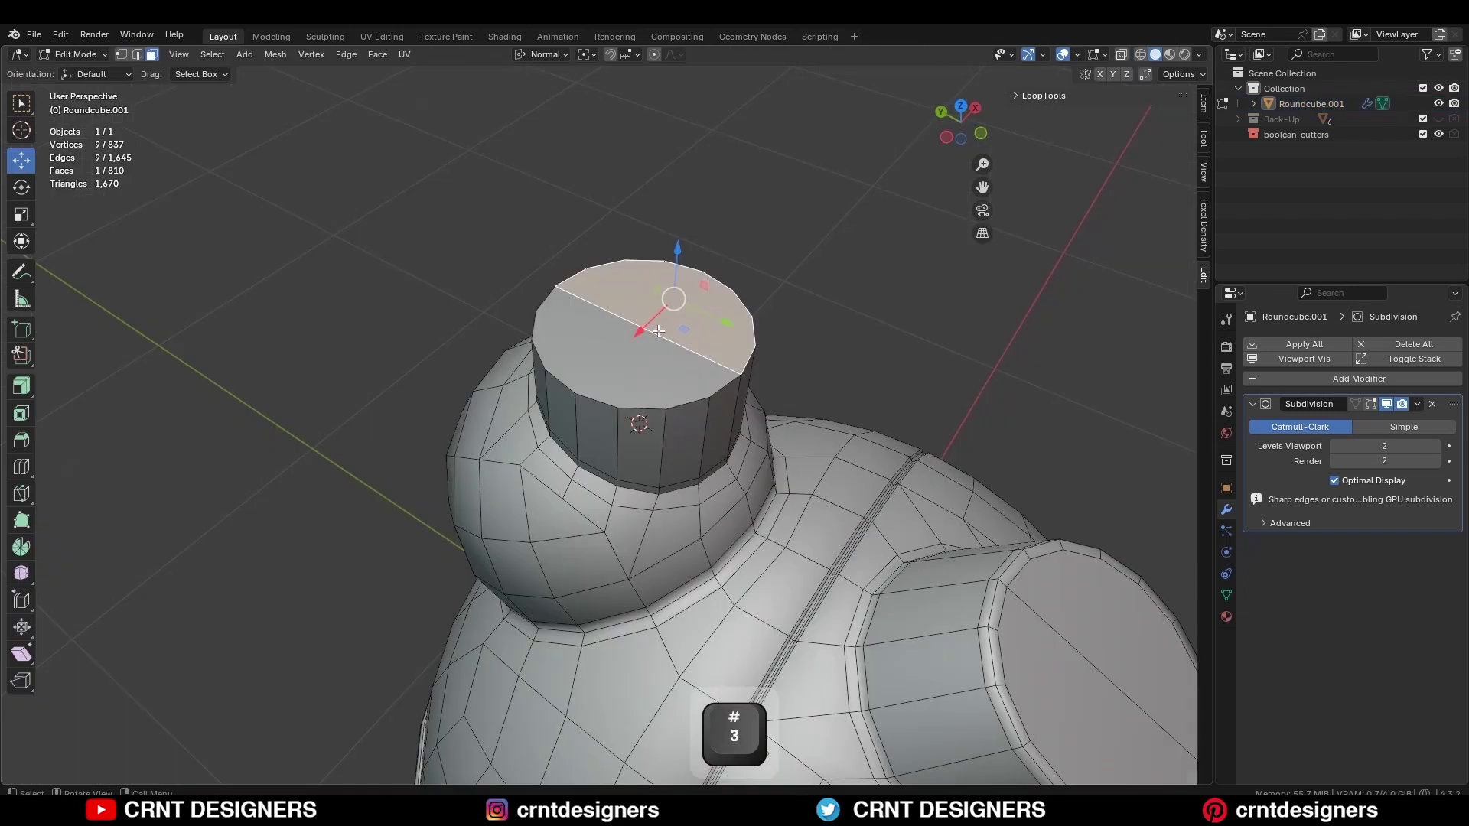
Dissolve the edge across the small vertical cylinder's cap and bevel the cap's rim with 2 segments
{"action": "key", "text": "2"}
{"action": "key", "text": "ctrl+x"}
{"action": "key", "text": "3"}
{"action": "left_click", "coordinate": [656, 333]}
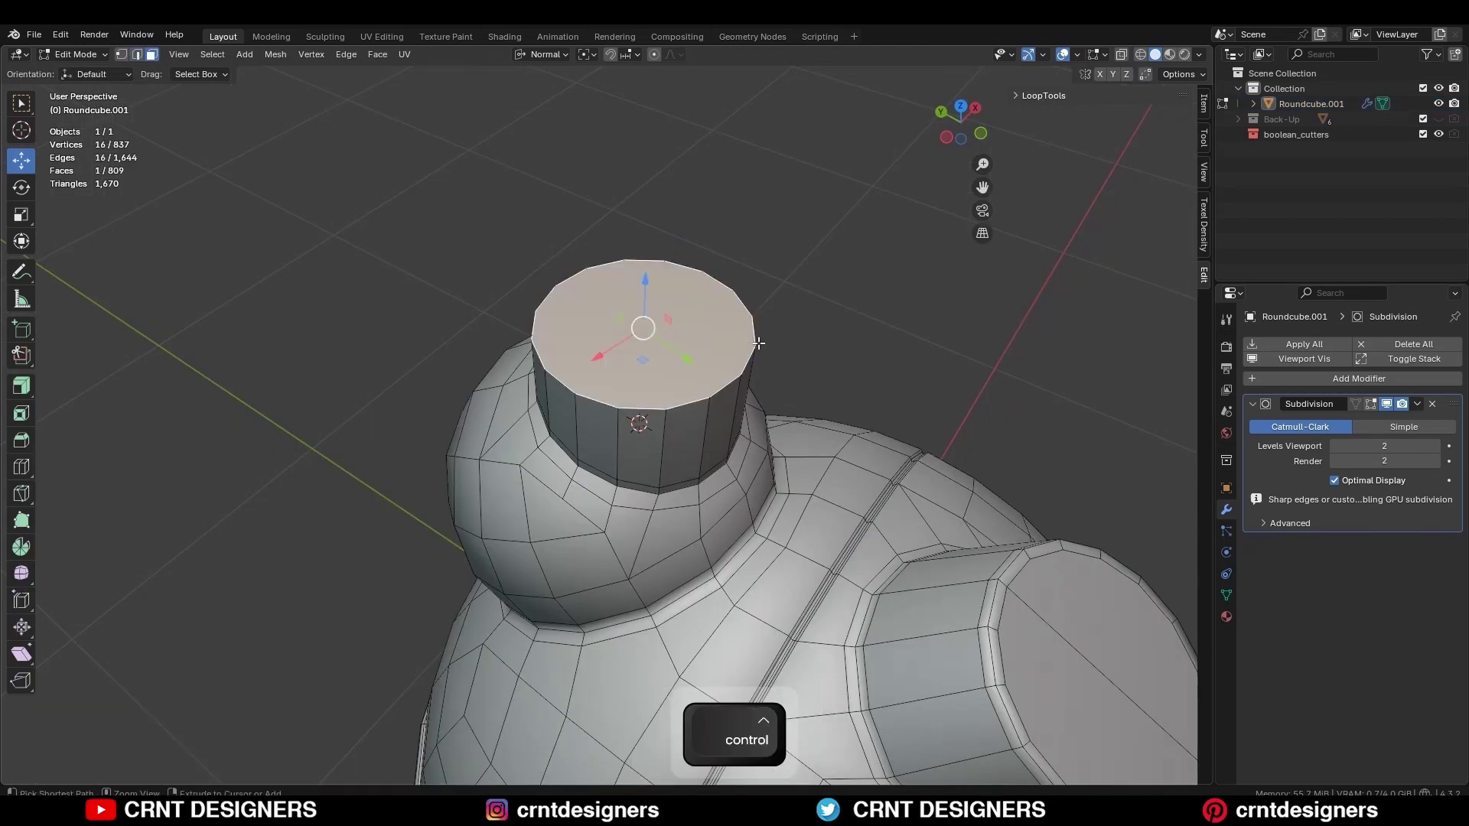
{"action": "key", "text": "ctrl+b"}
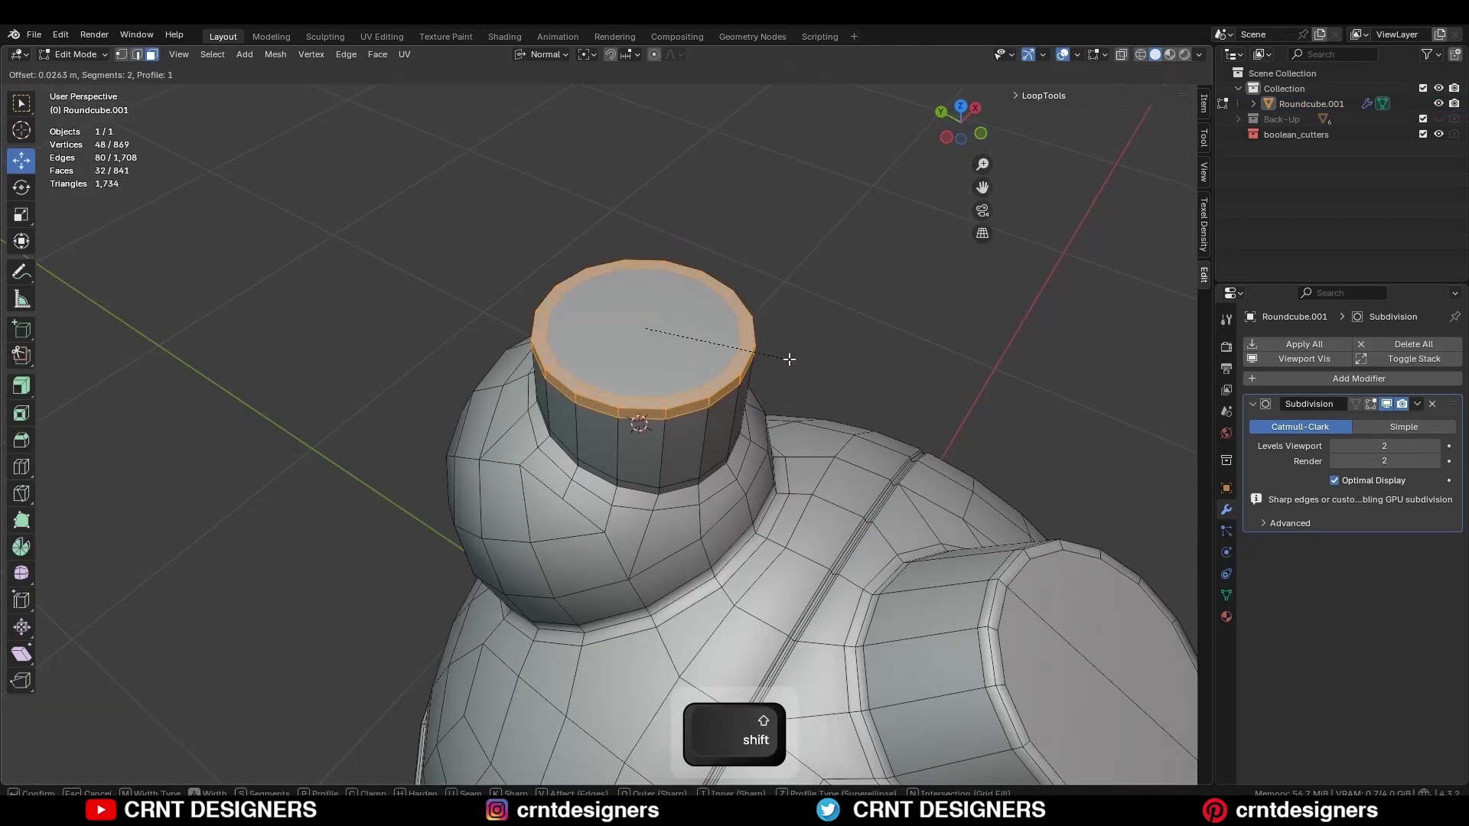
{"action": "left_click", "coordinate": [794, 360]}
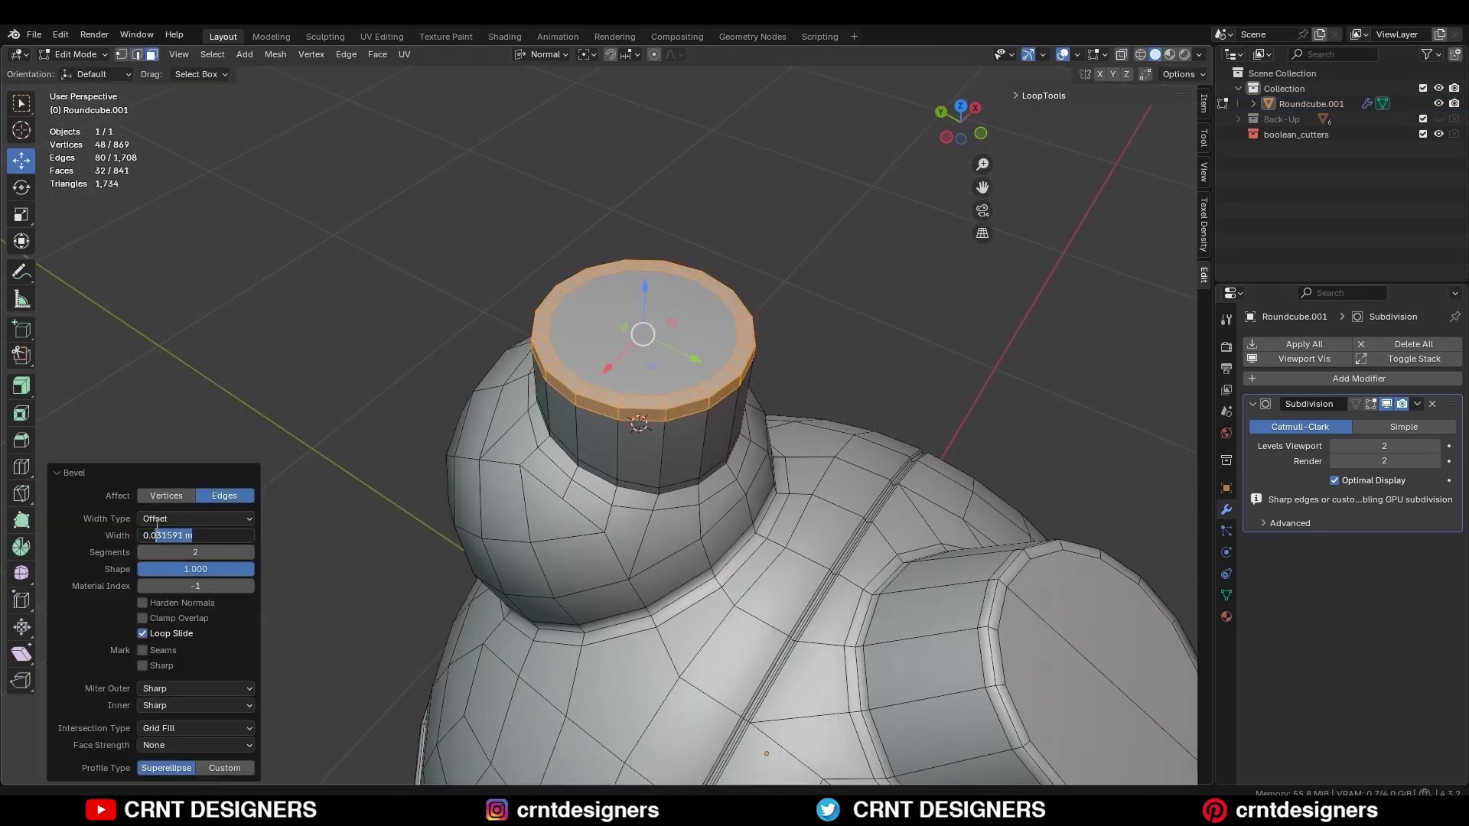
Inset the small vertical cylinder's cap by about 0.025 m and extrude it down into the cylinder to form a cavity
{"action": "key", "text": "3"}
{"action": "left_click", "coordinate": [654, 377]}
{"action": "key", "text": "i"}
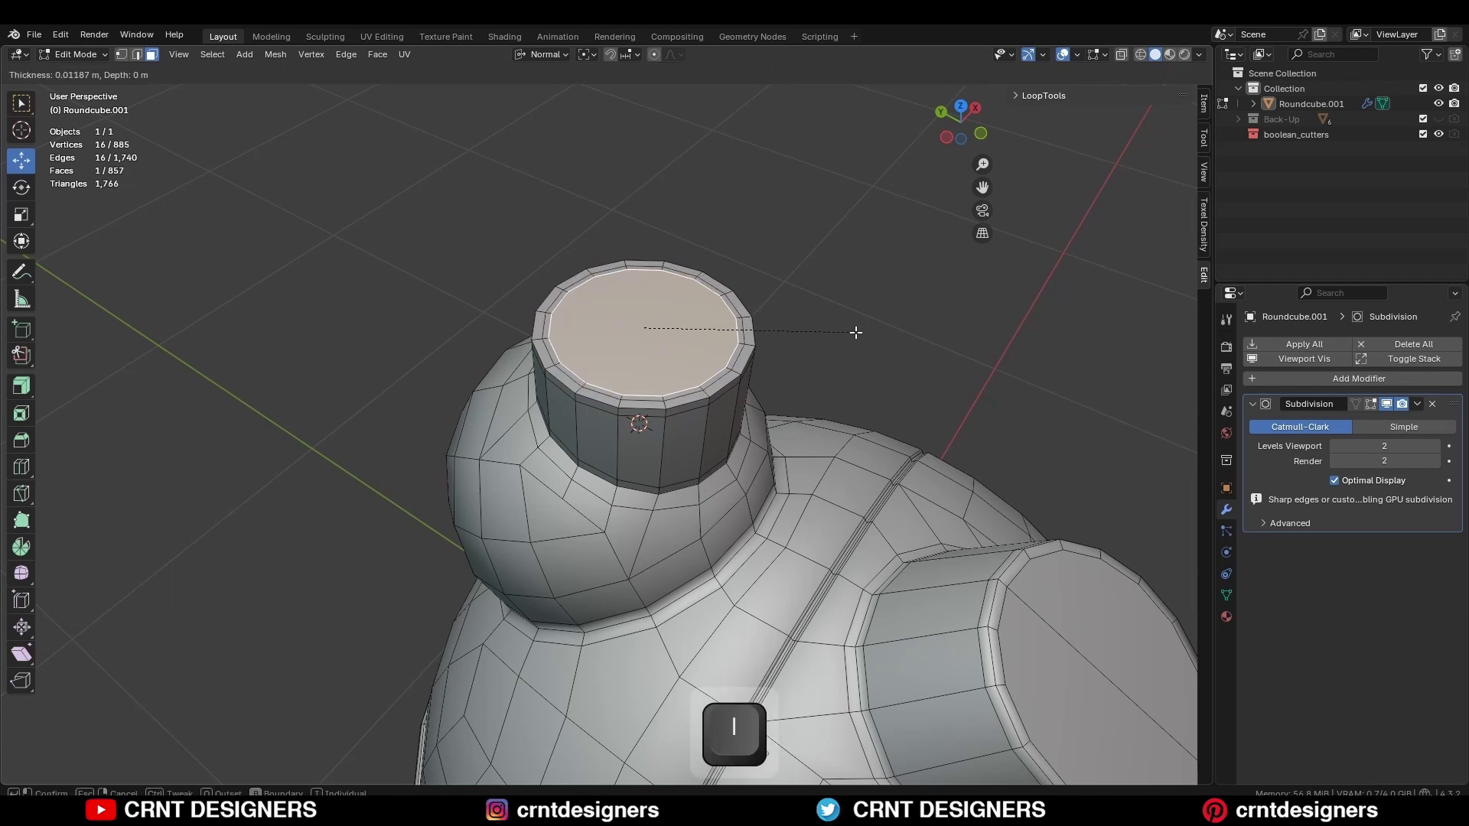
{"action": "left_click", "coordinate": [808, 345]}
{"action": "key", "text": "e"}
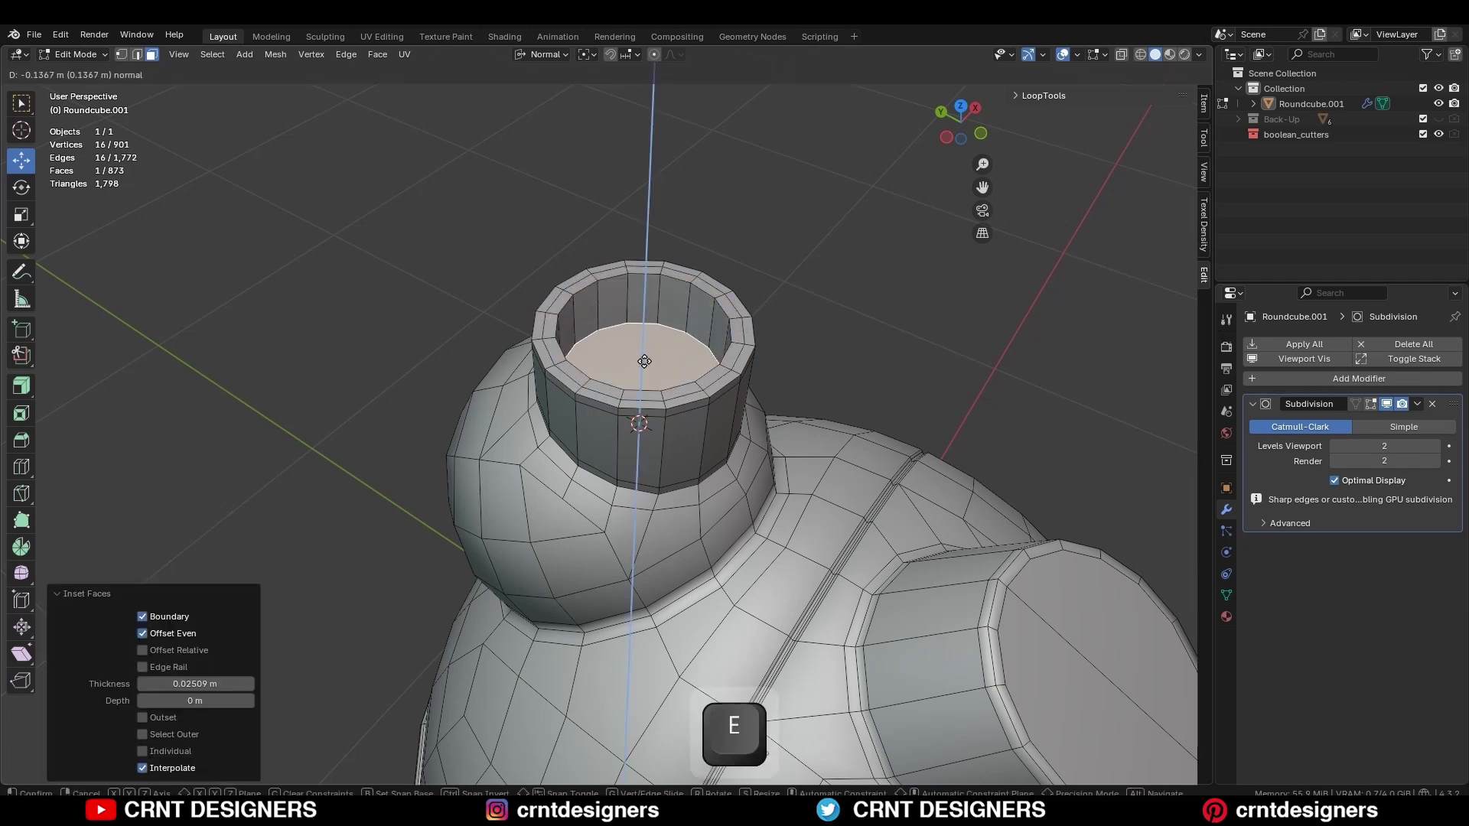
{"action": "left_click", "coordinate": [705, 351]}
Inset the floor face of the small cylinder's cavity
{"action": "key", "text": "Tab"}
{"action": "middle_click_drag", "start_coordinate": [704, 350], "coordinate": [675, 375]}
{"action": "key", "text": "Tab"}
{"action": "key", "text": "1"}
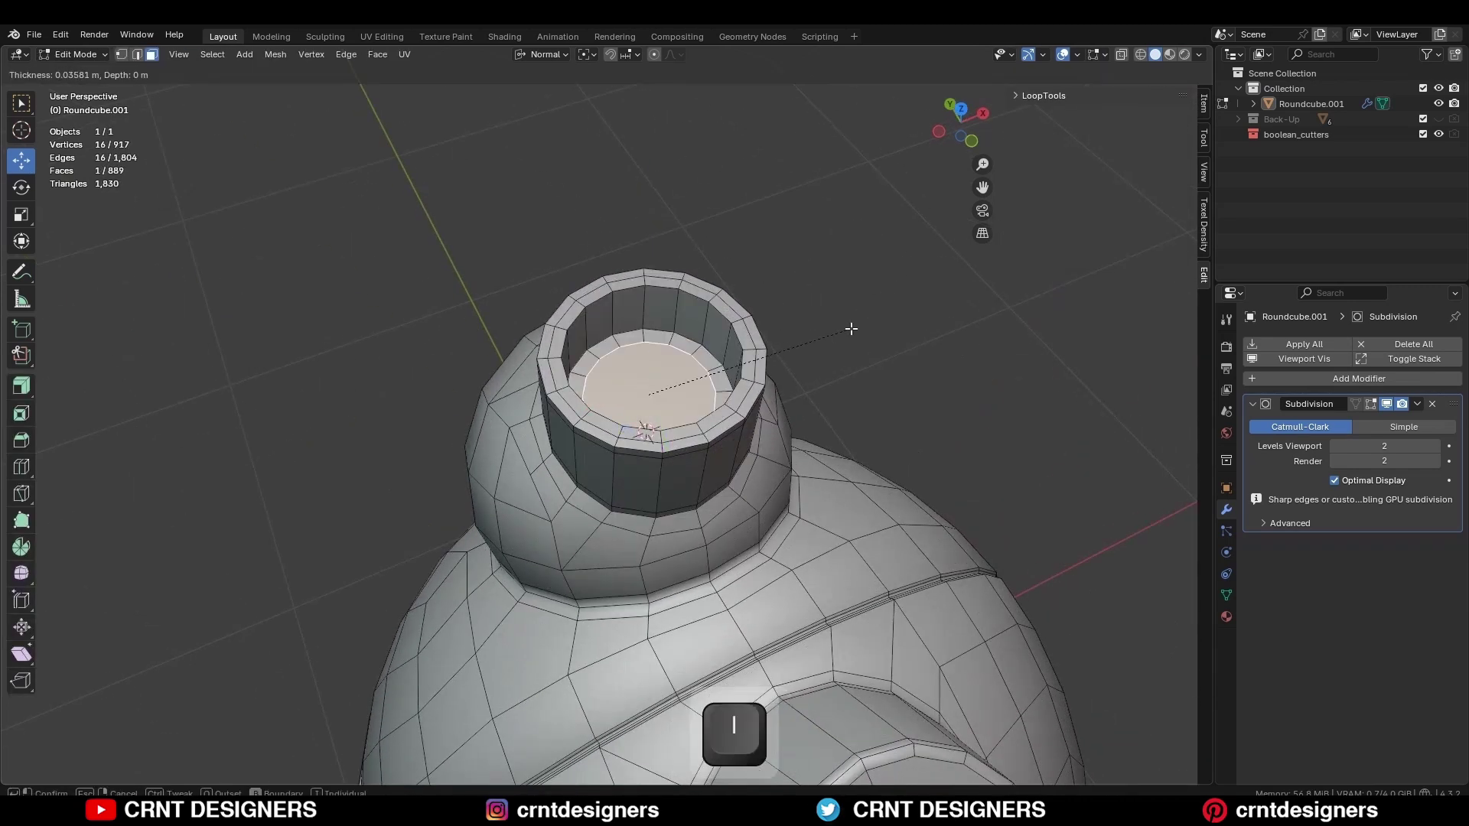
Bevel the outer and inner rim loops of the small cylinder with a 0.0111 m width and 1 segment
{"action": "key", "text": "2"}
{"action": "middle_click_drag", "start_coordinate": [850, 325], "coordinate": [796, 396]}
{"action": "left_click", "coordinate": [742, 326], "text": "alt+shift"}
{"action": "key", "text": "ctrl+b"}
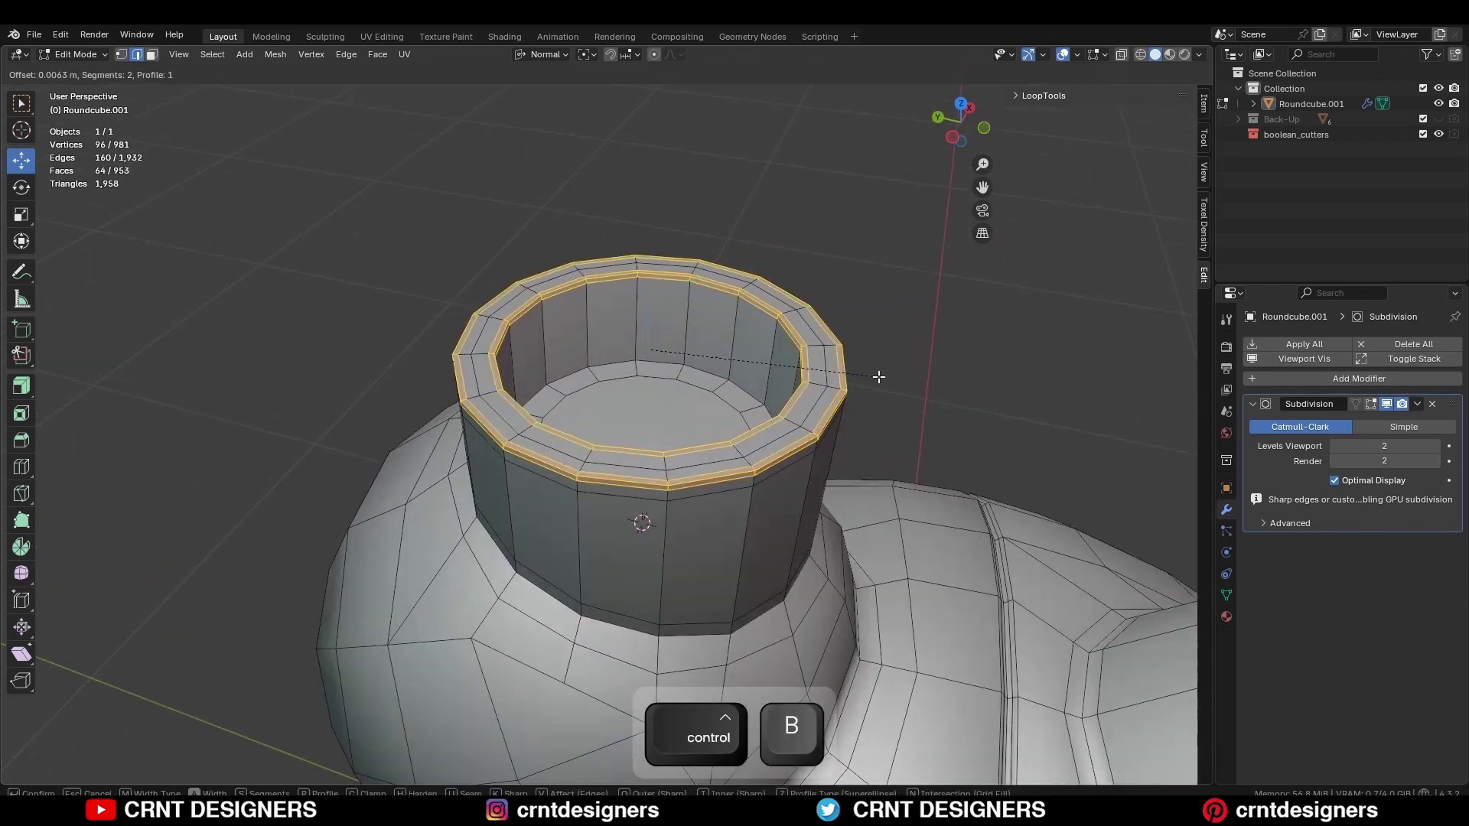
{"action": "left_click", "coordinate": [907, 391]}
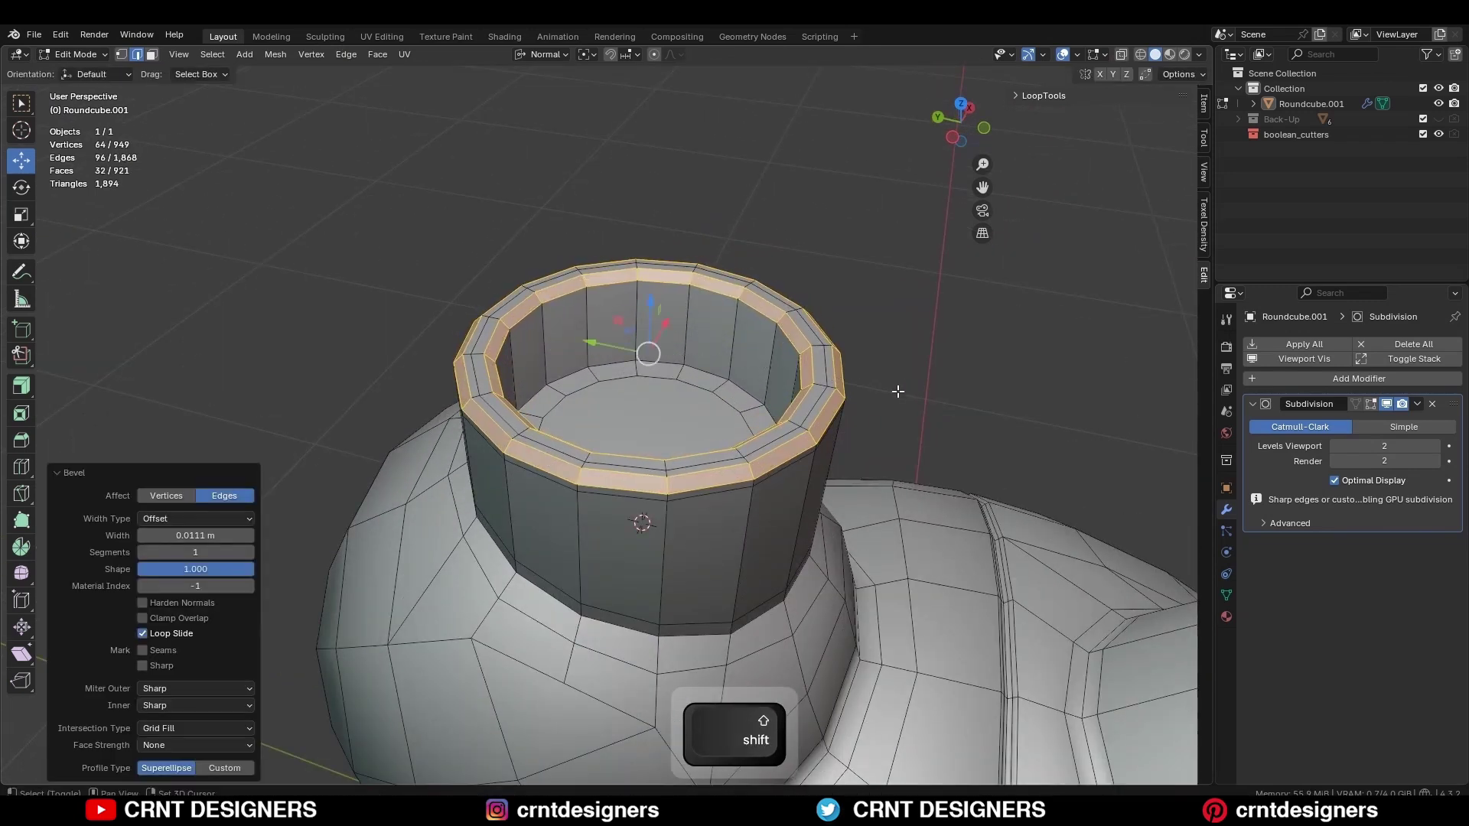
Bevel the four chamfer edge loops on the small cylinder's rim by 0.00418 m with 2 segments, and dissolve one excess loop
{"action": "scroll", "coordinate": [915, 445], "scroll_direction": "up", "scroll_amount": 2}
{"action": "left_click", "coordinate": [911, 452], "text": "alt"}
{"action": "left_click", "coordinate": [900, 364], "text": "alt+shift"}
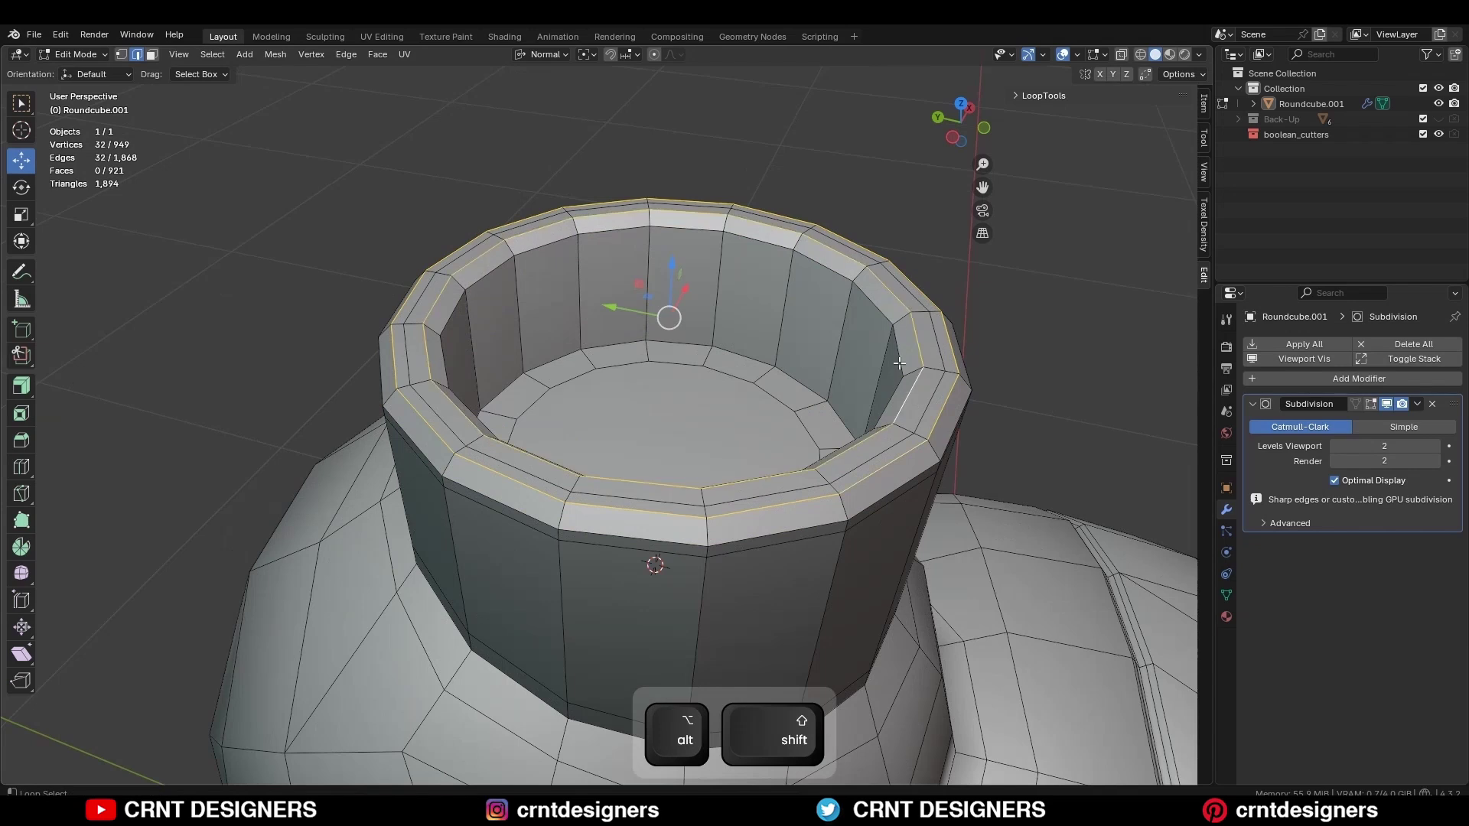
{"action": "key", "text": "ctrl+b"}
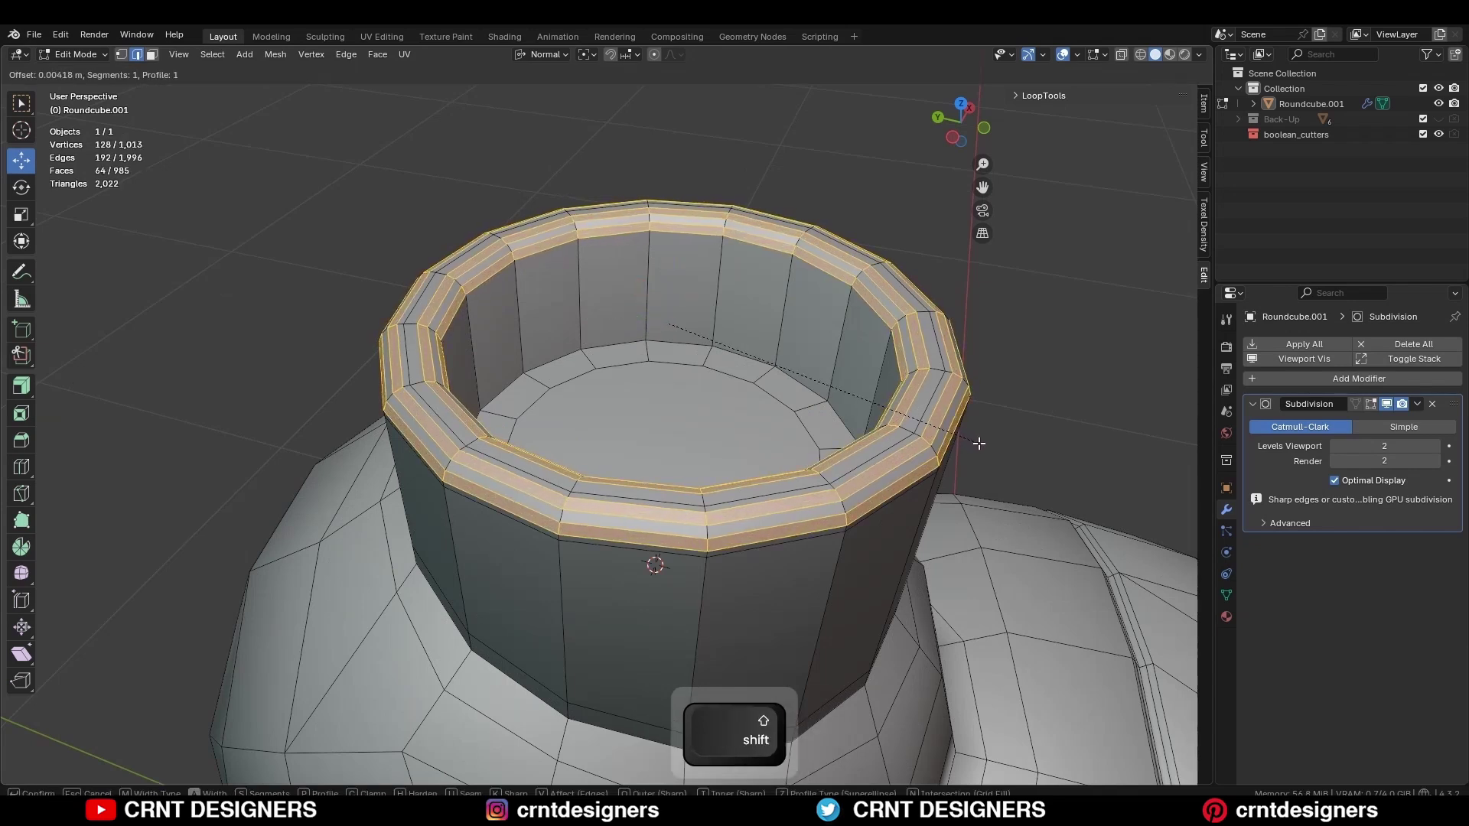
{"action": "left_click", "coordinate": [979, 443]}
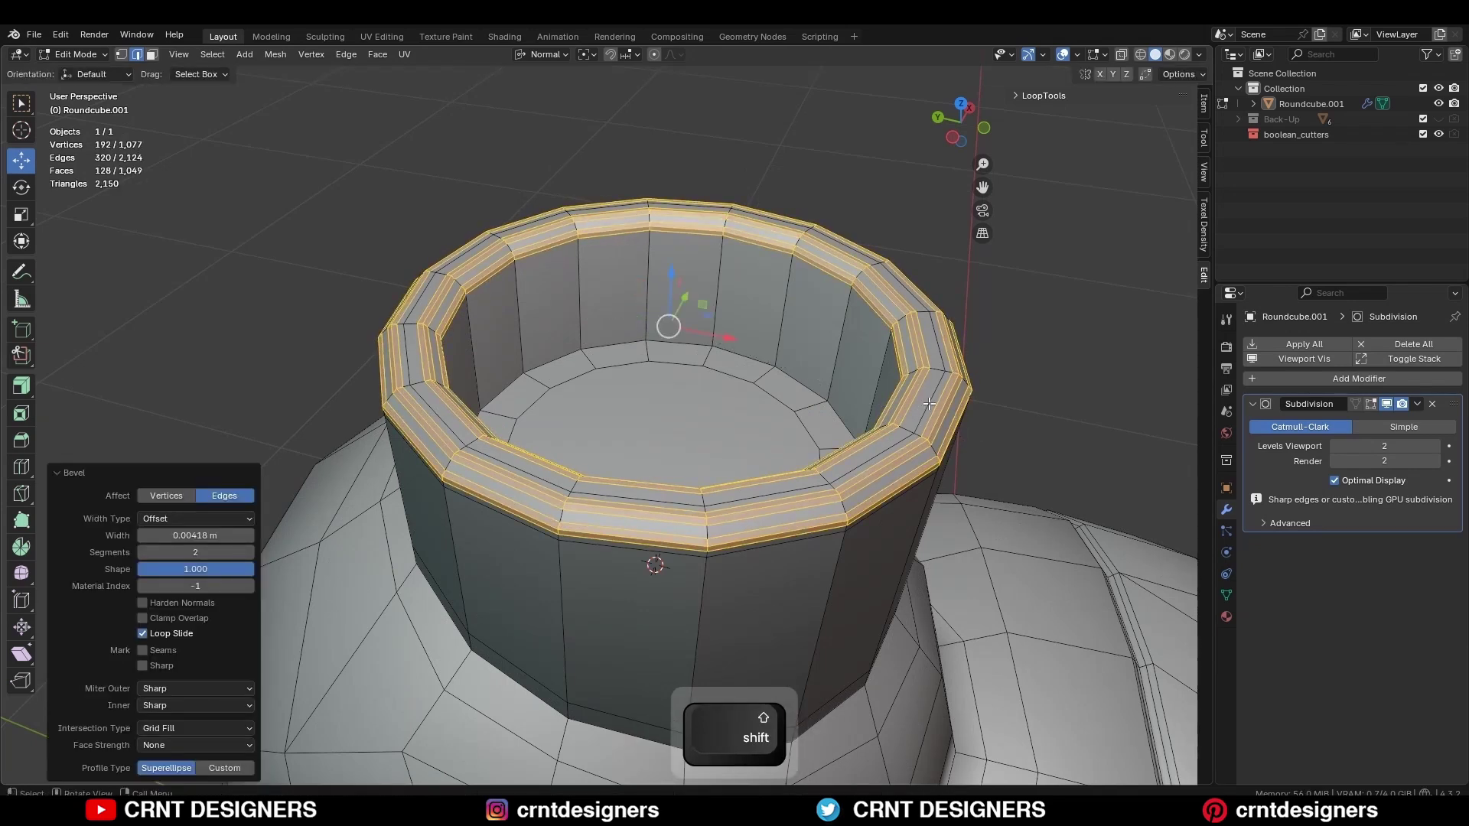
{"action": "key", "text": "ctrl+x"}
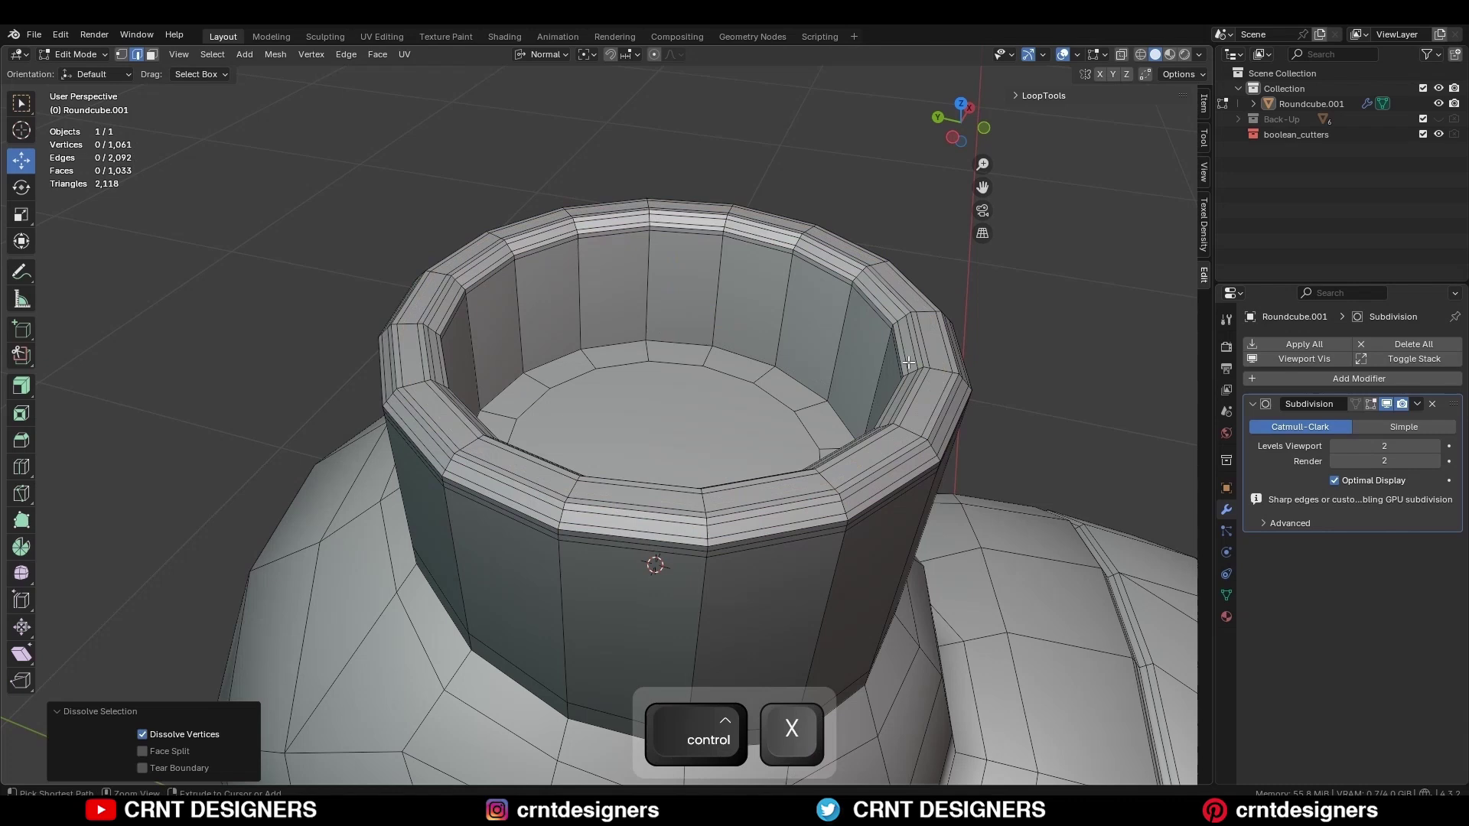
Bevel the edge loop where the cavity wall meets its floor with a 0.0124 m width and 2 segments, and check it in Object Mode
{"action": "left_click", "coordinate": [805, 373], "text": "alt"}
{"action": "key", "text": "ctrl+b"}
{"action": "left_click", "coordinate": [941, 380]}
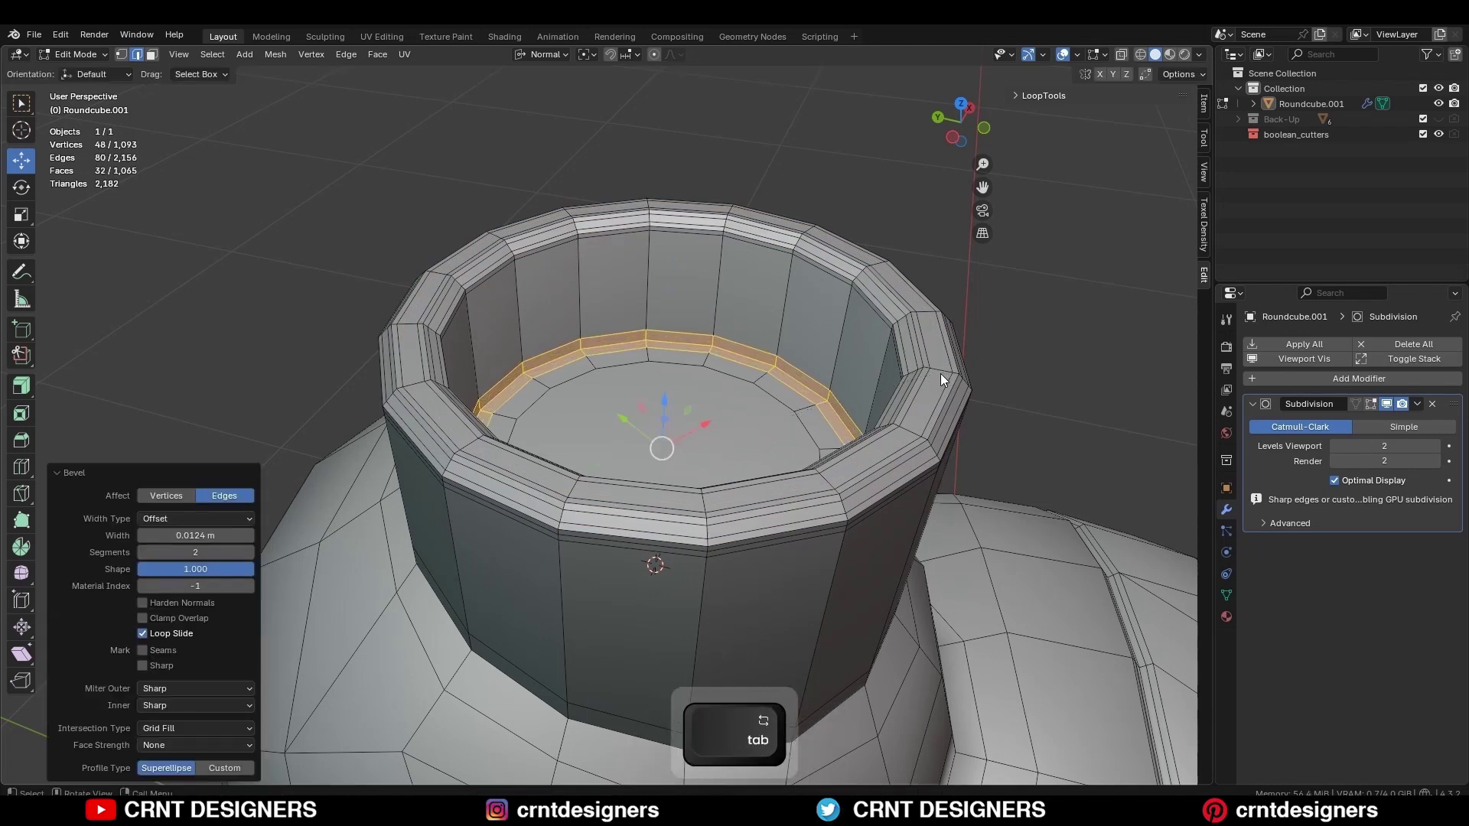
{"action": "key", "text": "Tab"}
{"action": "key", "text": "Tab"}
Delete the round n-gon face at the centre of the cavity floor
{"action": "middle_click_drag", "start_coordinate": [875, 406], "coordinate": [826, 453]}
{"action": "key", "text": "3"}
{"action": "left_click", "coordinate": [650, 485]}
{"action": "key", "text": "x"}
{"action": "left_click", "coordinate": [650, 485]}
{"action": "key", "text": "2"}
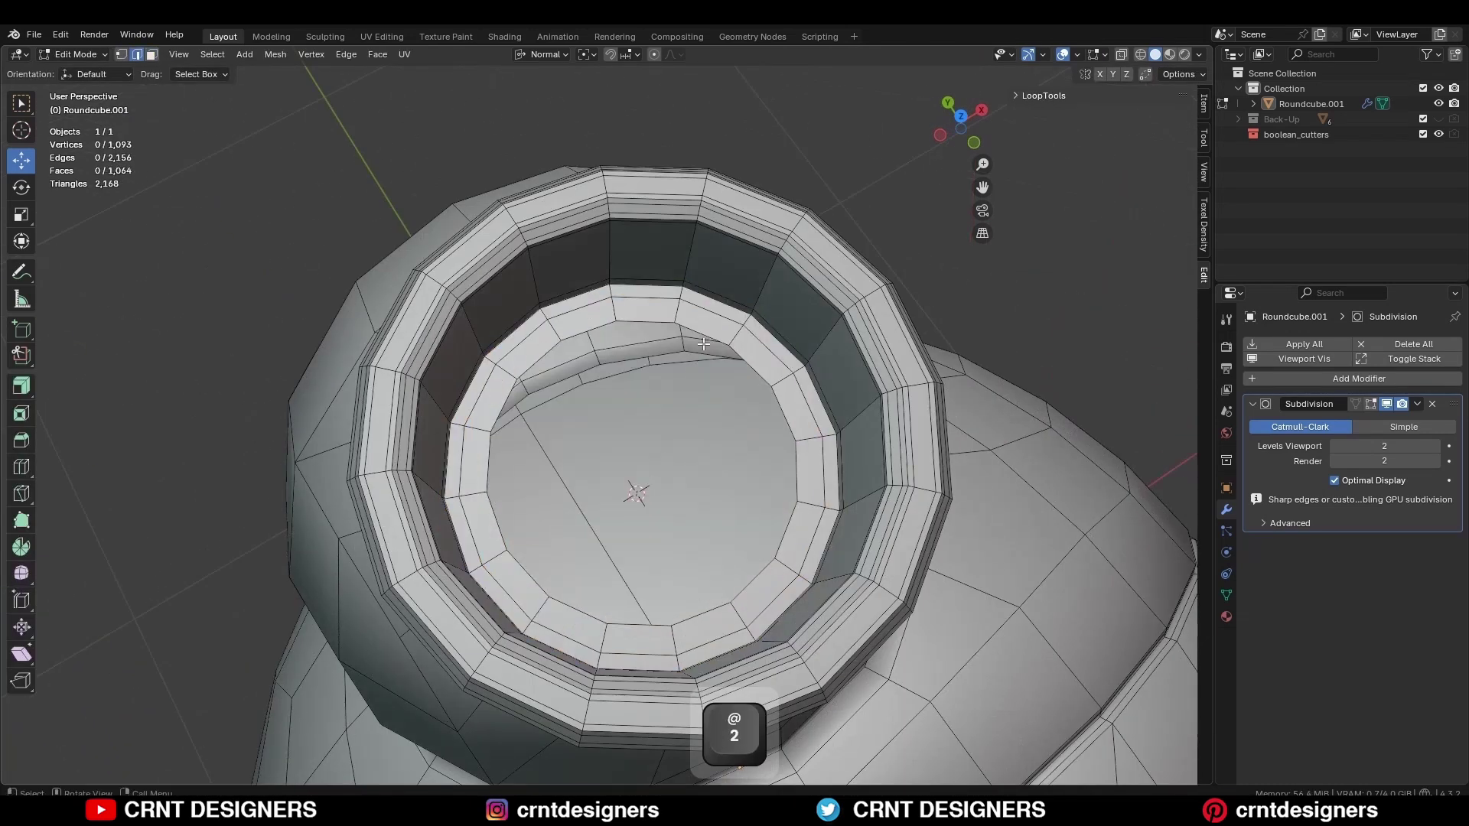
Grid-fill the open edge loop in the cavity floor from the top view and check it in Object Mode
{"action": "left_click", "coordinate": [961, 118]}
{"action": "left_click", "coordinate": [367, 53]}
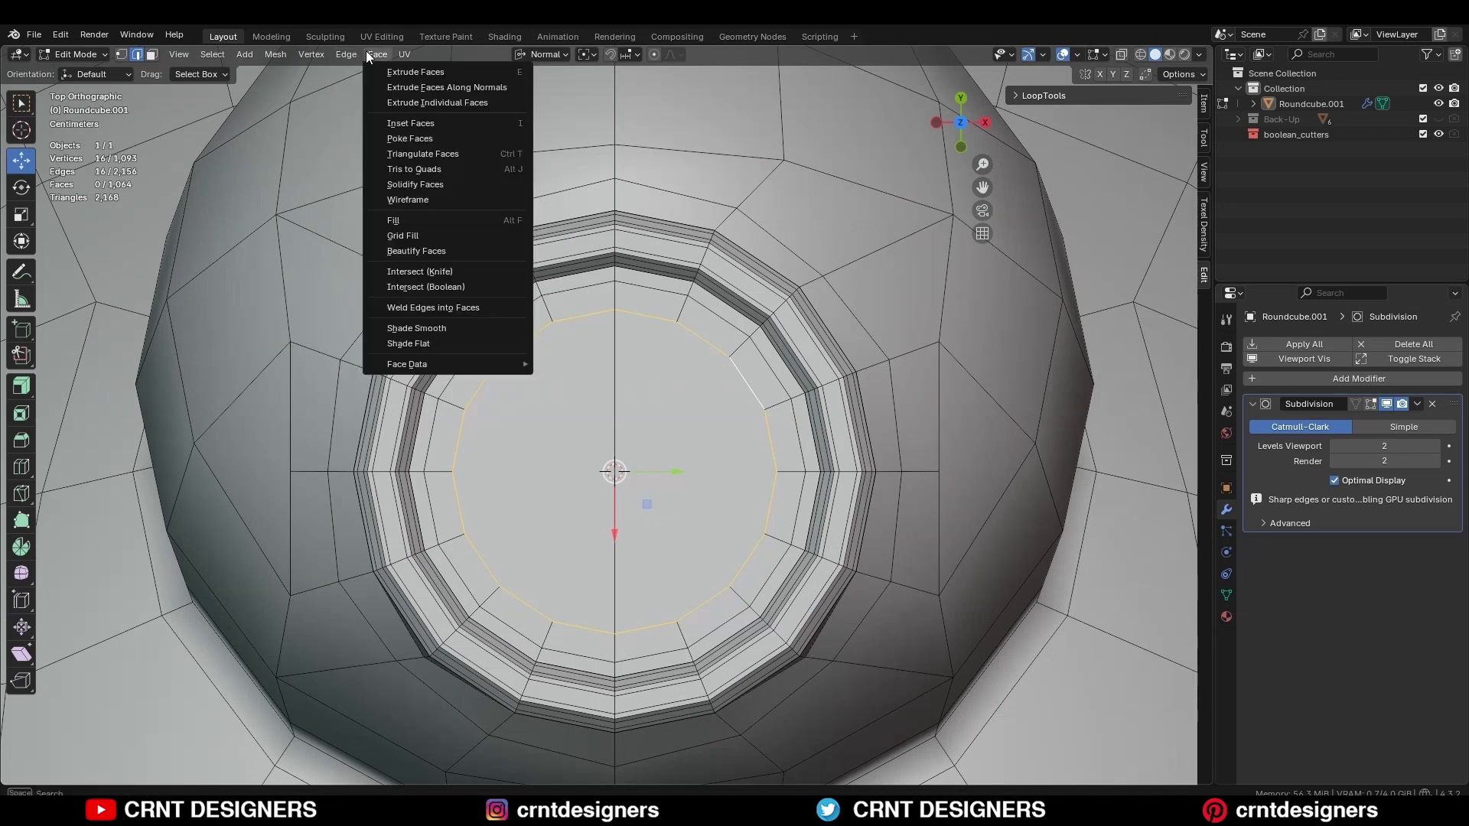
{"action": "left_click", "coordinate": [443, 234]}
{"action": "left_click", "coordinate": [616, 433]}
{"action": "key", "text": "Tab"}
{"action": "scroll", "coordinate": [646, 513], "scroll_direction": "down", "scroll_amount": 3}
{"action": "middle_click_drag", "start_coordinate": [646, 512], "coordinate": [796, 390]}
Try a loop cut around the middle of the small vertical cylinder's outer wall
{"action": "key", "text": "Tab"}
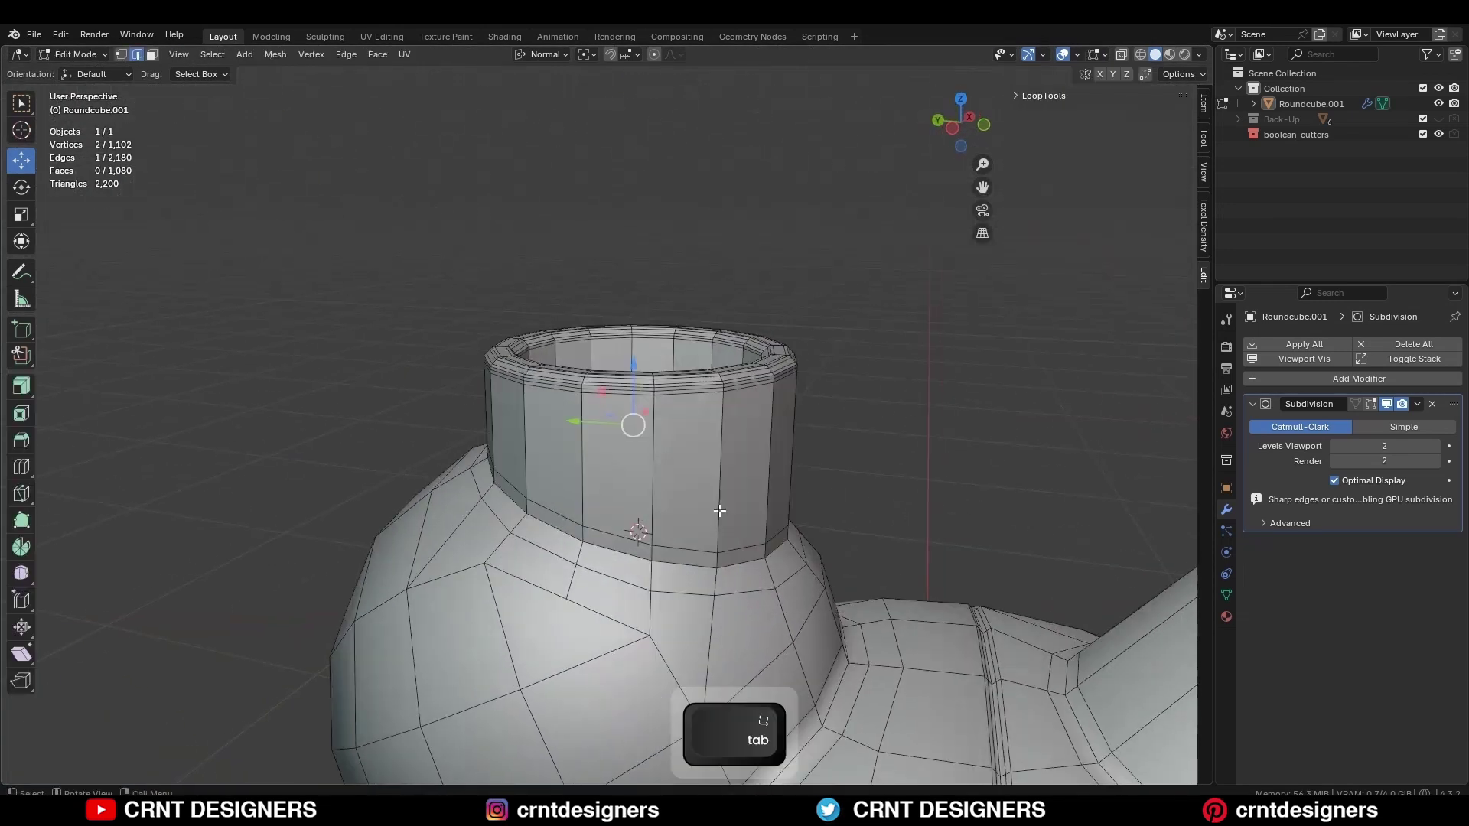
{"action": "middle_click_drag", "start_coordinate": [750, 491], "coordinate": [740, 462]}
{"action": "key", "text": "ctrl+r"}
{"action": "left_click", "coordinate": [737, 465]}
{"action": "middle_click_drag", "start_coordinate": [809, 350], "coordinate": [810, 394]}
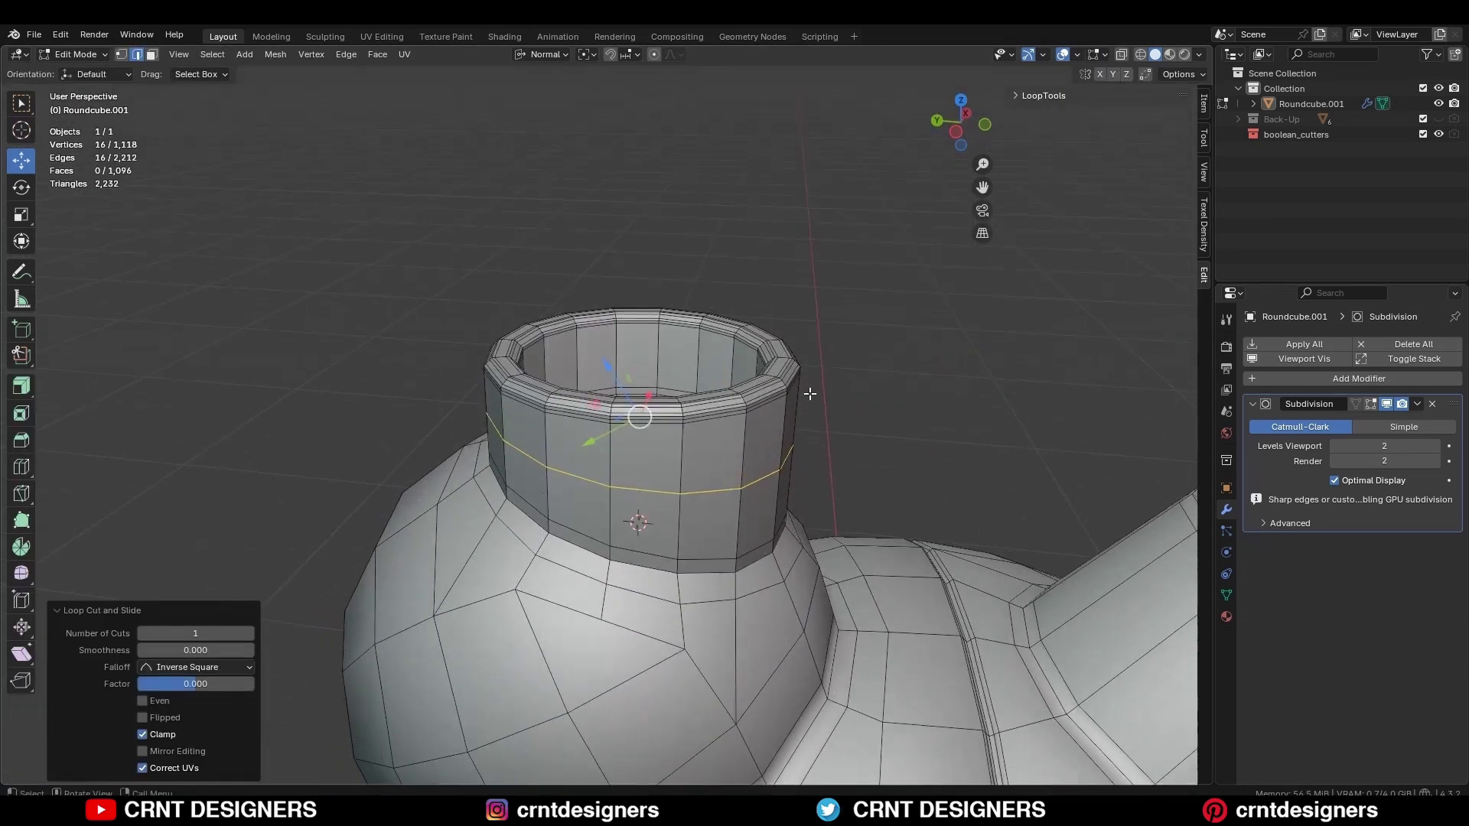
{"action": "key", "text": "alt+a"}
{"action": "scroll", "coordinate": [812, 395], "scroll_direction": "up", "scroll_amount": 4}
Apply Shade Smooth to the whole object and inspect it with the overlays hidden
{"action": "key", "text": "Tab"}
{"action": "key", "text": "alt+a"}
{"action": "left_click", "coordinate": [845, 412]}
{"action": "right_click", "coordinate": [839, 413]}
{"action": "left_click", "coordinate": [839, 412]}
{"action": "scroll", "coordinate": [841, 405], "scroll_direction": "down", "scroll_amount": 4}
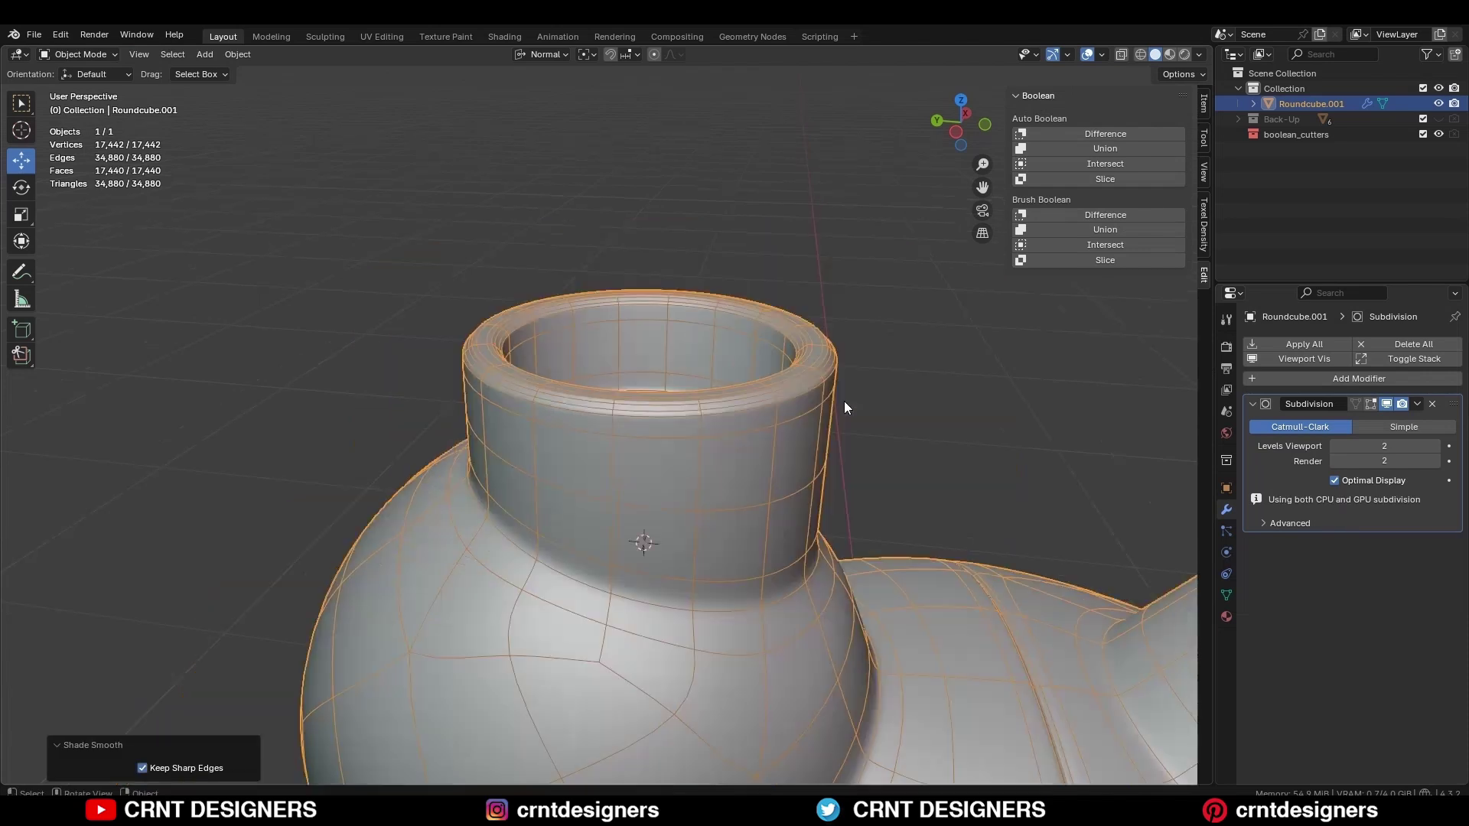
{"action": "key", "text": "shift+alt+z"}
{"action": "middle_click_drag", "start_coordinate": [843, 397], "coordinate": [558, 502]}
{"action": "key", "text": "shift+alt+z"}
Symmetrize the entire mesh and clear the selection
{"action": "key", "text": "Tab"}
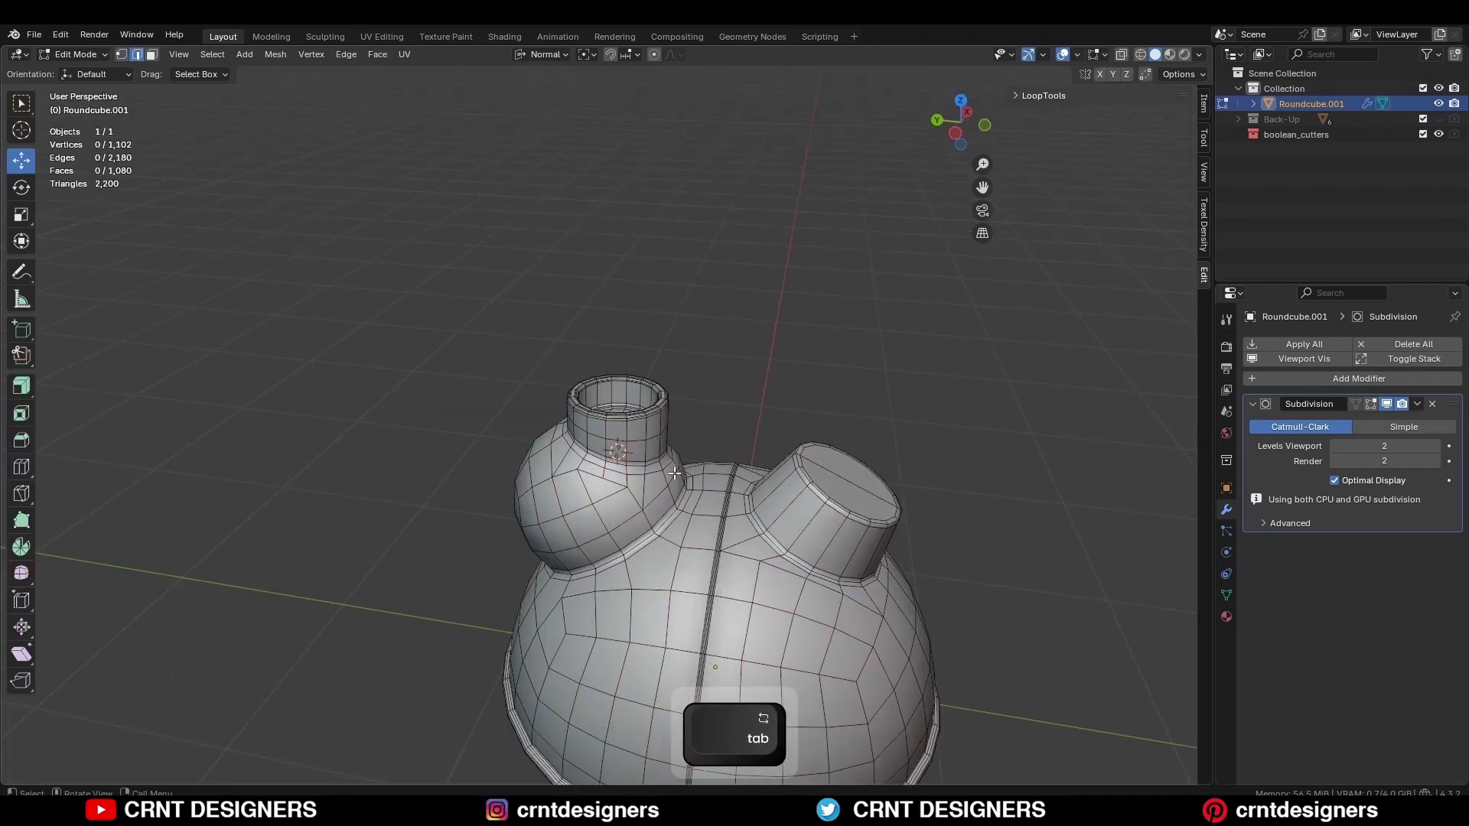
{"action": "key", "text": "a"}
{"action": "left_click", "coordinate": [274, 54]}
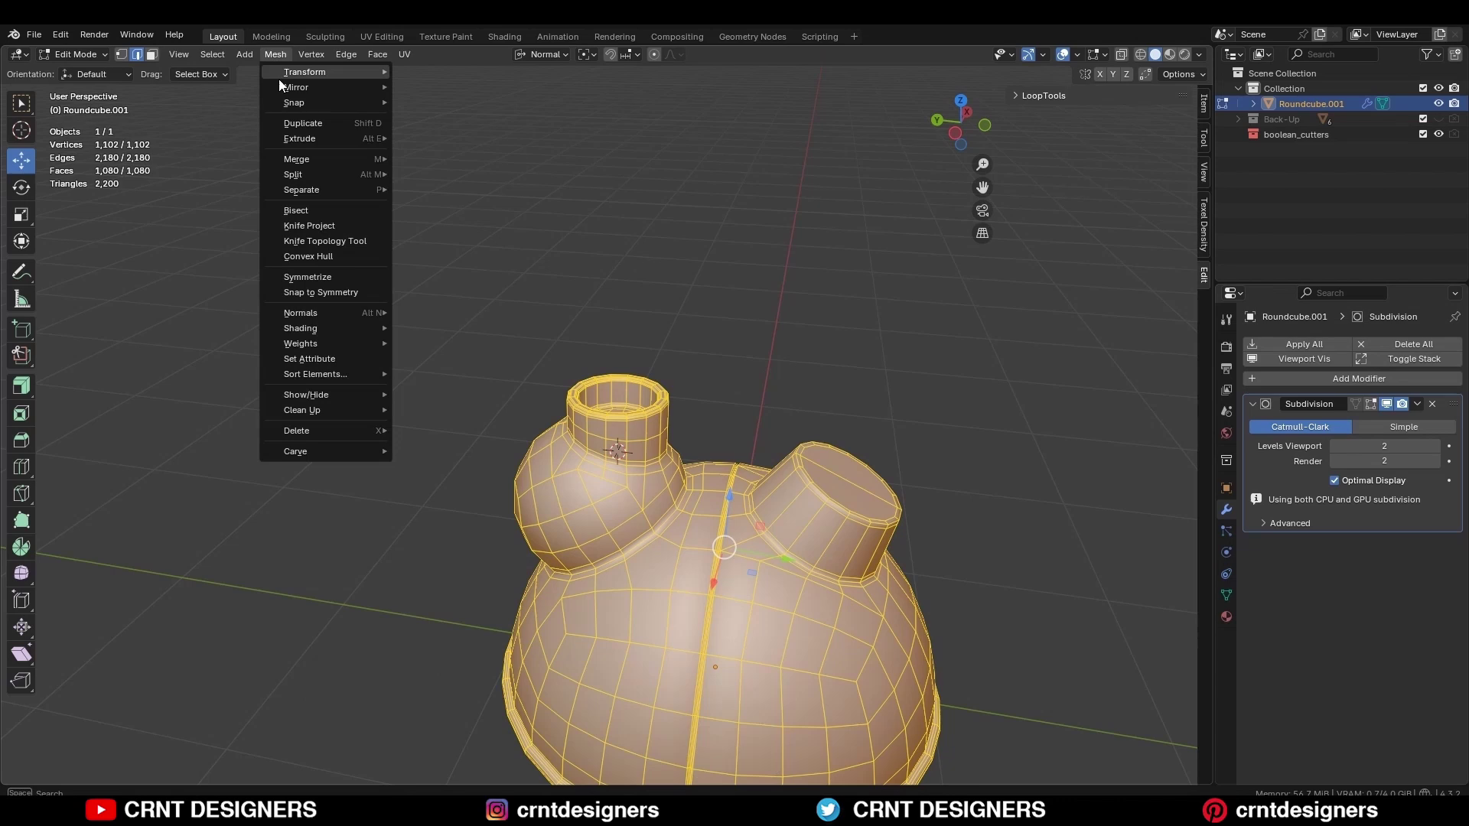
{"action": "left_click", "coordinate": [334, 280]}
{"action": "key", "text": "alt+a"}
Dissolve the edge across the tilted cylinder's cap and inset the cap by about 0.056 m
{"action": "key", "text": "Tab"}
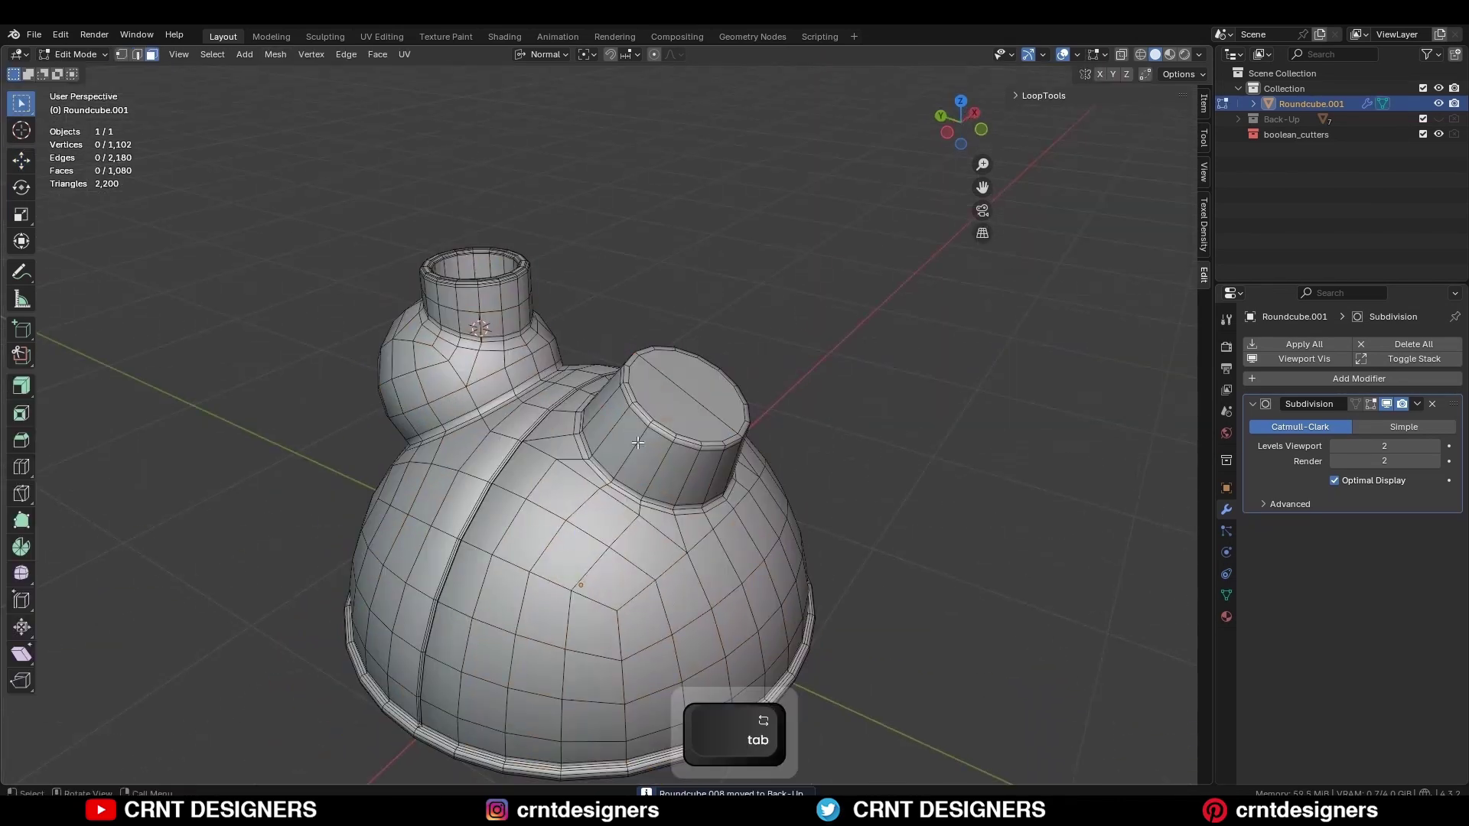
{"action": "left_click", "coordinate": [688, 385]}
{"action": "key", "text": "ctrl+x"}
{"action": "key", "text": "i"}
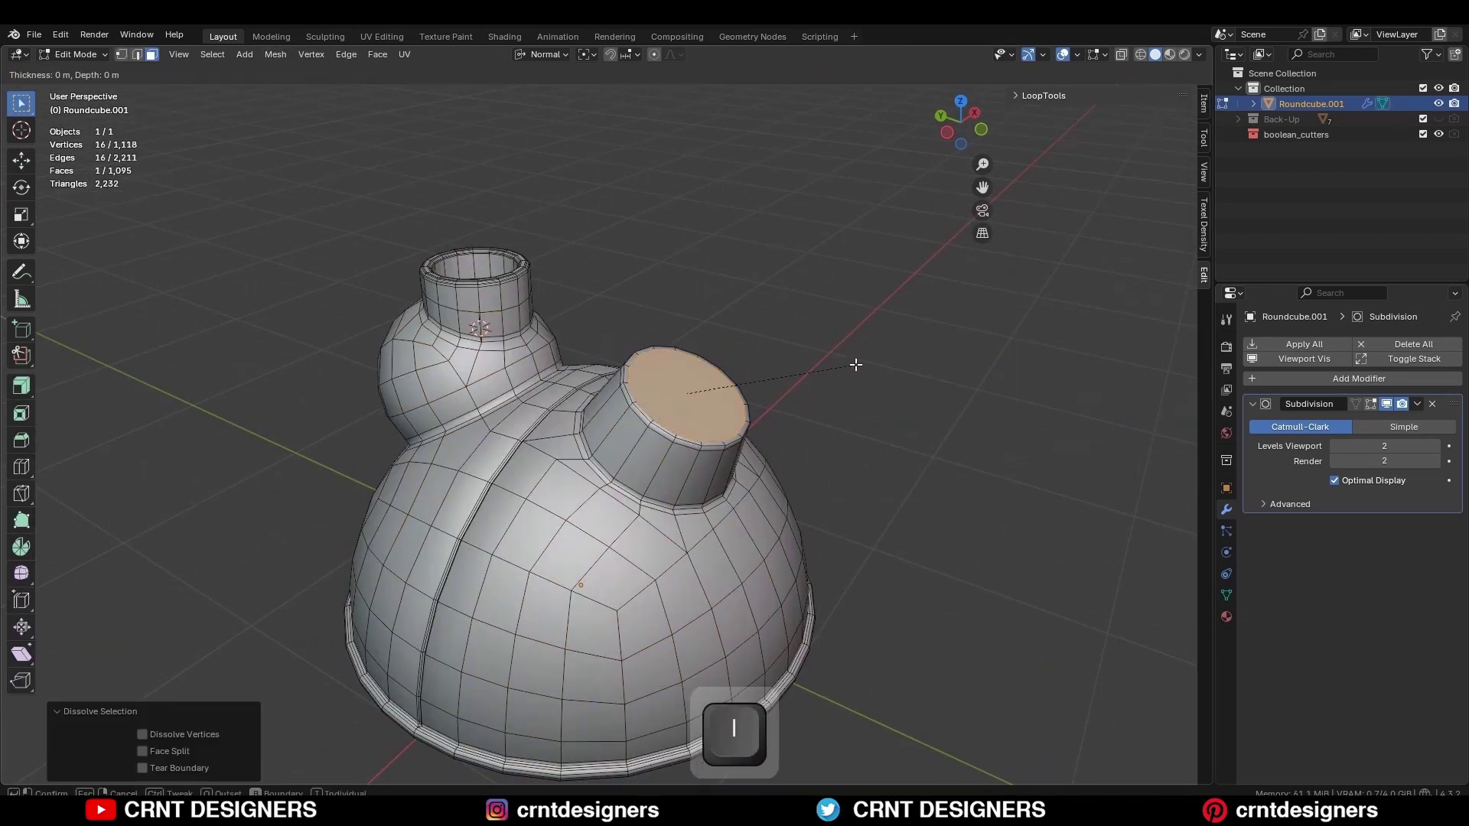
{"action": "left_click", "coordinate": [831, 369]}
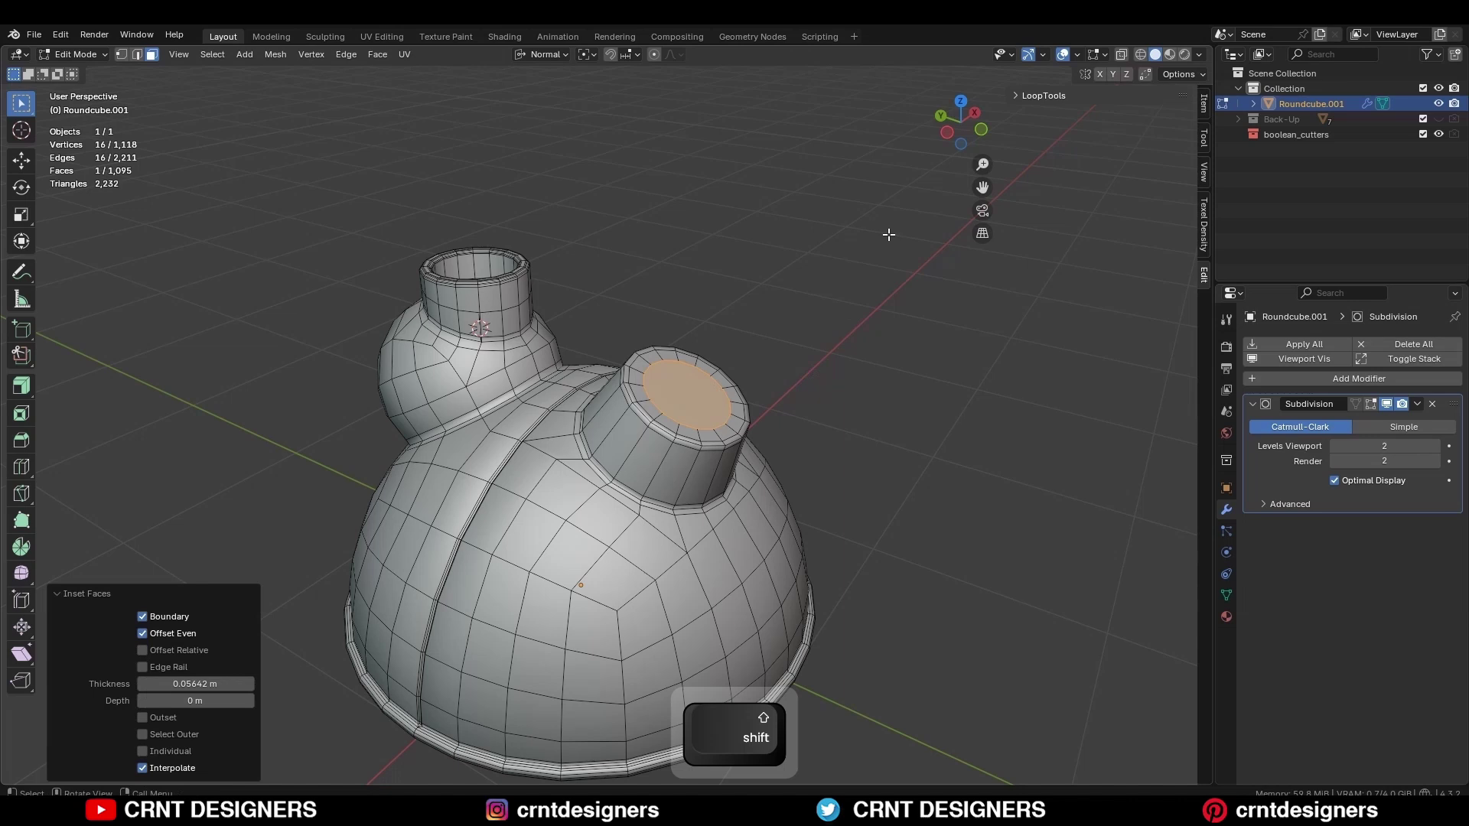
In the left view, extrude the inset cap 0.8 m along its normal, and extrude its end again by about 0.36 m
{"action": "left_click", "coordinate": [952, 130]}
{"action": "key", "text": "e"}
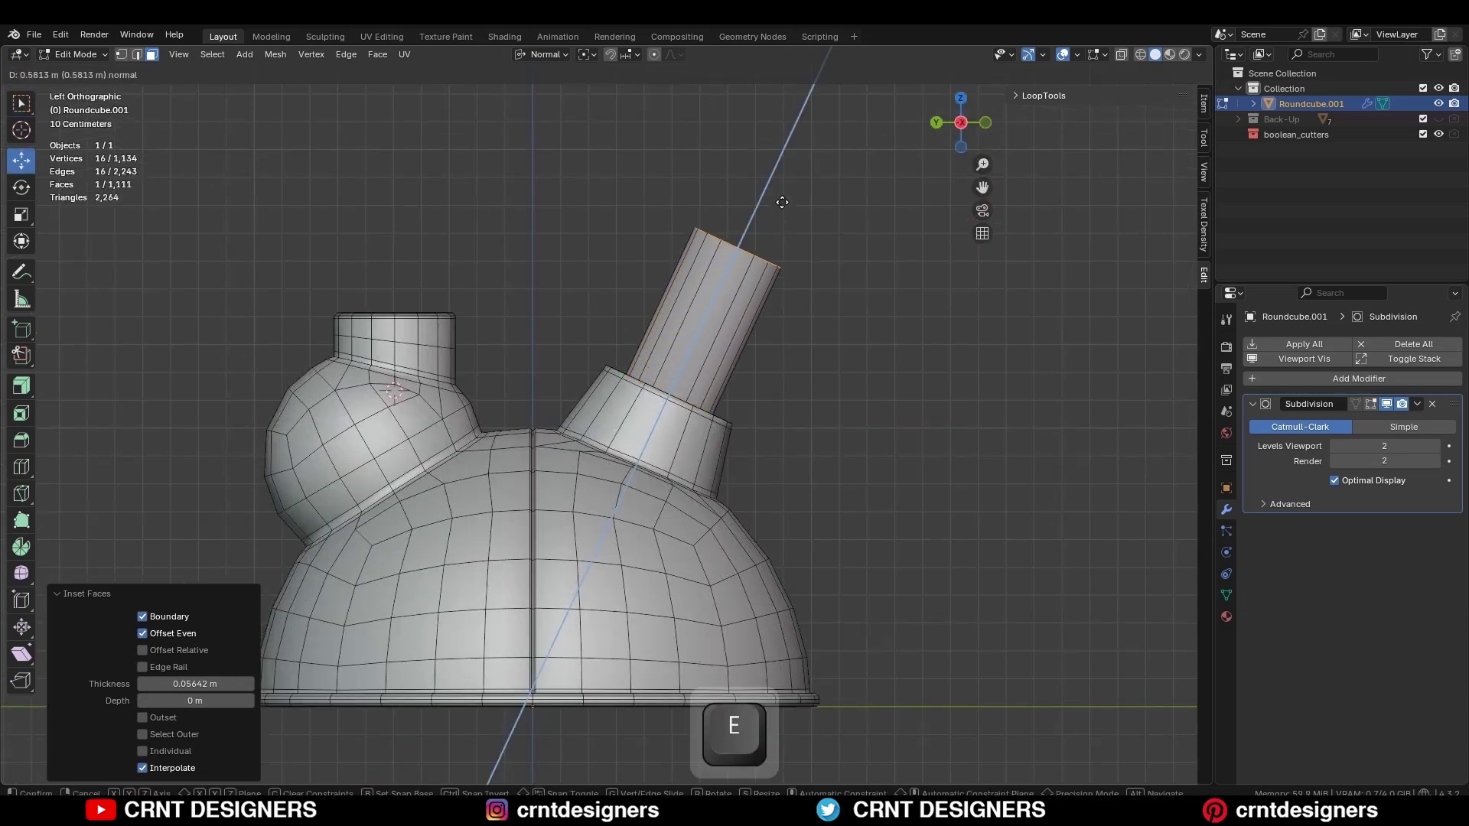
{"action": "left_click", "coordinate": [795, 158]}
{"action": "middle_click_drag", "start_coordinate": [876, 240], "coordinate": [780, 456], "text": "shift"}
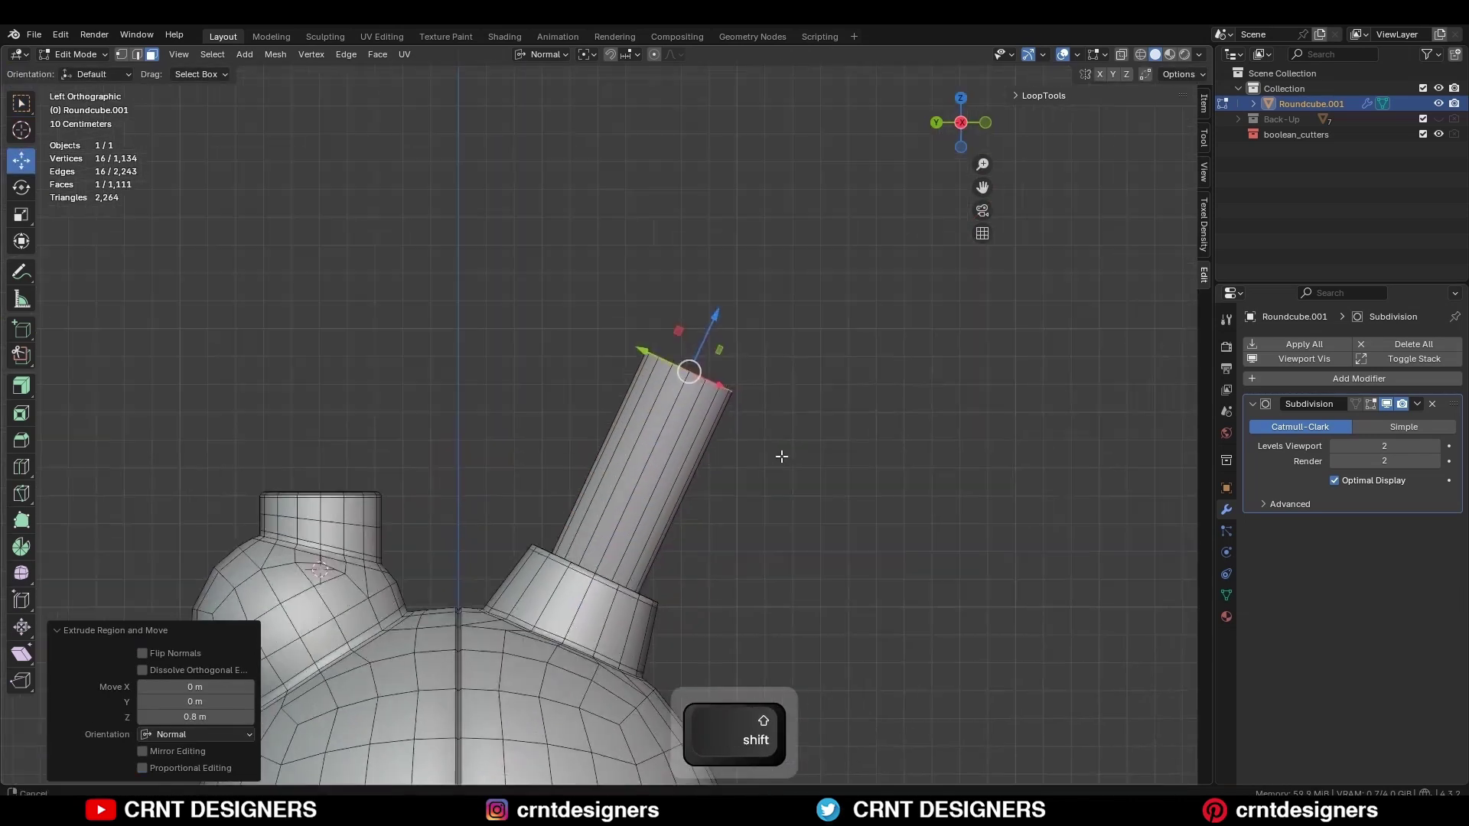
{"action": "key", "text": "e"}
{"action": "left_click", "coordinate": [769, 335]}
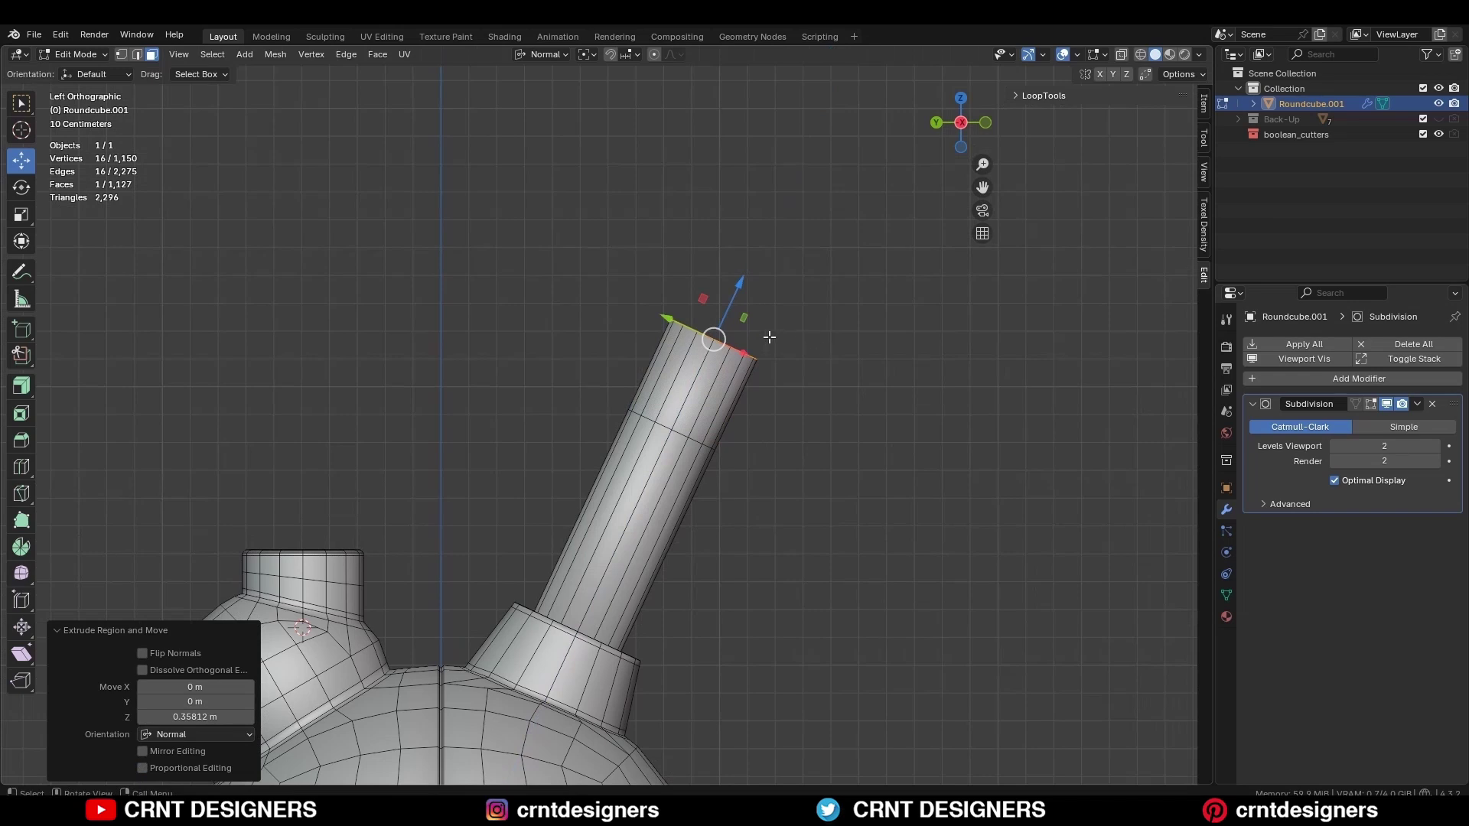
Rotate and move the extruded end face outward to bend the spout, scale it by 0.5 and adjust its rotation
{"action": "key", "text": "r"}
{"action": "left_click", "coordinate": [773, 388]}
{"action": "left_click_drag", "start_coordinate": [694, 303], "coordinate": [790, 368], "text": "ctrl"}
{"action": "key", "text": "s"}
{"action": "left_click", "coordinate": [857, 373], "text": "ctrl"}
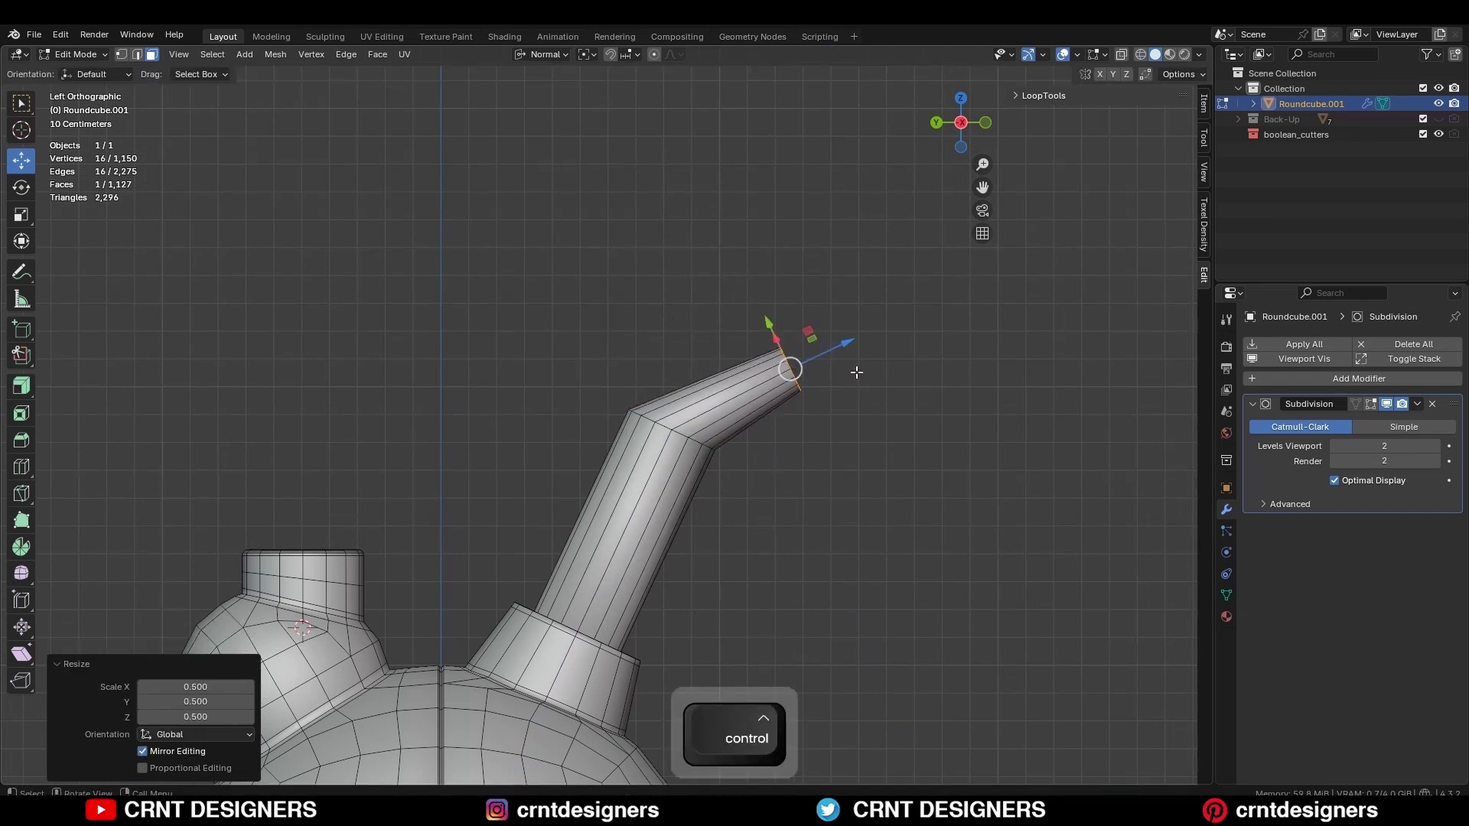
{"action": "key", "text": "r"}
{"action": "left_click", "coordinate": [984, 368], "text": "ctrl"}
Scale down the edge loop at the spout's bend and rotate it to follow the bend
{"action": "key", "text": "2"}
{"action": "left_click", "coordinate": [683, 441], "text": "alt"}
{"action": "key", "text": "s"}
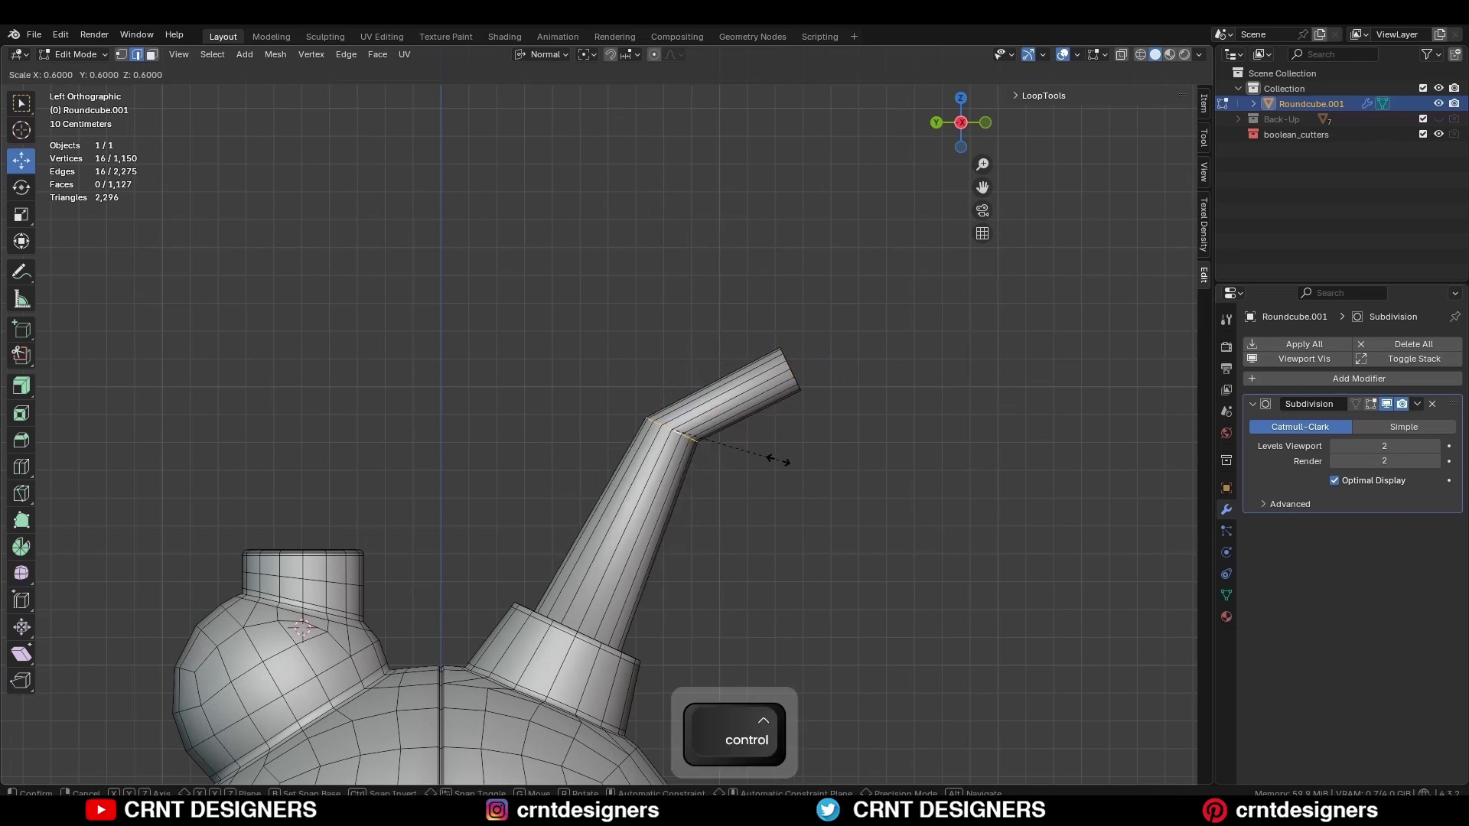
{"action": "left_click", "coordinate": [792, 443], "text": "ctrl"}
{"action": "key", "text": "r"}
{"action": "left_click", "coordinate": [813, 501], "text": "ctrl"}
Scale down the spout's end face to narrow the tip, and clear the selection
{"action": "left_click", "coordinate": [799, 374], "text": "alt"}
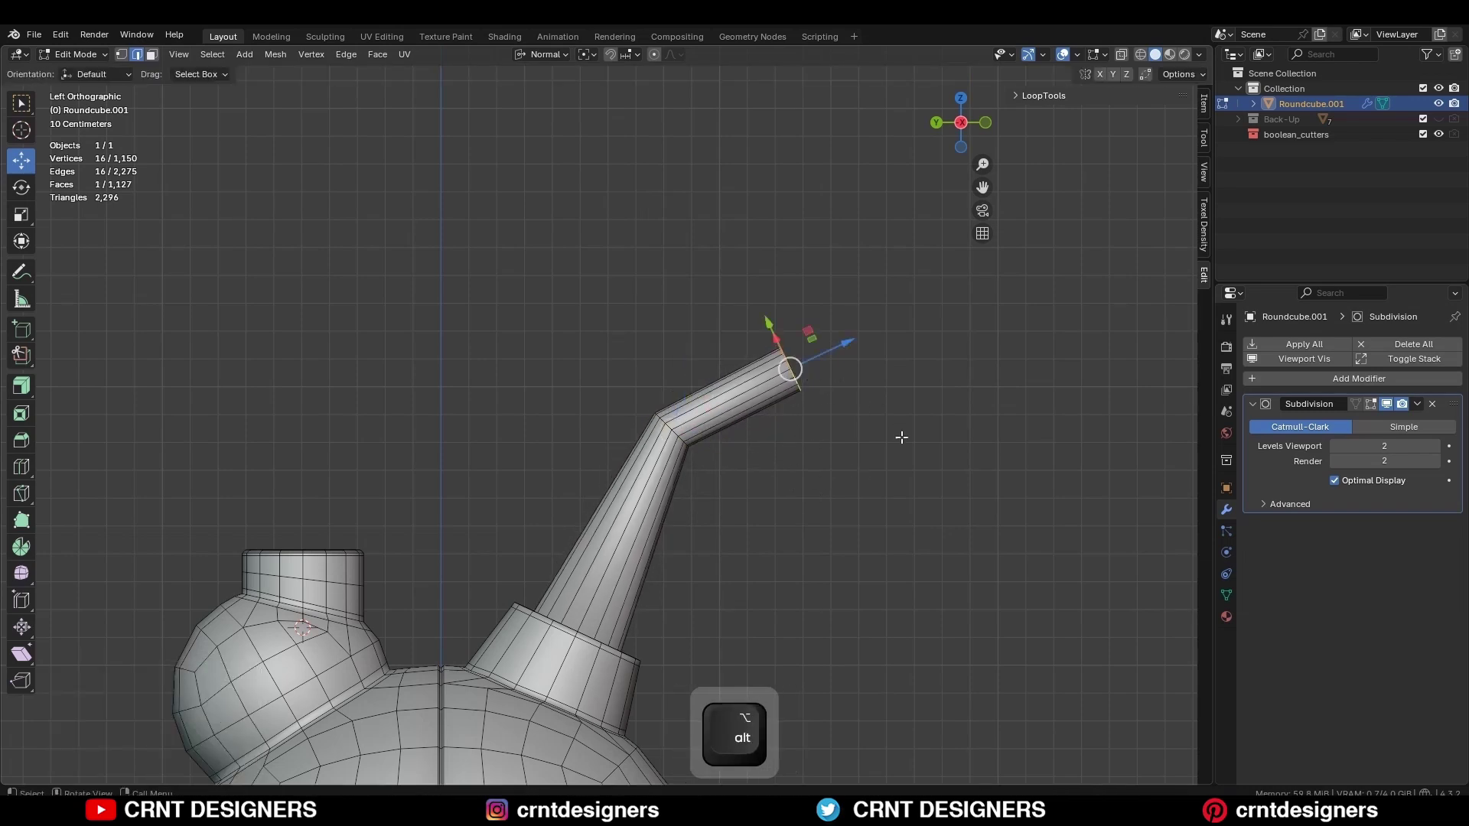
{"action": "key", "text": "s"}
{"action": "left_click", "coordinate": [852, 416], "text": "ctrl"}
{"action": "scroll", "coordinate": [852, 420], "scroll_direction": "down", "scroll_amount": 1}
{"action": "scroll", "coordinate": [852, 420], "scroll_direction": "down", "scroll_amount": 4}
{"action": "left_click", "coordinate": [822, 428]}
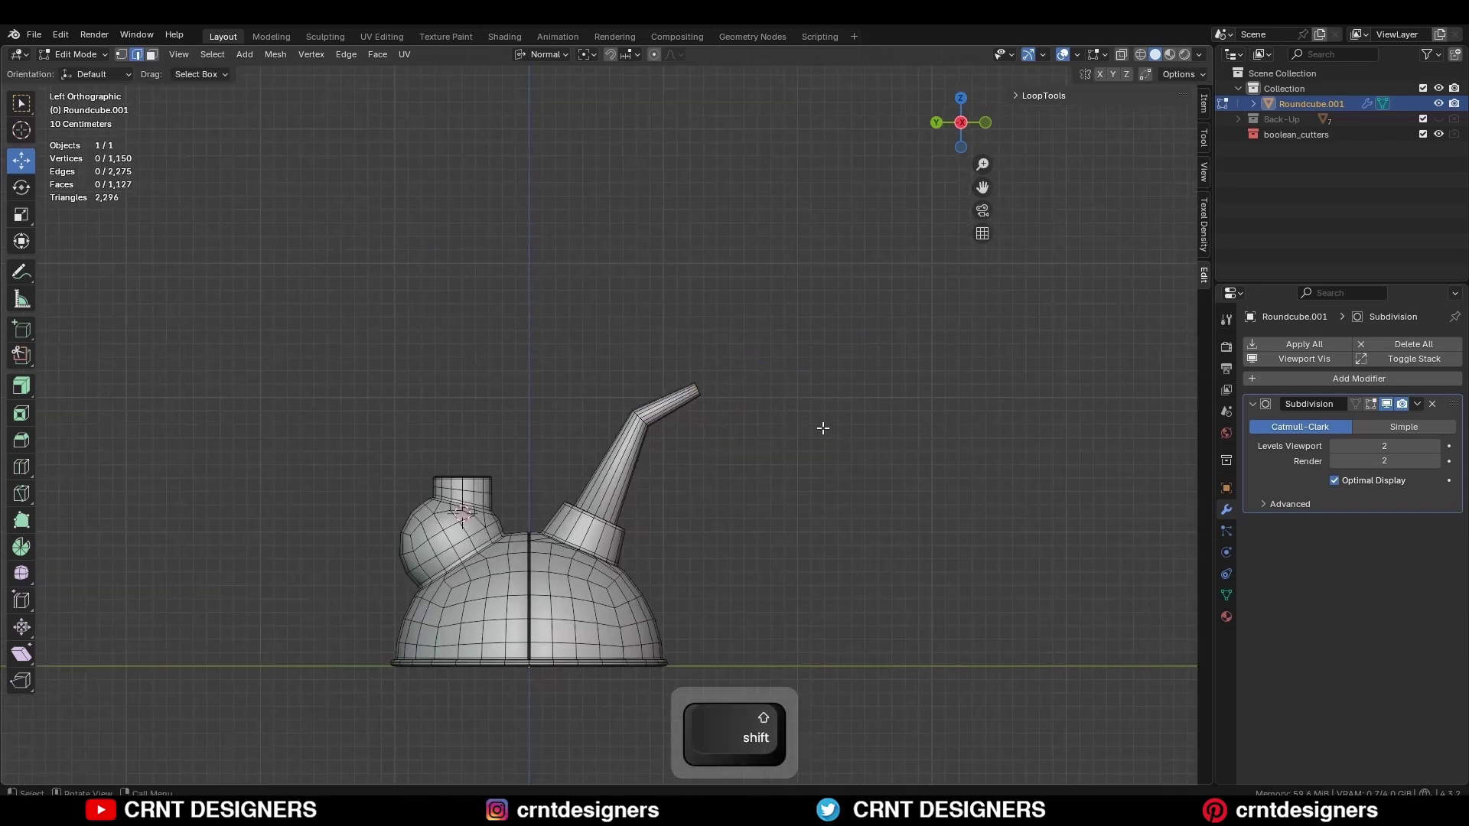
Delete the end cap face of the spout to open its tip
{"action": "scroll", "coordinate": [694, 430], "scroll_direction": "up", "scroll_amount": 3}
{"action": "middle_click_drag", "start_coordinate": [695, 430], "coordinate": [604, 489]}
{"action": "key", "text": "3"}
{"action": "left_click", "coordinate": [832, 441]}
{"action": "middle_click_drag", "start_coordinate": [880, 442], "coordinate": [832, 447]}
{"action": "key", "text": "x"}
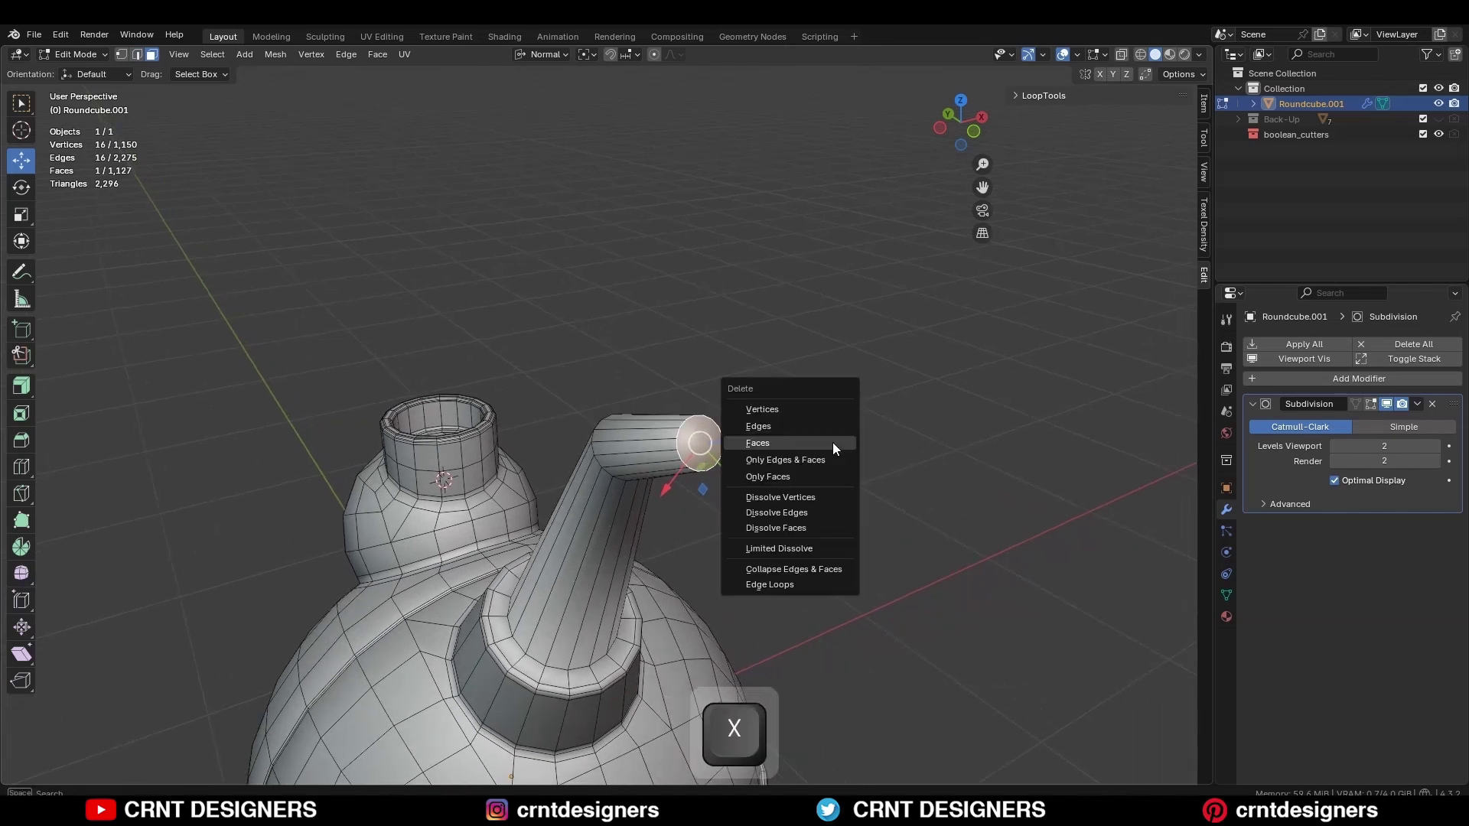
{"action": "left_click", "coordinate": [831, 445]}
Round the spout's bend loop with a bevel of 0.0958 m width, 4 segments and 0.5 shape
{"action": "key", "text": "ctrl+KP_3"}
{"action": "key", "text": "2"}
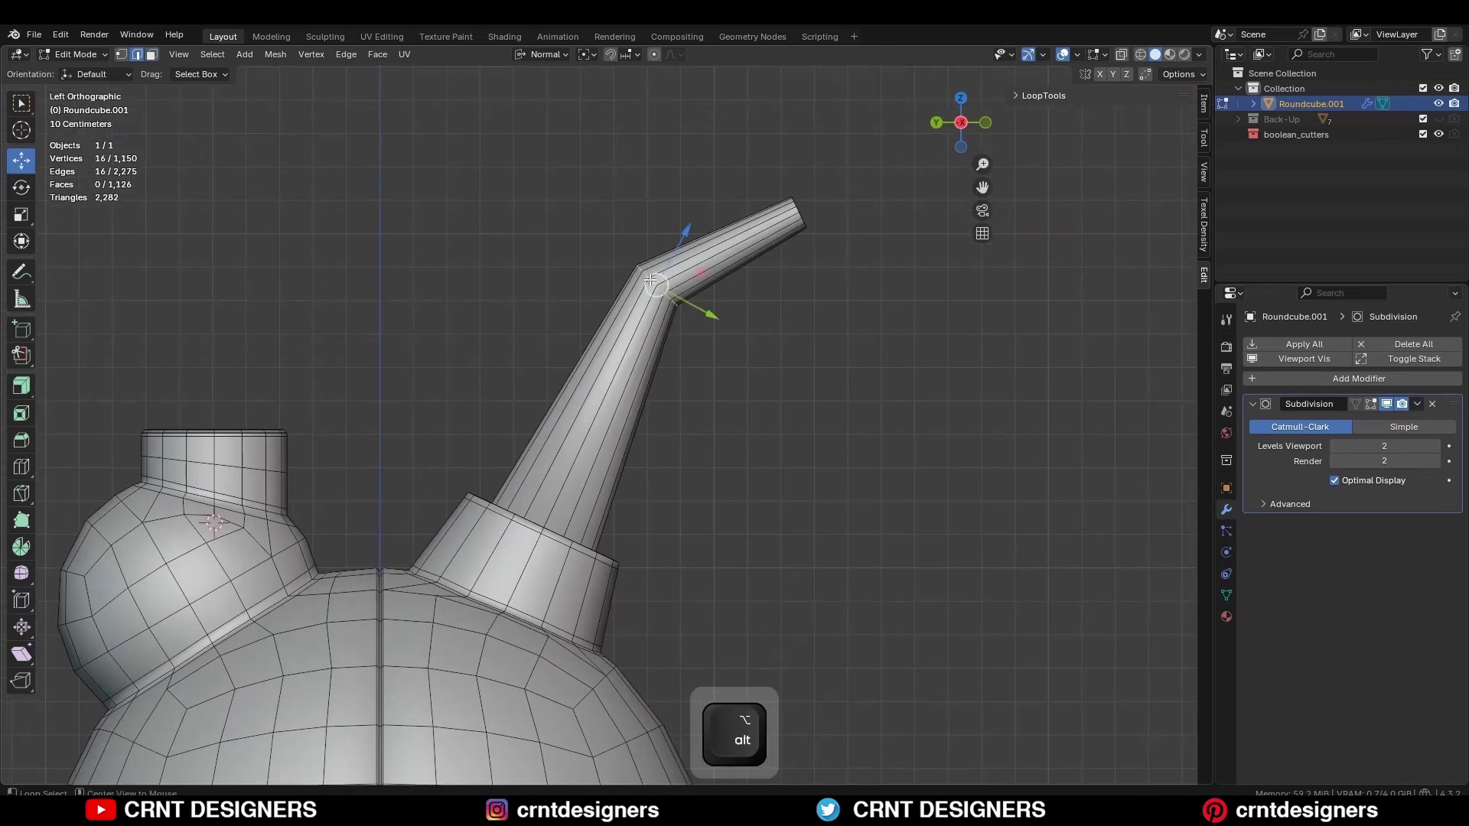
{"action": "key", "text": "ctrl+b"}
{"action": "left_click", "coordinate": [666, 302]}
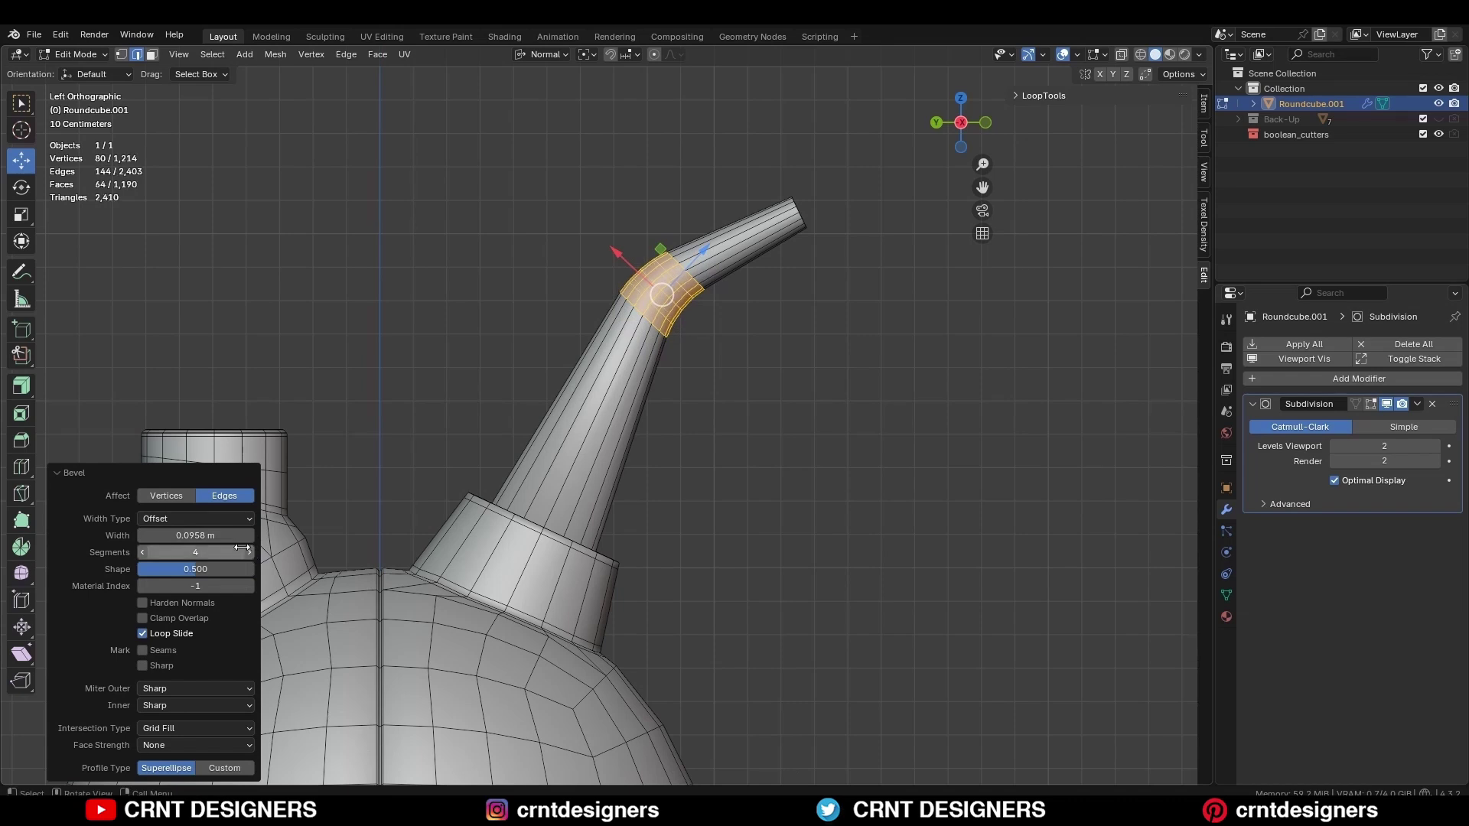
{"action": "key", "text": "Return"}
{"action": "left_click", "coordinate": [824, 281]}
Select all the faces of the bent spout with X-ray on and duplicate them in place
{"action": "scroll", "coordinate": [830, 282], "scroll_direction": "down", "scroll_amount": 2}
{"action": "middle_click_drag", "start_coordinate": [830, 282], "coordinate": [628, 454]}
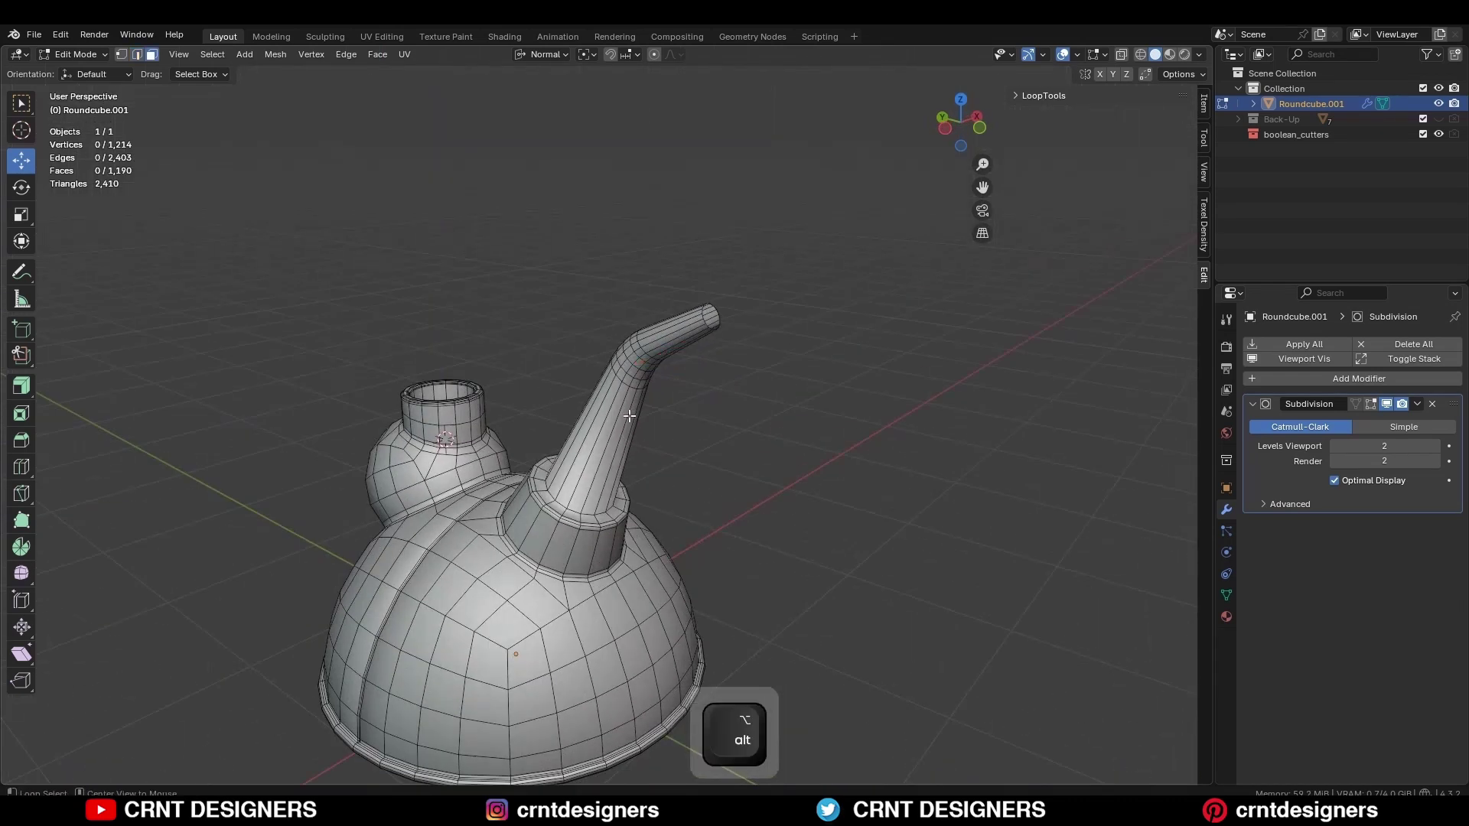
{"action": "left_click", "coordinate": [636, 380], "text": "alt+shift"}
{"action": "key", "text": "ctrl+z"}
{"action": "scroll", "coordinate": [726, 336], "scroll_direction": "up", "scroll_amount": 3}
{"action": "key", "text": "ctrl+KP_3"}
{"action": "key", "text": "alt+z"}
{"action": "left_click_drag", "start_coordinate": [854, 150], "coordinate": [471, 532]}
{"action": "key", "text": "alt+z"}
{"action": "middle_click_drag", "start_coordinate": [726, 414], "coordinate": [875, 387]}
{"action": "key", "text": "shift+d"}
{"action": "right_click", "coordinate": [892, 354]}
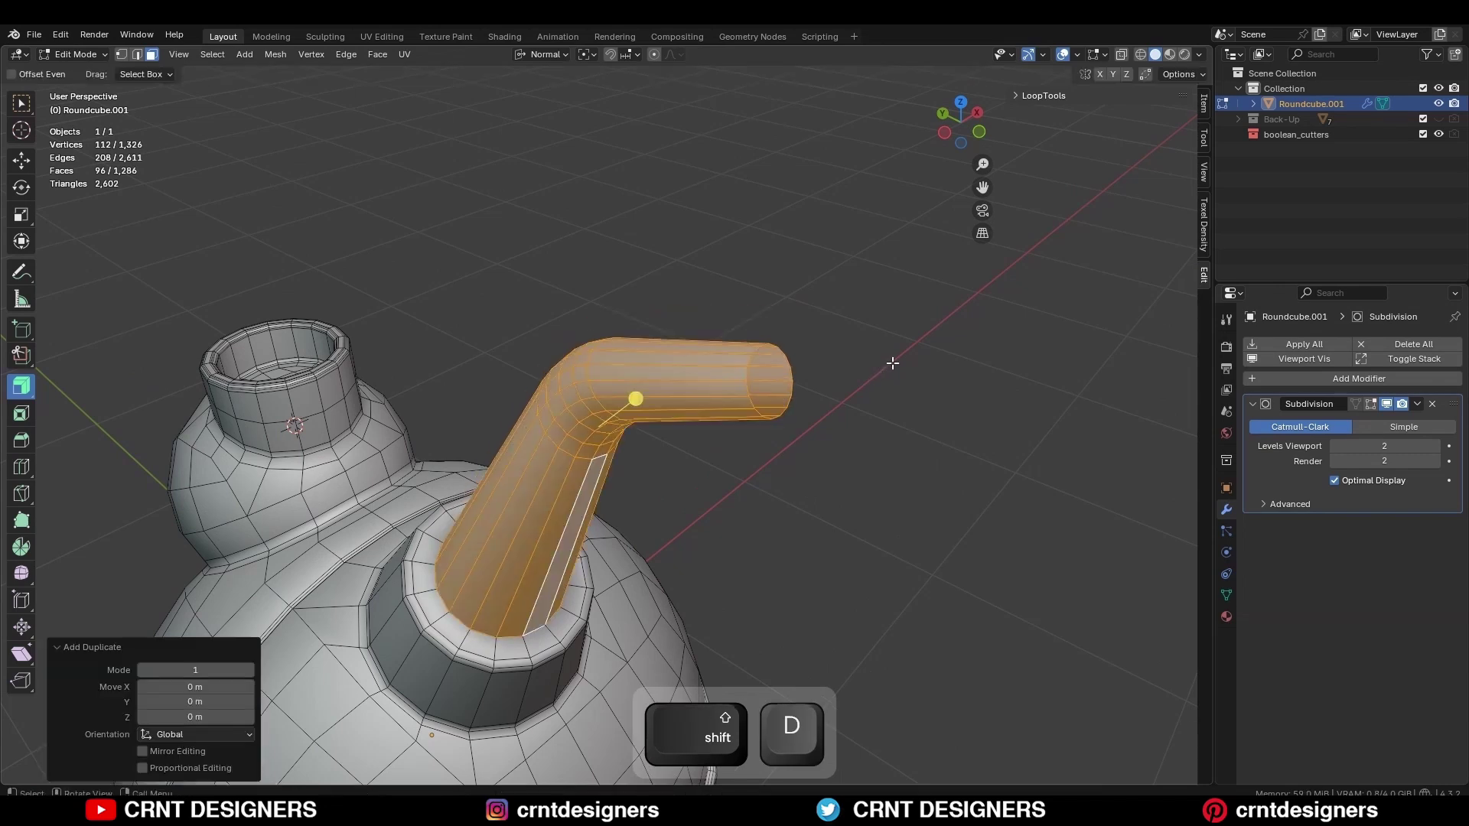
Shrink the duplicated spout faces inward by 0.0129 m to form the inner wall, and clear the selection
{"action": "key", "text": "alt+s"}
{"action": "key", "text": "shift"}
{"action": "left_click", "coordinate": [935, 344]}
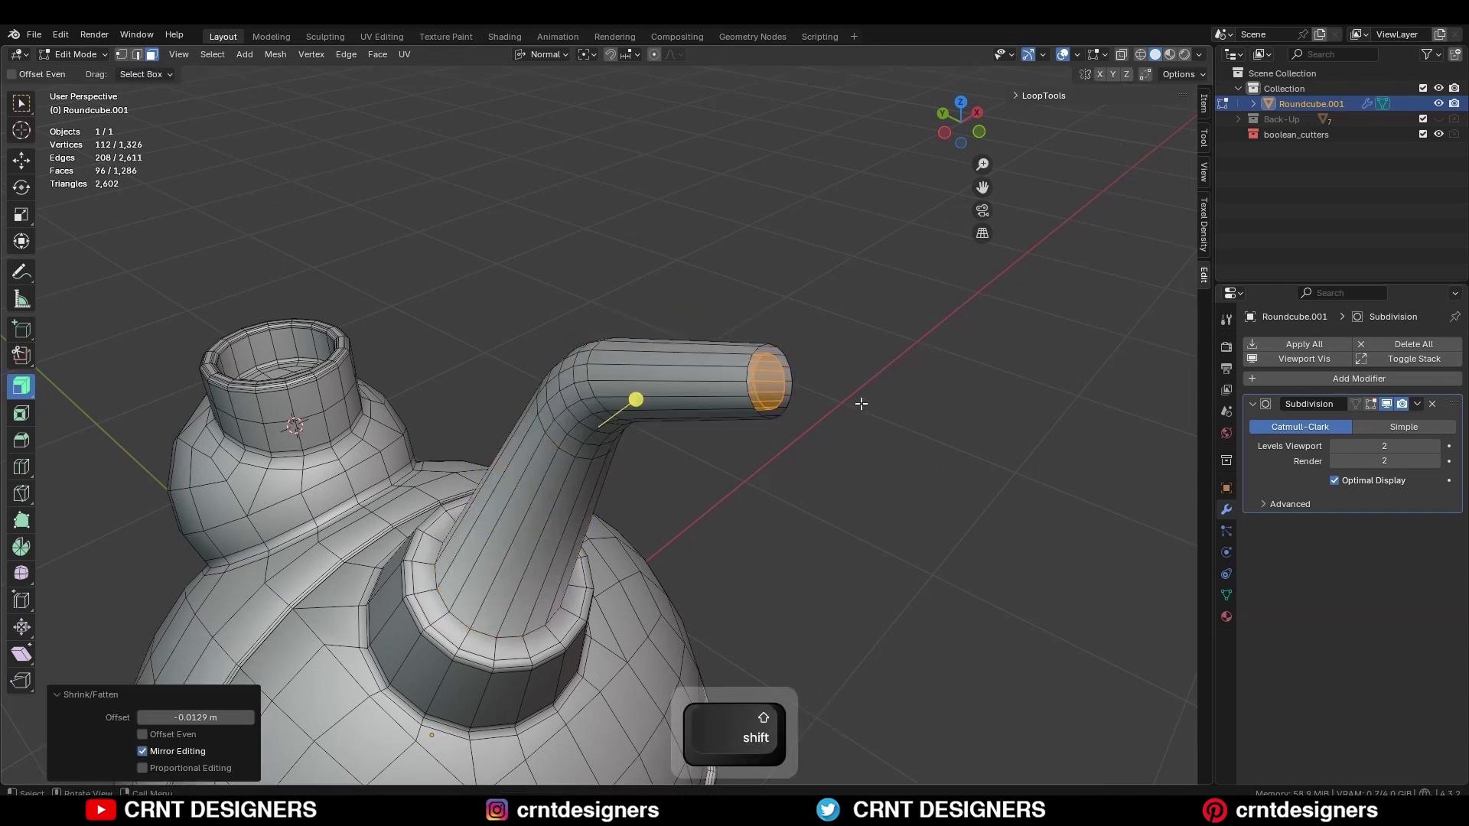
{"action": "middle_click_drag", "start_coordinate": [771, 394], "coordinate": [911, 366]}
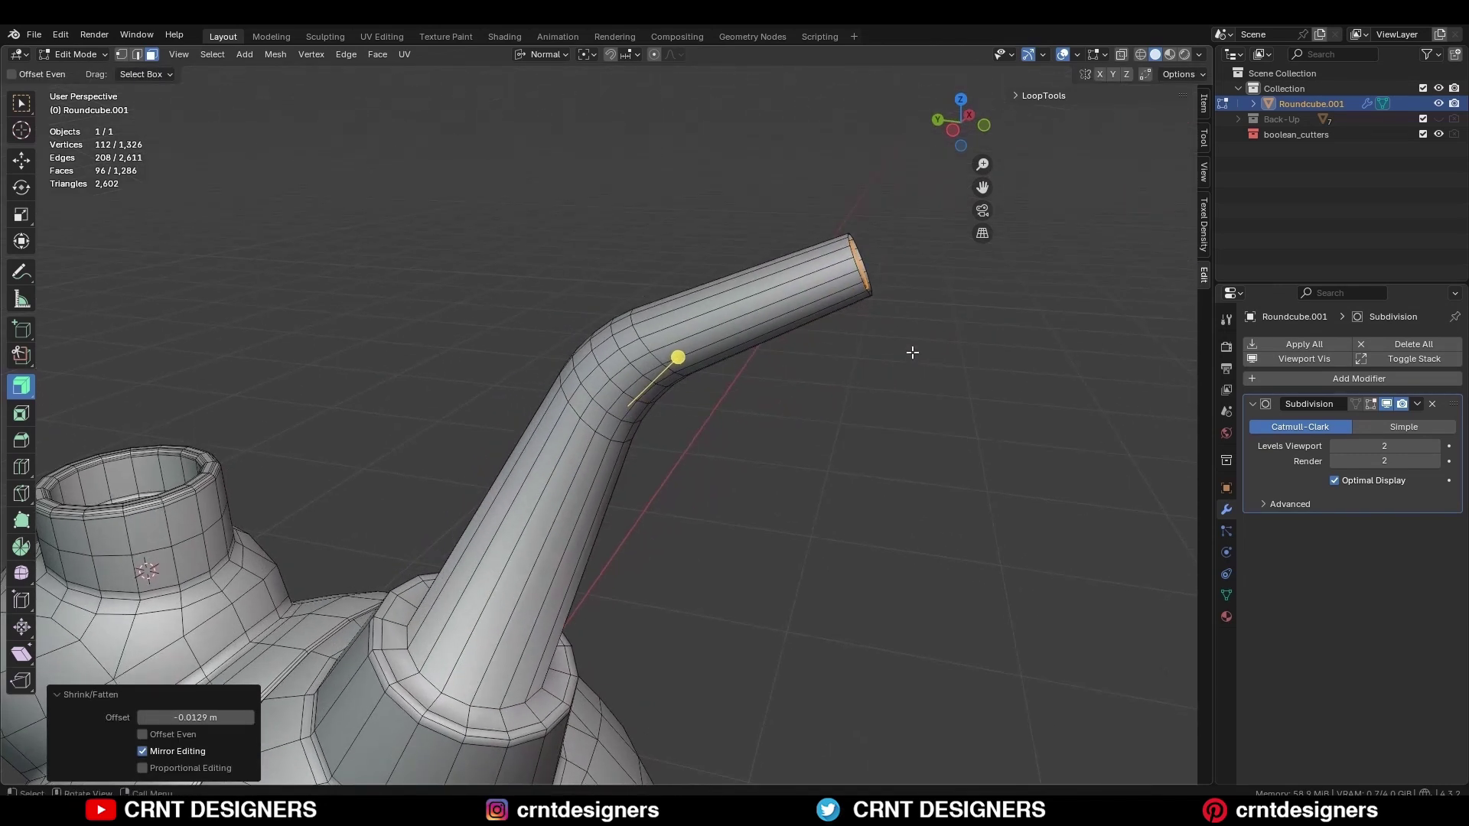
{"action": "middle_click_drag", "start_coordinate": [842, 398], "coordinate": [709, 429]}
{"action": "left_click", "coordinate": [788, 353]}
Select the inner and outer edge loops at the spout's open tip and bridge them with Bridge Edge Loops
{"action": "key", "text": "2"}
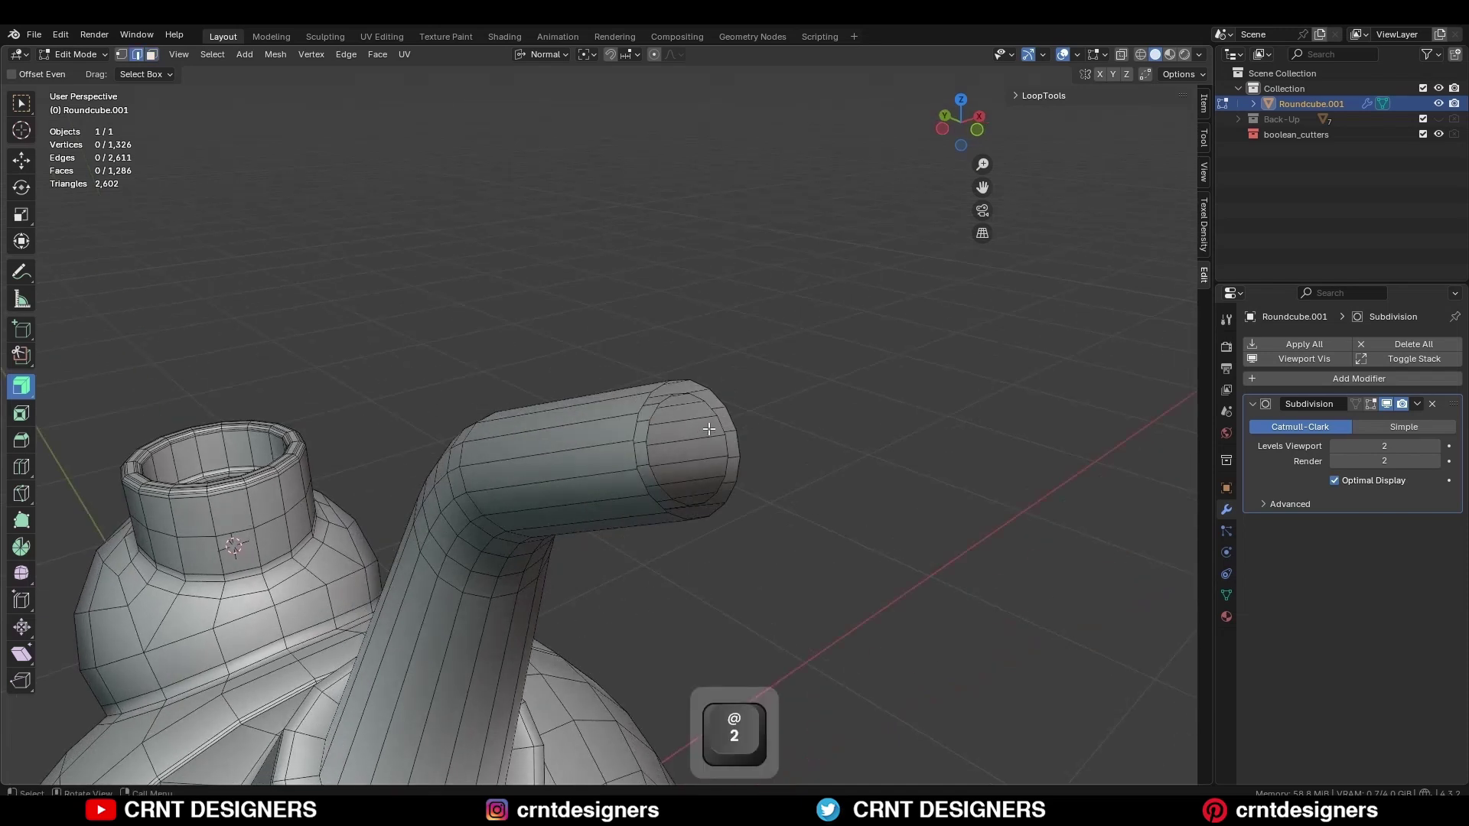
{"action": "left_click", "coordinate": [712, 431], "text": "alt"}
{"action": "left_click", "coordinate": [714, 433], "text": "alt+shift"}
{"action": "right_click", "coordinate": [878, 364]}
{"action": "left_click", "coordinate": [856, 364]}
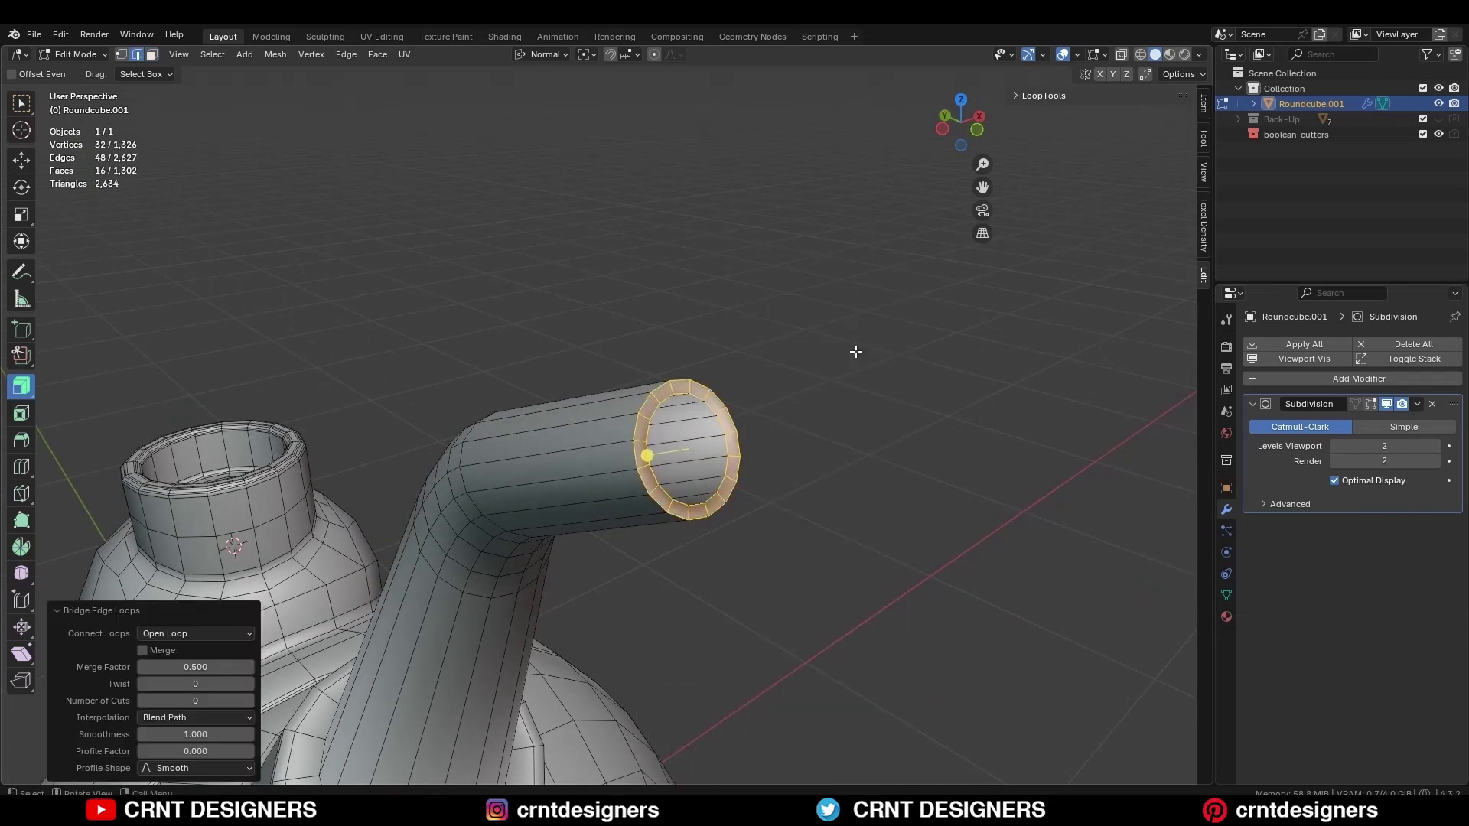
Select the entire mesh and recalculate its face normals to point outside
{"action": "middle_click_drag", "start_coordinate": [856, 351], "coordinate": [790, 377]}
{"action": "key", "text": "a"}
{"action": "key", "text": "alt+n"}
{"action": "left_click", "coordinate": [832, 348]}
Bevel the inner and outer rim loops of the spout tip by 0.00257 m with 2 segments and shape 1.0
{"action": "left_click", "coordinate": [860, 319]}
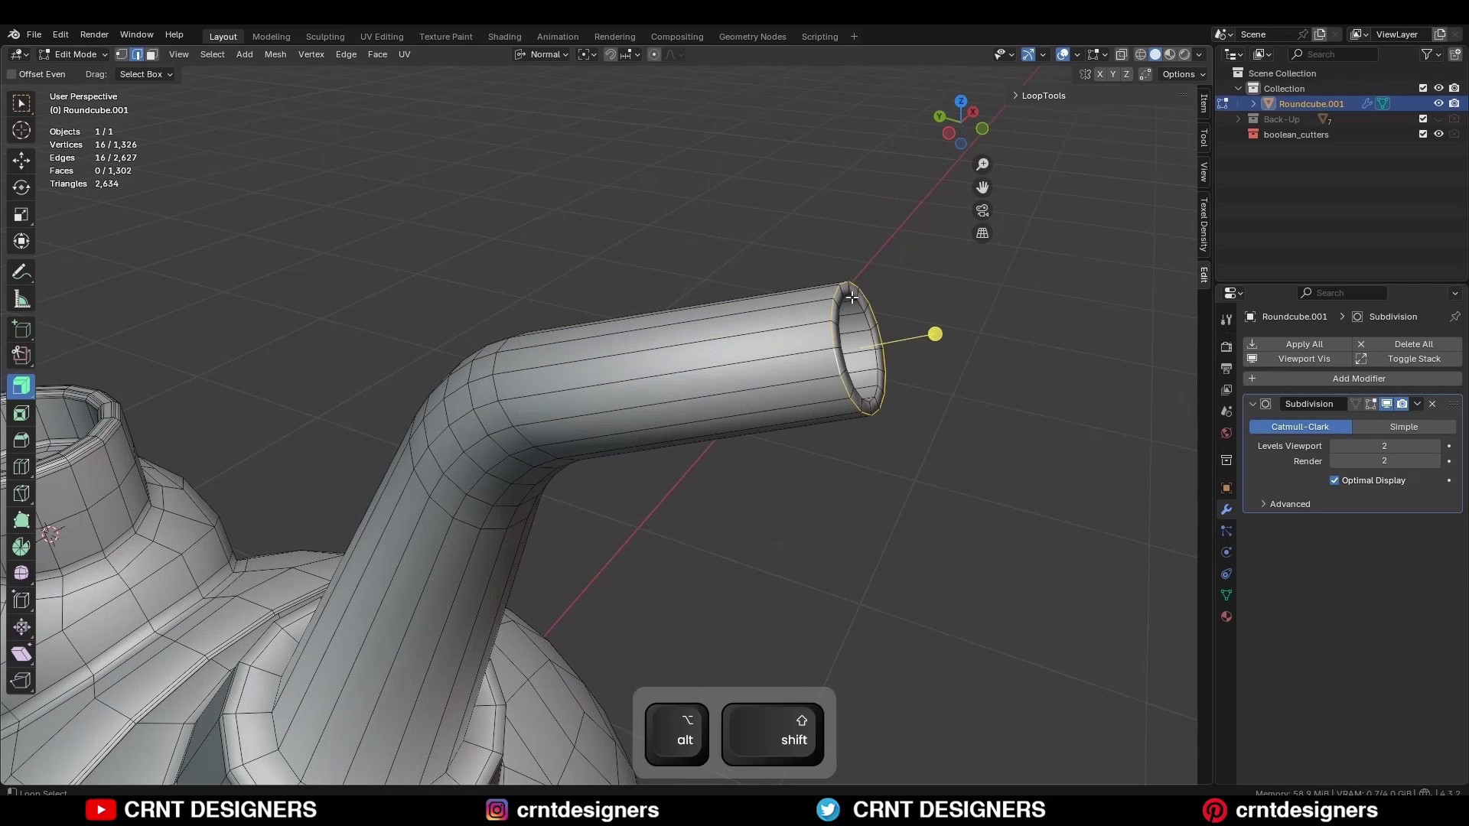
{"action": "key", "text": "ctrl+b"}
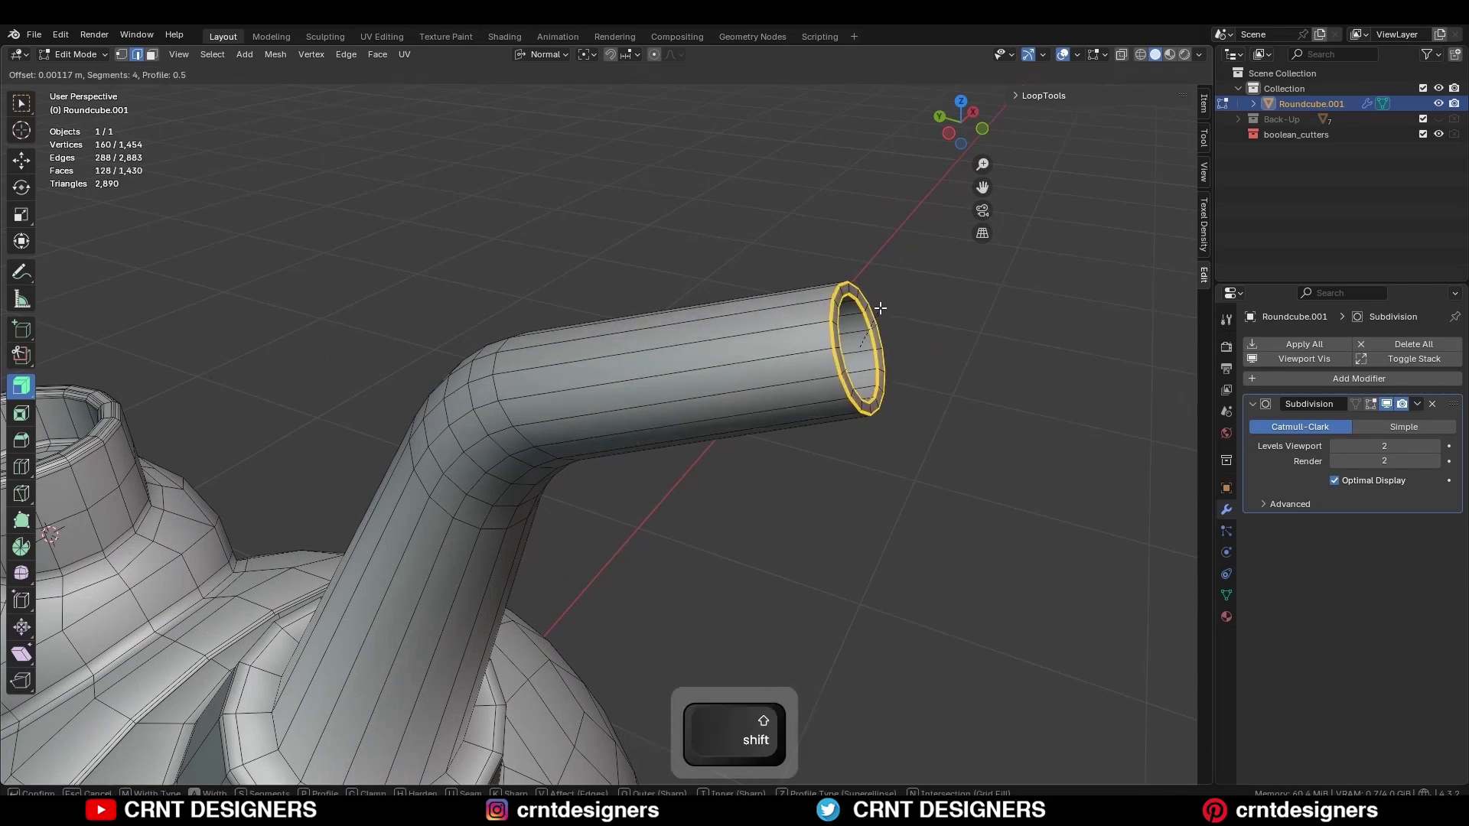
{"action": "scroll", "coordinate": [913, 315], "scroll_direction": "down", "scroll_amount": 2}
{"action": "left_click", "coordinate": [914, 319]}
{"action": "middle_click_drag", "start_coordinate": [893, 323], "coordinate": [735, 388], "text": "shift"}
{"action": "scroll", "coordinate": [734, 388], "scroll_direction": "up", "scroll_amount": 6}
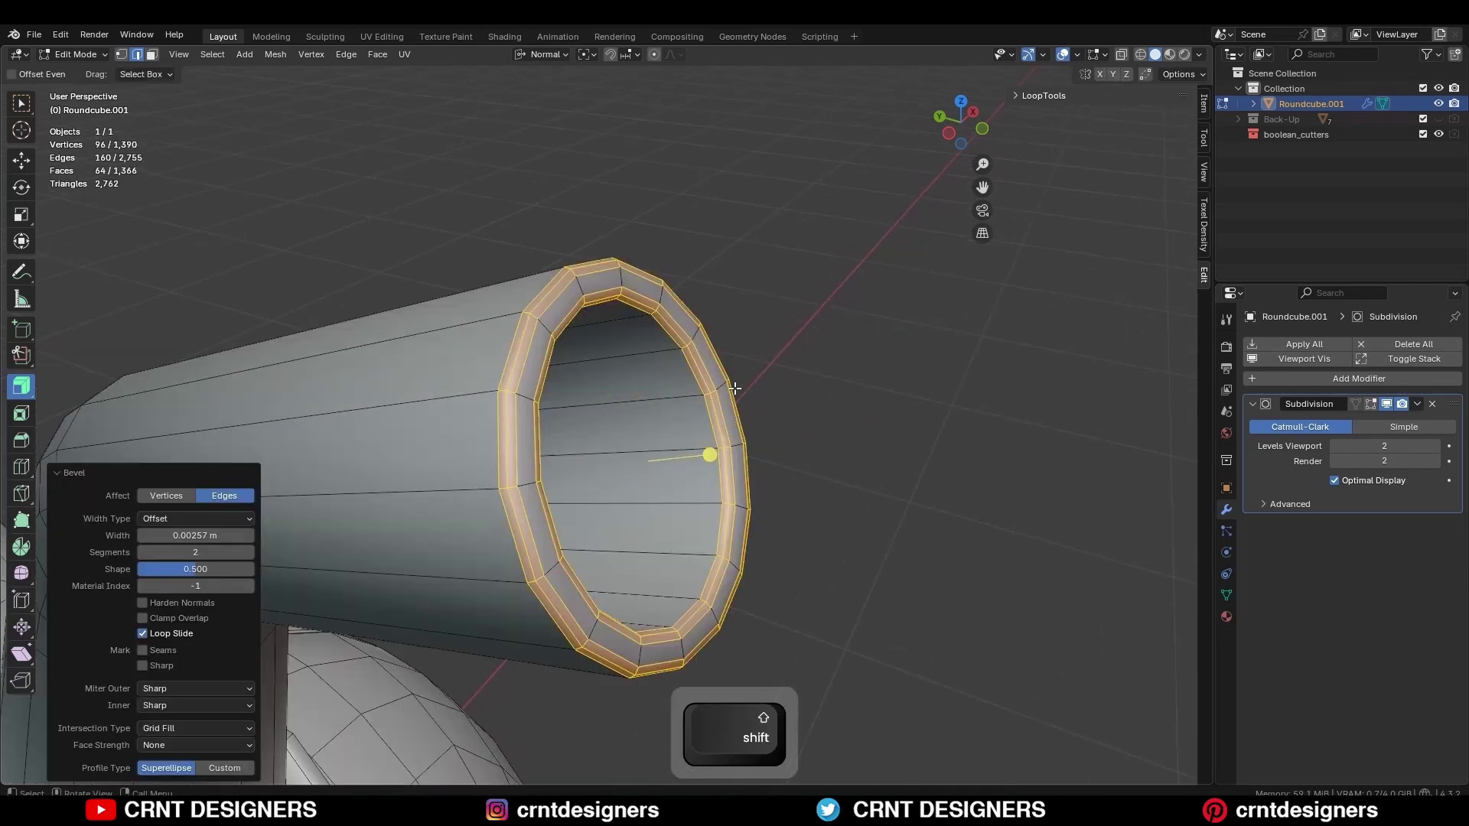
{"action": "left_click_drag", "start_coordinate": [172, 569], "coordinate": [264, 568]}
{"action": "left_click", "coordinate": [713, 453]}
Add two evenly spaced edge loops around the inner wall of the spout's upper straight section
{"action": "middle_click_drag", "start_coordinate": [711, 453], "coordinate": [635, 460]}
{"action": "key", "text": "ctrl+r"}
{"action": "scroll", "coordinate": [115, 505], "scroll_direction": "up", "scroll_amount": 1}
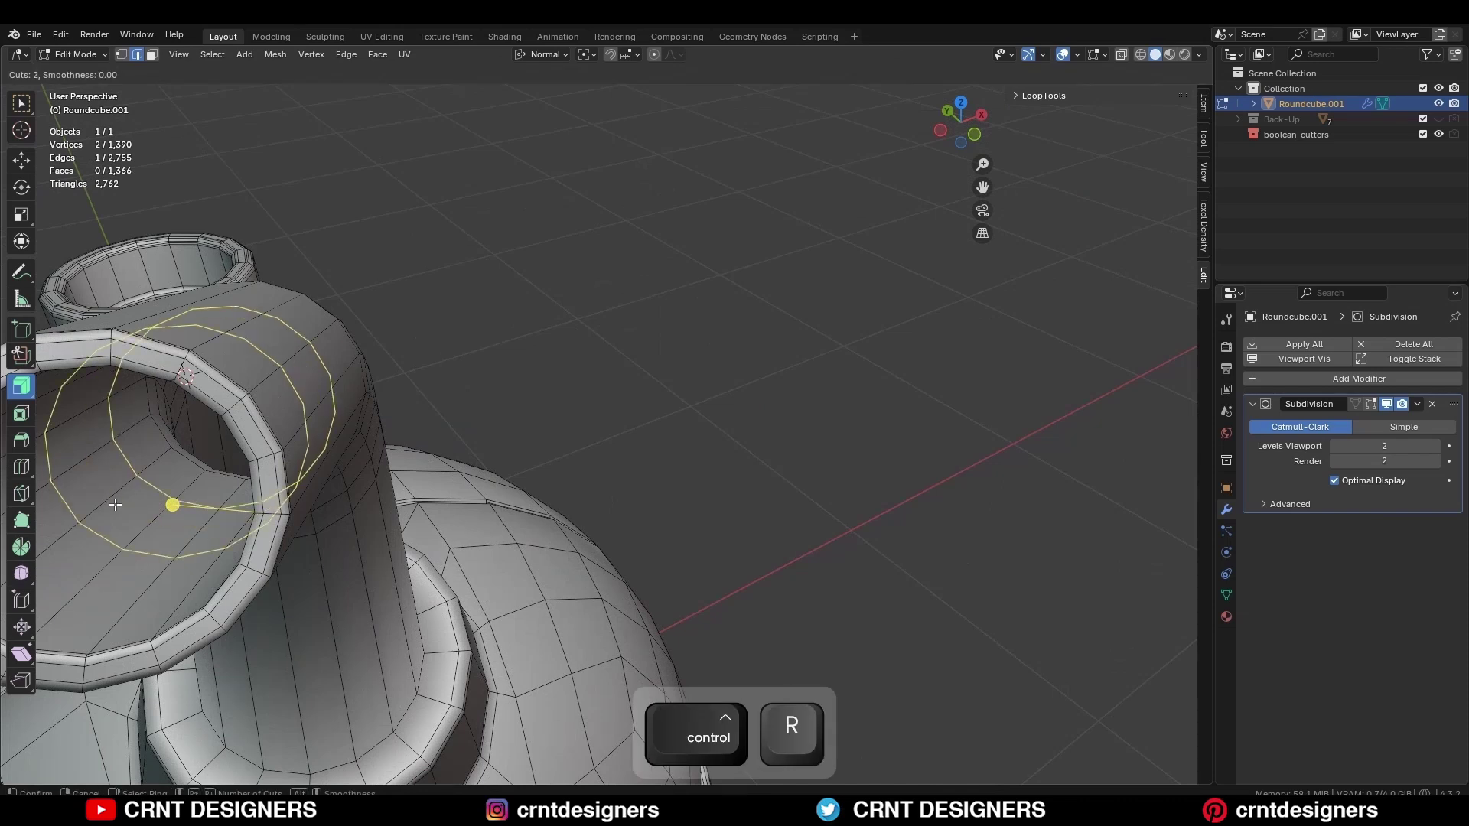
{"action": "left_click", "coordinate": [115, 505]}
{"action": "right_click", "coordinate": [114, 505]}
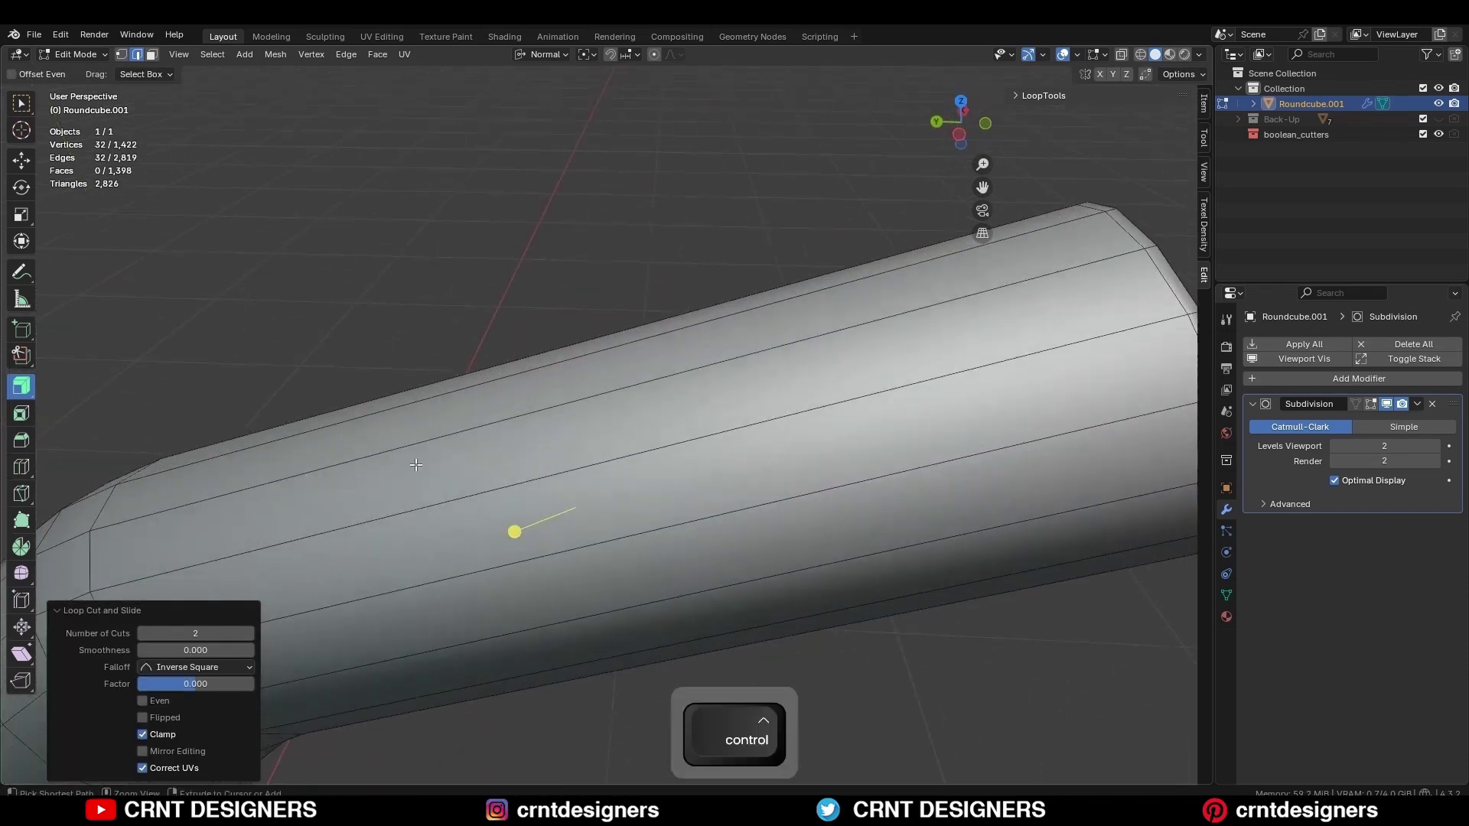
Add two centred edge loops around the spout's outer upper section and three around its lower section
{"action": "key", "text": "ctrl+r"}
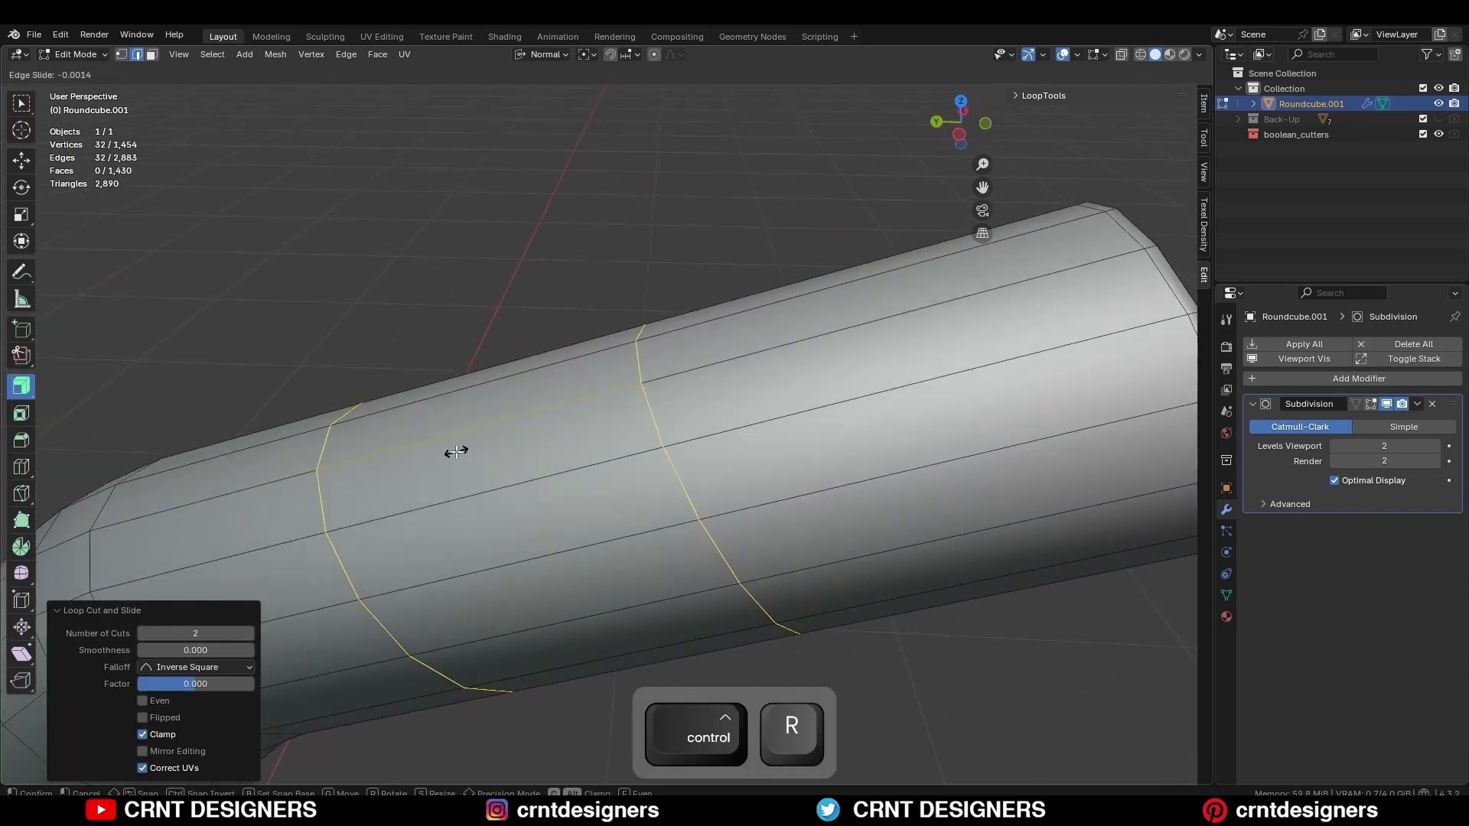
{"action": "left_click", "coordinate": [396, 446]}
{"action": "right_click", "coordinate": [396, 446]}
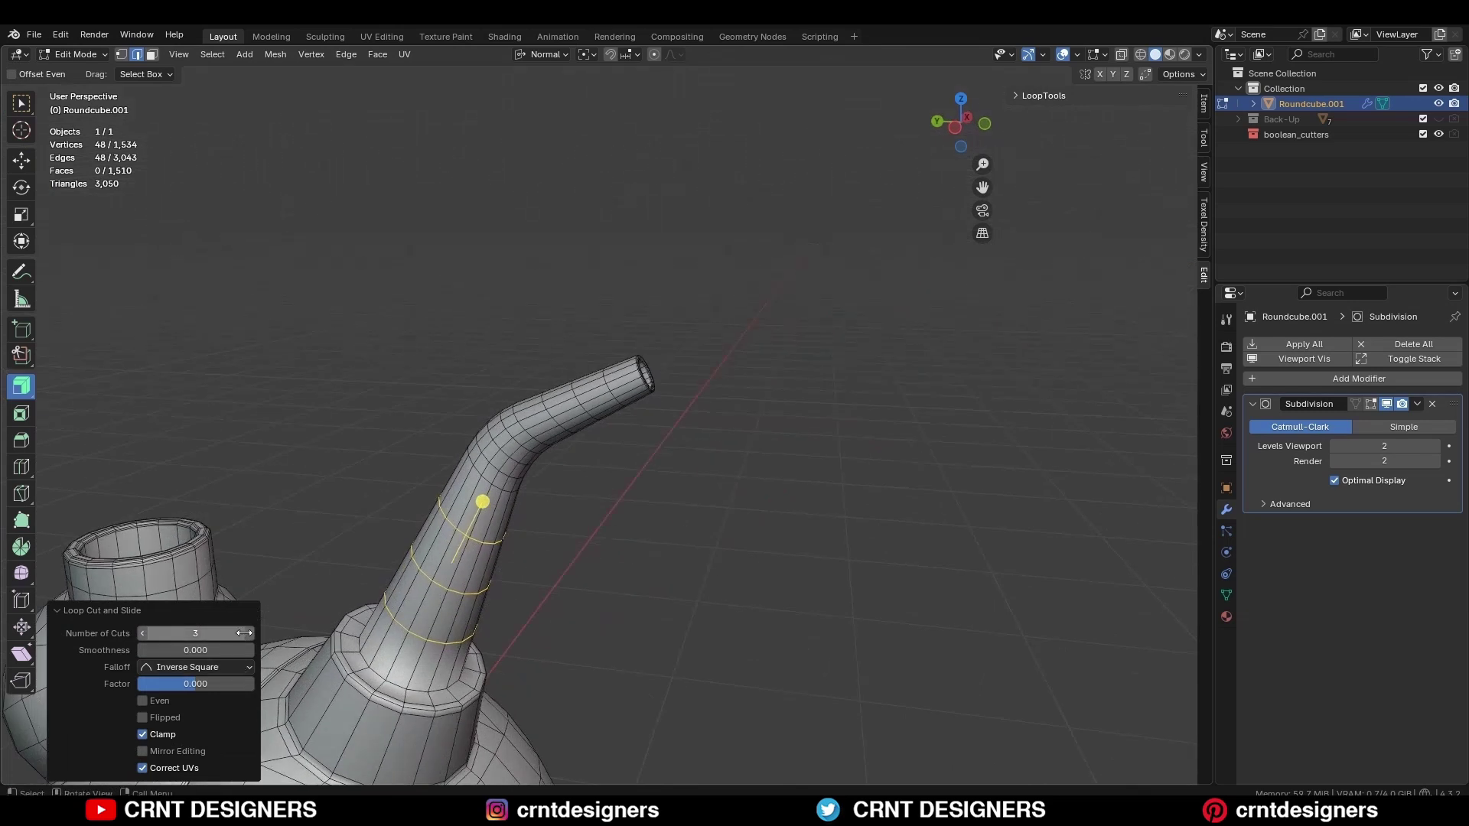
{"action": "left_click", "coordinate": [567, 614]}
Bevel the edge loop where the spout meets the tilted cylinder by 0.02 m with 2 segments and shape 1.0
{"action": "scroll", "coordinate": [465, 551], "scroll_direction": "up", "scroll_amount": 5}
{"action": "left_click", "coordinate": [437, 628], "text": "alt"}
{"action": "key", "text": "ctrl+b"}
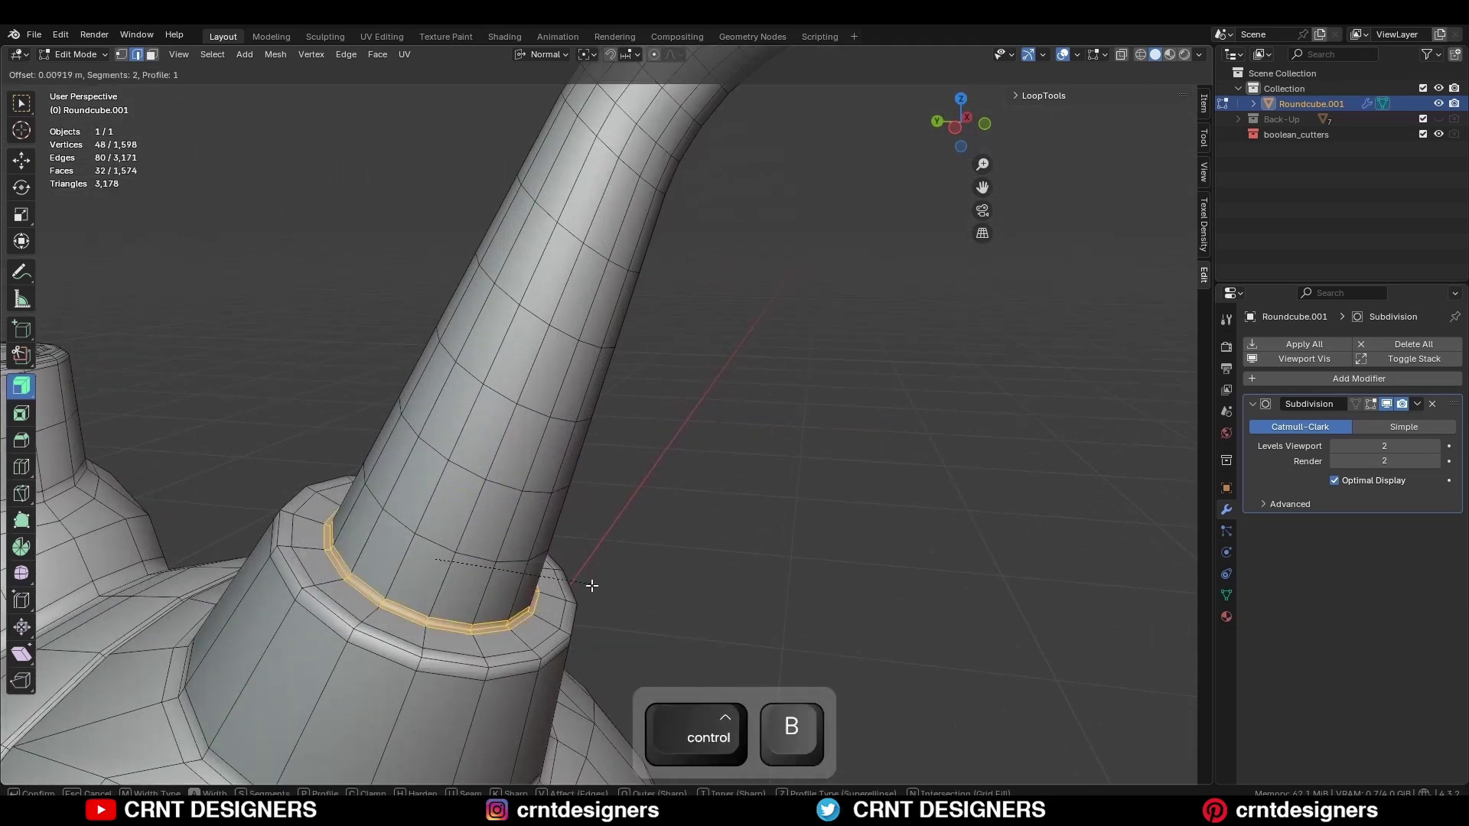
{"action": "left_click", "coordinate": [385, 563]}
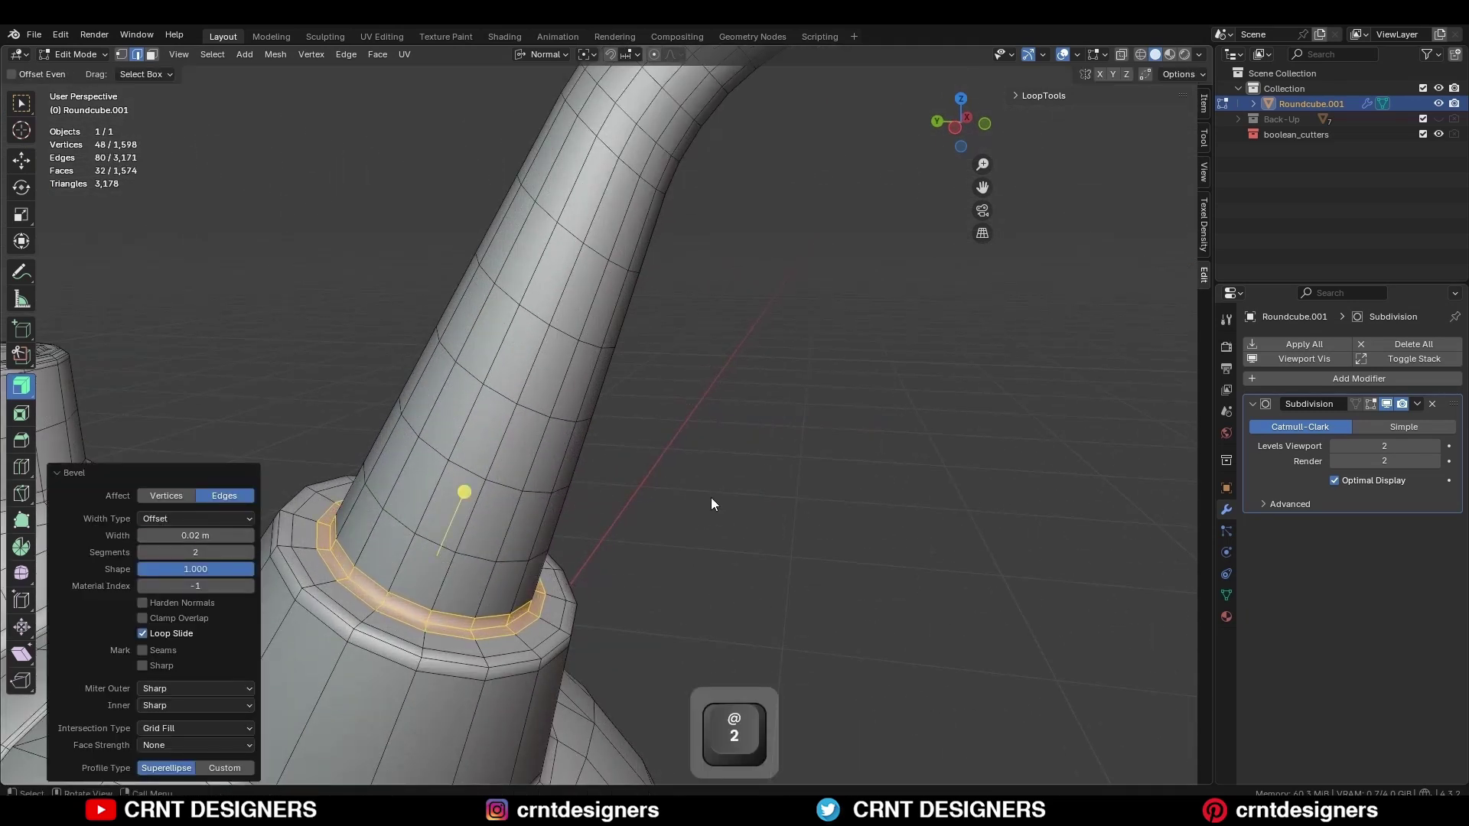
Return to Object Mode, hide the viewport overlays, and save the file
{"action": "key", "text": "Tab"}
{"action": "scroll", "coordinate": [675, 482], "scroll_direction": "down", "scroll_amount": 8}
{"action": "key", "text": "shift+alt+z"}
{"action": "key", "text": "ctrl+s"}
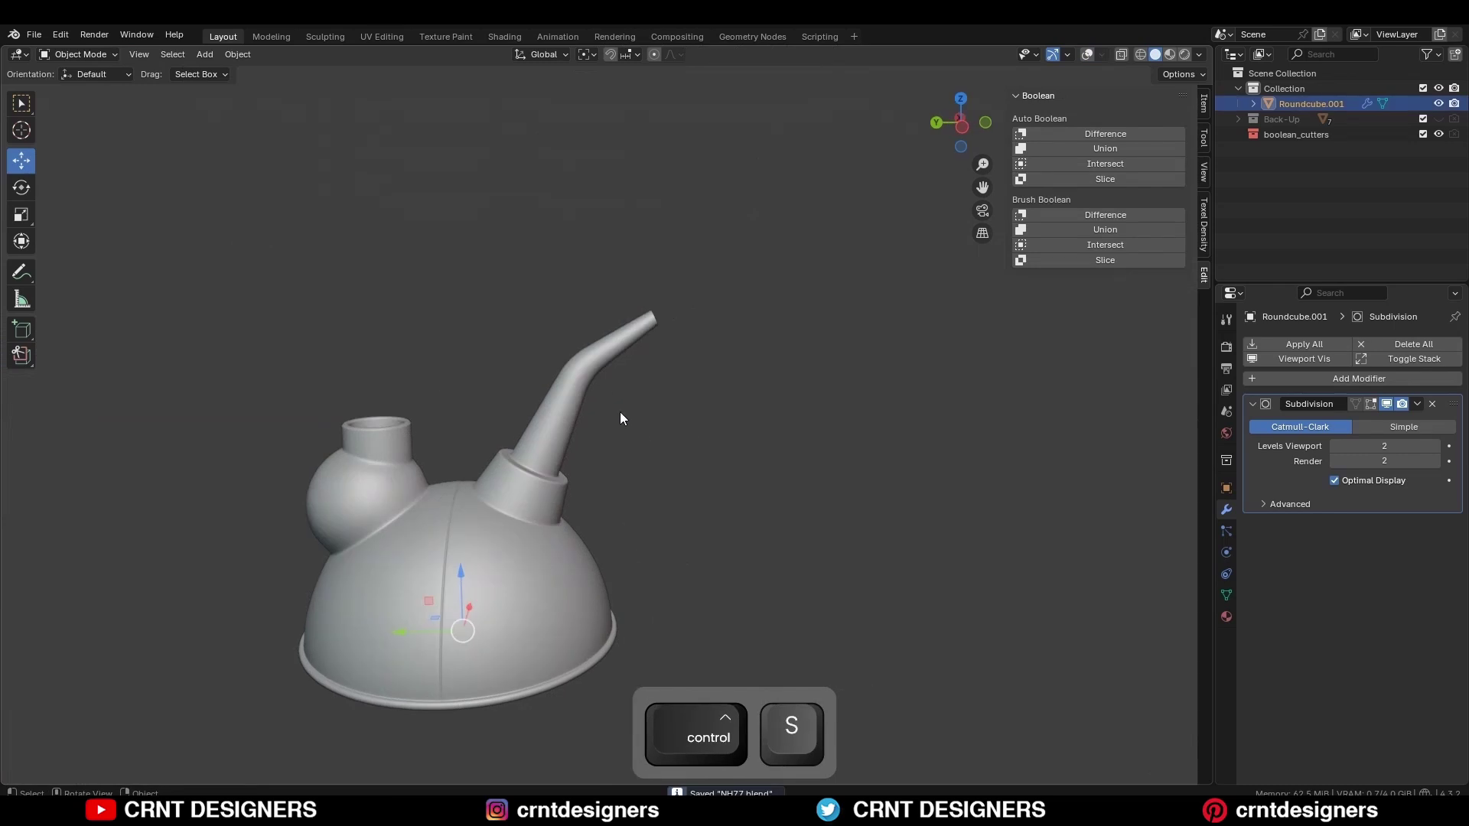
Show the viewport overlays again and deselect the model
{"action": "key", "text": "shift+alt+z"}
{"action": "left_click", "coordinate": [612, 391]}
{"action": "middle_click_drag", "start_coordinate": [622, 412], "coordinate": [687, 449]}
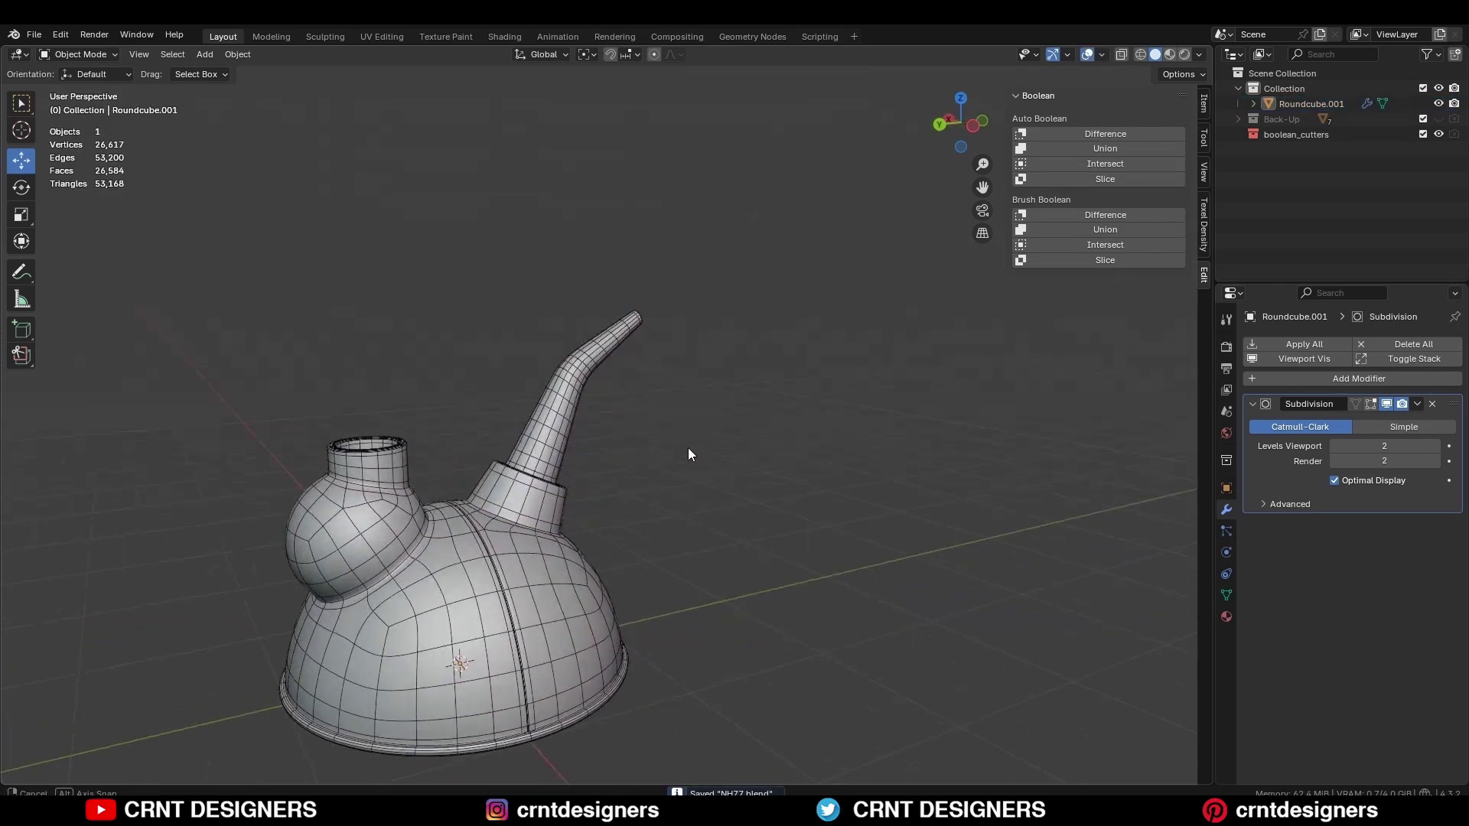